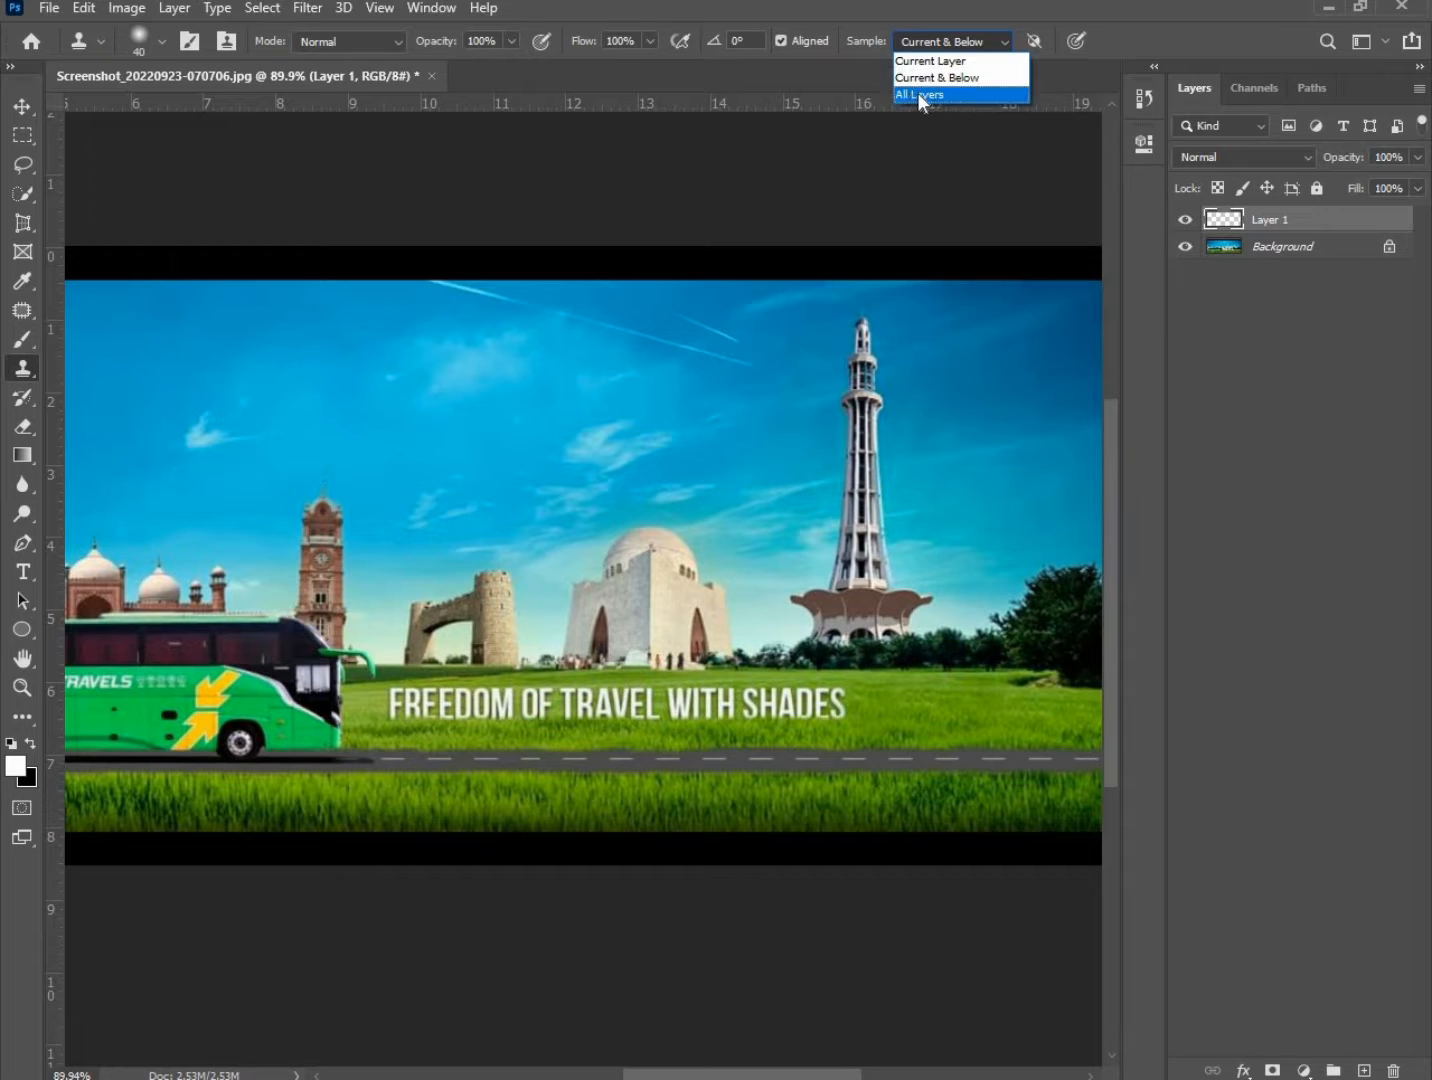
Set the Clone Stamp to sample All Layers and clone grass over the words "TRAVEL WITH SHADES" on Layer 1.
{"action": "left_click", "coordinate": [917, 93]}
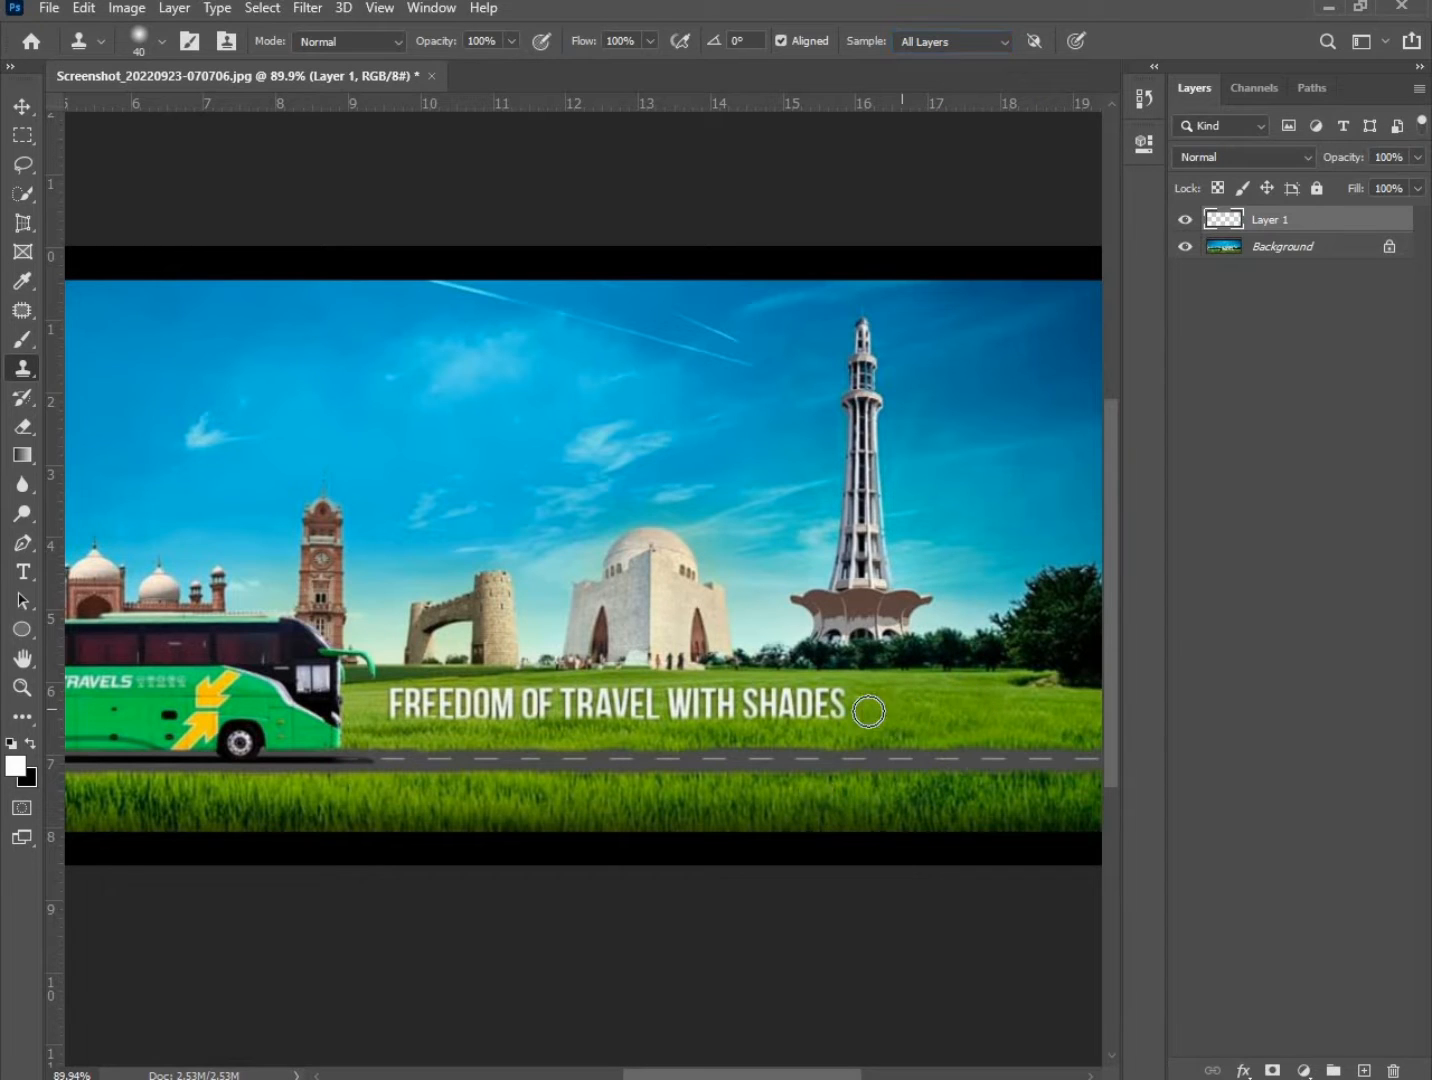
{"action": "left_click_drag", "start_coordinate": [868, 712], "coordinate": [764, 712]}
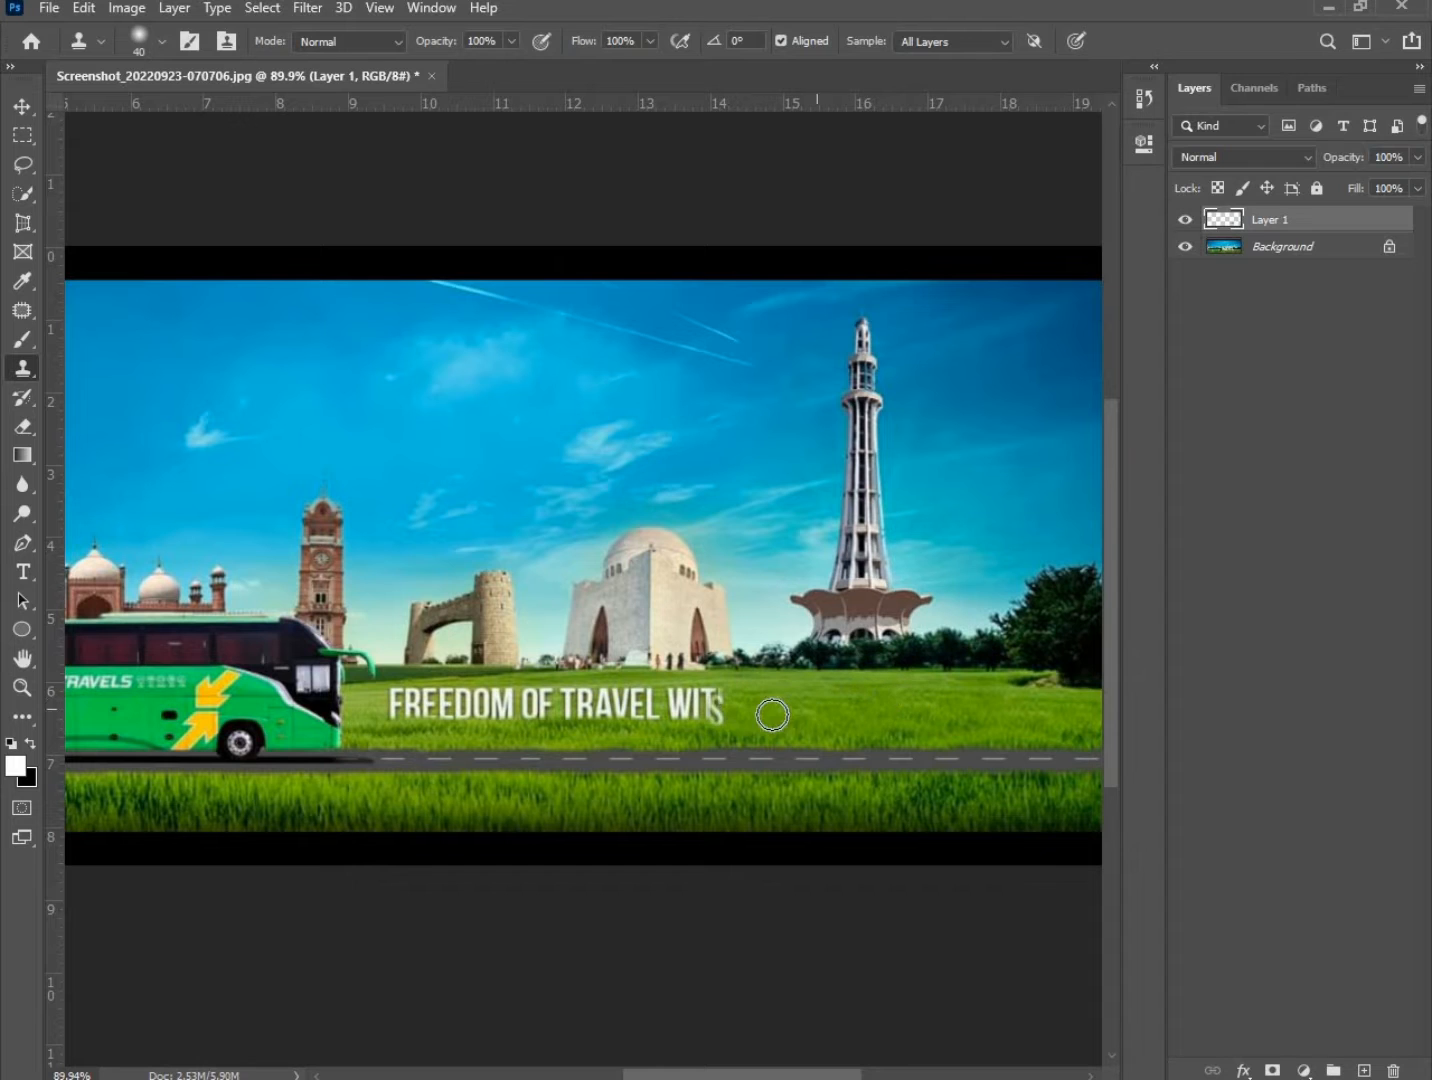
{"action": "mouse_move", "coordinate": [772, 714]}
{"action": "left_mouse_down"}
{"action": "mouse_move", "coordinate": [679, 717]}
{"action": "mouse_move", "coordinate": [758, 701]}
{"action": "mouse_move", "coordinate": [660, 703]}
{"action": "left_mouse_up"}
{"action": "scroll", "coordinate": [782, 711], "scroll_direction": "up", "scroll_amount": 3}
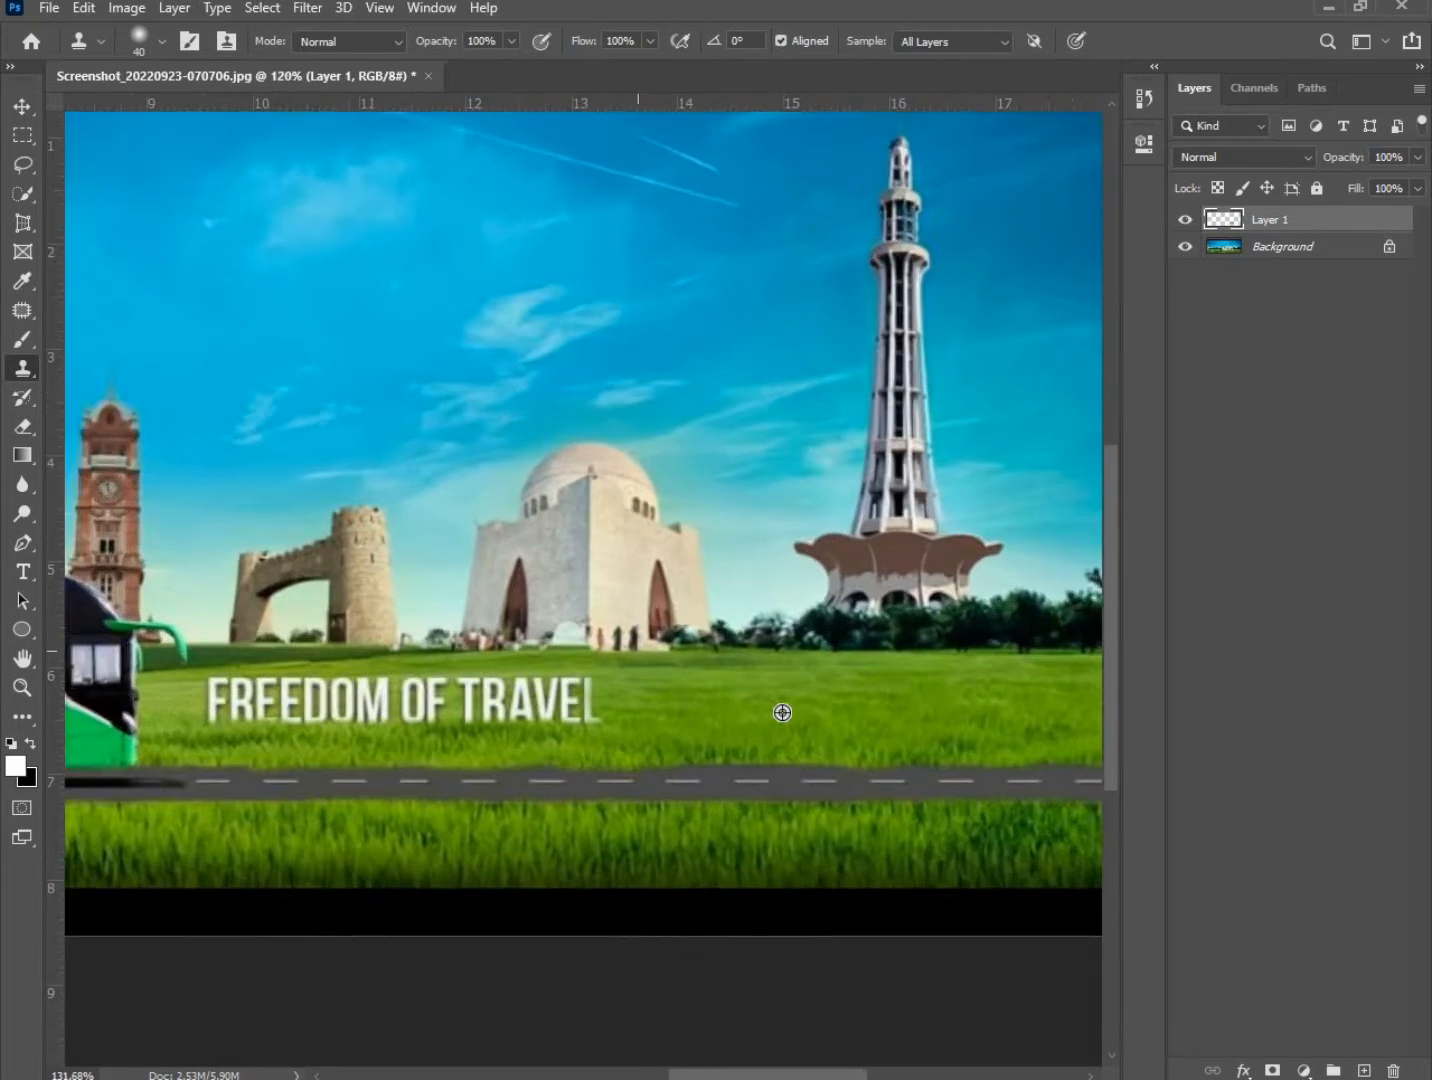
{"action": "scroll", "coordinate": [782, 712], "scroll_direction": "up", "scroll_amount": 3}
{"action": "mouse_move", "coordinate": [871, 700]}
{"action": "left_mouse_down"}
{"action": "mouse_move", "coordinate": [429, 700]}
{"action": "mouse_move", "coordinate": [557, 679]}
{"action": "mouse_move", "coordinate": [382, 670]}
{"action": "mouse_move", "coordinate": [370, 697]}
{"action": "mouse_move", "coordinate": [429, 704]}
{"action": "mouse_move", "coordinate": [370, 686]}
{"action": "left_mouse_up"}
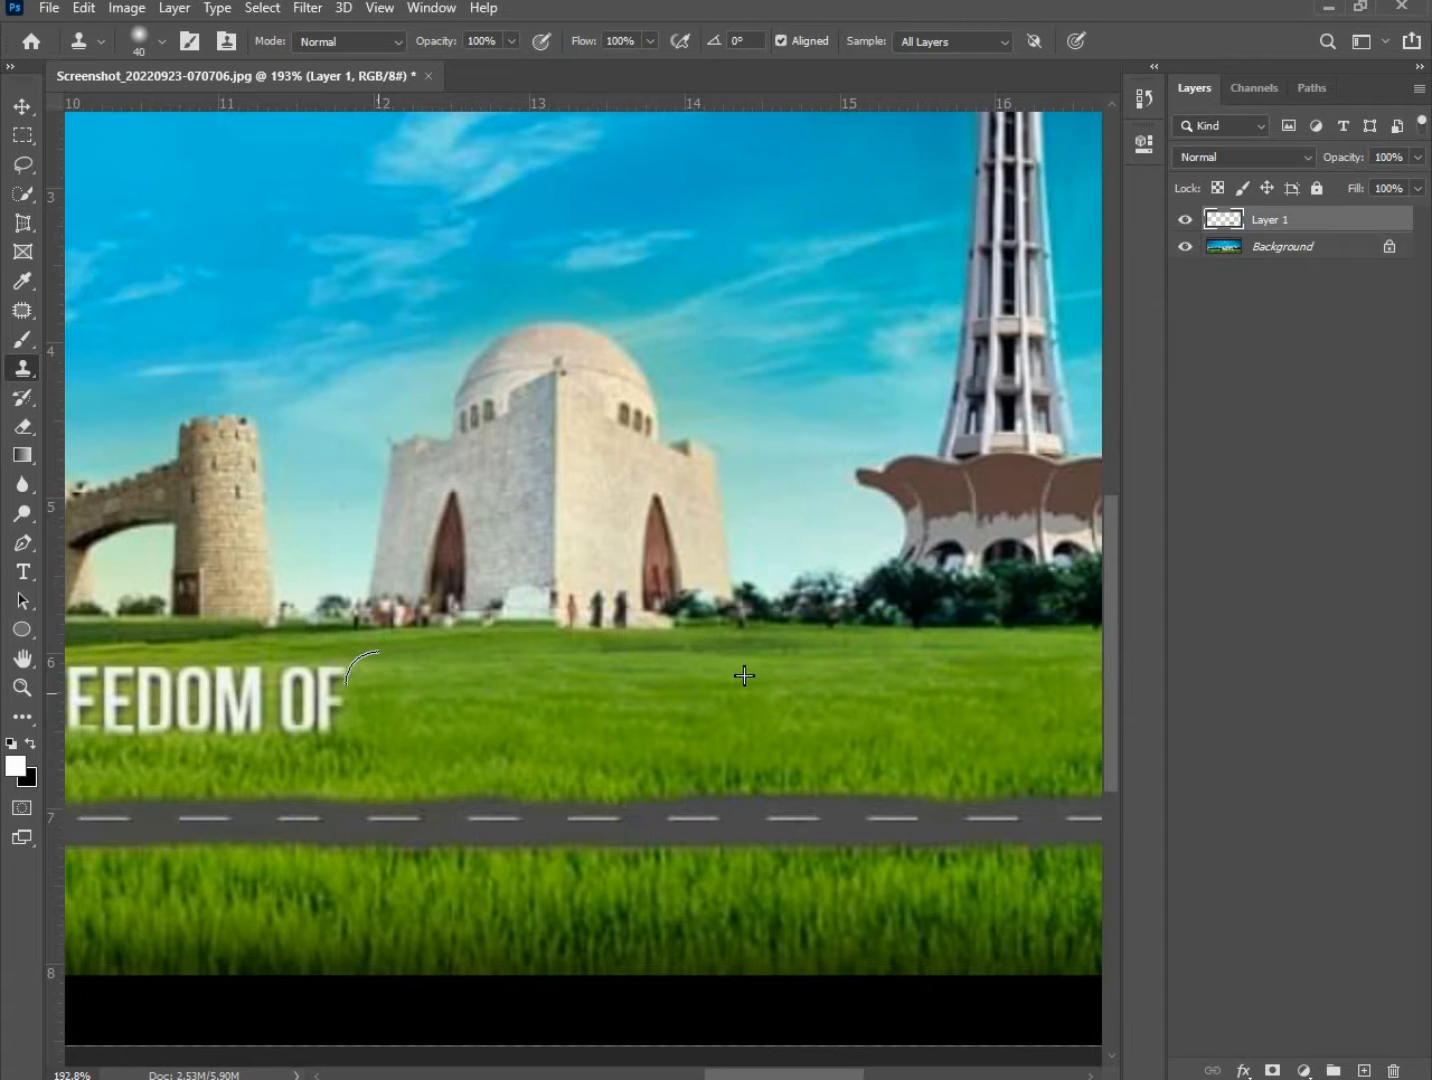
Clone grass over the remaining words "FREEDOM OF" and over the dark smudge in the grass below them.
{"action": "scroll", "coordinate": [598, 693], "scroll_direction": "down", "scroll_amount": 3}
{"action": "scroll", "coordinate": [704, 701], "scroll_direction": "up", "scroll_amount": 3}
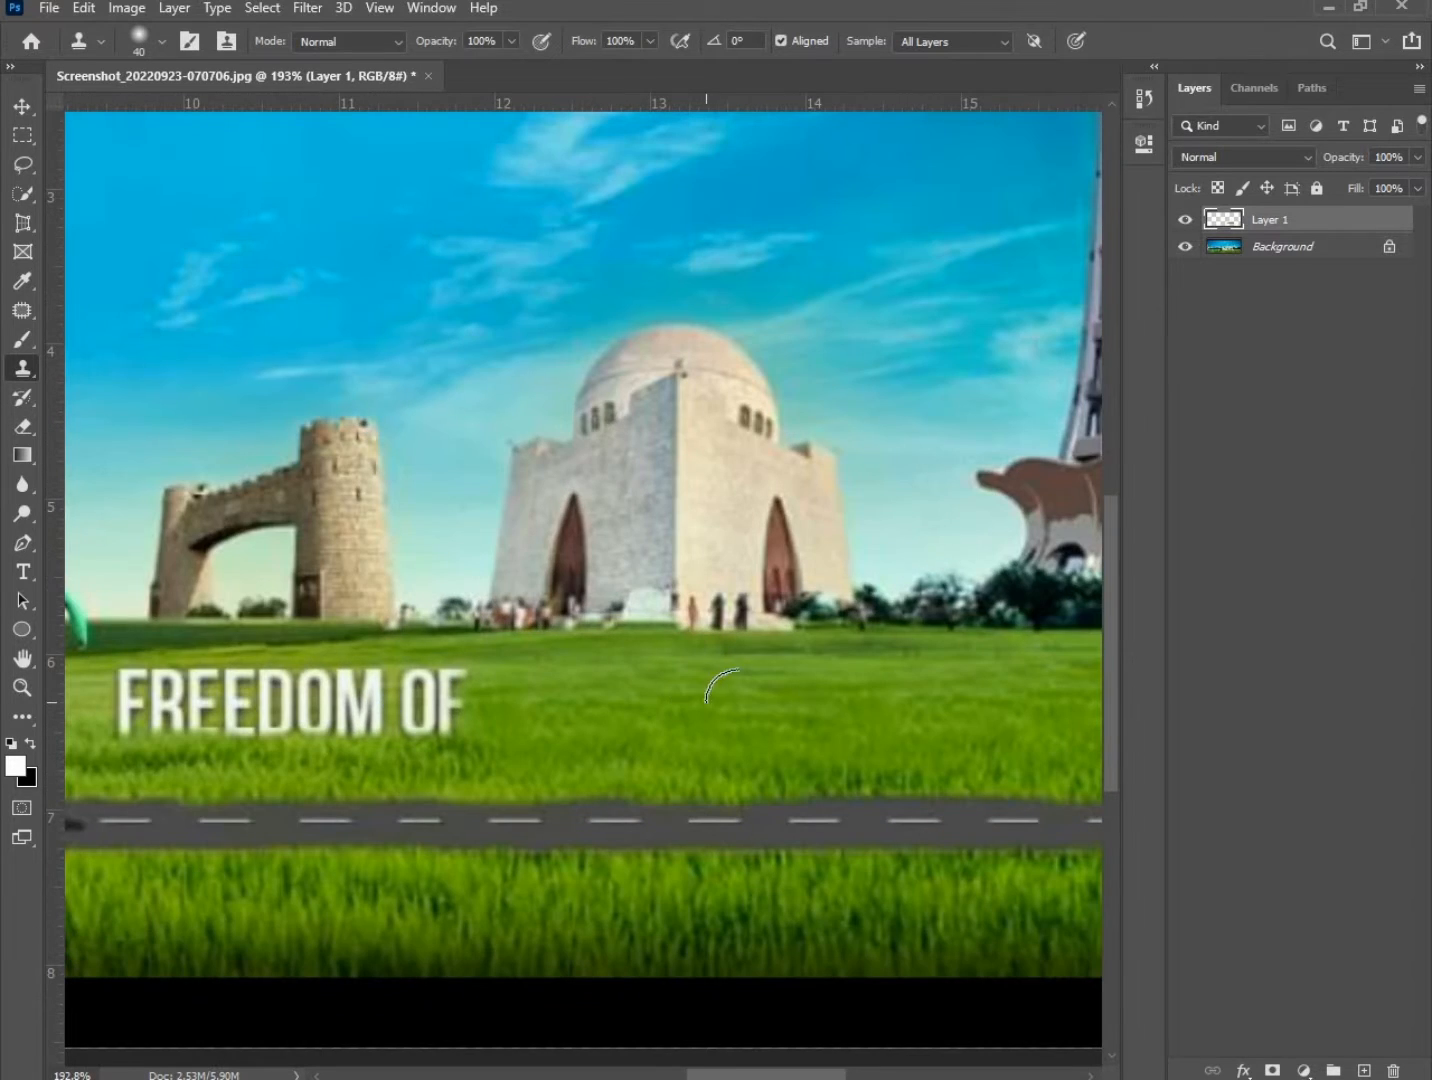
{"action": "mouse_move", "coordinate": [455, 700]}
{"action": "left_mouse_down"}
{"action": "mouse_move", "coordinate": [386, 673]}
{"action": "mouse_move", "coordinate": [462, 671]}
{"action": "left_mouse_up"}
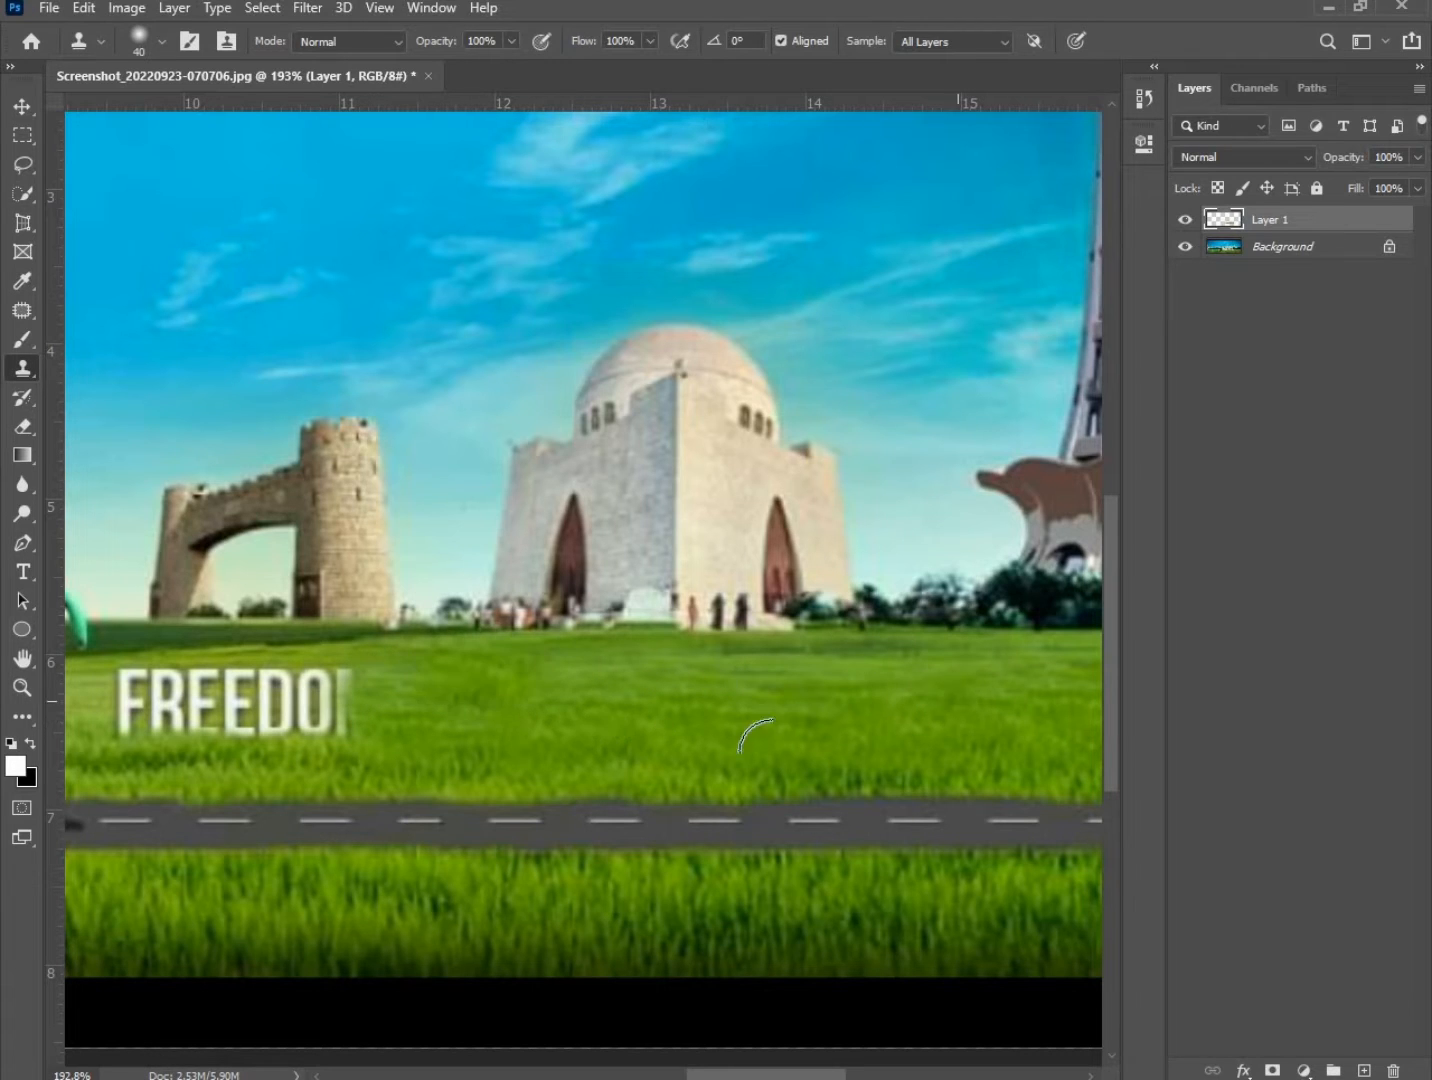
{"action": "mouse_move", "coordinate": [370, 711]}
{"action": "left_mouse_down"}
{"action": "mouse_move", "coordinate": [270, 724]}
{"action": "mouse_move", "coordinate": [378, 708]}
{"action": "mouse_move", "coordinate": [233, 698]}
{"action": "mouse_move", "coordinate": [409, 711]}
{"action": "mouse_move", "coordinate": [391, 732]}
{"action": "mouse_move", "coordinate": [351, 680]}
{"action": "mouse_move", "coordinate": [395, 682]}
{"action": "mouse_move", "coordinate": [293, 700]}
{"action": "mouse_move", "coordinate": [133, 696]}
{"action": "mouse_move", "coordinate": [194, 724]}
{"action": "left_mouse_up"}
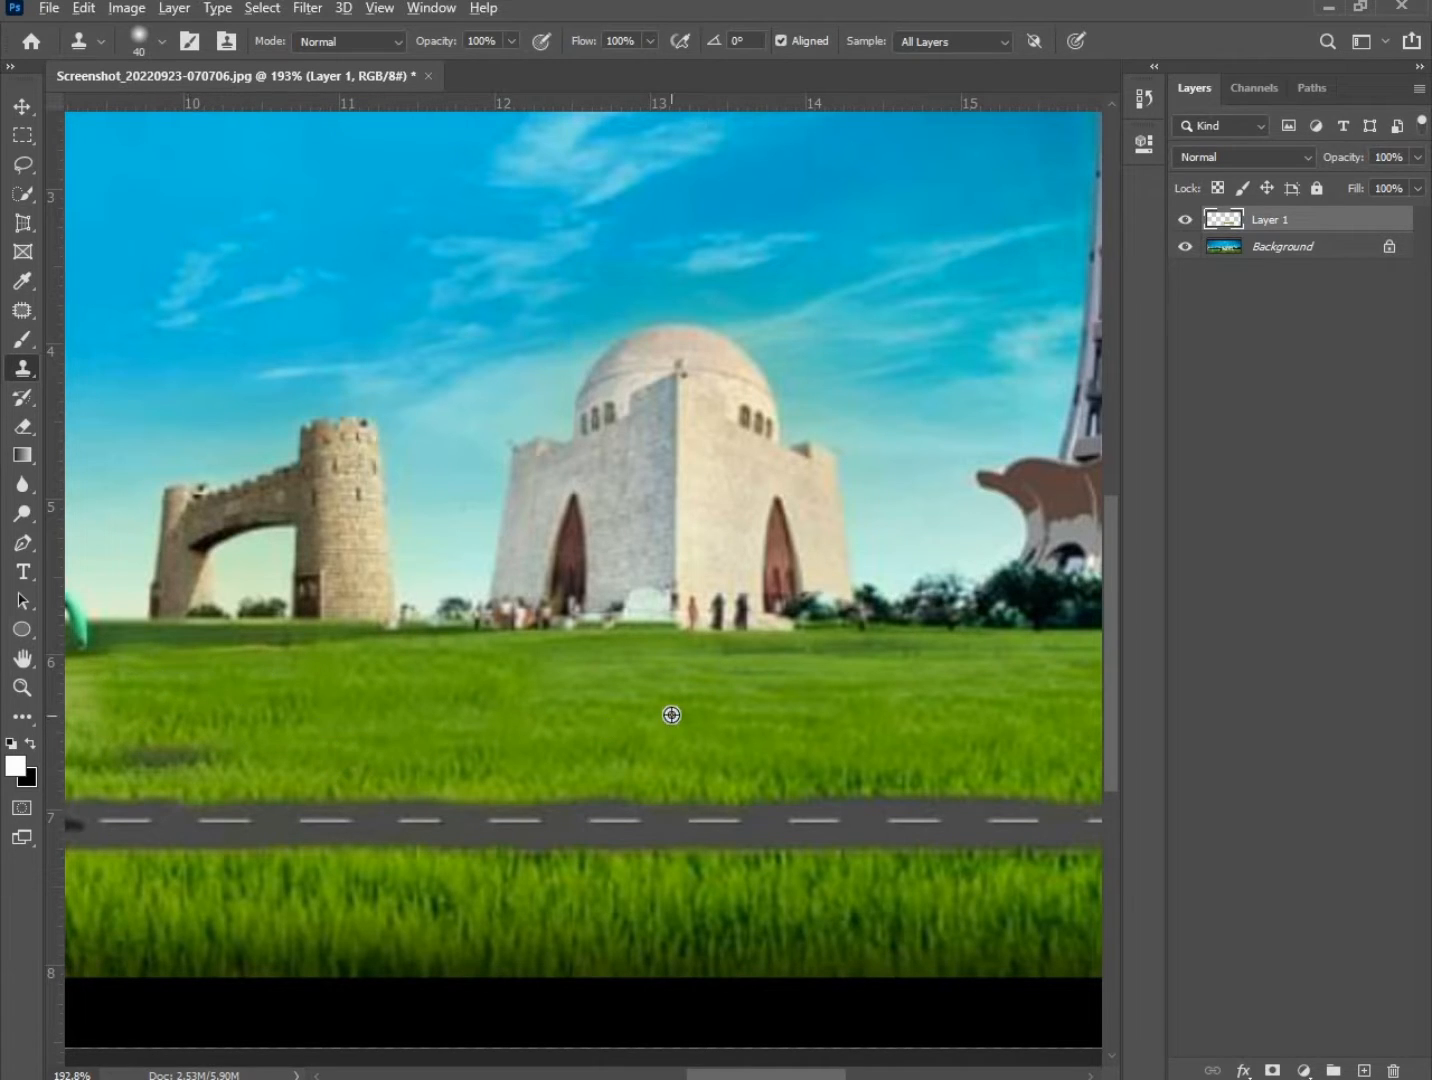
{"action": "left_click_drag", "start_coordinate": [312, 745], "coordinate": [109, 745]}
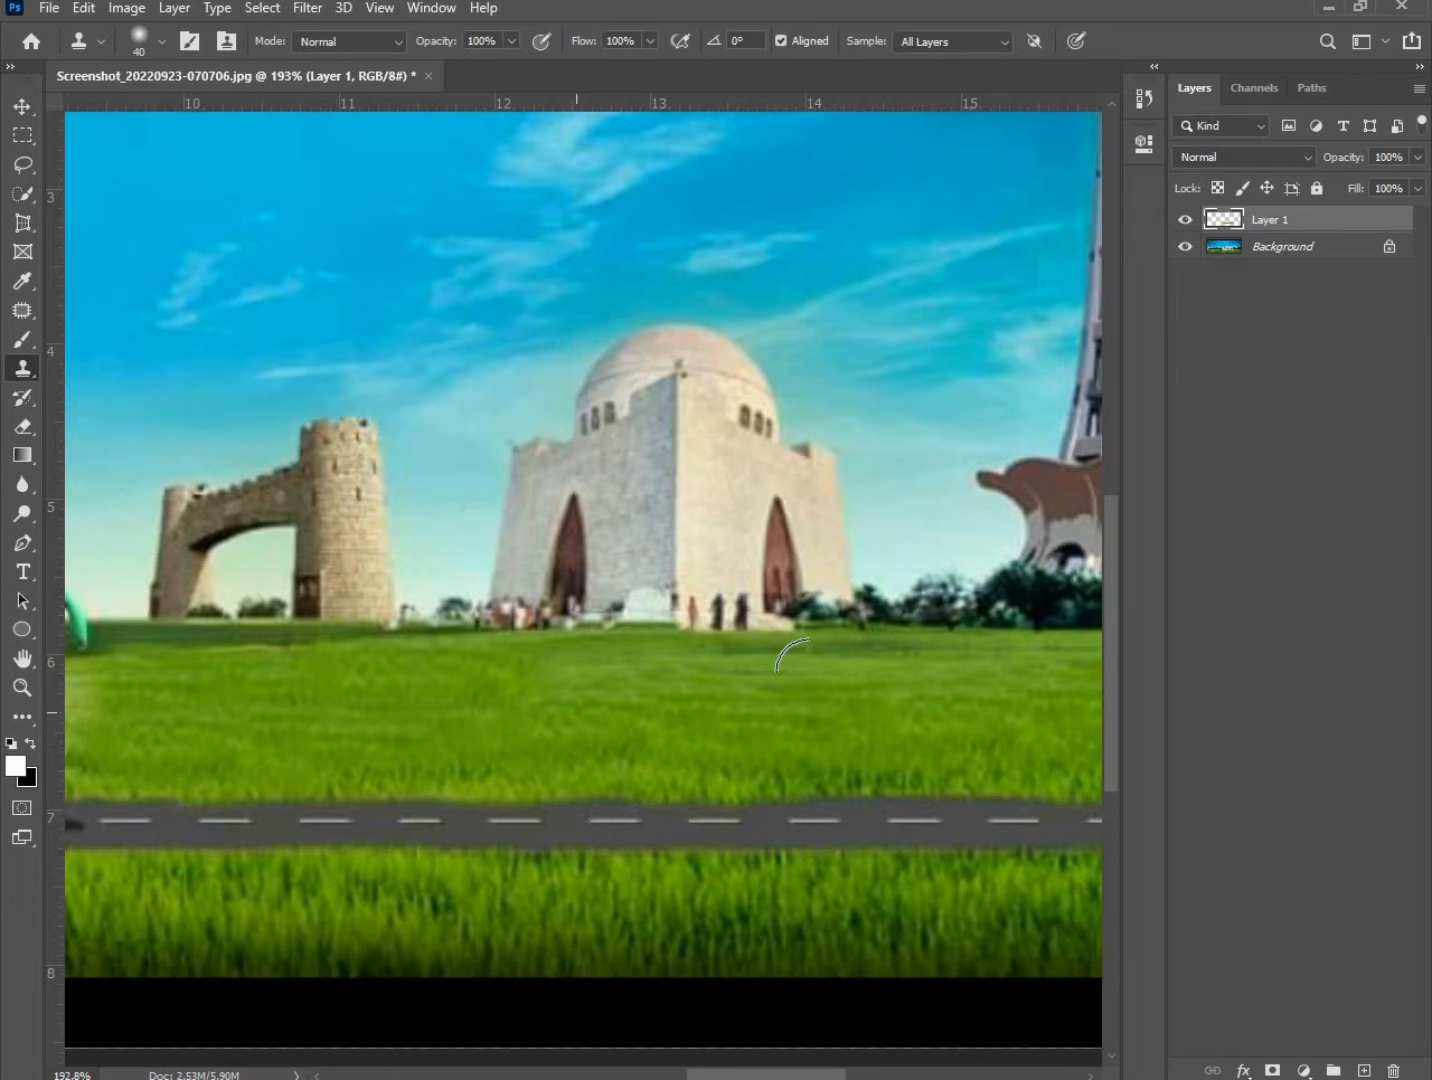
Hide and show Layer 1 to compare the retouched grass with the original slogan.
{"action": "scroll", "coordinate": [790, 660], "scroll_direction": "down", "scroll_amount": 5}
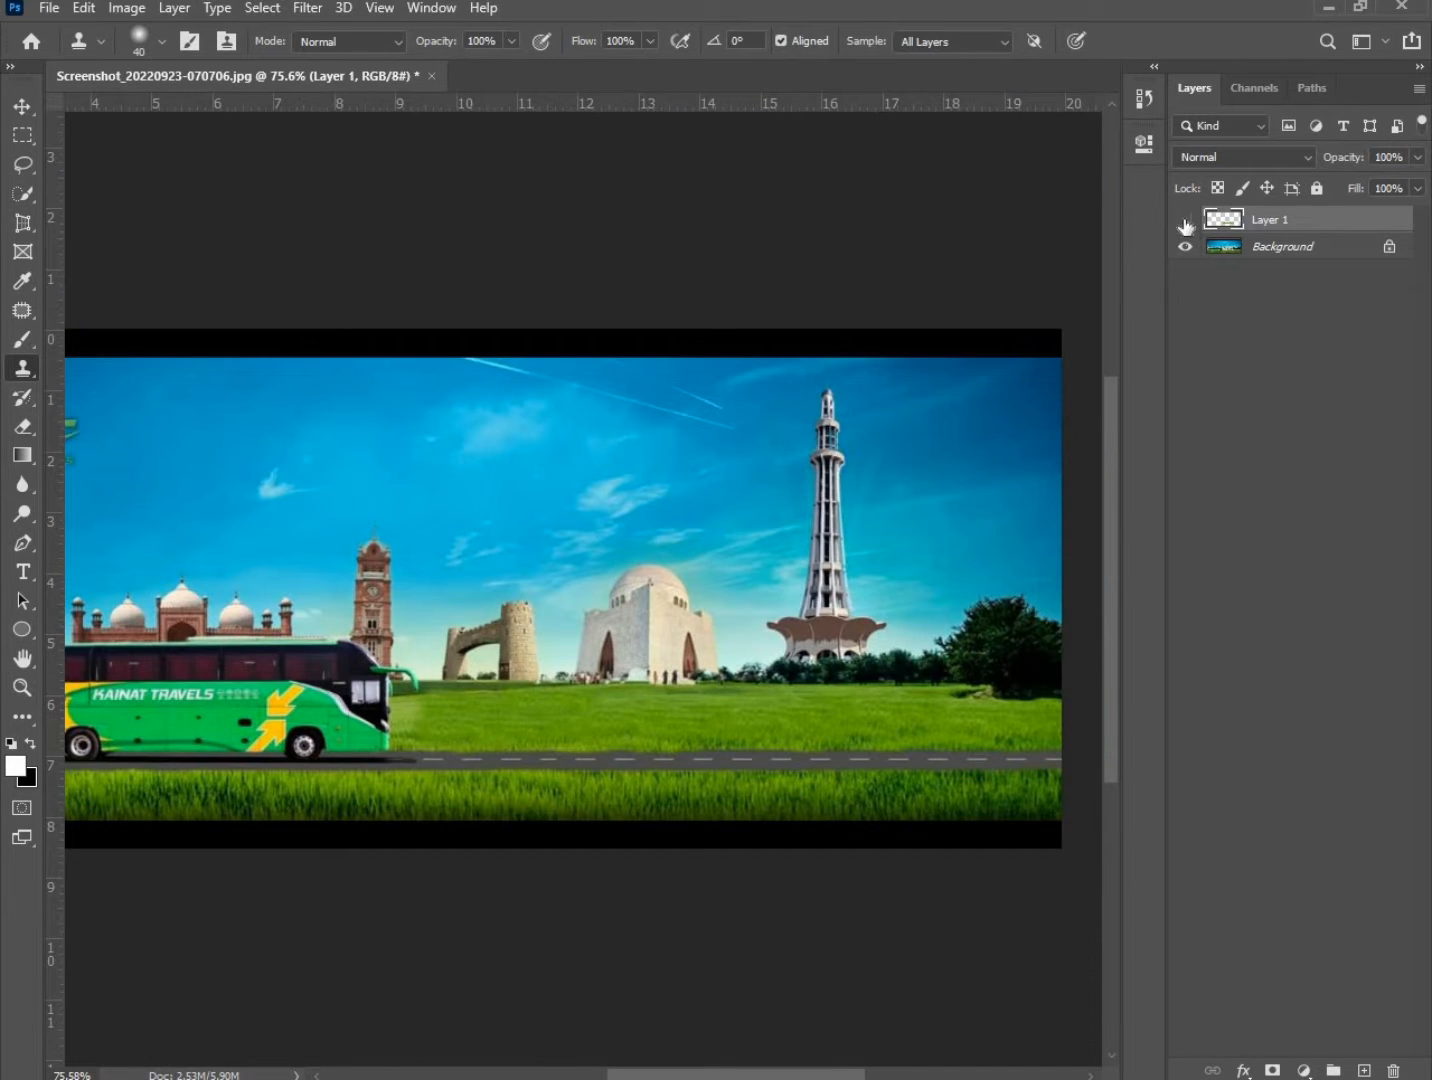
{"action": "left_click", "coordinate": [1185, 221]}
{"action": "left_click", "coordinate": [1185, 222]}
{"action": "scroll", "coordinate": [553, 725], "scroll_direction": "up", "scroll_amount": 3}
{"action": "left_click", "coordinate": [1185, 221]}
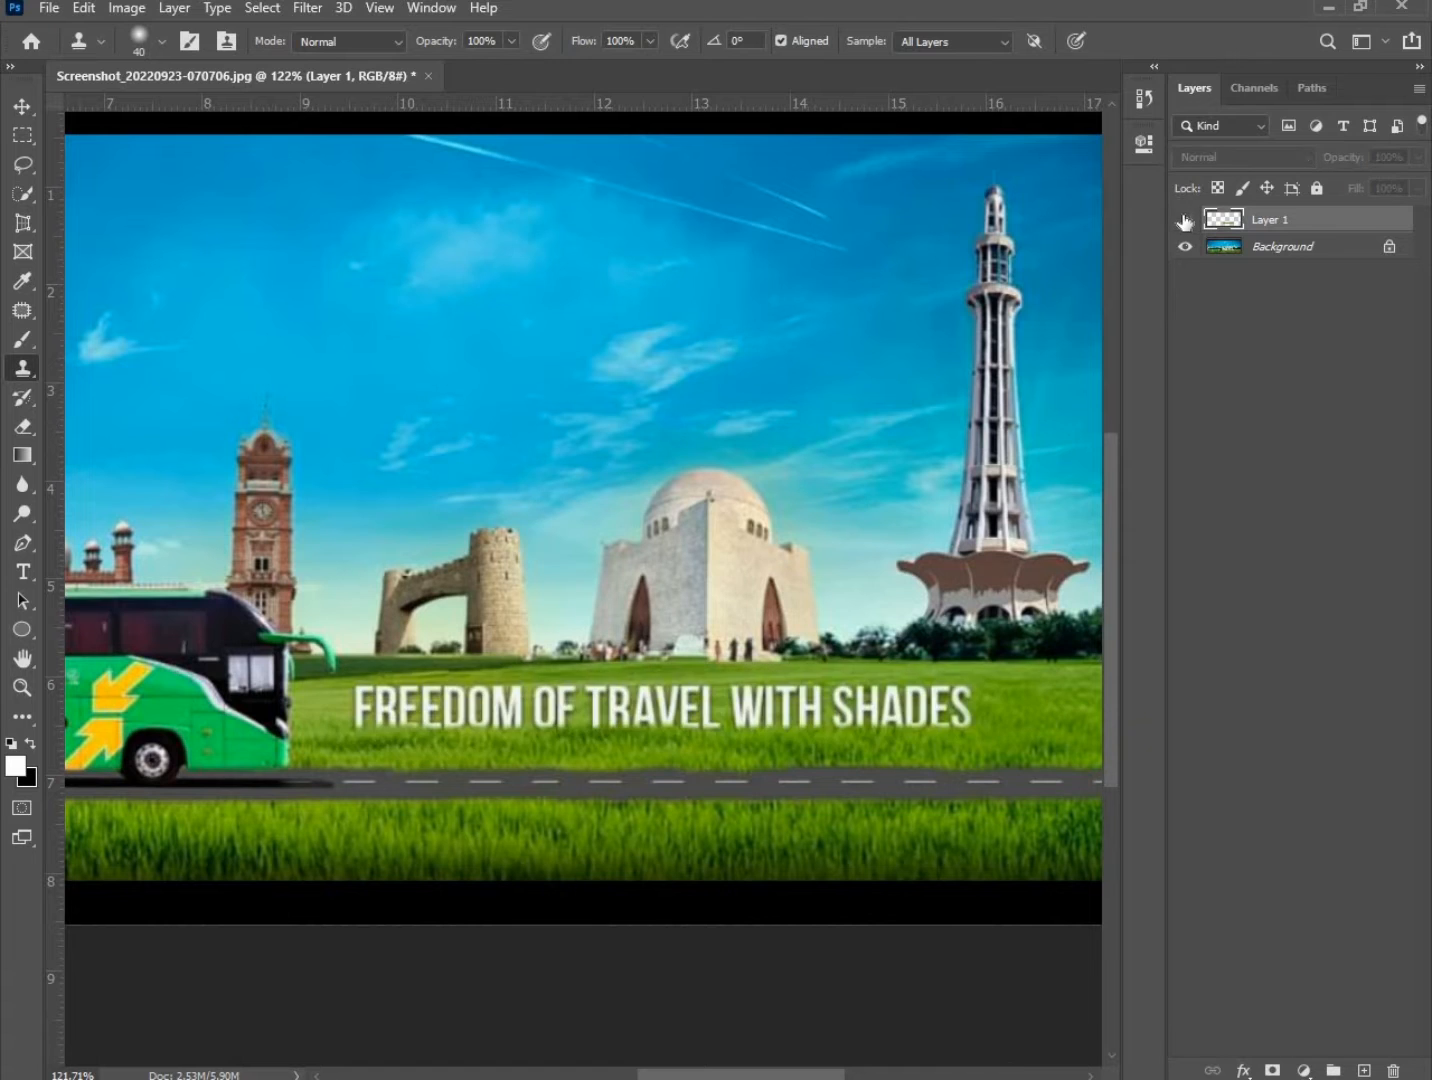
{"action": "left_click", "coordinate": [1185, 221]}
Sample nearby grass and clone it over the pale patch just in front of the bus.
{"action": "scroll", "coordinate": [313, 735], "scroll_direction": "down", "scroll_amount": 1}
{"action": "scroll", "coordinate": [313, 735], "scroll_direction": "up", "scroll_amount": 6}
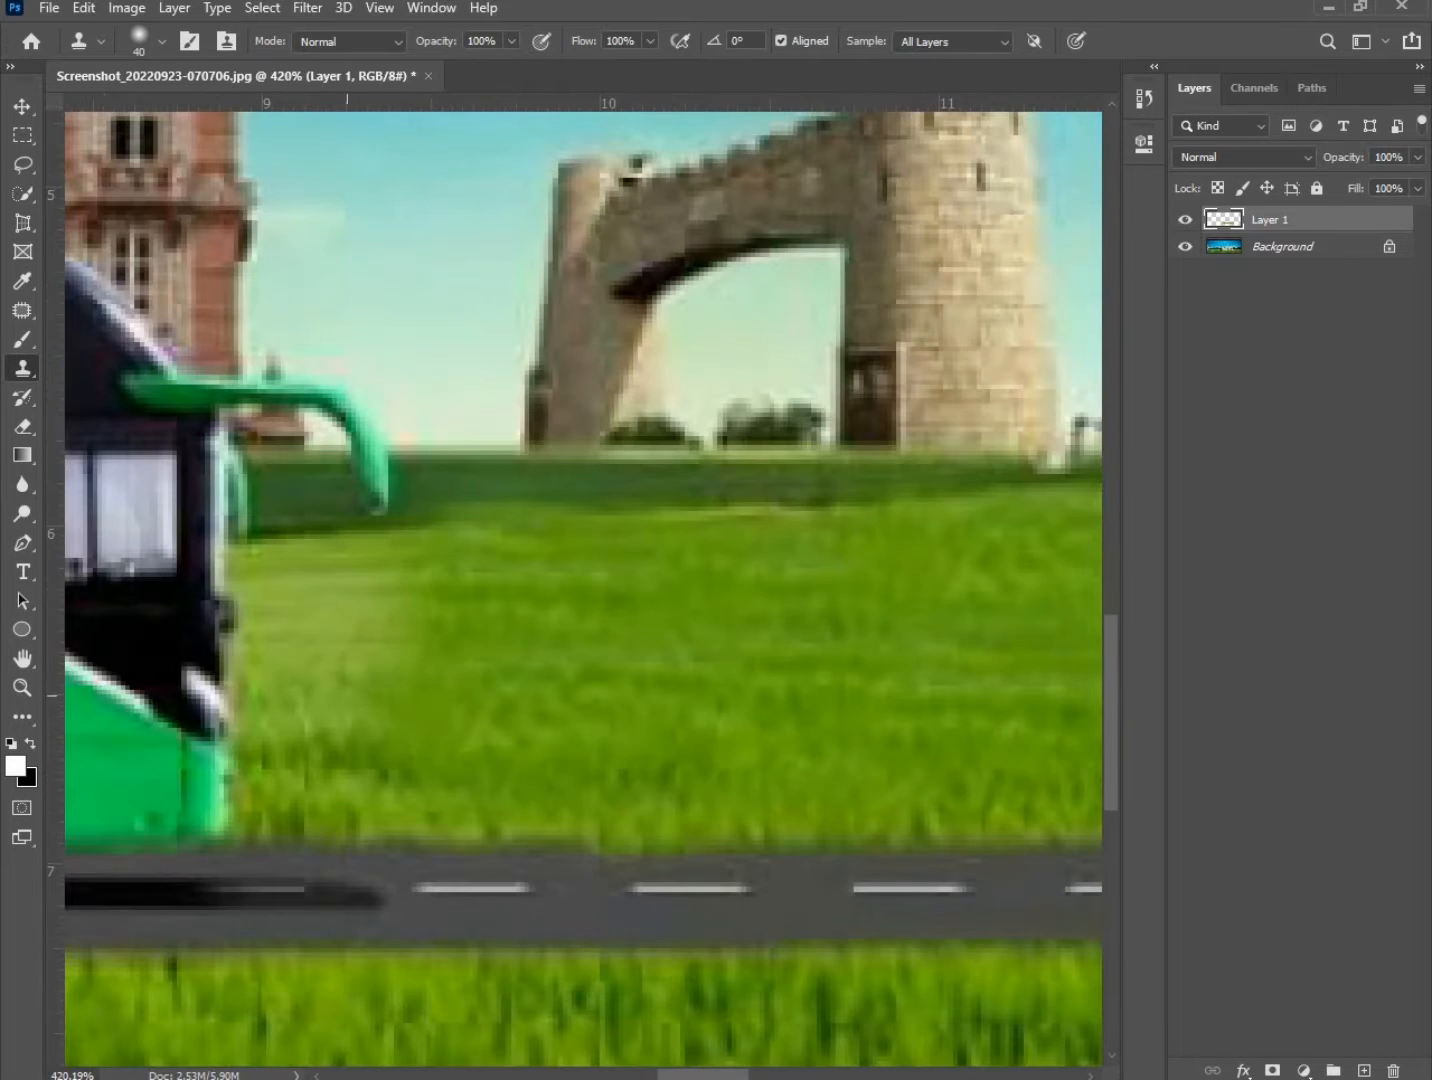
{"action": "left_click", "coordinate": [440, 622], "text": "alt"}
{"action": "mouse_move", "coordinate": [353, 622]}
{"action": "left_mouse_down"}
{"action": "mouse_move", "coordinate": [308, 630]}
{"action": "mouse_move", "coordinate": [344, 680]}
{"action": "left_mouse_up"}
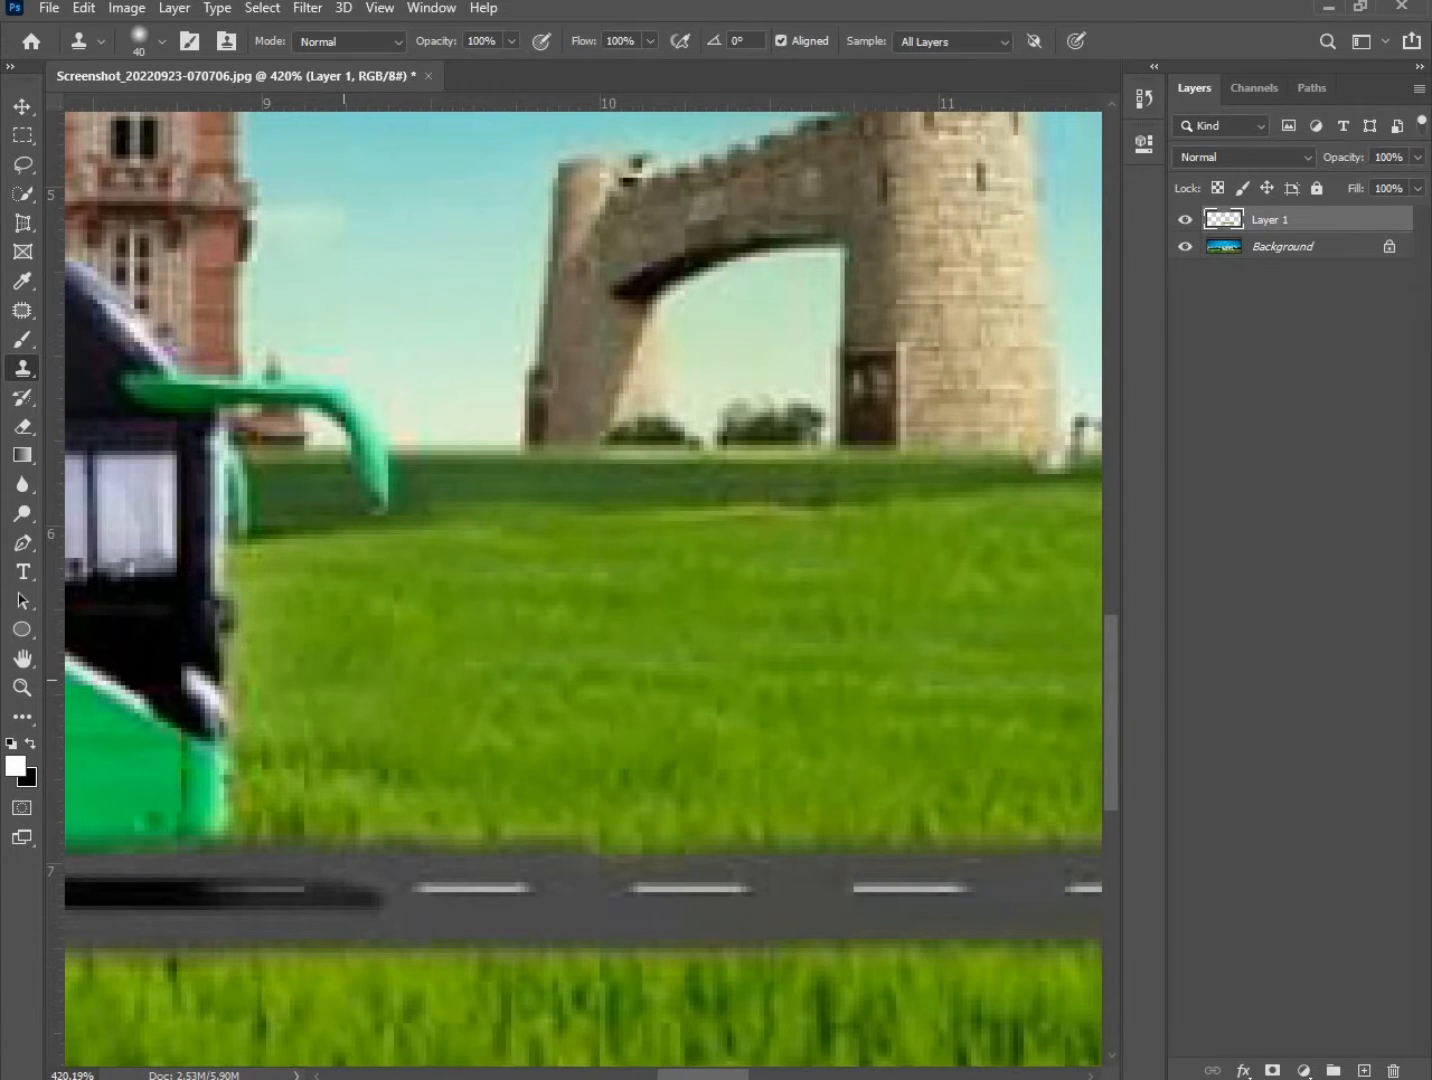
{"action": "scroll", "coordinate": [594, 682], "scroll_direction": "down", "scroll_amount": 5}
{"action": "scroll", "coordinate": [521, 668], "scroll_direction": "up", "scroll_amount": 6}
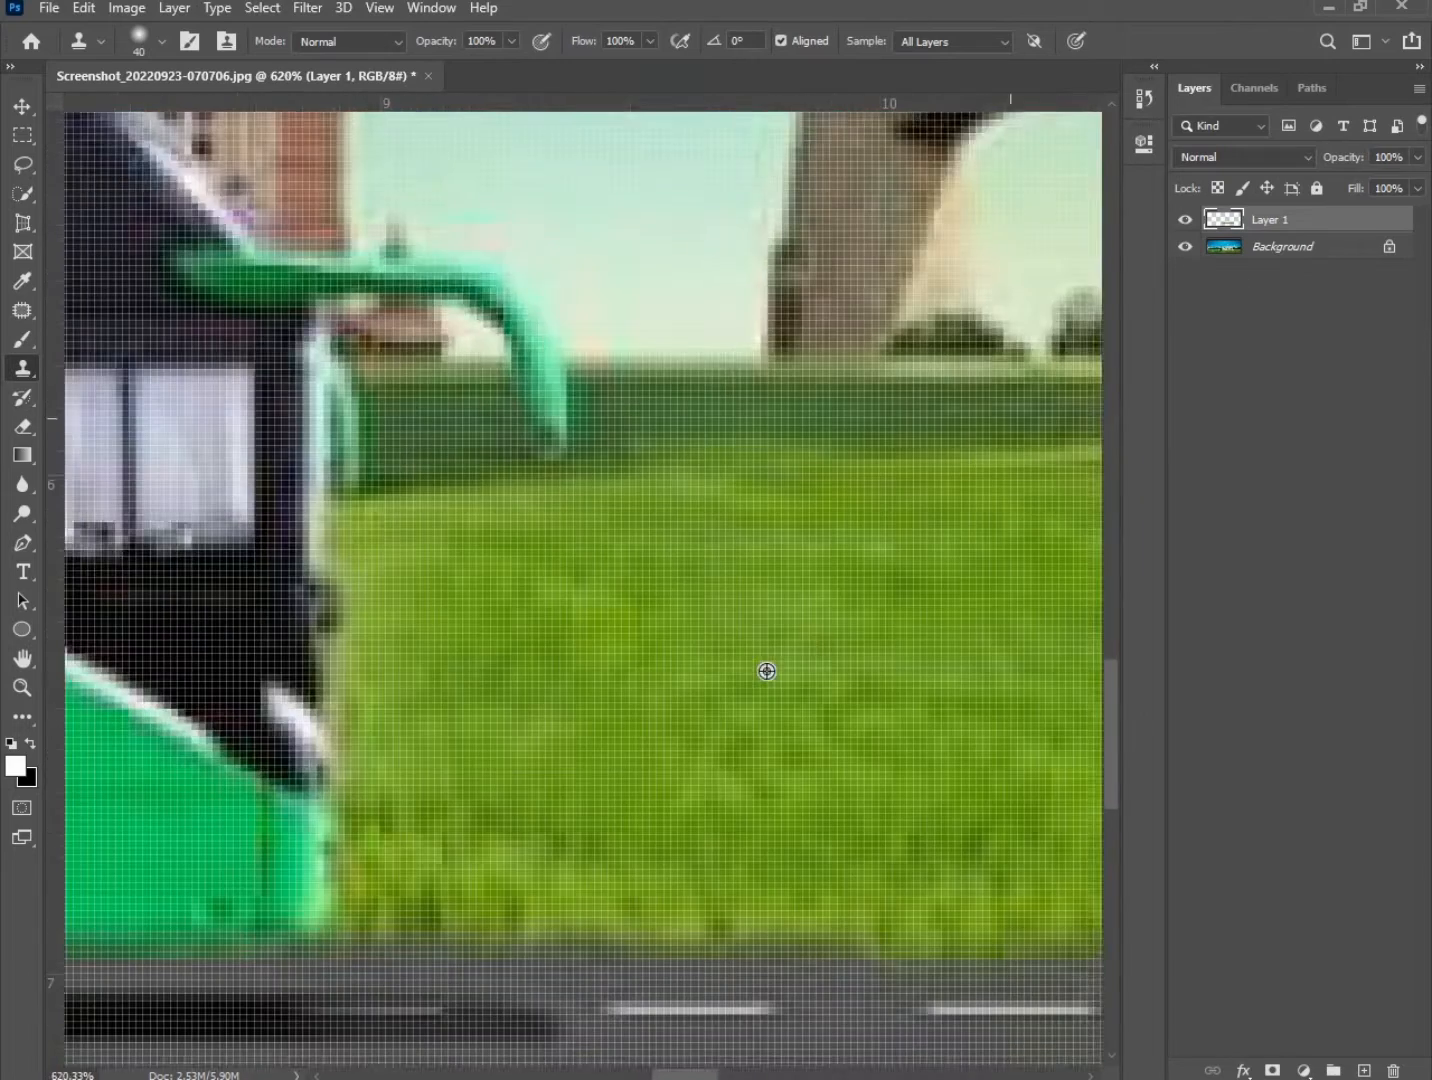
{"action": "scroll", "coordinate": [767, 671], "scroll_direction": "down", "scroll_amount": 7}
{"action": "scroll", "coordinate": [767, 651], "scroll_direction": "up", "scroll_amount": 2}
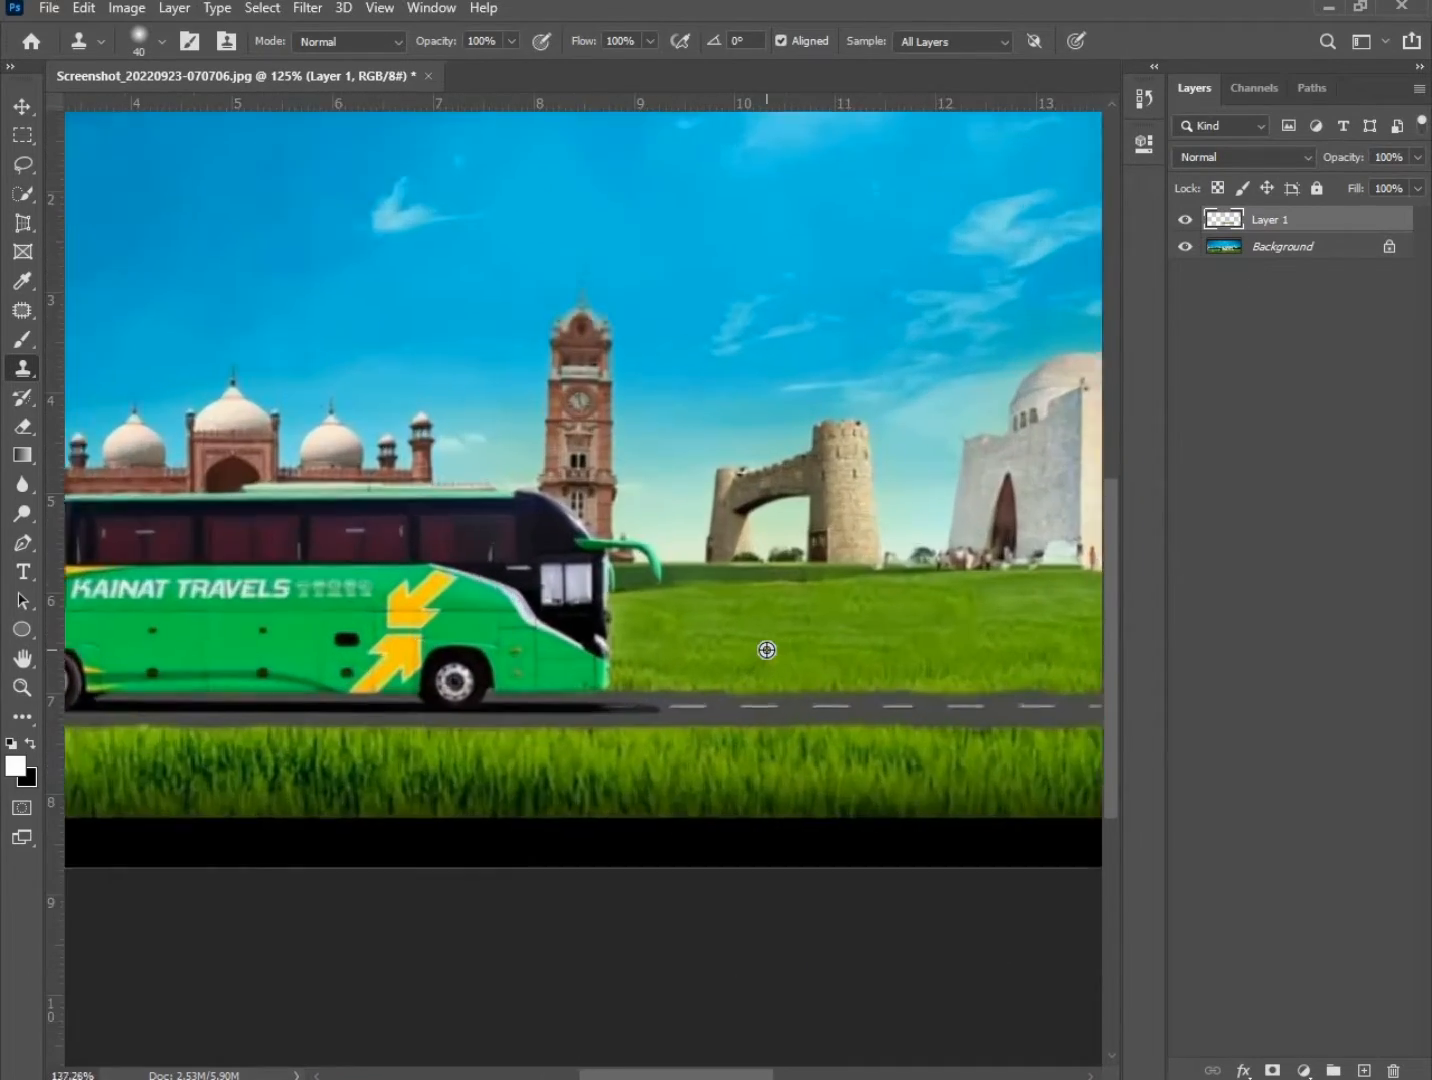
{"action": "scroll", "coordinate": [767, 650], "scroll_direction": "up", "scroll_amount": 1}
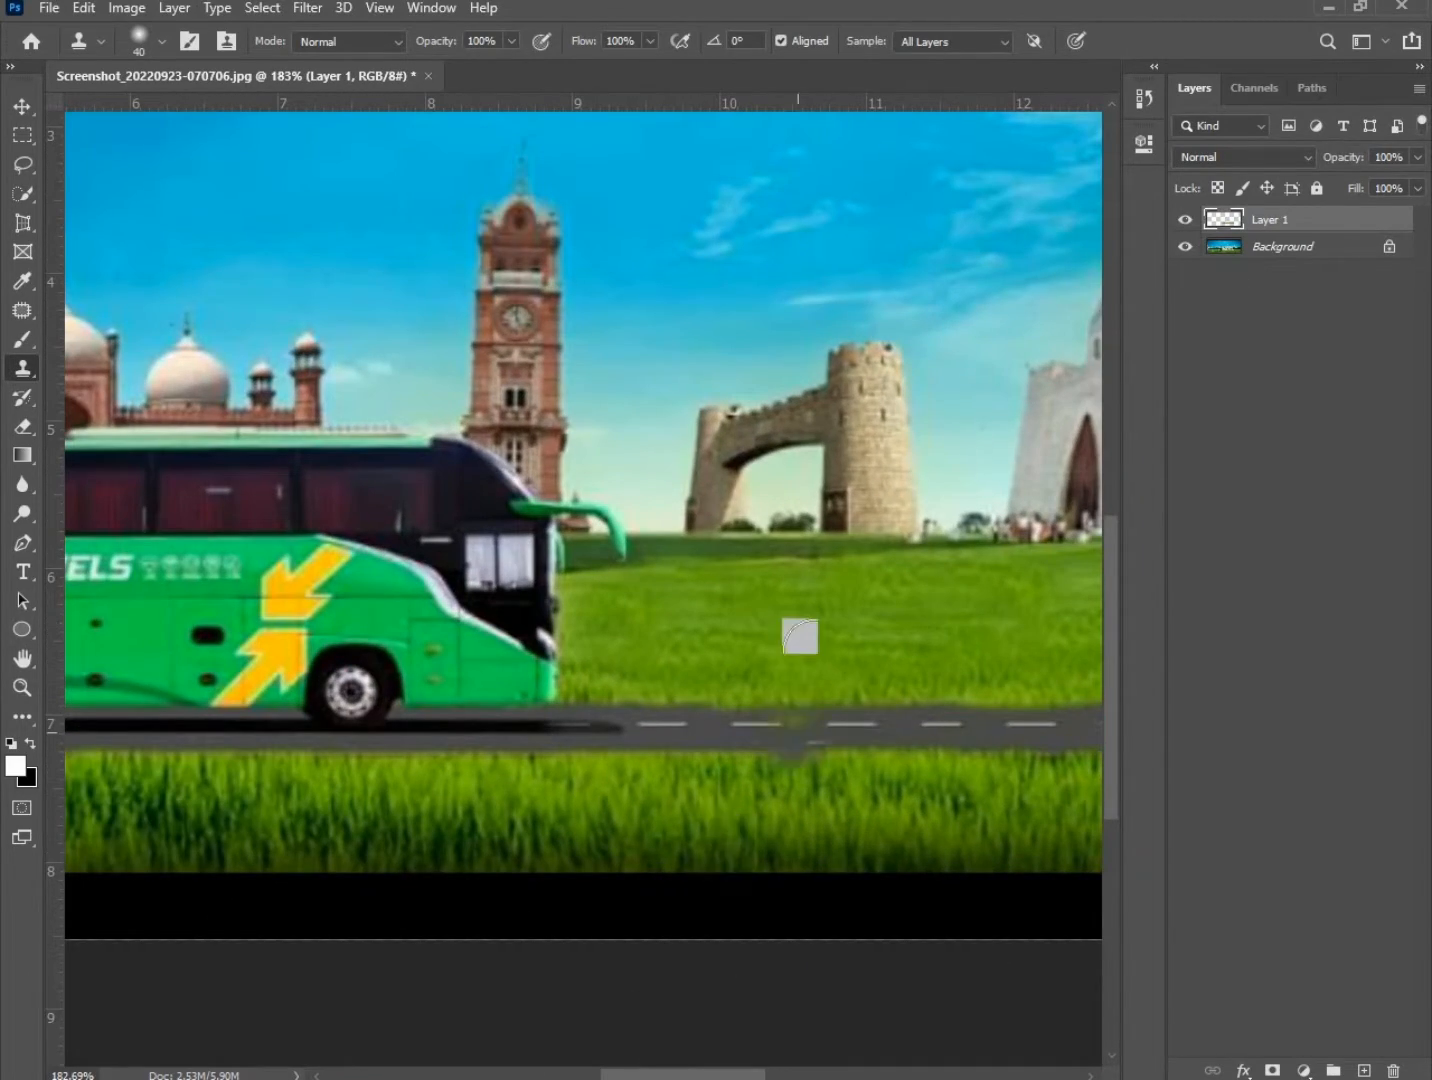
{"action": "left_click_drag", "start_coordinate": [941, 647], "coordinate": [626, 656]}
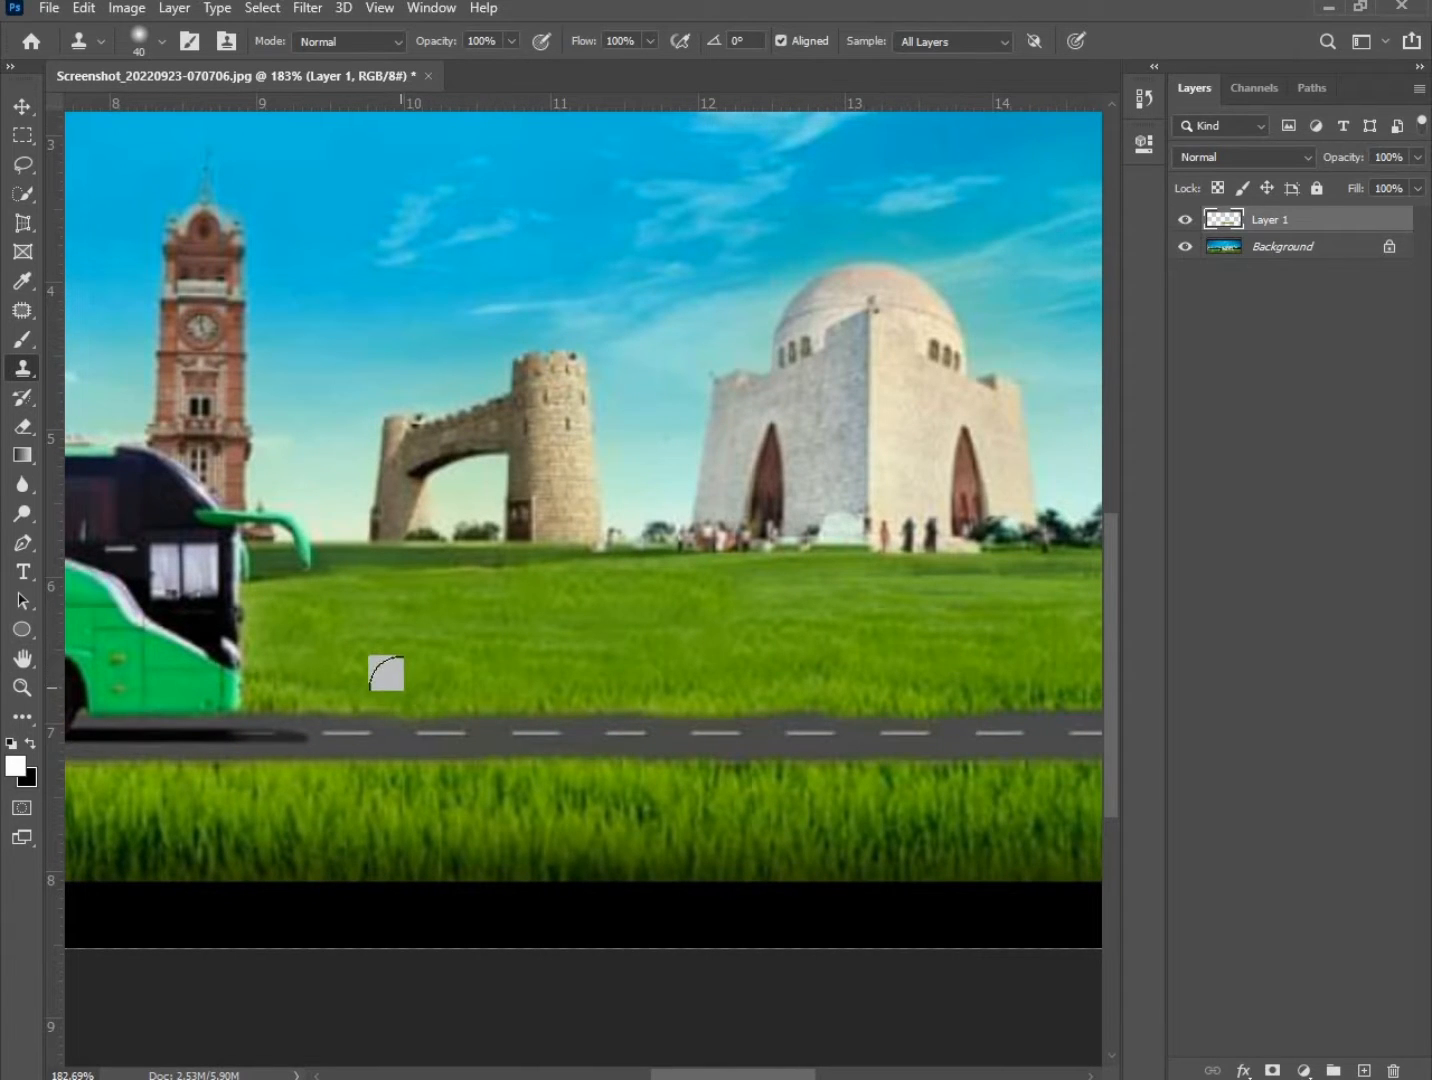
{"action": "mouse_move", "coordinate": [386, 674]}
{"action": "left_mouse_down"}
{"action": "mouse_move", "coordinate": [122, 671]}
{"action": "mouse_move", "coordinate": [314, 665]}
{"action": "left_mouse_up"}
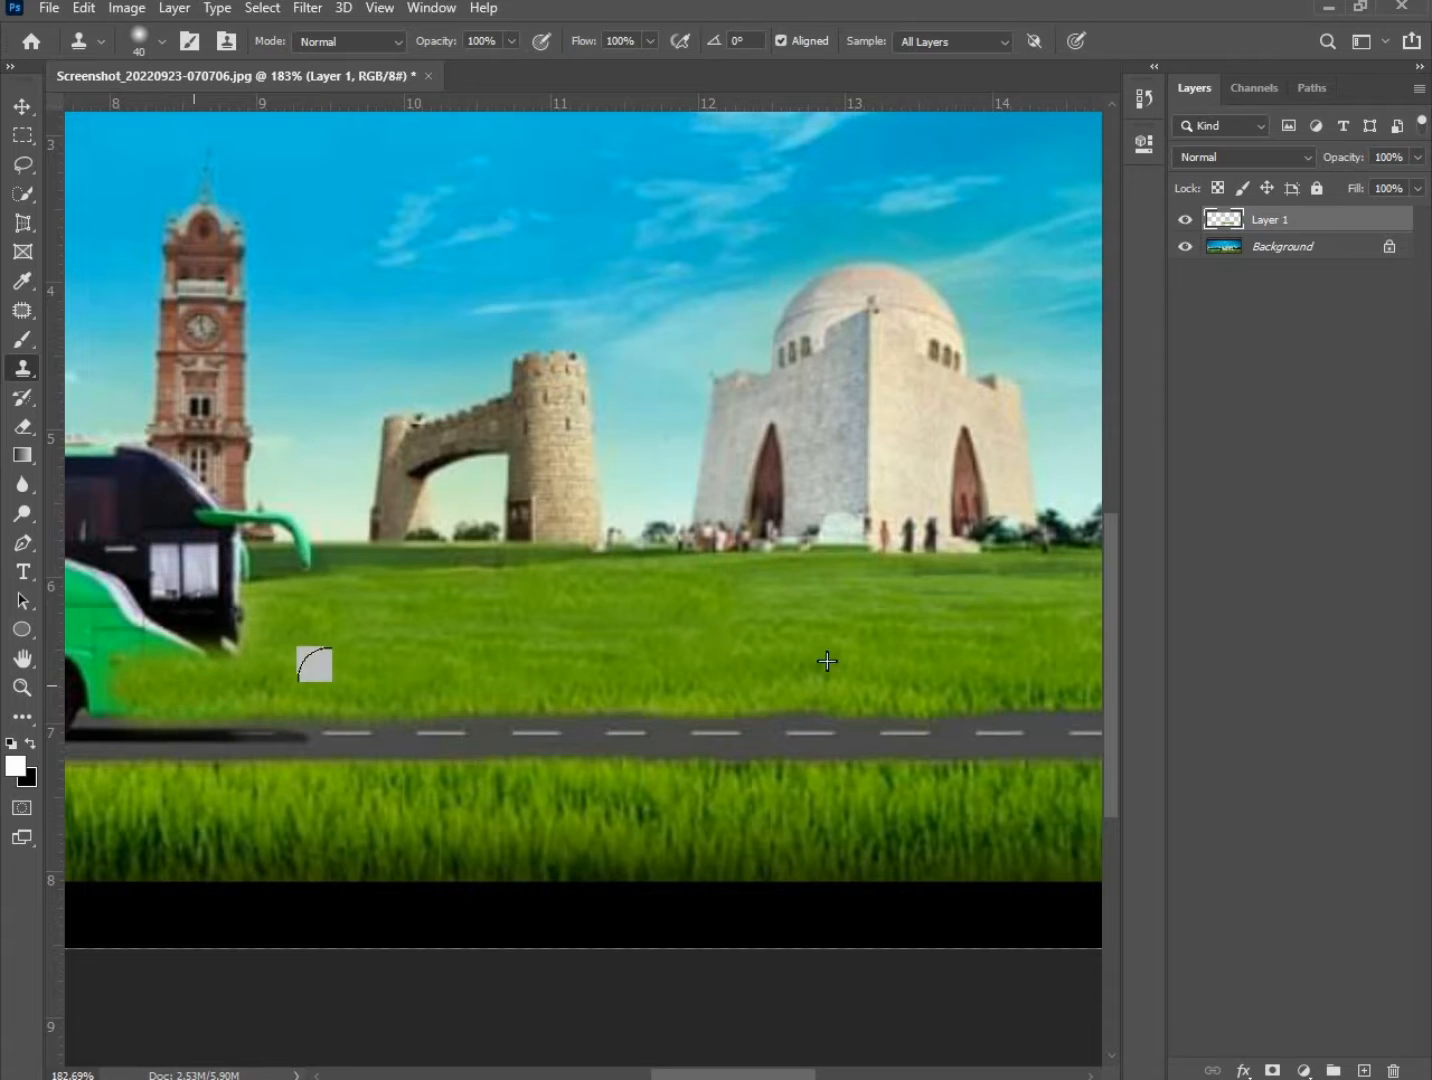
{"action": "scroll", "coordinate": [294, 681], "scroll_direction": "down", "scroll_amount": 5}
{"action": "scroll", "coordinate": [160, 678], "scroll_direction": "up", "scroll_amount": 5}
{"action": "left_click_drag", "start_coordinate": [160, 678], "coordinate": [721, 676]}
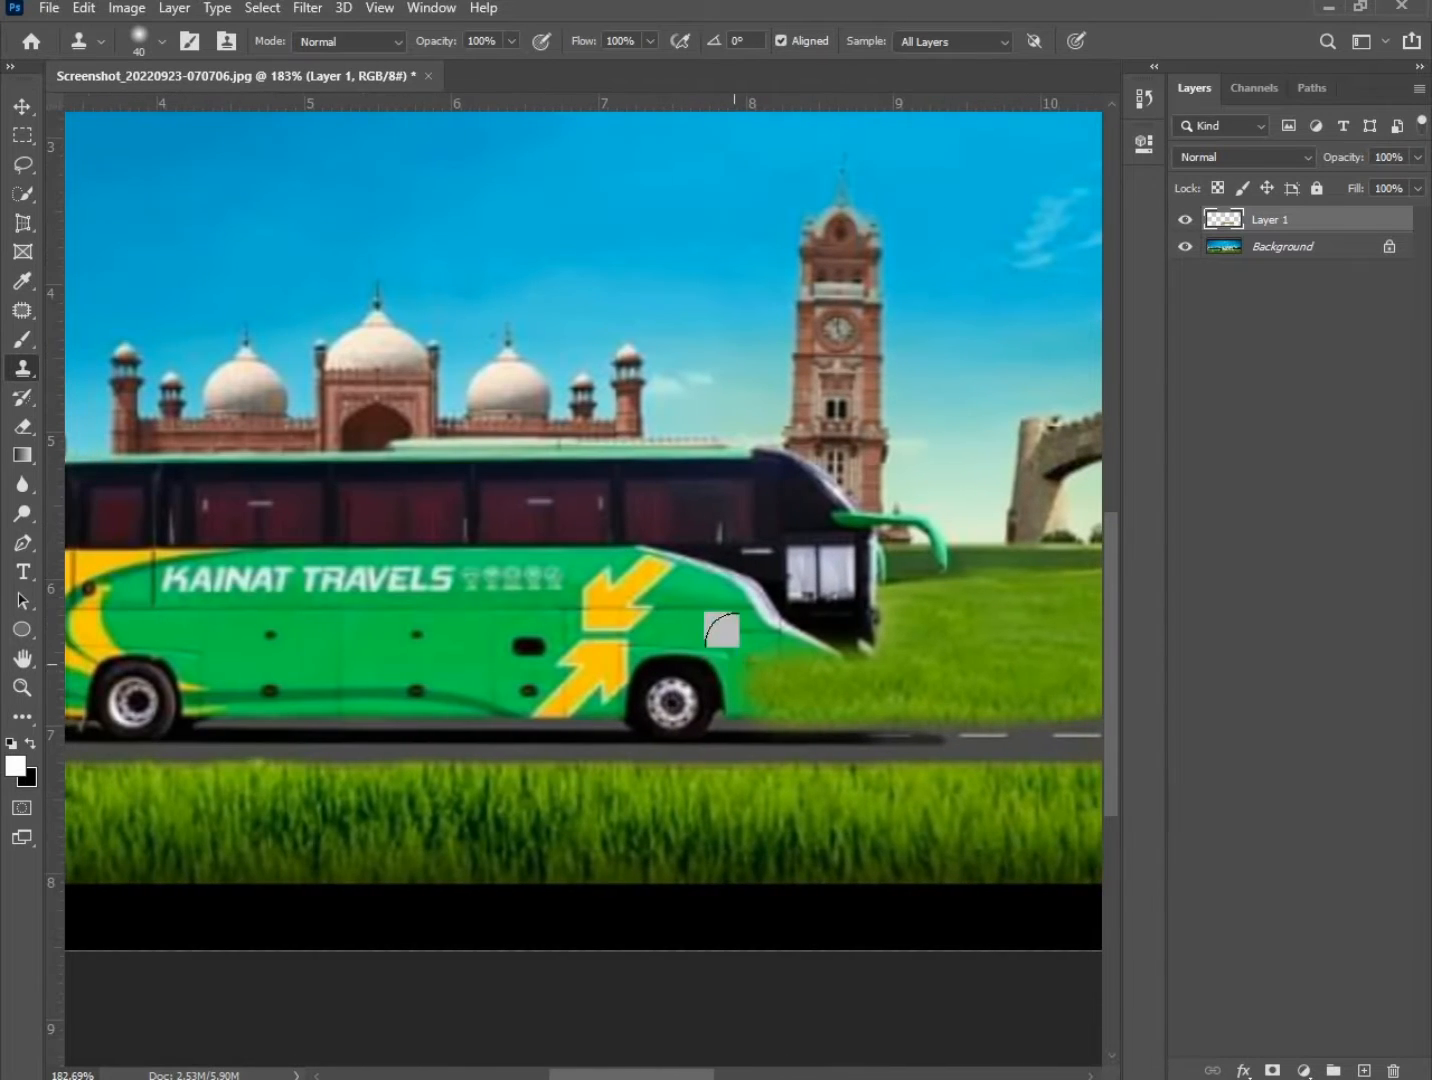
{"action": "mouse_move", "coordinate": [834, 684]}
{"action": "left_mouse_down"}
{"action": "mouse_move", "coordinate": [396, 706]}
{"action": "mouse_move", "coordinate": [905, 710]}
{"action": "left_mouse_up"}
{"action": "scroll", "coordinate": [841, 635], "scroll_direction": "down", "scroll_amount": 1}
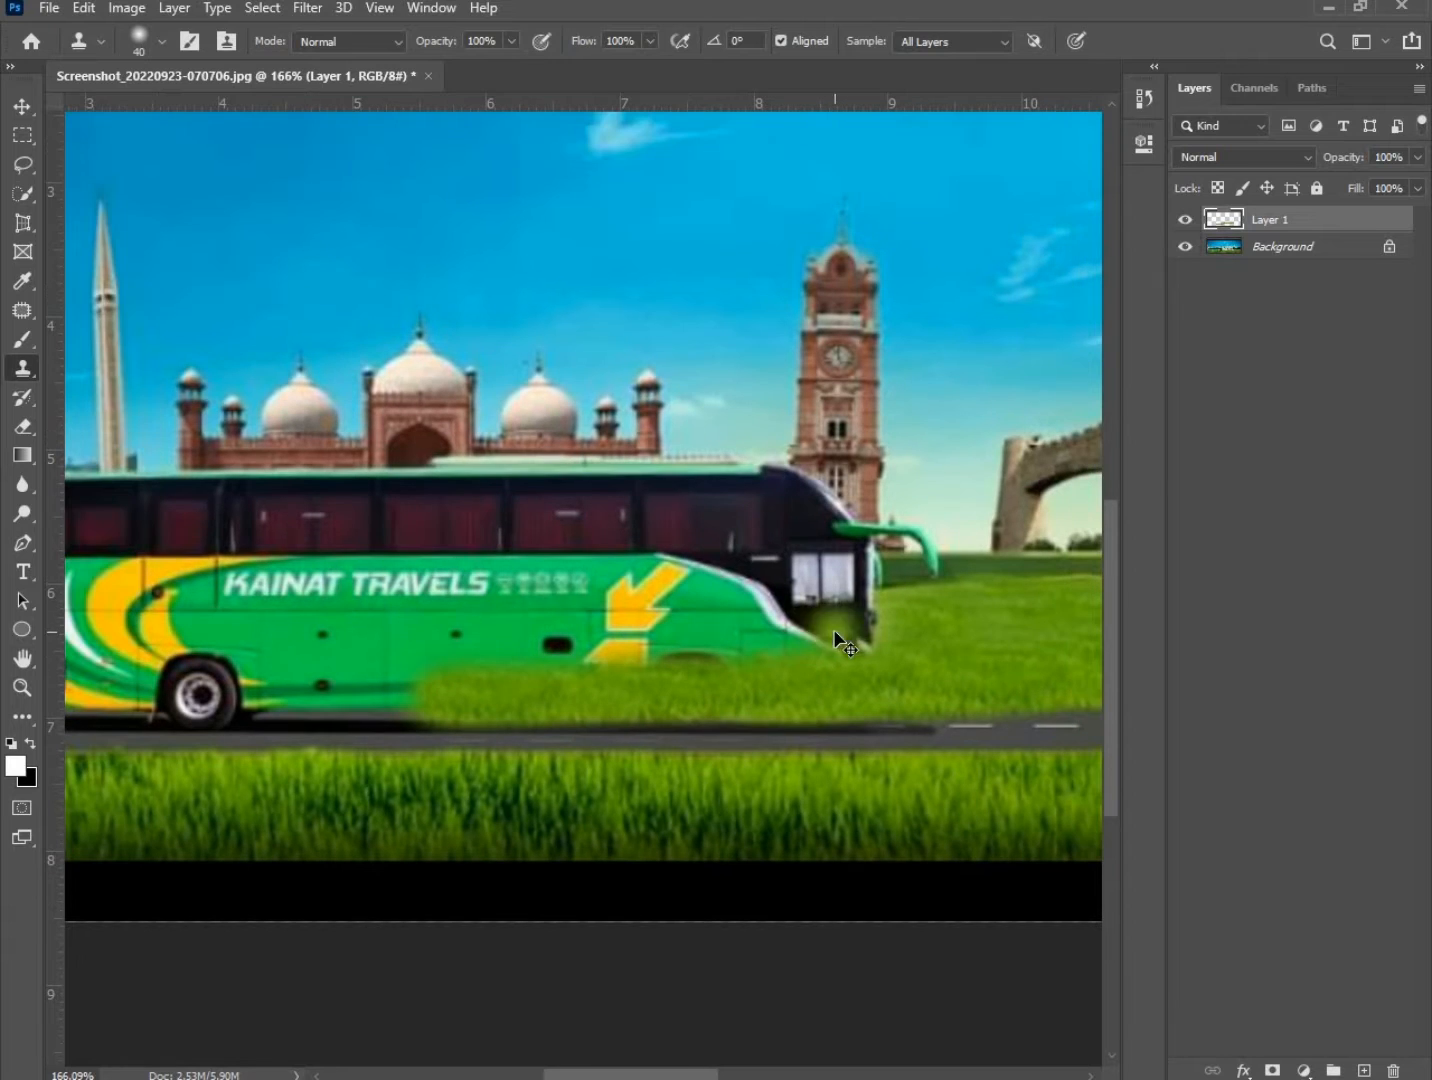
{"action": "key", "text": "ctrl+z"}
{"action": "key", "text": "ctrl+z"}
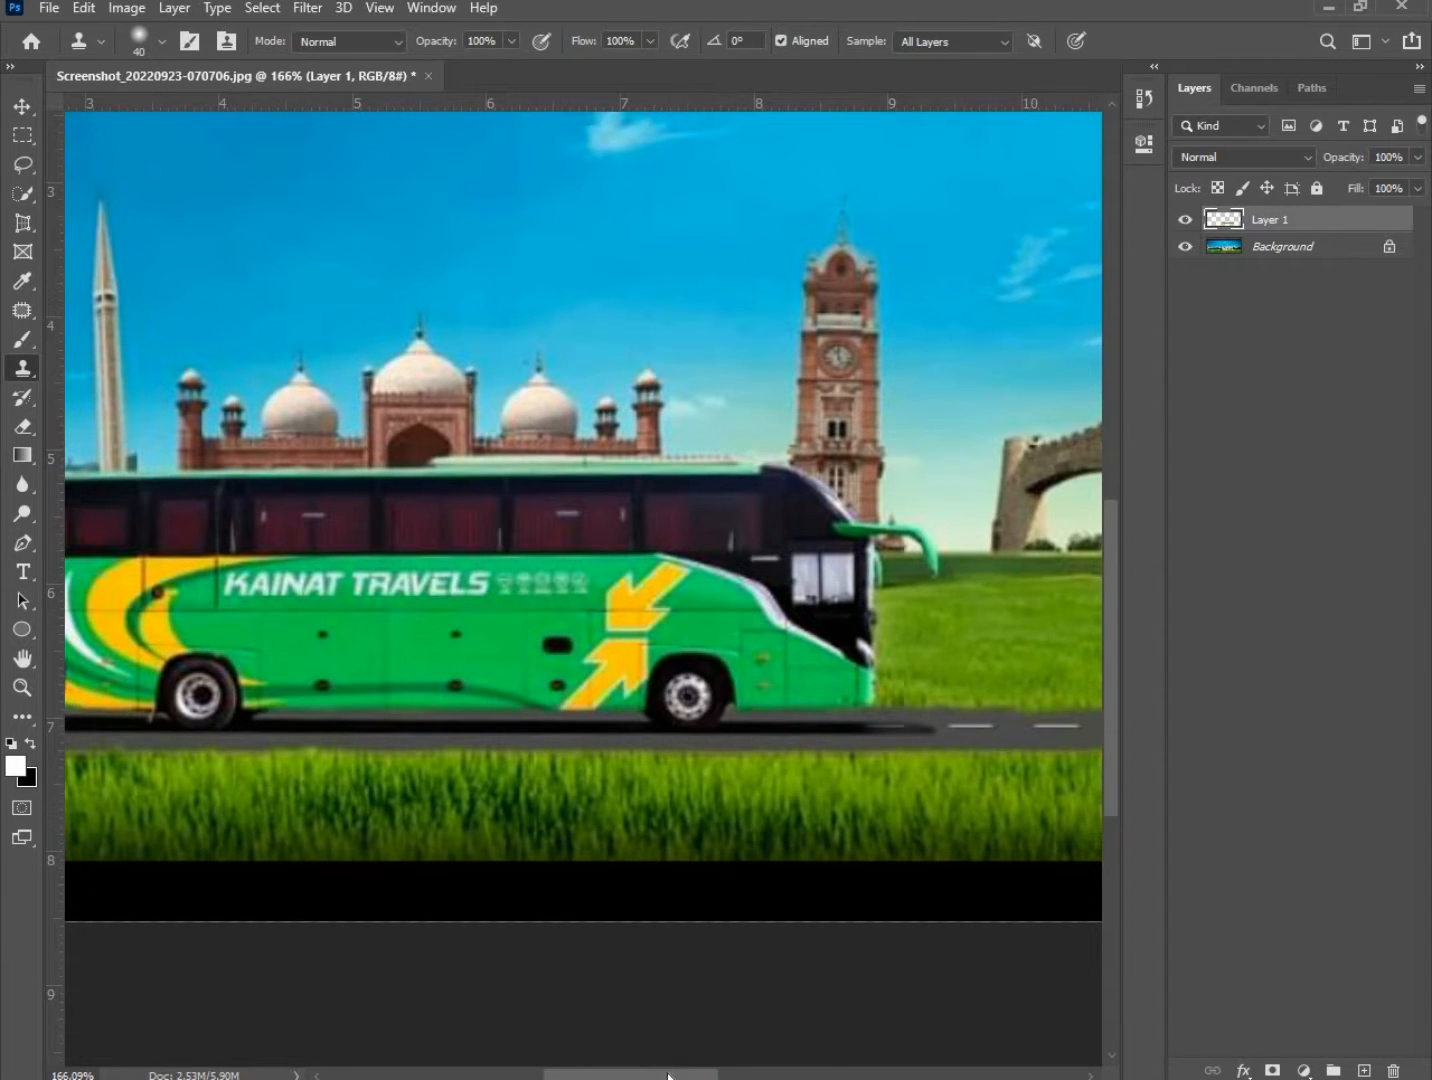
Clone grass over the front half of the bus's green body, including the front wheel and the yellow arrows.
{"action": "left_click_drag", "start_coordinate": [668, 1076], "coordinate": [808, 1075]}
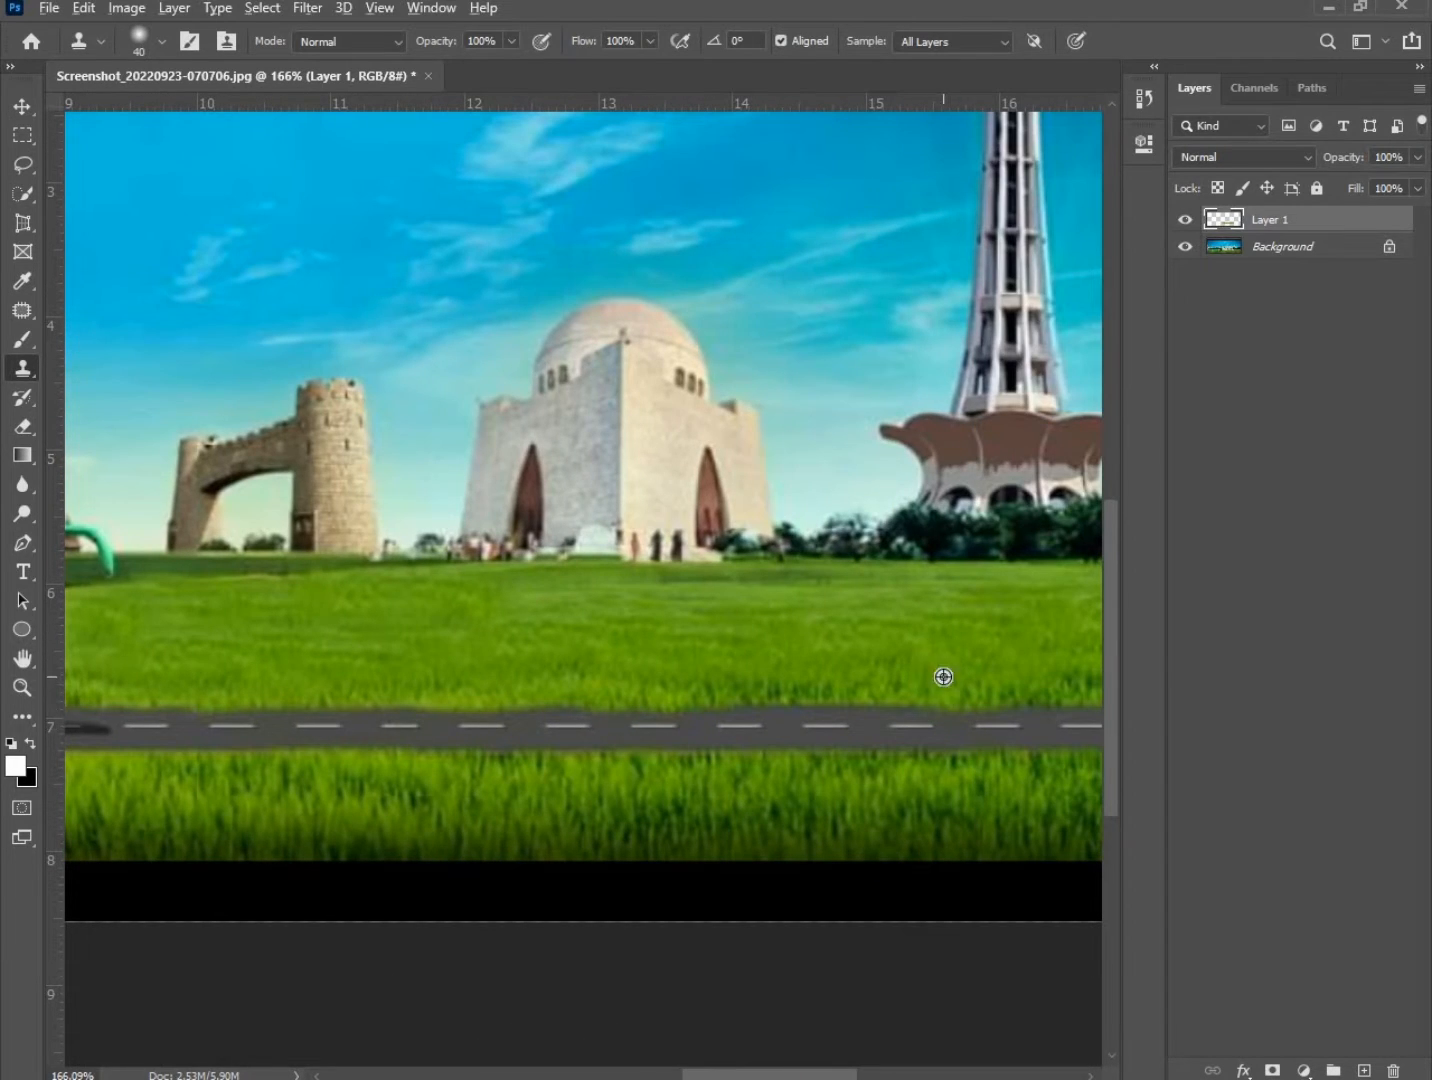
{"action": "left_click_drag", "start_coordinate": [259, 683], "coordinate": [760, 689]}
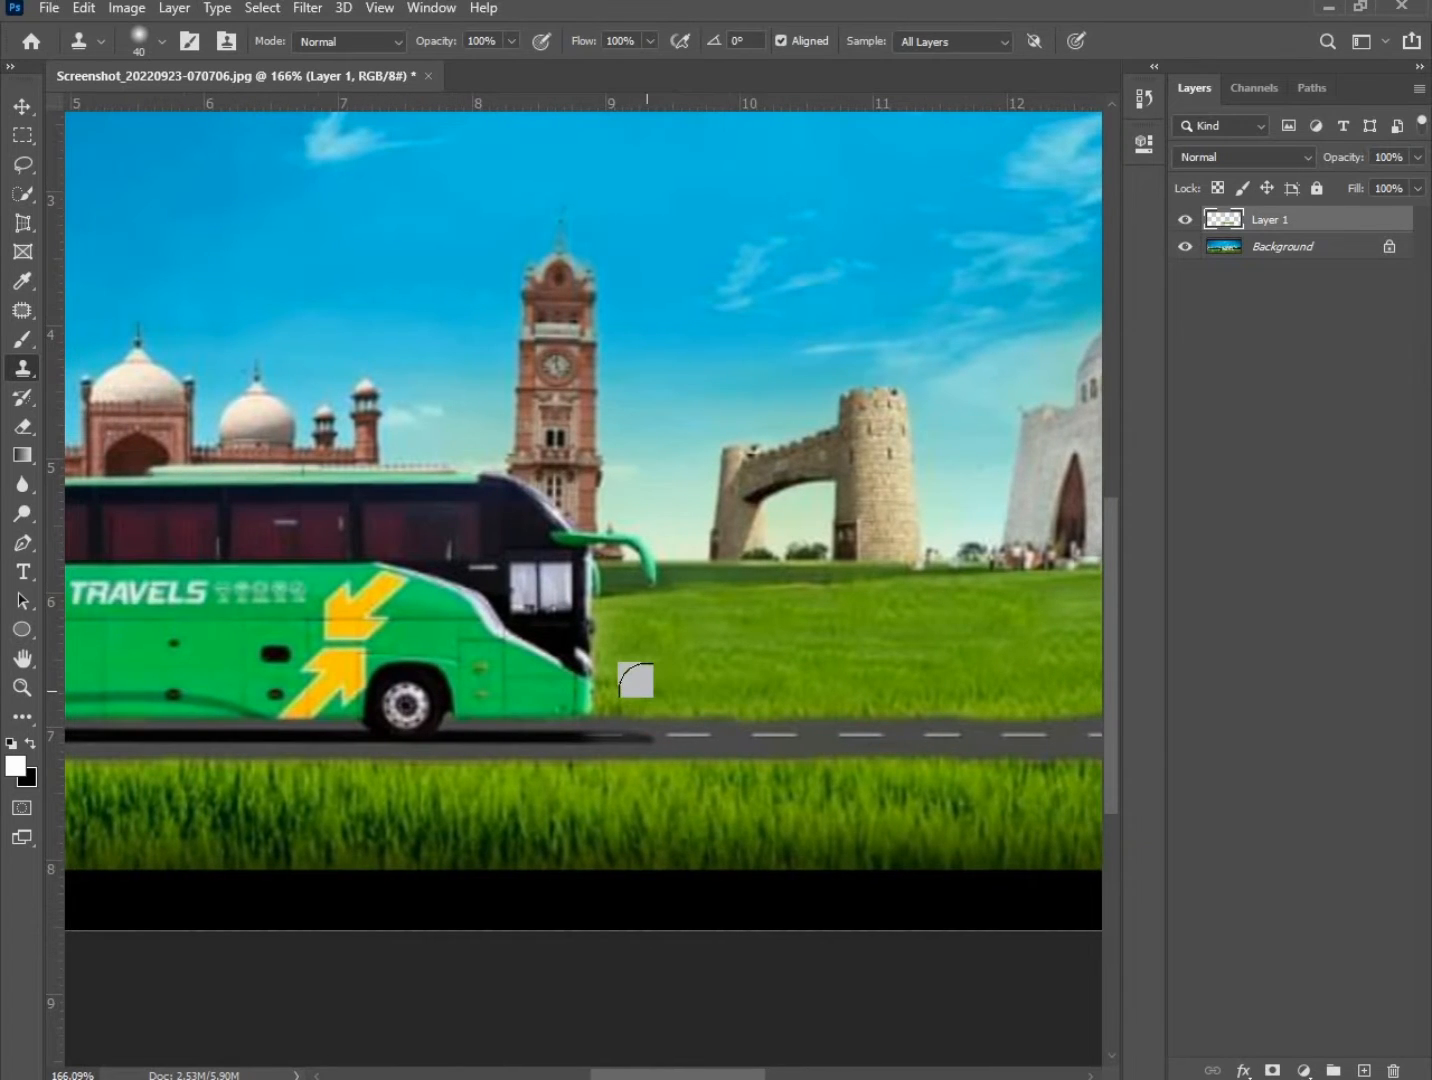
{"action": "mouse_move", "coordinate": [633, 680]}
{"action": "left_mouse_down"}
{"action": "mouse_move", "coordinate": [173, 693]}
{"action": "mouse_move", "coordinate": [706, 690]}
{"action": "mouse_move", "coordinate": [192, 670]}
{"action": "mouse_move", "coordinate": [591, 655]}
{"action": "mouse_move", "coordinate": [553, 642]}
{"action": "mouse_move", "coordinate": [69, 646]}
{"action": "mouse_move", "coordinate": [538, 644]}
{"action": "mouse_move", "coordinate": [150, 629]}
{"action": "mouse_move", "coordinate": [626, 623]}
{"action": "mouse_move", "coordinate": [160, 610]}
{"action": "mouse_move", "coordinate": [630, 594]}
{"action": "mouse_move", "coordinate": [96, 590]}
{"action": "mouse_move", "coordinate": [402, 614]}
{"action": "left_mouse_up"}
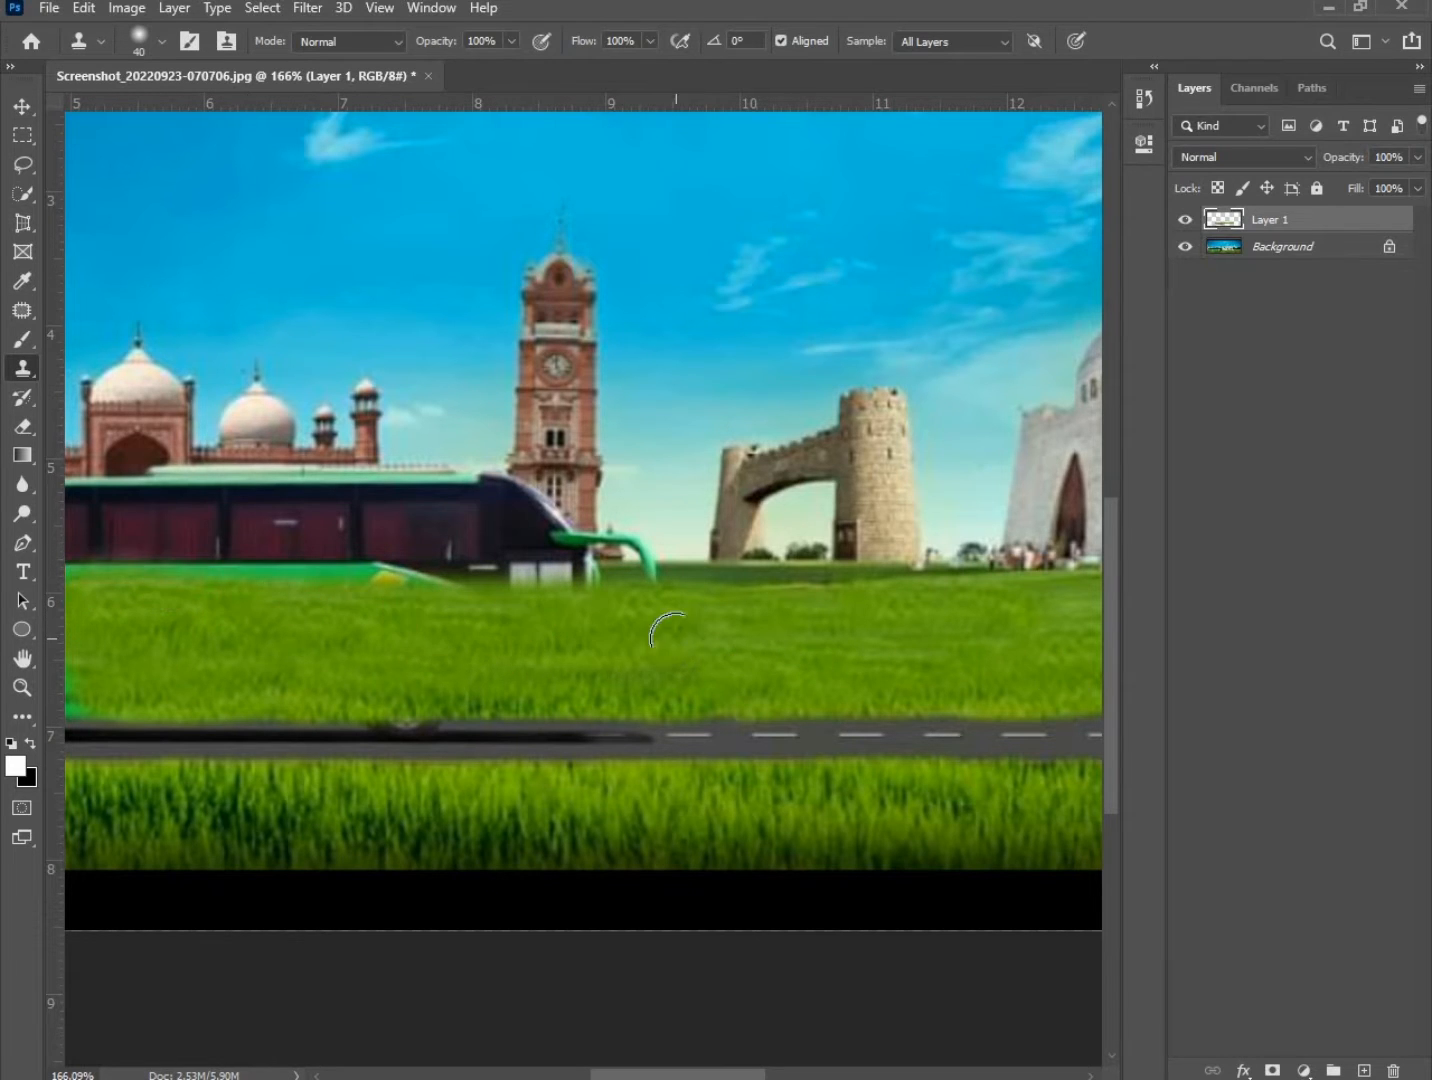
Clone grass over the rear wheel and the lower rear body of the bus, up to just below the KAINAT lettering.
{"action": "scroll", "coordinate": [675, 640], "scroll_direction": "down", "scroll_amount": 3}
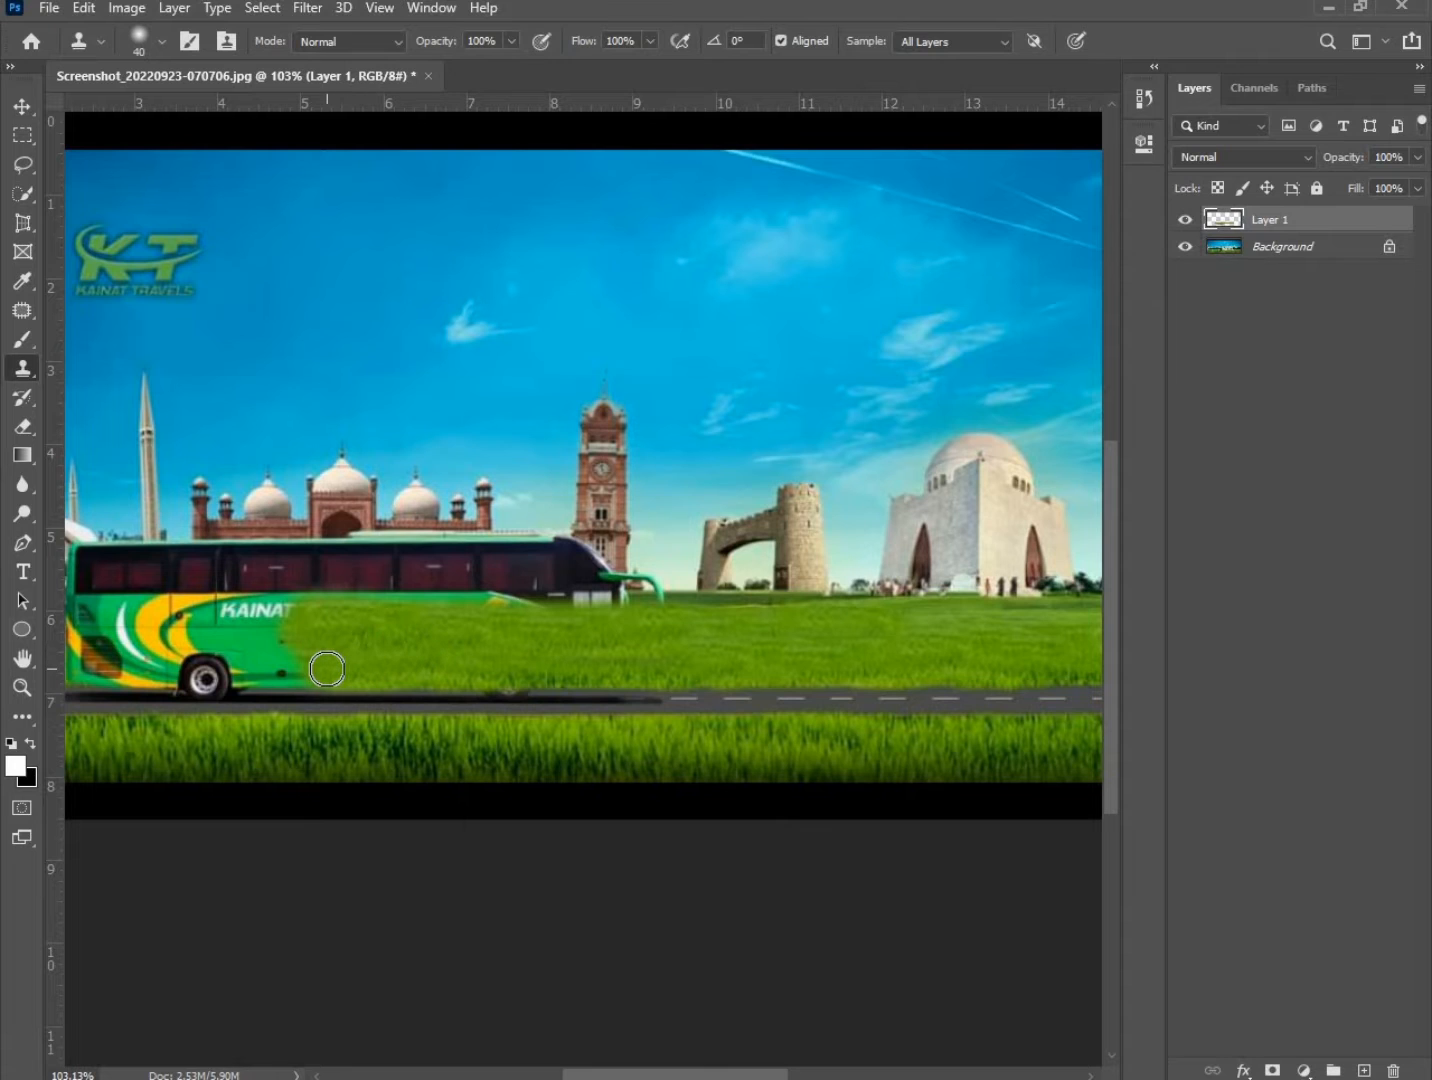
{"action": "scroll", "coordinate": [327, 669], "scroll_direction": "up", "scroll_amount": 2}
{"action": "left_click_drag", "start_coordinate": [344, 666], "coordinate": [665, 667]}
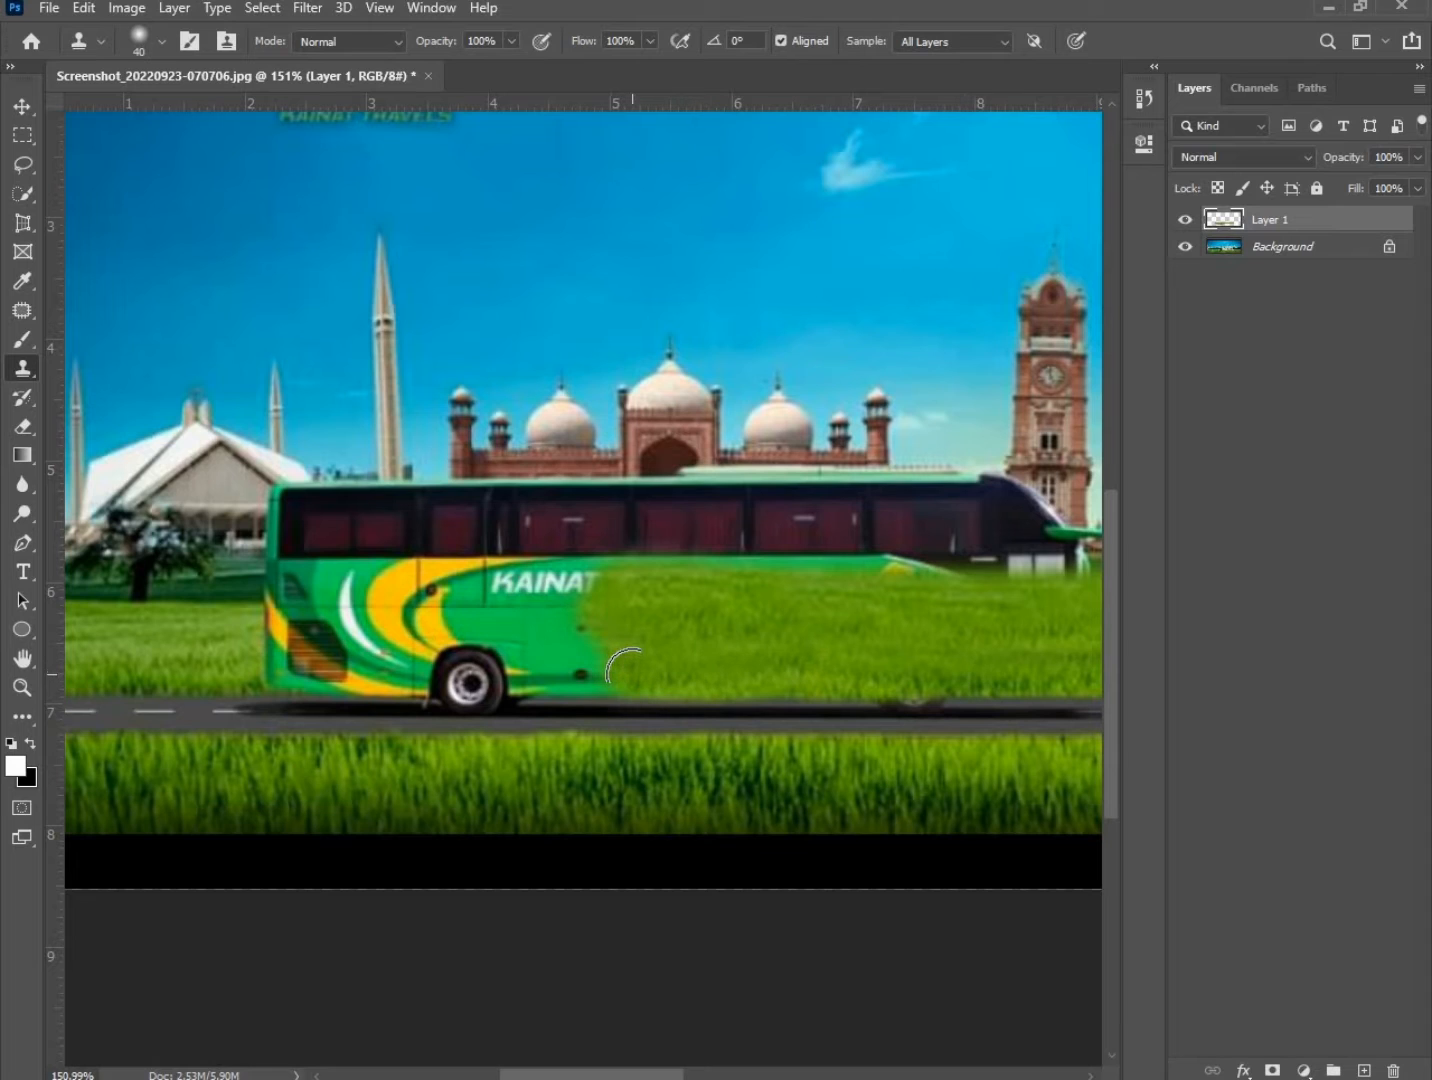
{"action": "mouse_move", "coordinate": [599, 668]}
{"action": "left_mouse_down"}
{"action": "mouse_move", "coordinate": [438, 676]}
{"action": "mouse_move", "coordinate": [562, 675]}
{"action": "left_mouse_up"}
{"action": "mouse_move", "coordinate": [365, 672]}
{"action": "left_mouse_down"}
{"action": "mouse_move", "coordinate": [252, 670]}
{"action": "mouse_move", "coordinate": [661, 659]}
{"action": "mouse_move", "coordinate": [250, 645]}
{"action": "mouse_move", "coordinate": [572, 645]}
{"action": "left_mouse_up"}
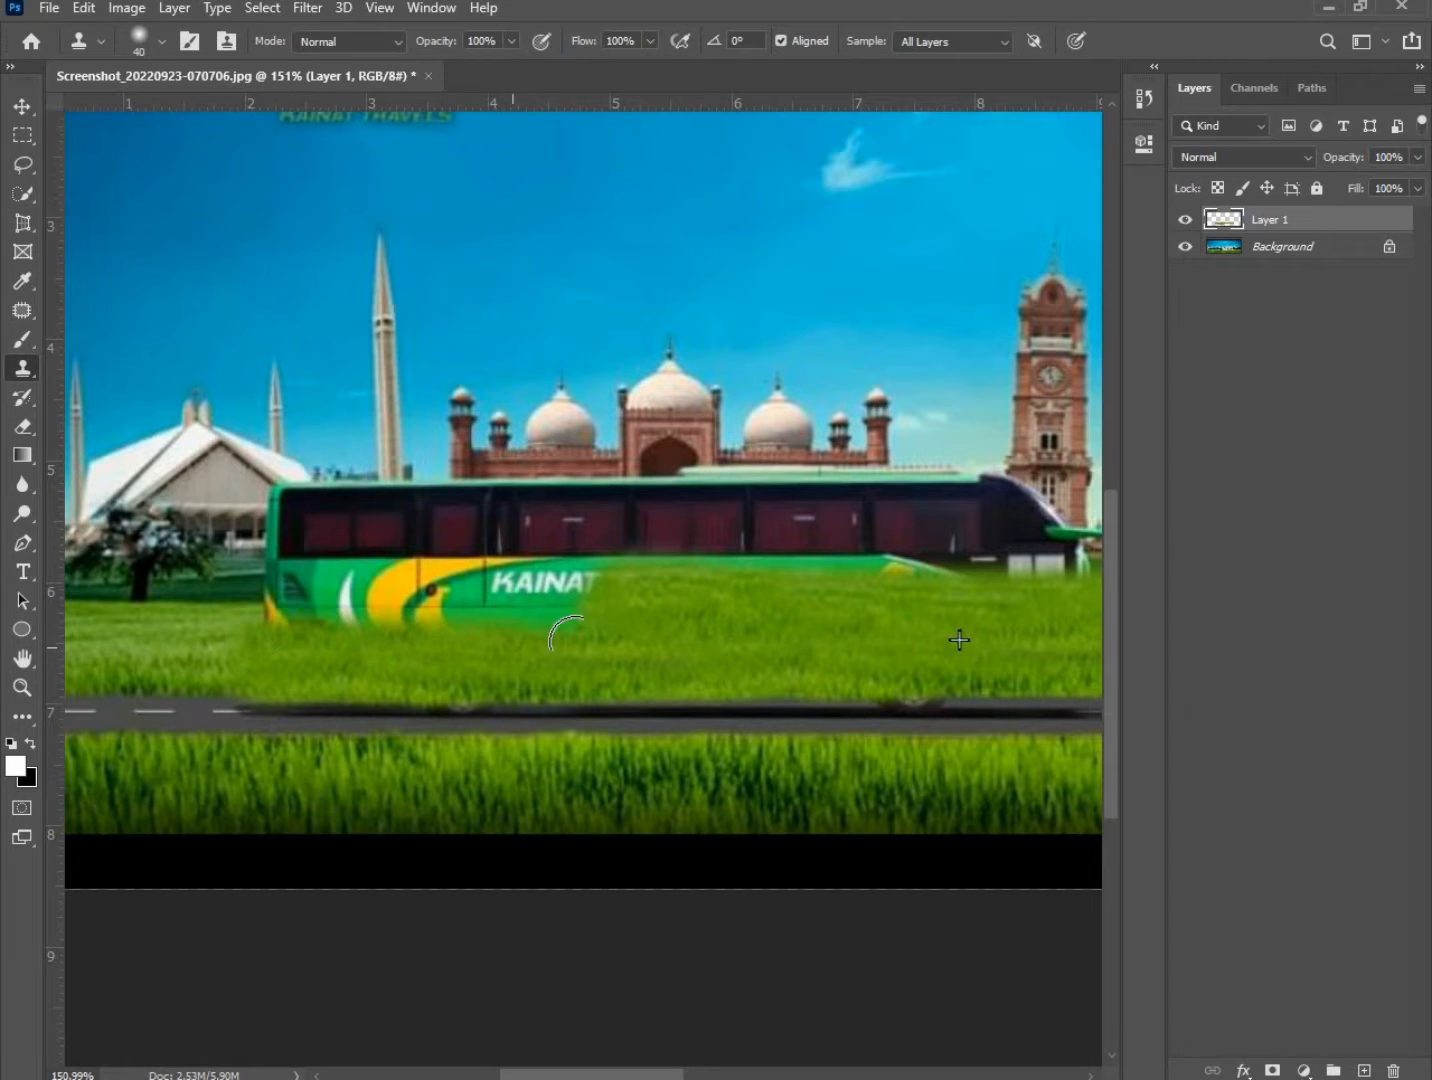
{"action": "mouse_move", "coordinate": [467, 642]}
{"action": "left_mouse_down"}
{"action": "mouse_move", "coordinate": [249, 620]}
{"action": "mouse_move", "coordinate": [579, 627]}
{"action": "left_mouse_up"}
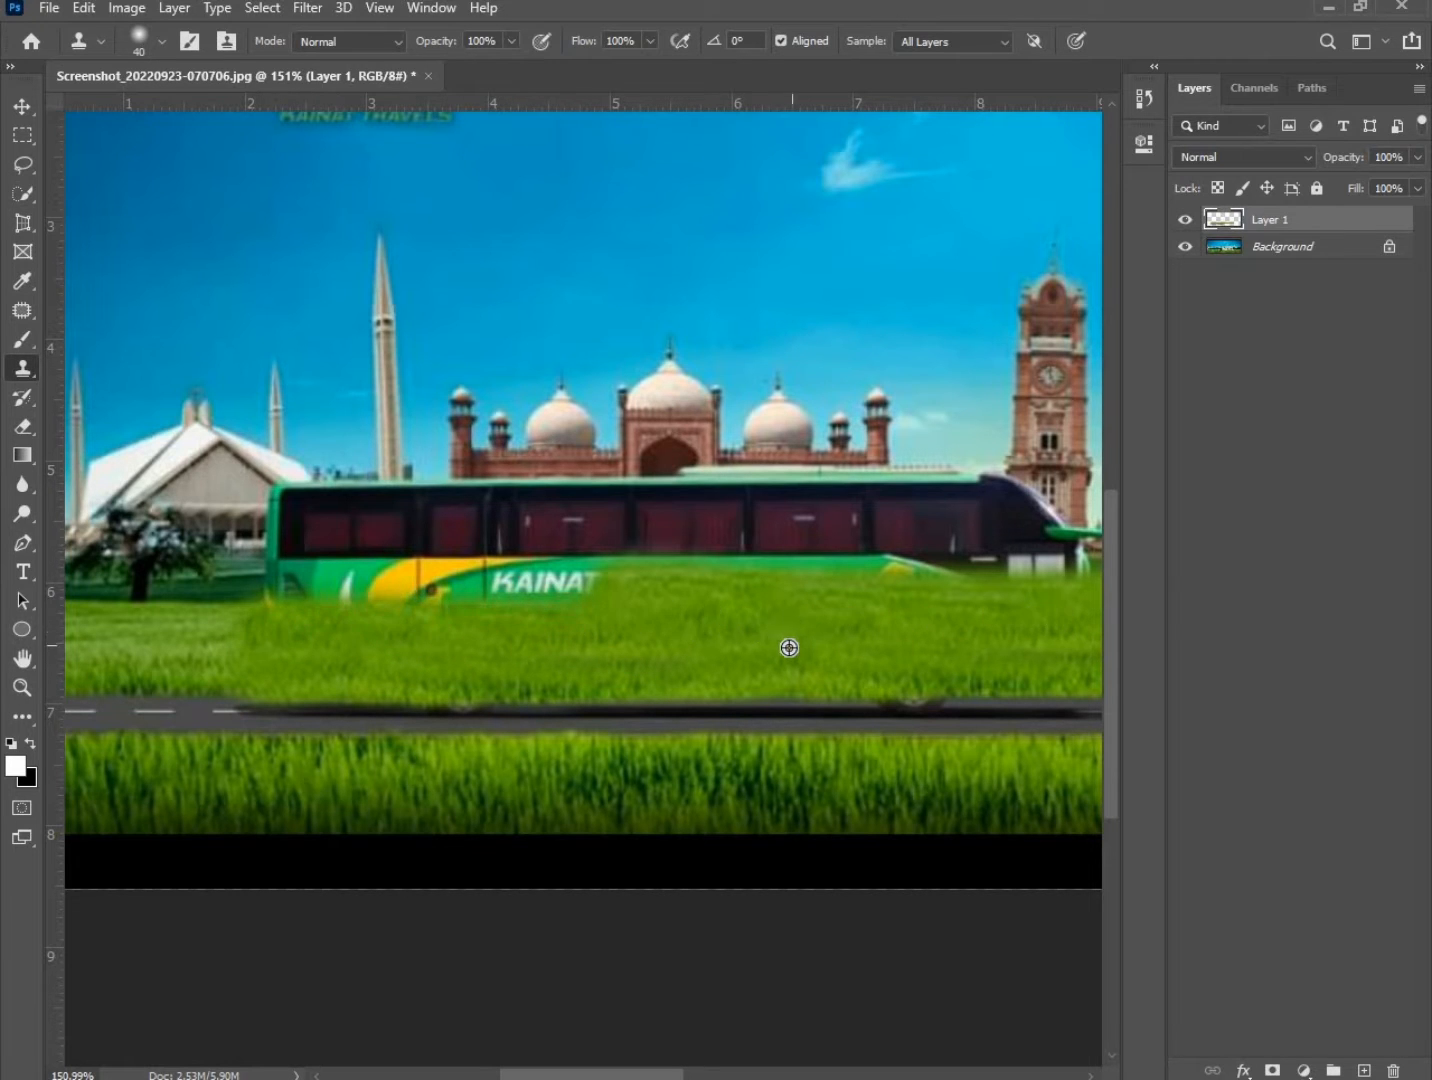
Clone grass over the remaining KAINAT lettering and yellow stripe, and compare the result with Layer 1 hidden.
{"action": "scroll", "coordinate": [789, 648], "scroll_direction": "down", "scroll_amount": 4}
{"action": "scroll", "coordinate": [844, 664], "scroll_direction": "up", "scroll_amount": 6}
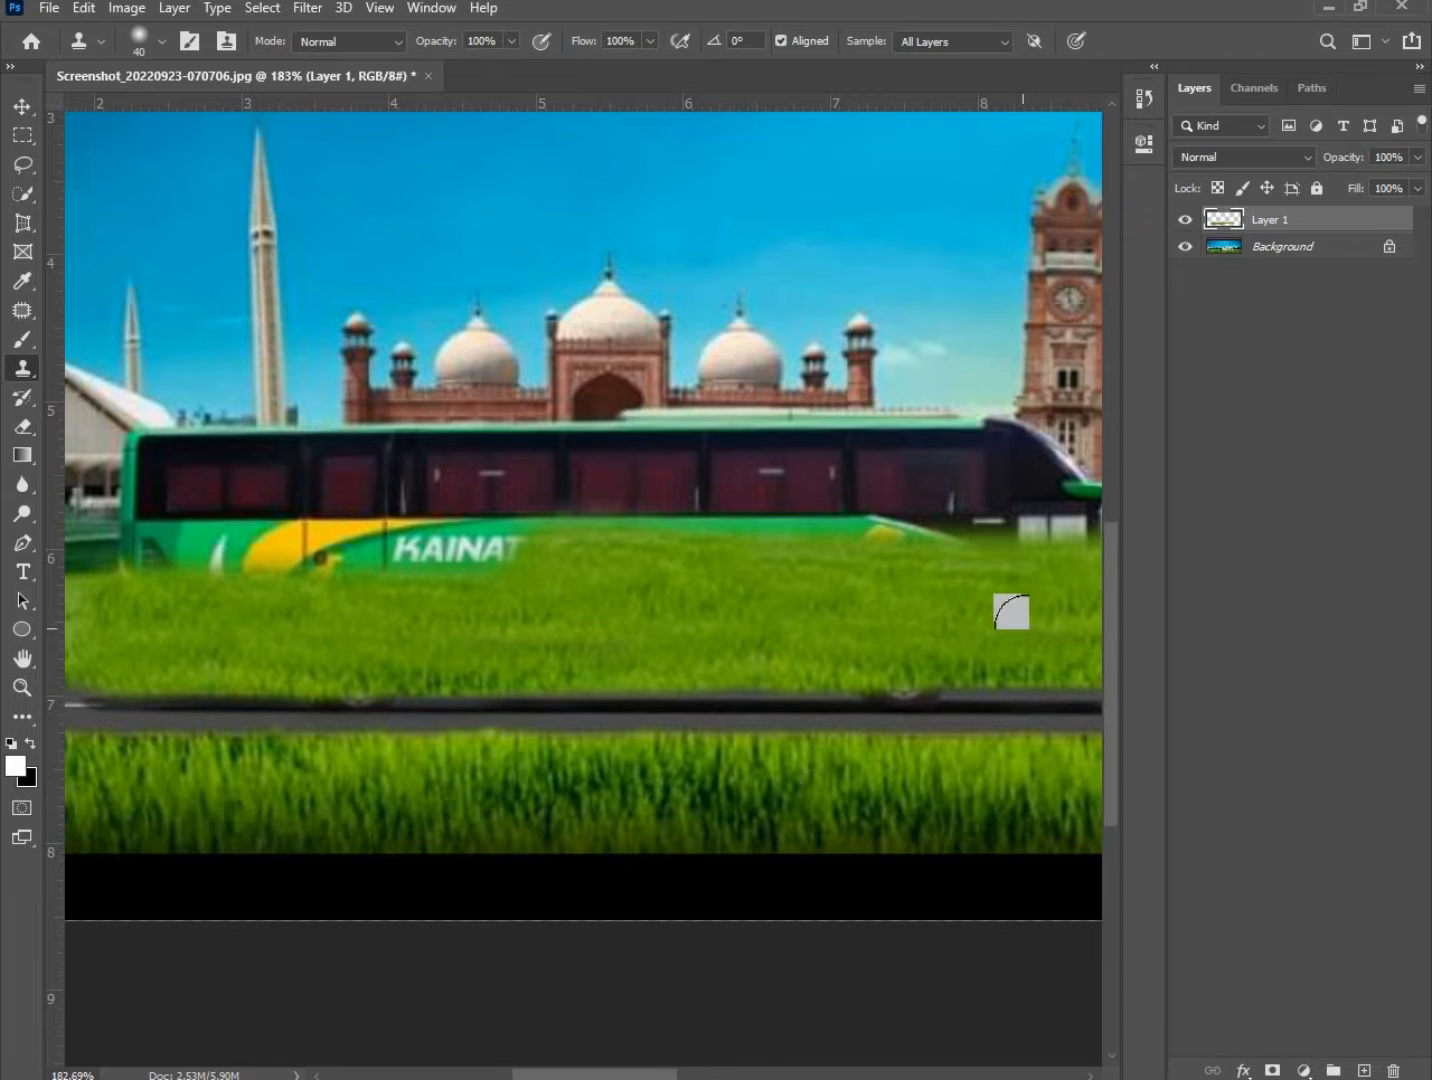
{"action": "mouse_move", "coordinate": [703, 553]}
{"action": "left_mouse_down"}
{"action": "mouse_move", "coordinate": [349, 542]}
{"action": "mouse_move", "coordinate": [703, 543]}
{"action": "mouse_move", "coordinate": [603, 568]}
{"action": "mouse_move", "coordinate": [134, 553]}
{"action": "mouse_move", "coordinate": [289, 549]}
{"action": "left_mouse_up"}
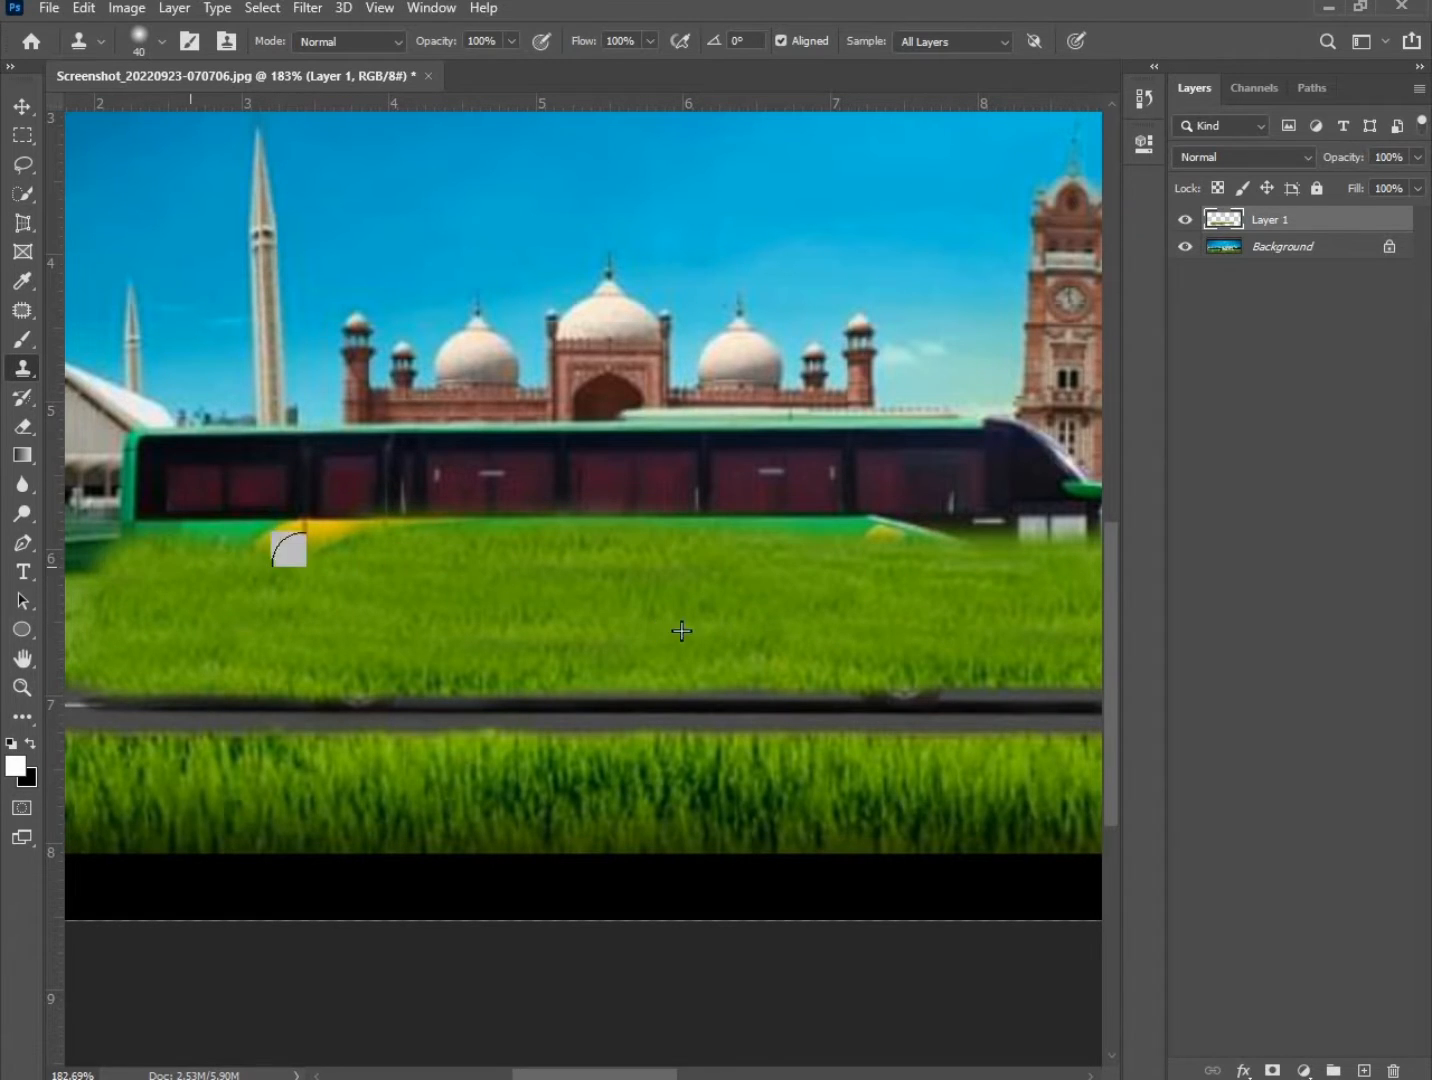
{"action": "scroll", "coordinate": [790, 550], "scroll_direction": "down", "scroll_amount": 3}
{"action": "left_click", "coordinate": [1184, 220]}
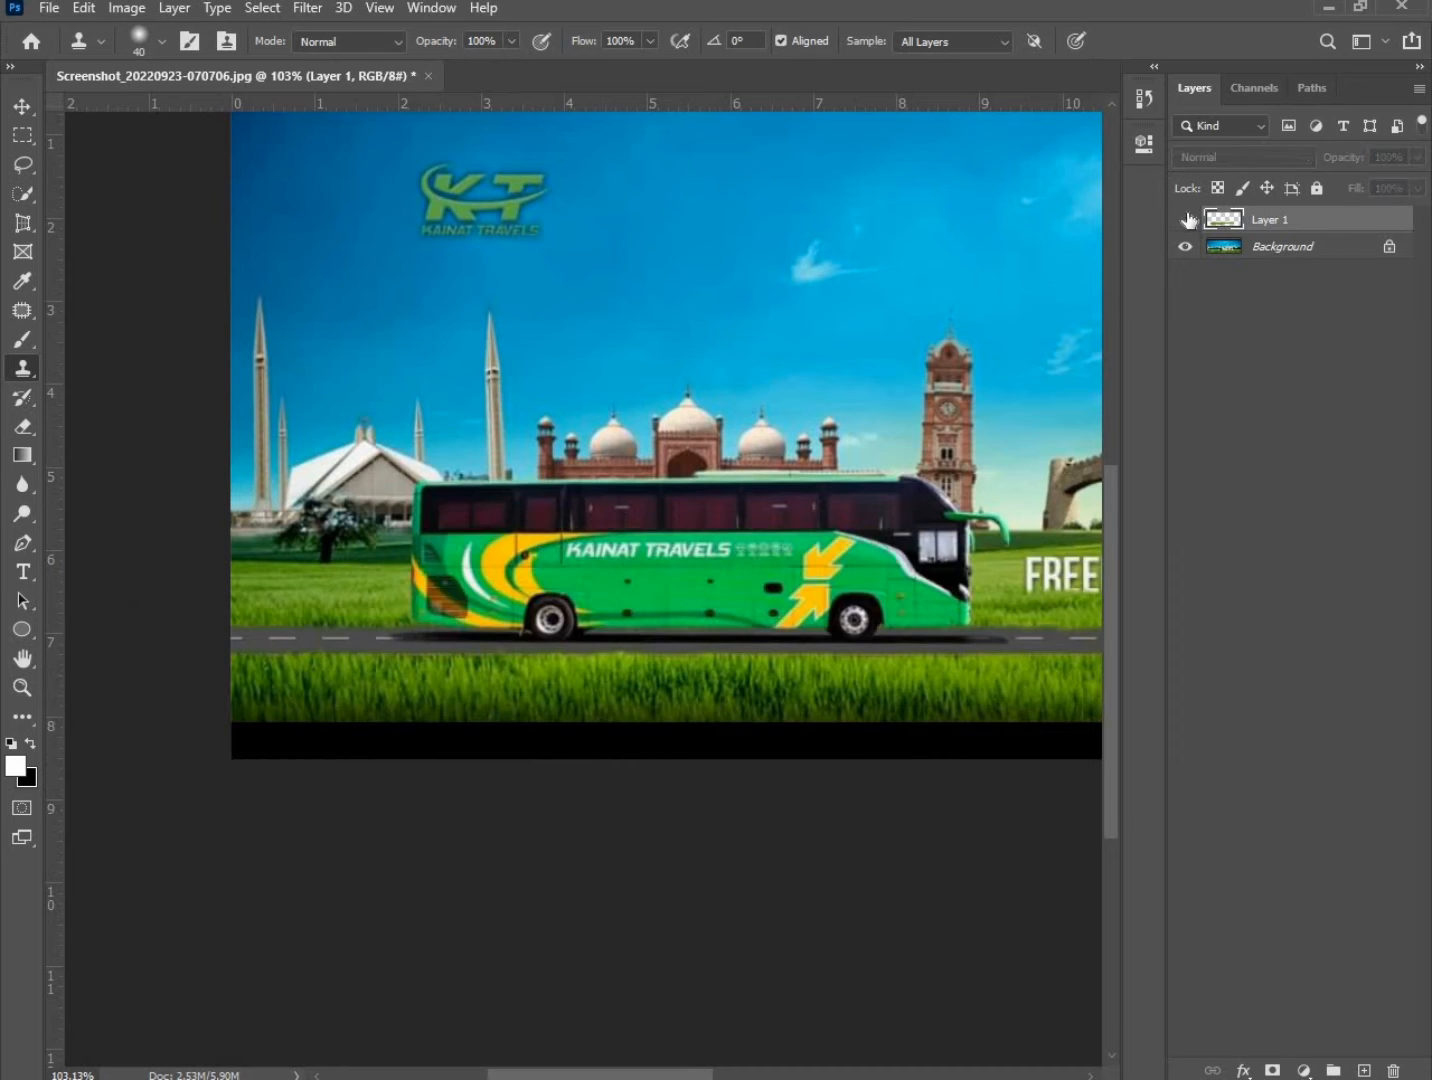
{"action": "left_click", "coordinate": [1184, 219]}
Clone grass over the leftover green body strip and the lower edge of the windows near the bus's front.
{"action": "scroll", "coordinate": [841, 552], "scroll_direction": "up", "scroll_amount": 5}
{"action": "mouse_move", "coordinate": [896, 603]}
{"action": "left_mouse_down"}
{"action": "mouse_move", "coordinate": [1041, 575]}
{"action": "mouse_move", "coordinate": [758, 630]}
{"action": "mouse_move", "coordinate": [591, 620]}
{"action": "mouse_move", "coordinate": [1003, 590]}
{"action": "left_mouse_up"}
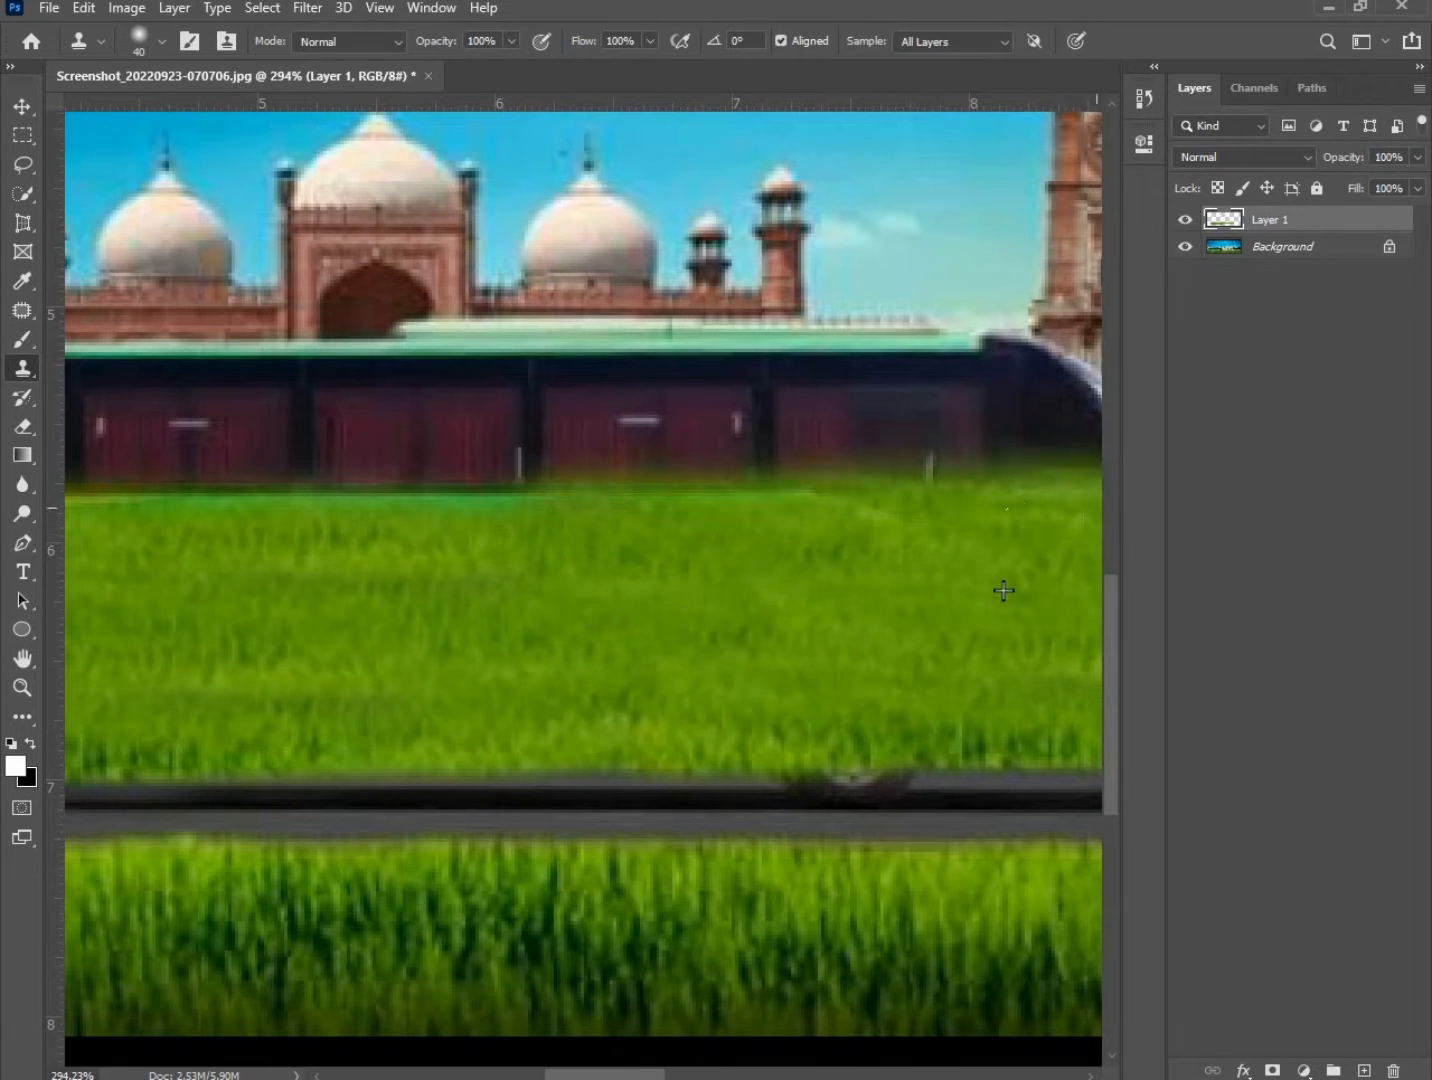
{"action": "scroll", "coordinate": [621, 585], "scroll_direction": "down", "scroll_amount": 10}
{"action": "scroll", "coordinate": [415, 620], "scroll_direction": "up", "scroll_amount": 6}
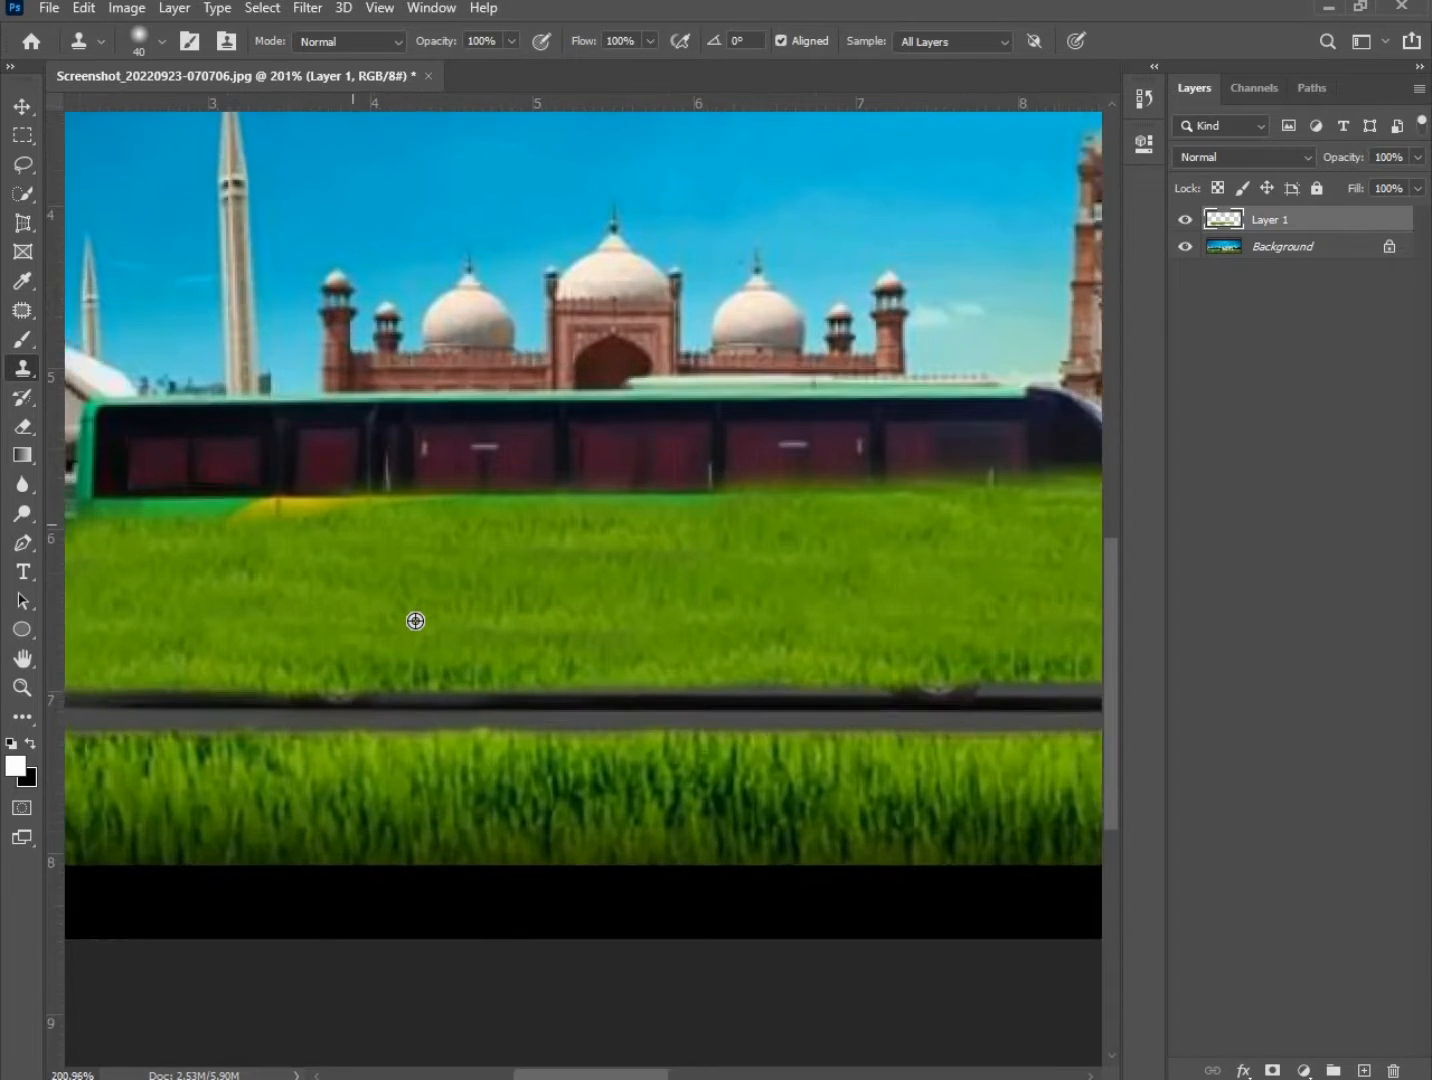
{"action": "scroll", "coordinate": [415, 621], "scroll_direction": "down", "scroll_amount": 4}
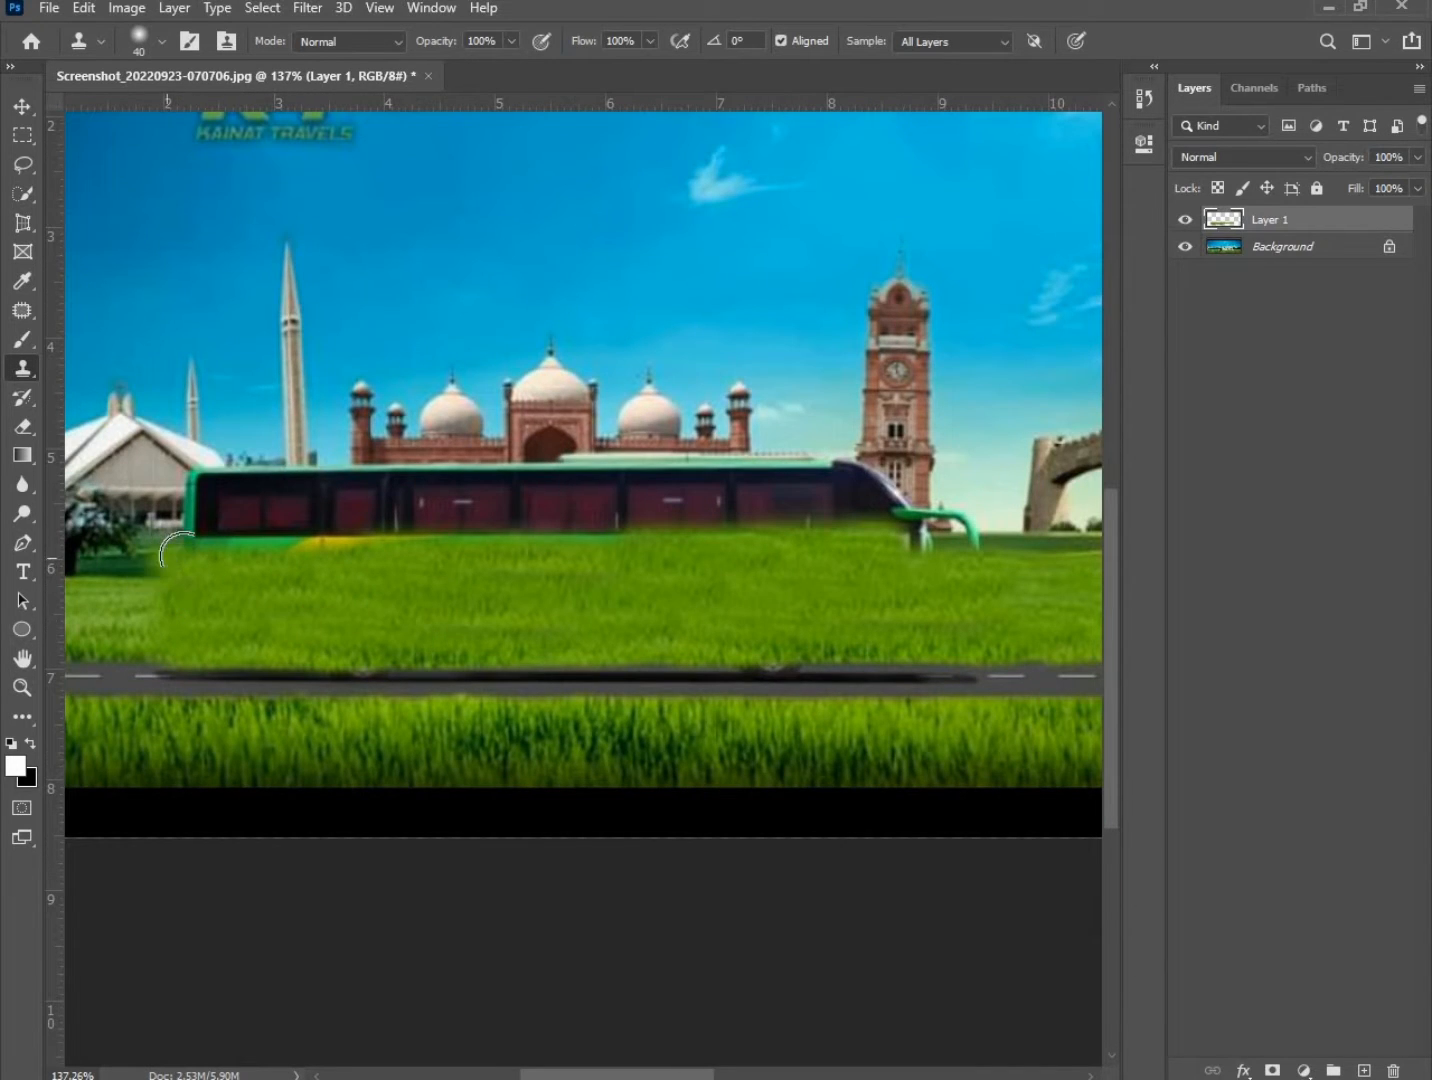
Clone grass over the bus's windows along its whole length and over the side mirror at the front.
{"action": "mouse_move", "coordinate": [299, 623]}
{"action": "left_mouse_down"}
{"action": "mouse_move", "coordinate": [1000, 595]}
{"action": "mouse_move", "coordinate": [1048, 614]}
{"action": "mouse_move", "coordinate": [514, 615]}
{"action": "left_mouse_up"}
{"action": "mouse_move", "coordinate": [249, 538]}
{"action": "left_mouse_down"}
{"action": "mouse_move", "coordinate": [893, 543]}
{"action": "mouse_move", "coordinate": [946, 502]}
{"action": "left_mouse_up"}
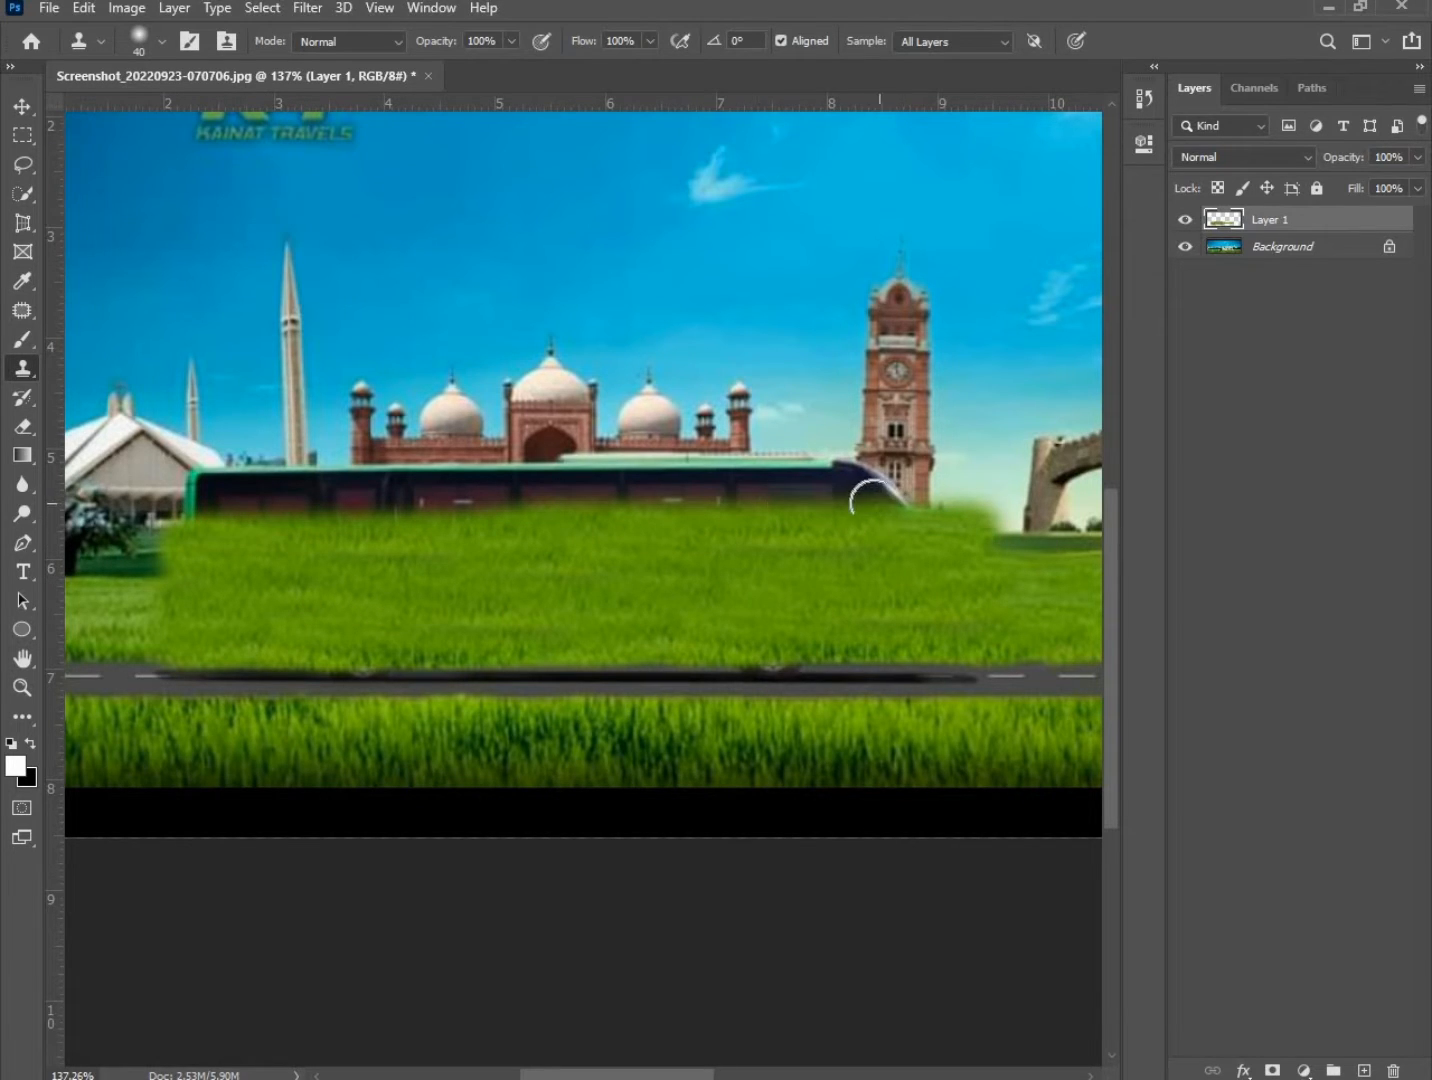
{"action": "left_click_drag", "start_coordinate": [872, 500], "coordinate": [673, 505]}
{"action": "mouse_move", "coordinate": [885, 512]}
{"action": "left_mouse_down"}
{"action": "mouse_move", "coordinate": [638, 494]}
{"action": "mouse_move", "coordinate": [180, 505]}
{"action": "mouse_move", "coordinate": [440, 515]}
{"action": "mouse_move", "coordinate": [885, 498]}
{"action": "mouse_move", "coordinate": [164, 497]}
{"action": "mouse_move", "coordinate": [877, 492]}
{"action": "left_mouse_up"}
{"action": "key", "text": "ctrl+0"}
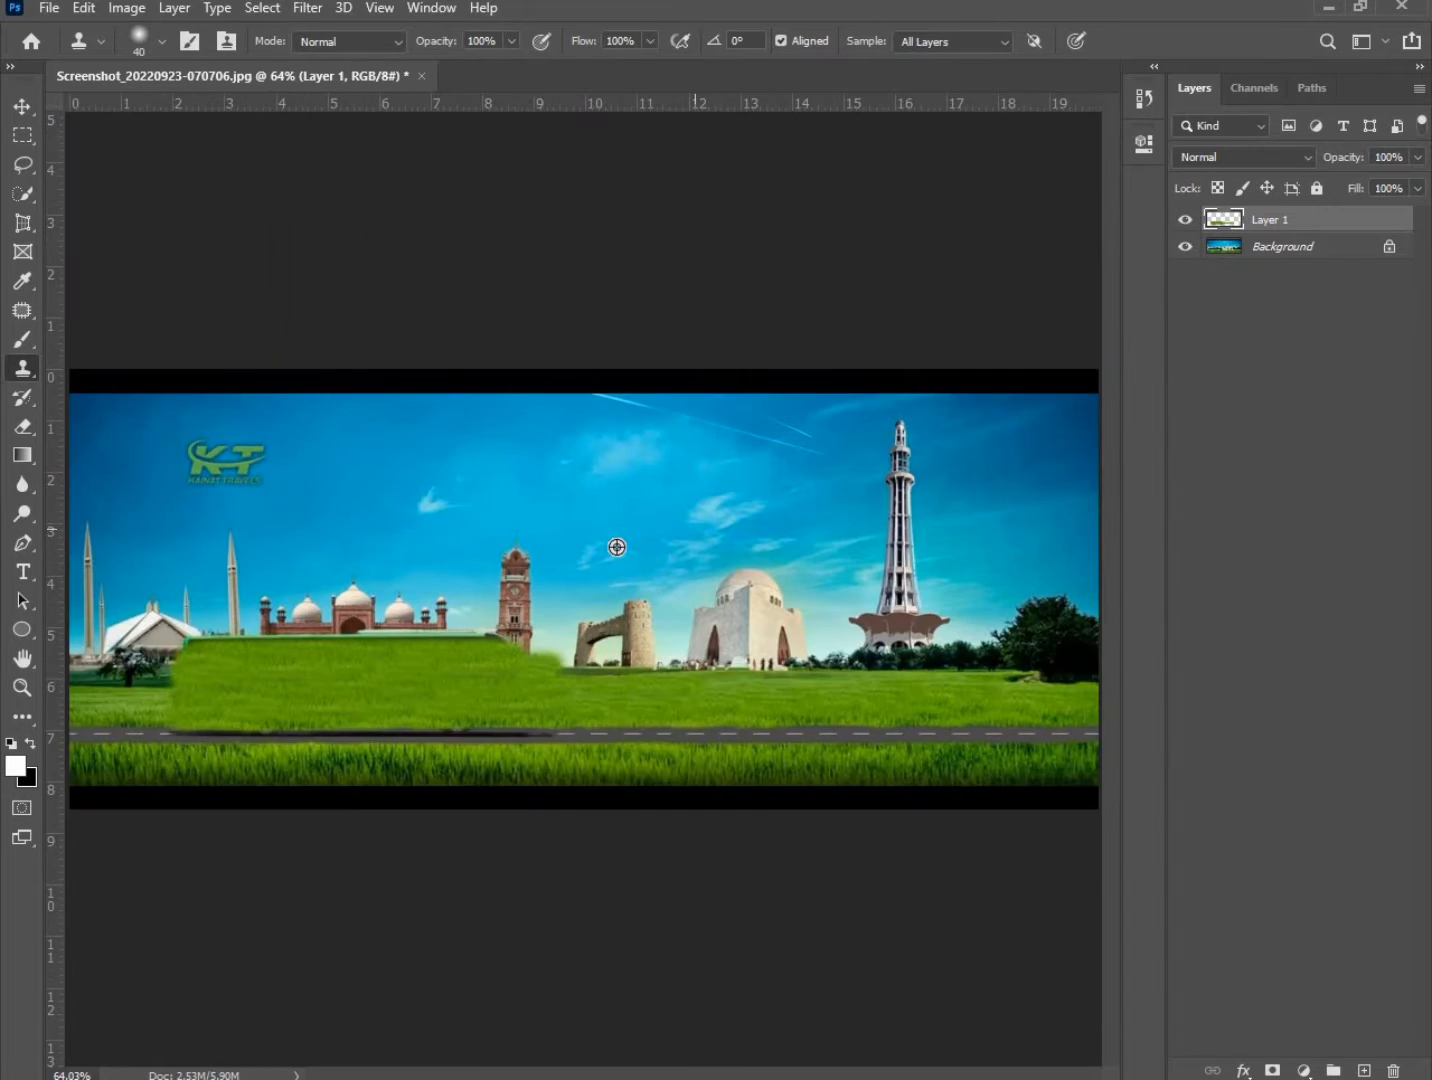
Clone the road and its dashed line over the bus's dark shadow, from the front end back to below the red domed mosque.
{"action": "scroll", "coordinate": [554, 669], "scroll_direction": "up", "scroll_amount": 3}
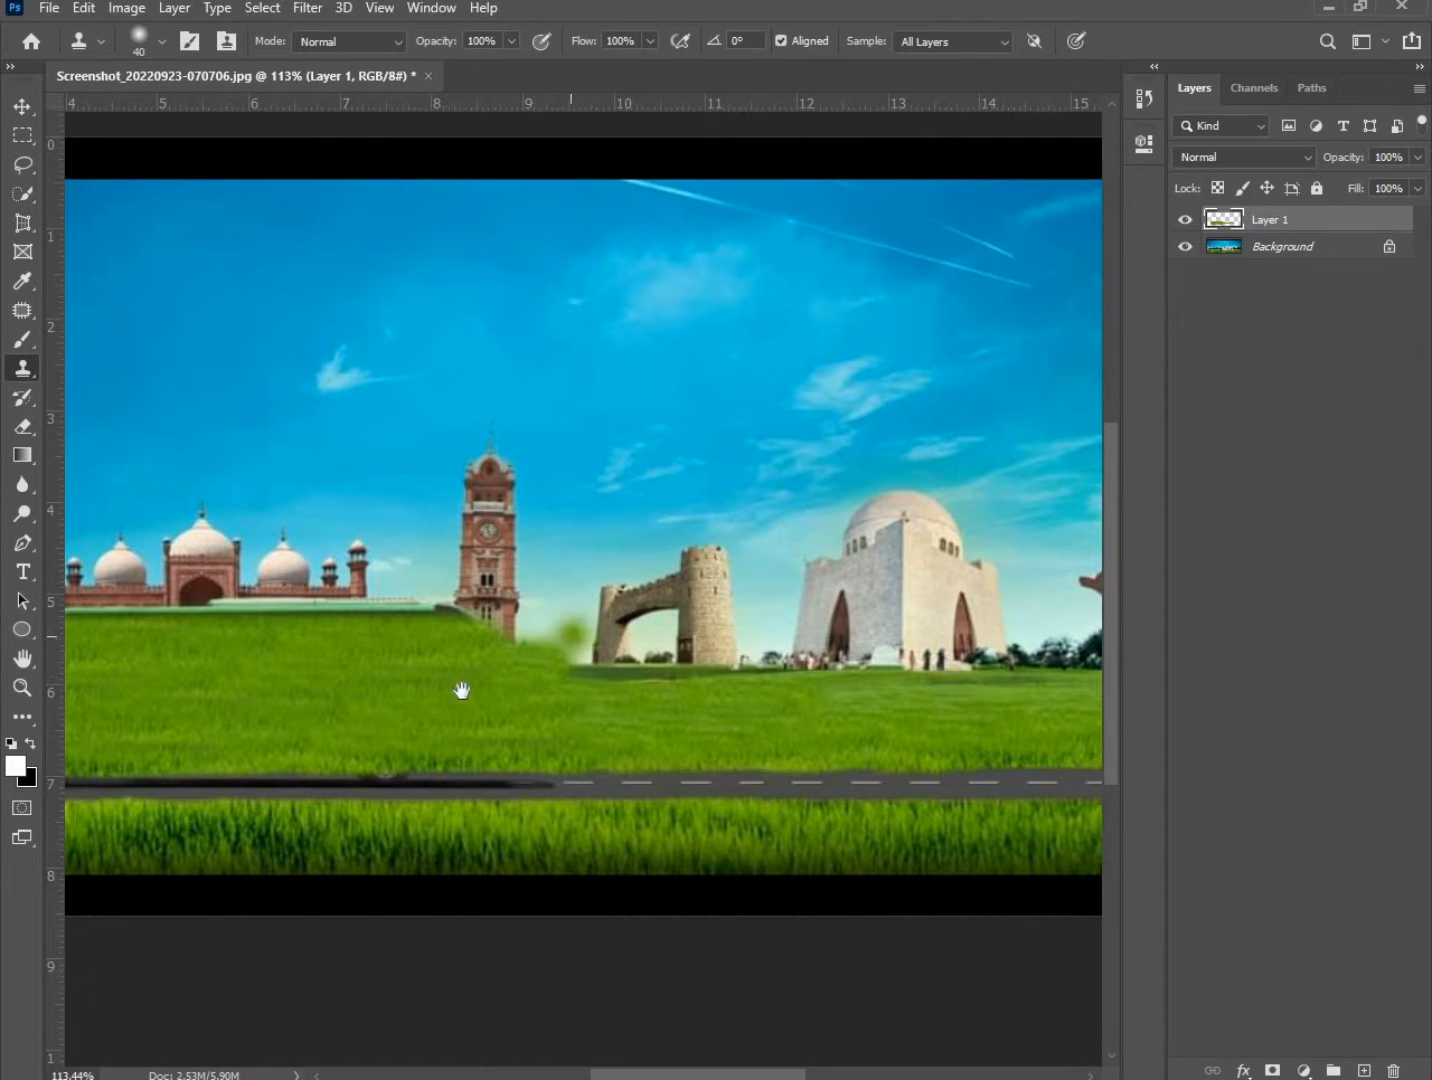
{"action": "left_click_drag", "start_coordinate": [463, 693], "coordinate": [803, 702]}
{"action": "left_click_drag", "start_coordinate": [286, 643], "coordinate": [306, 651]}
{"action": "left_click_drag", "start_coordinate": [780, 712], "coordinate": [175, 649]}
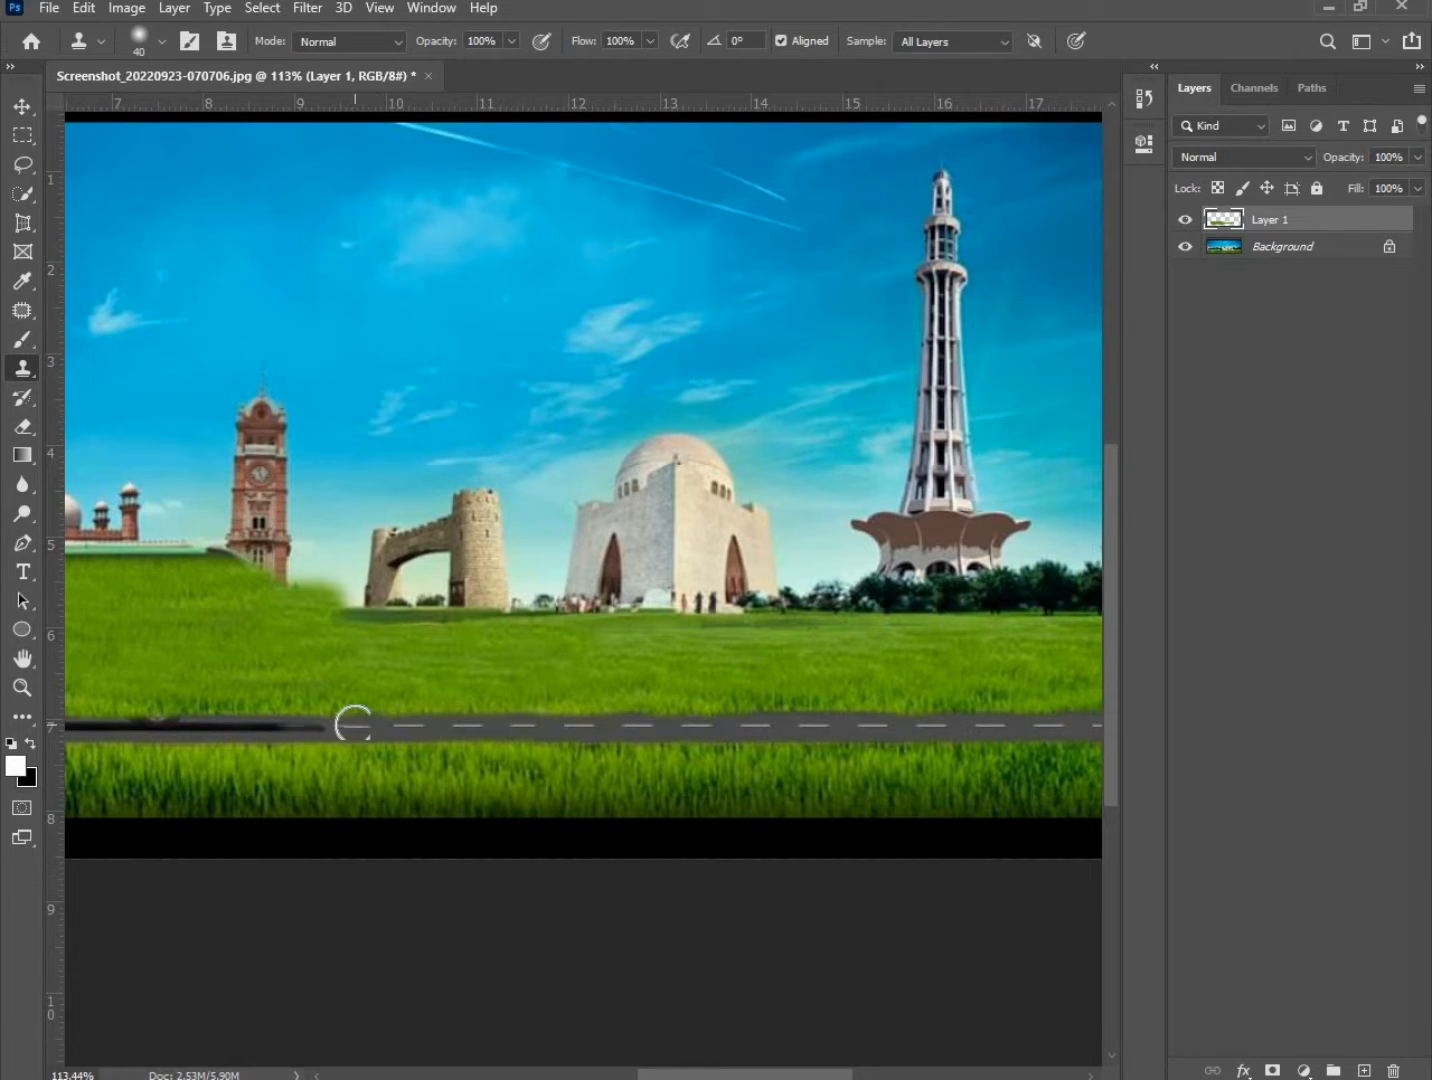
{"action": "mouse_move", "coordinate": [310, 721]}
{"action": "left_mouse_down"}
{"action": "mouse_move", "coordinate": [134, 725]}
{"action": "mouse_move", "coordinate": [277, 721]}
{"action": "left_mouse_up"}
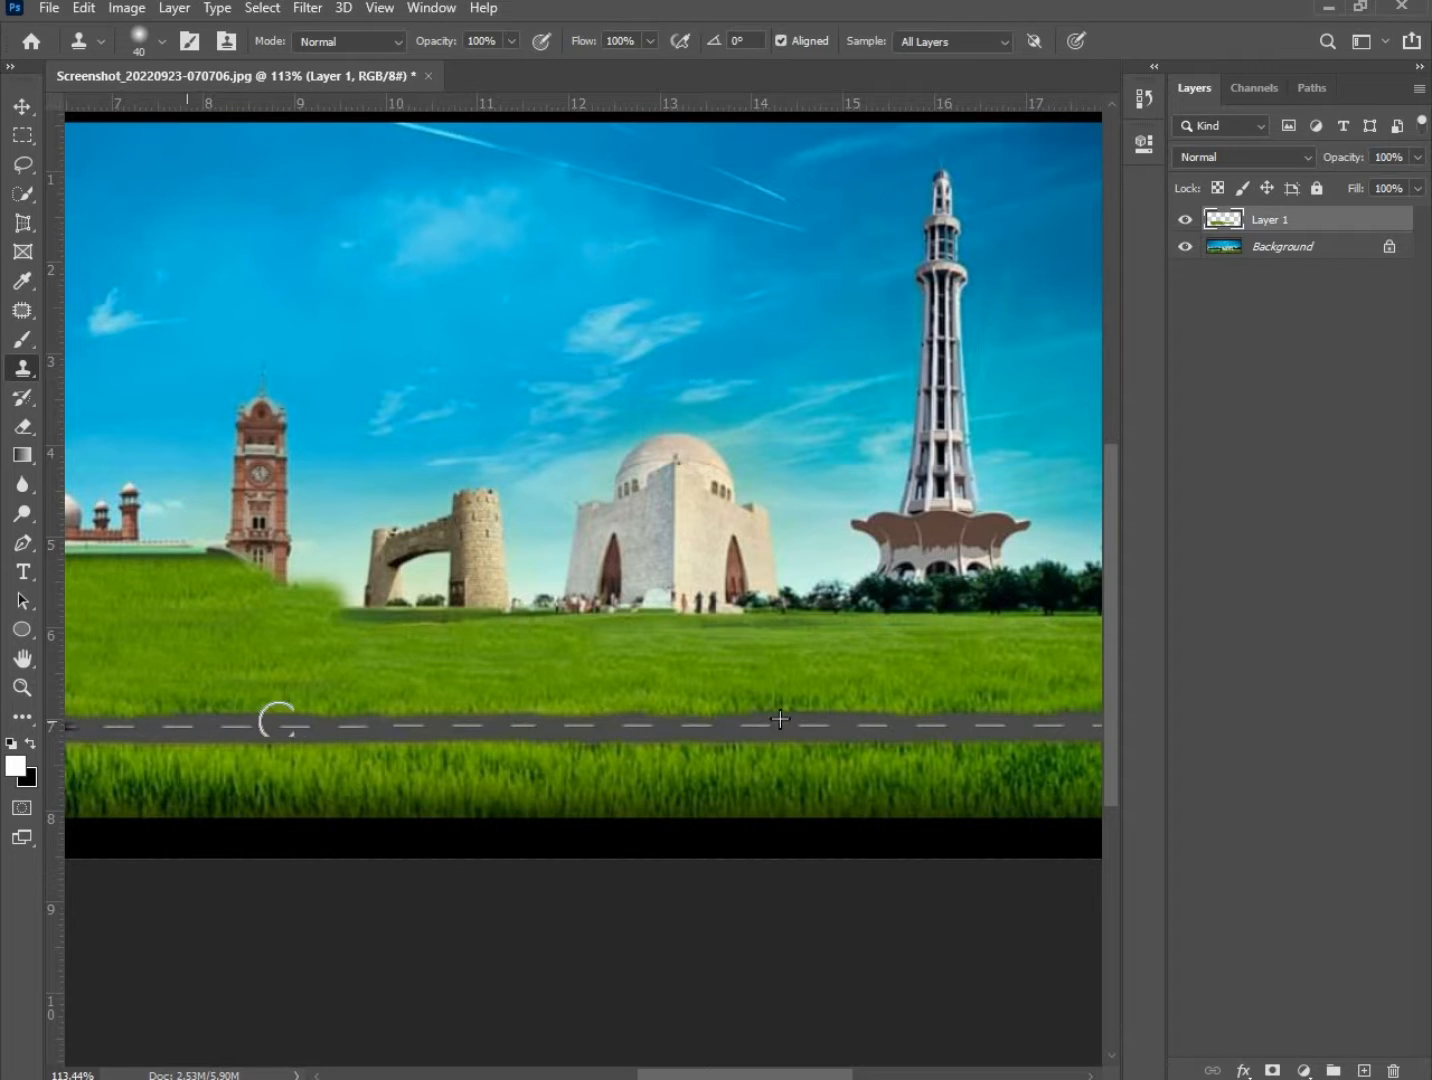
{"action": "scroll", "coordinate": [209, 711], "scroll_direction": "up", "scroll_amount": 5}
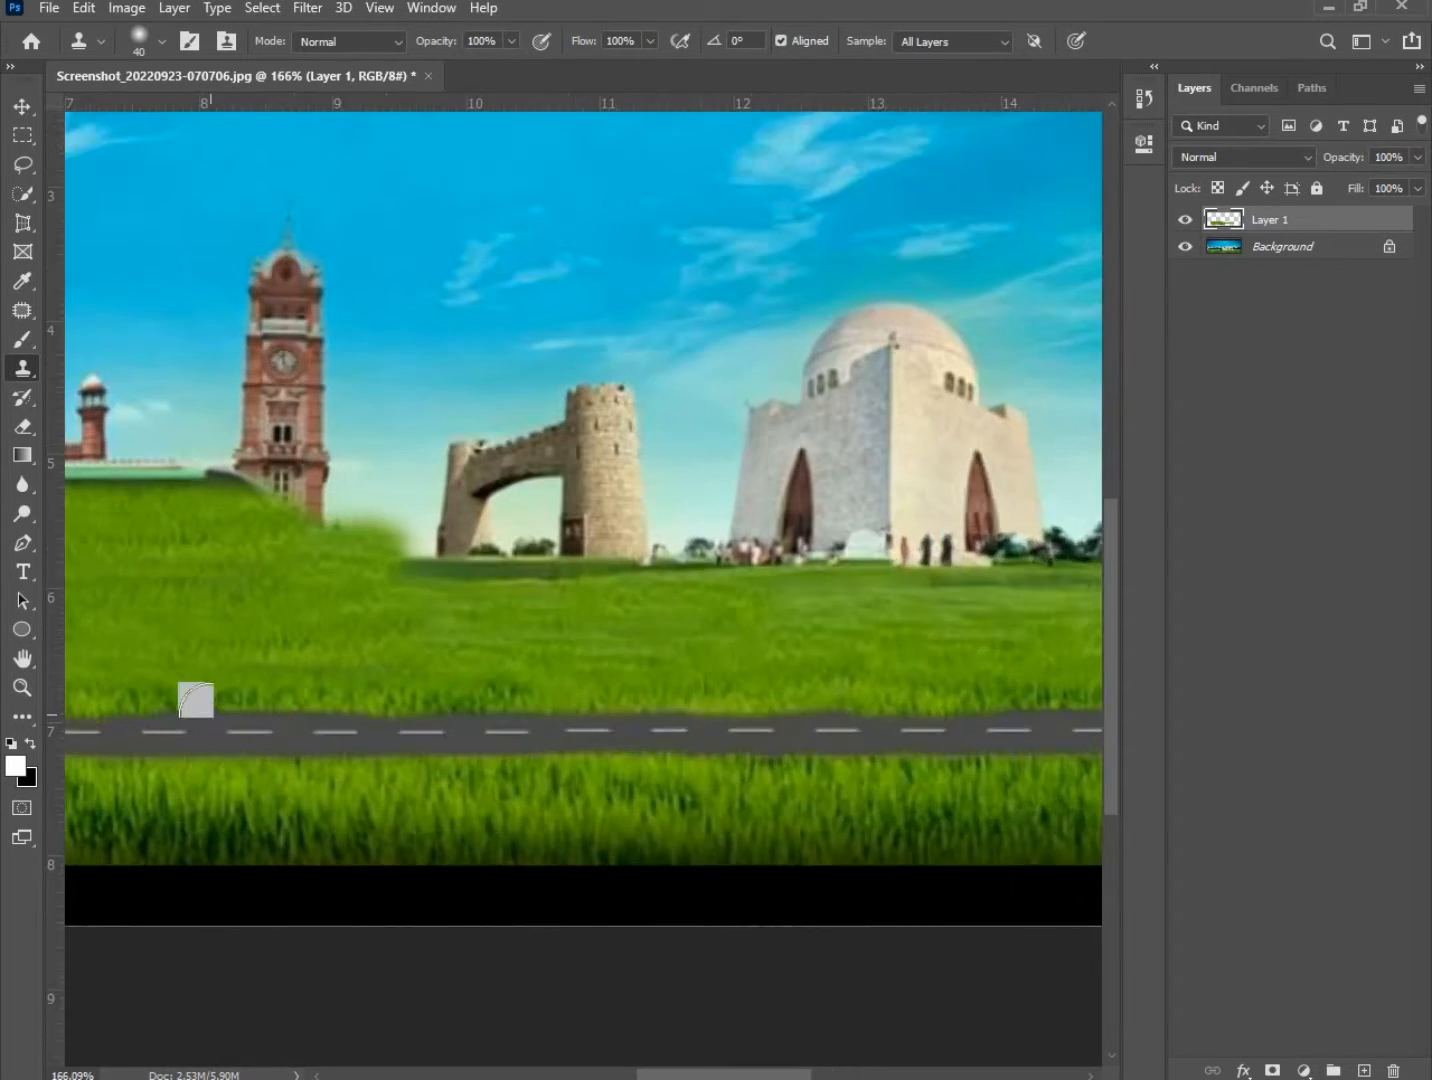
{"action": "scroll", "coordinate": [514, 722], "scroll_direction": "left", "scroll_amount": 5}
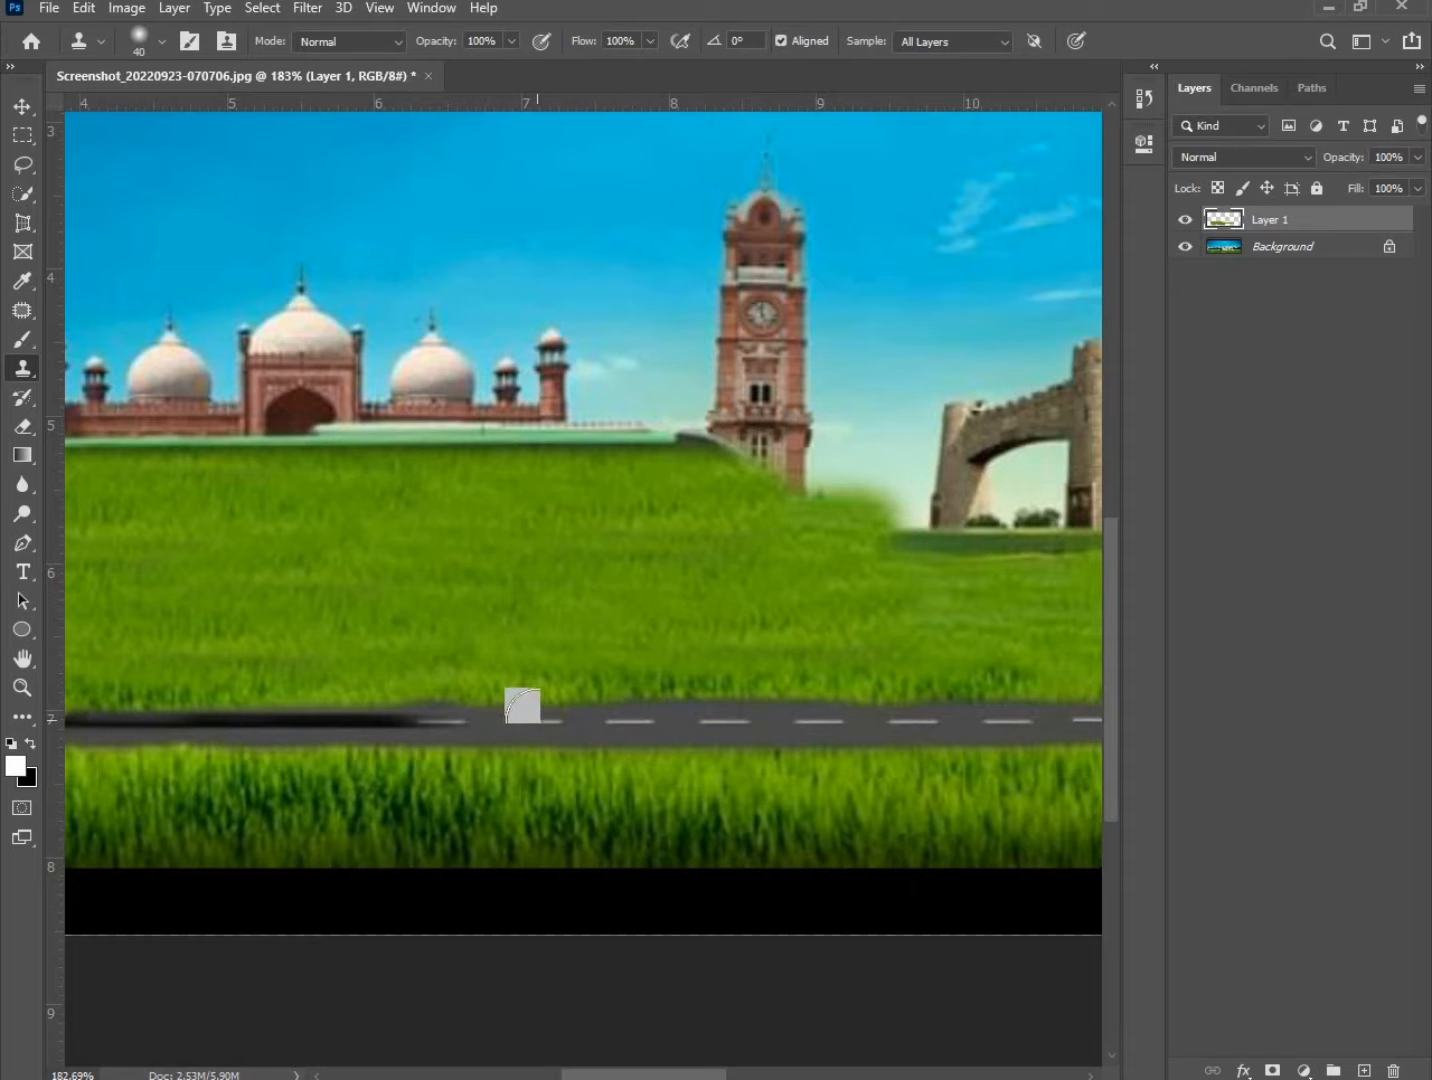
{"action": "mouse_move", "coordinate": [523, 705]}
{"action": "left_mouse_down"}
{"action": "mouse_move", "coordinate": [320, 701]}
{"action": "mouse_move", "coordinate": [566, 704]}
{"action": "mouse_move", "coordinate": [72, 701]}
{"action": "left_mouse_up"}
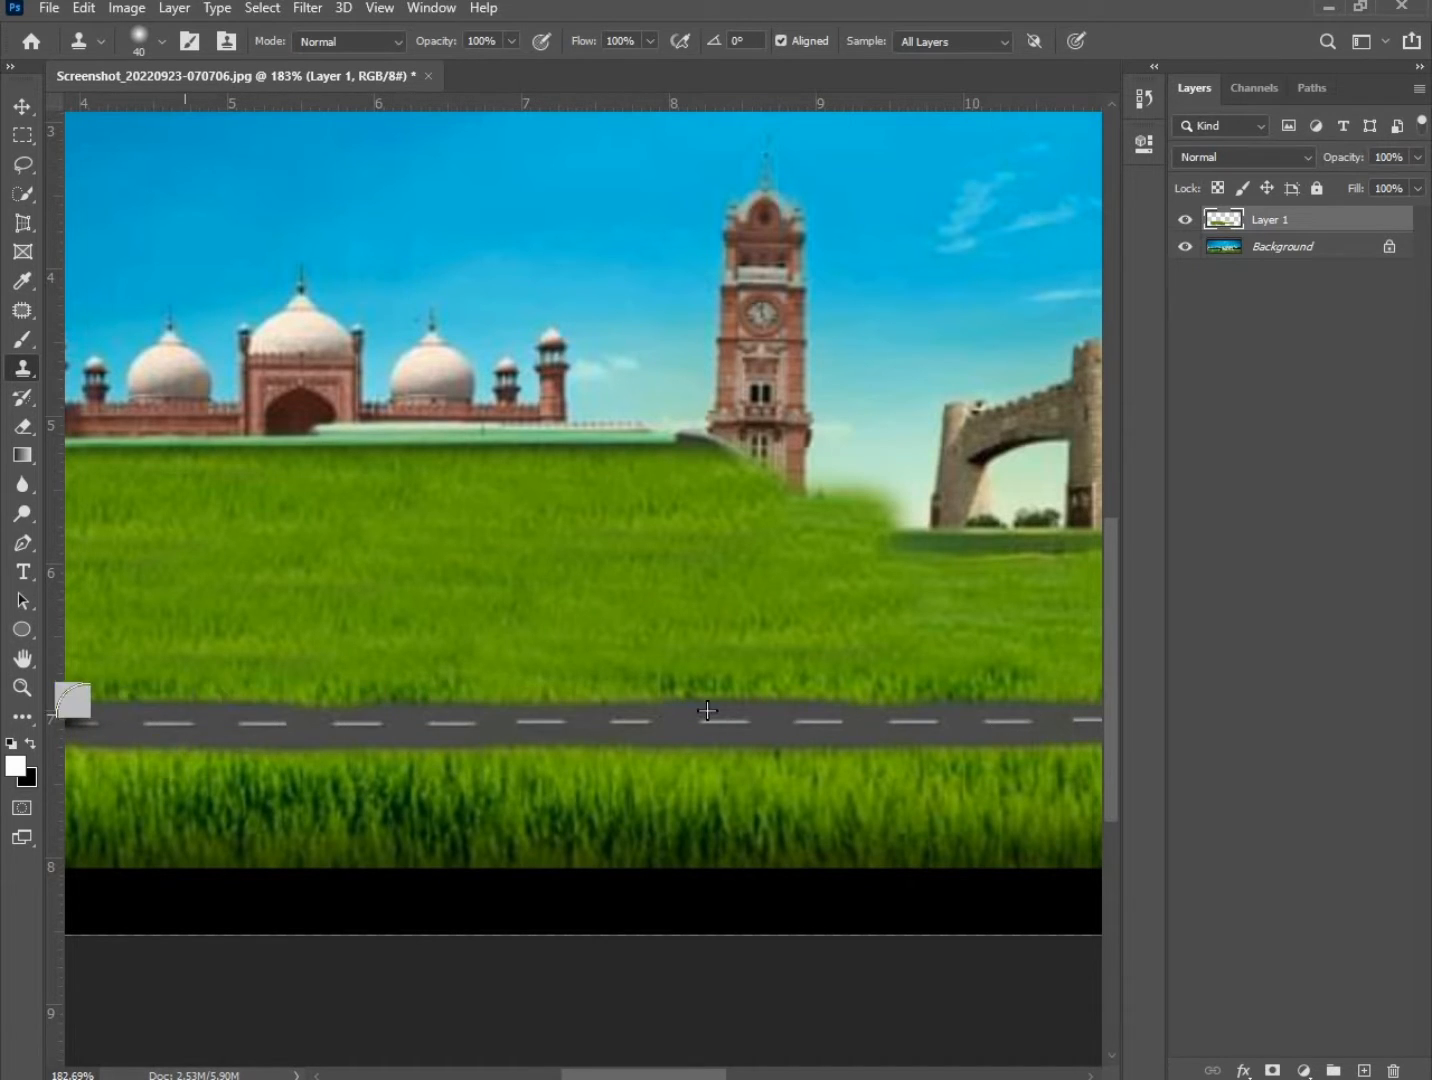
Clone the road and its dashes over the remaining shadow at the rear end of the removed bus.
{"action": "scroll", "coordinate": [249, 707], "scroll_direction": "down", "scroll_amount": 5}
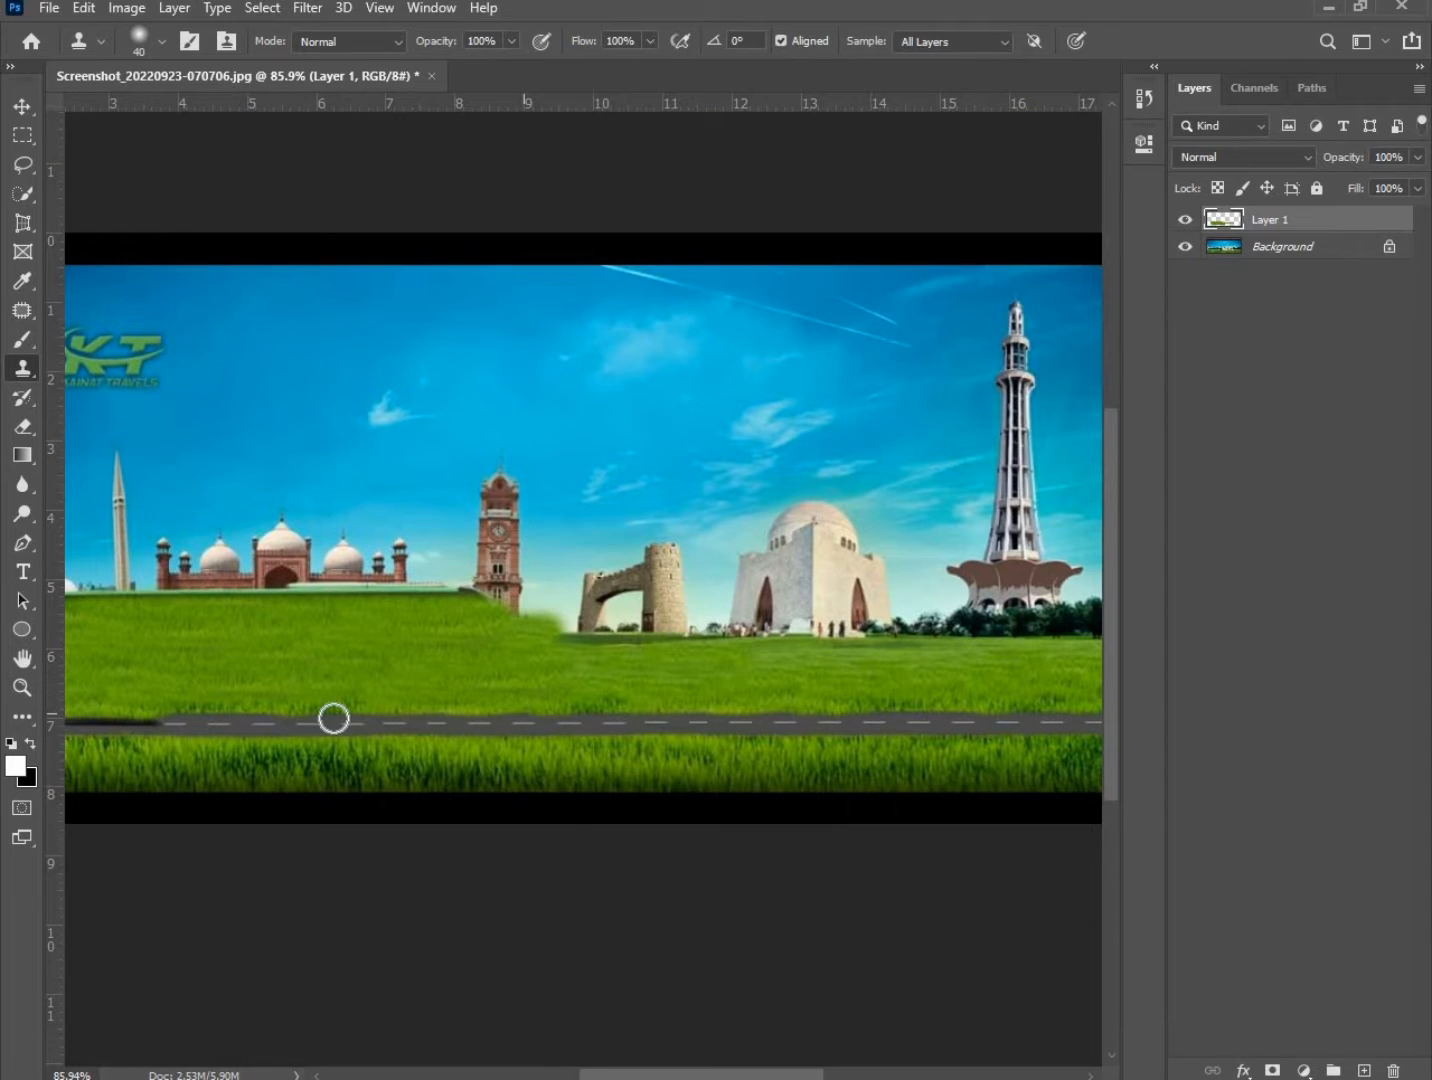
{"action": "scroll", "coordinate": [174, 722], "scroll_direction": "up", "scroll_amount": 5}
{"action": "left_click_drag", "start_coordinate": [177, 709], "coordinate": [342, 690]}
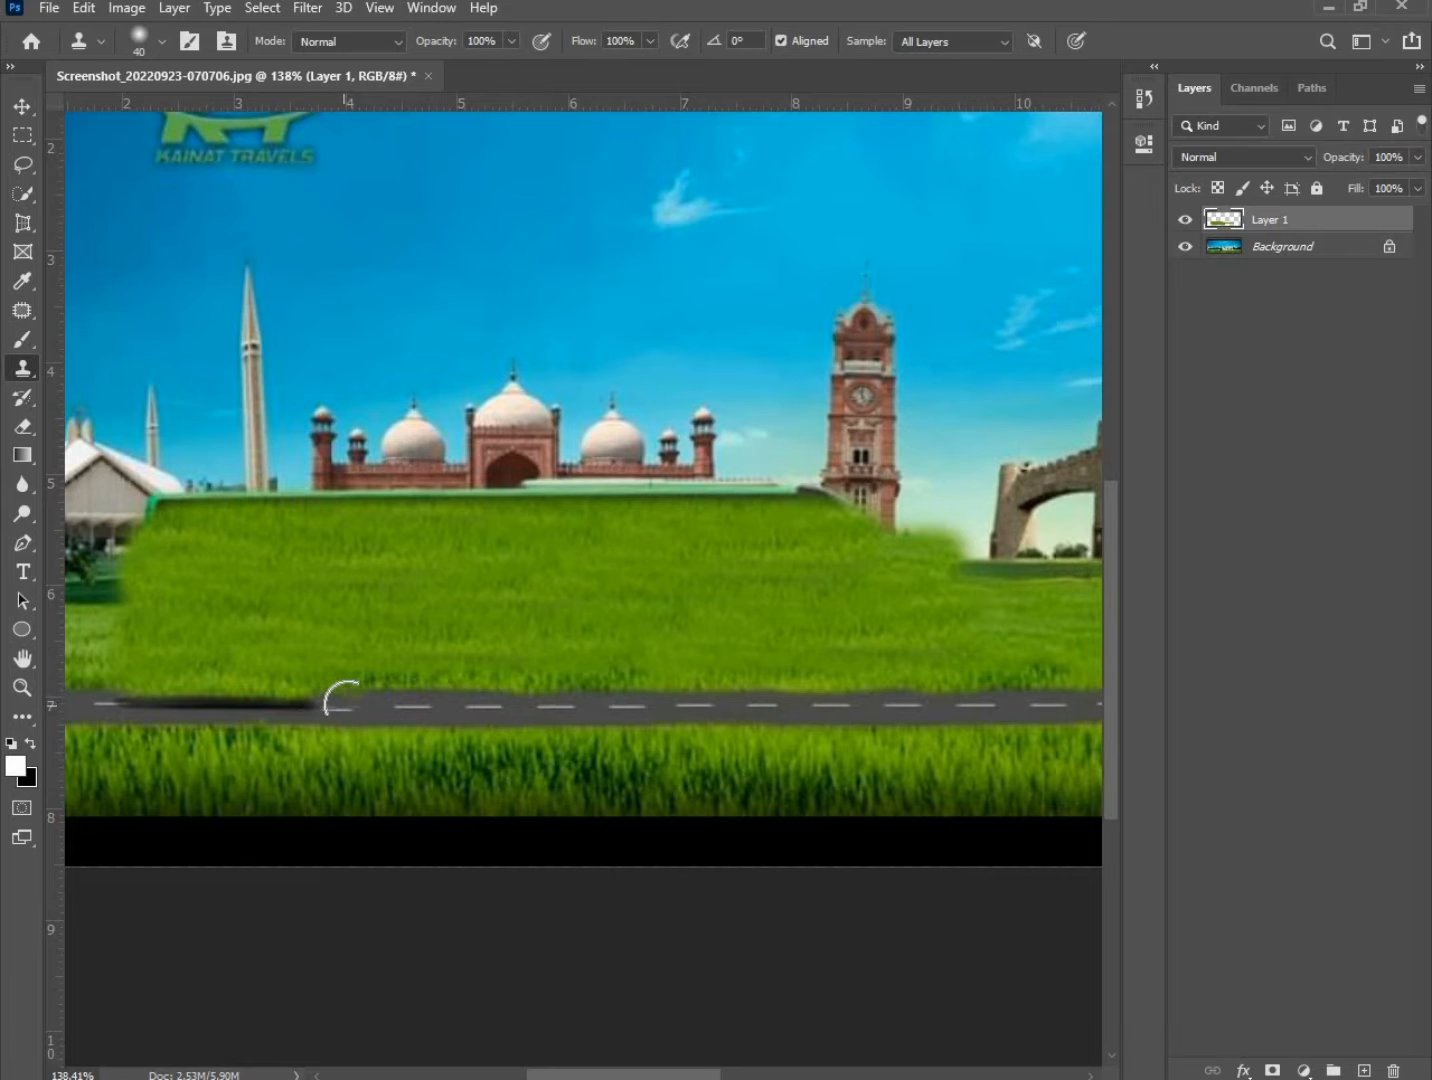
{"action": "mouse_move", "coordinate": [318, 702]}
{"action": "left_mouse_down"}
{"action": "mouse_move", "coordinate": [66, 690]}
{"action": "mouse_move", "coordinate": [569, 681]}
{"action": "left_mouse_up"}
{"action": "scroll", "coordinate": [575, 691], "scroll_direction": "down", "scroll_amount": 4}
{"action": "scroll", "coordinate": [580, 694], "scroll_direction": "up", "scroll_amount": 3}
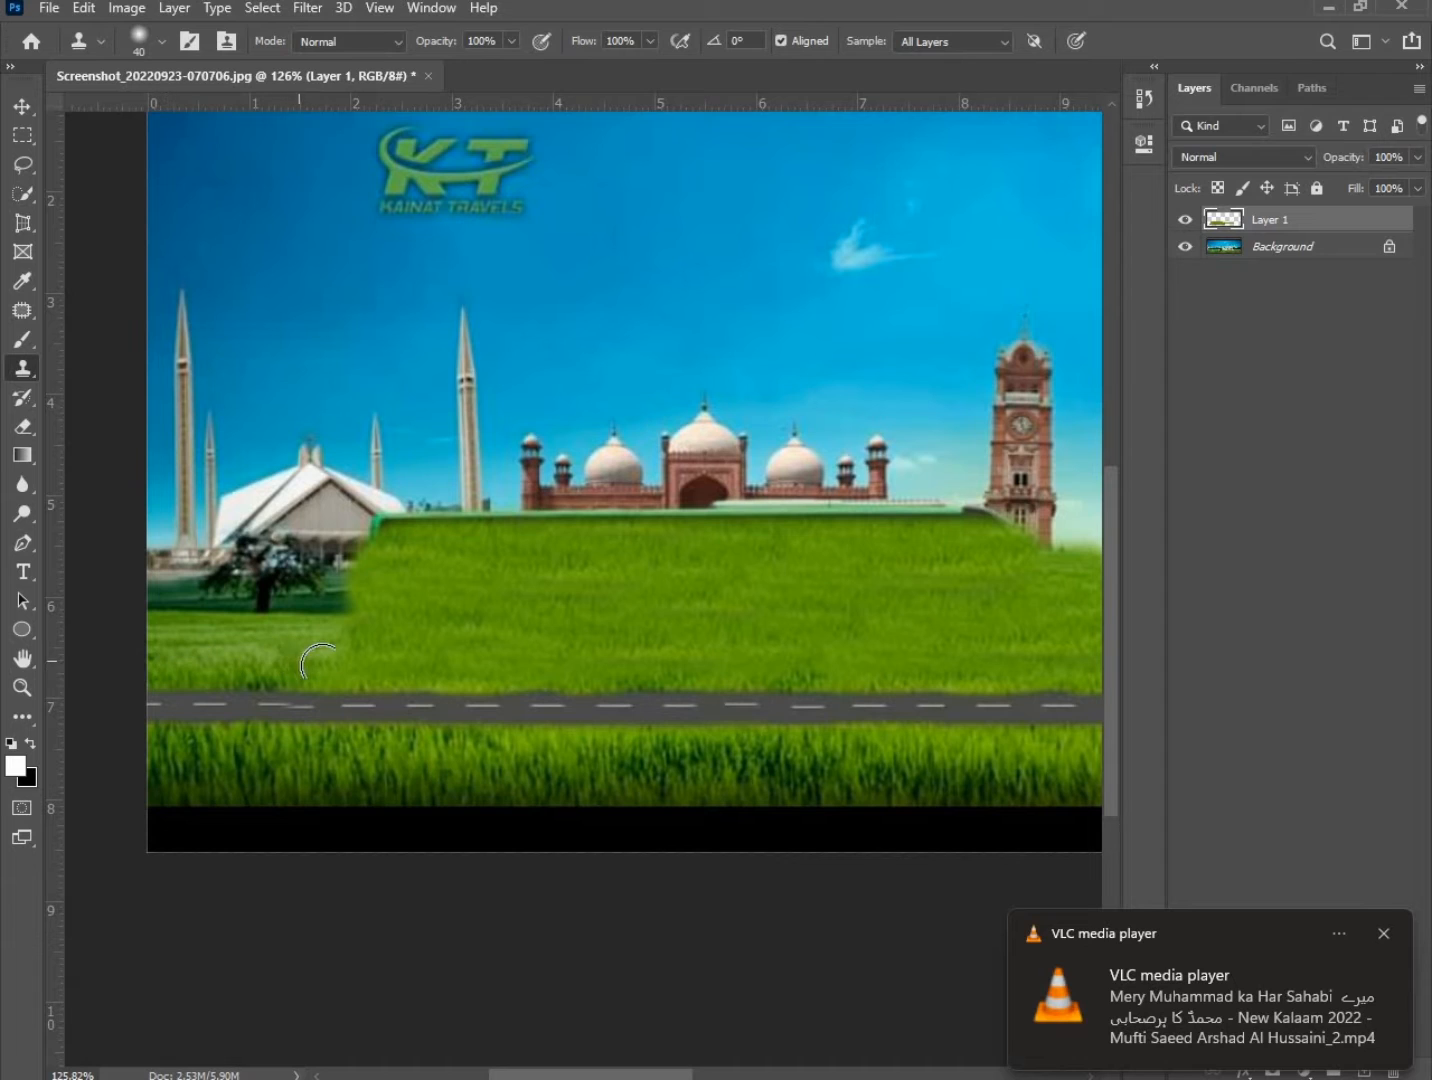
Clone the roadside grass texture across the lower rear edge of the grass patch to blend it with the lawn.
{"action": "left_click_drag", "start_coordinate": [405, 668], "coordinate": [586, 661]}
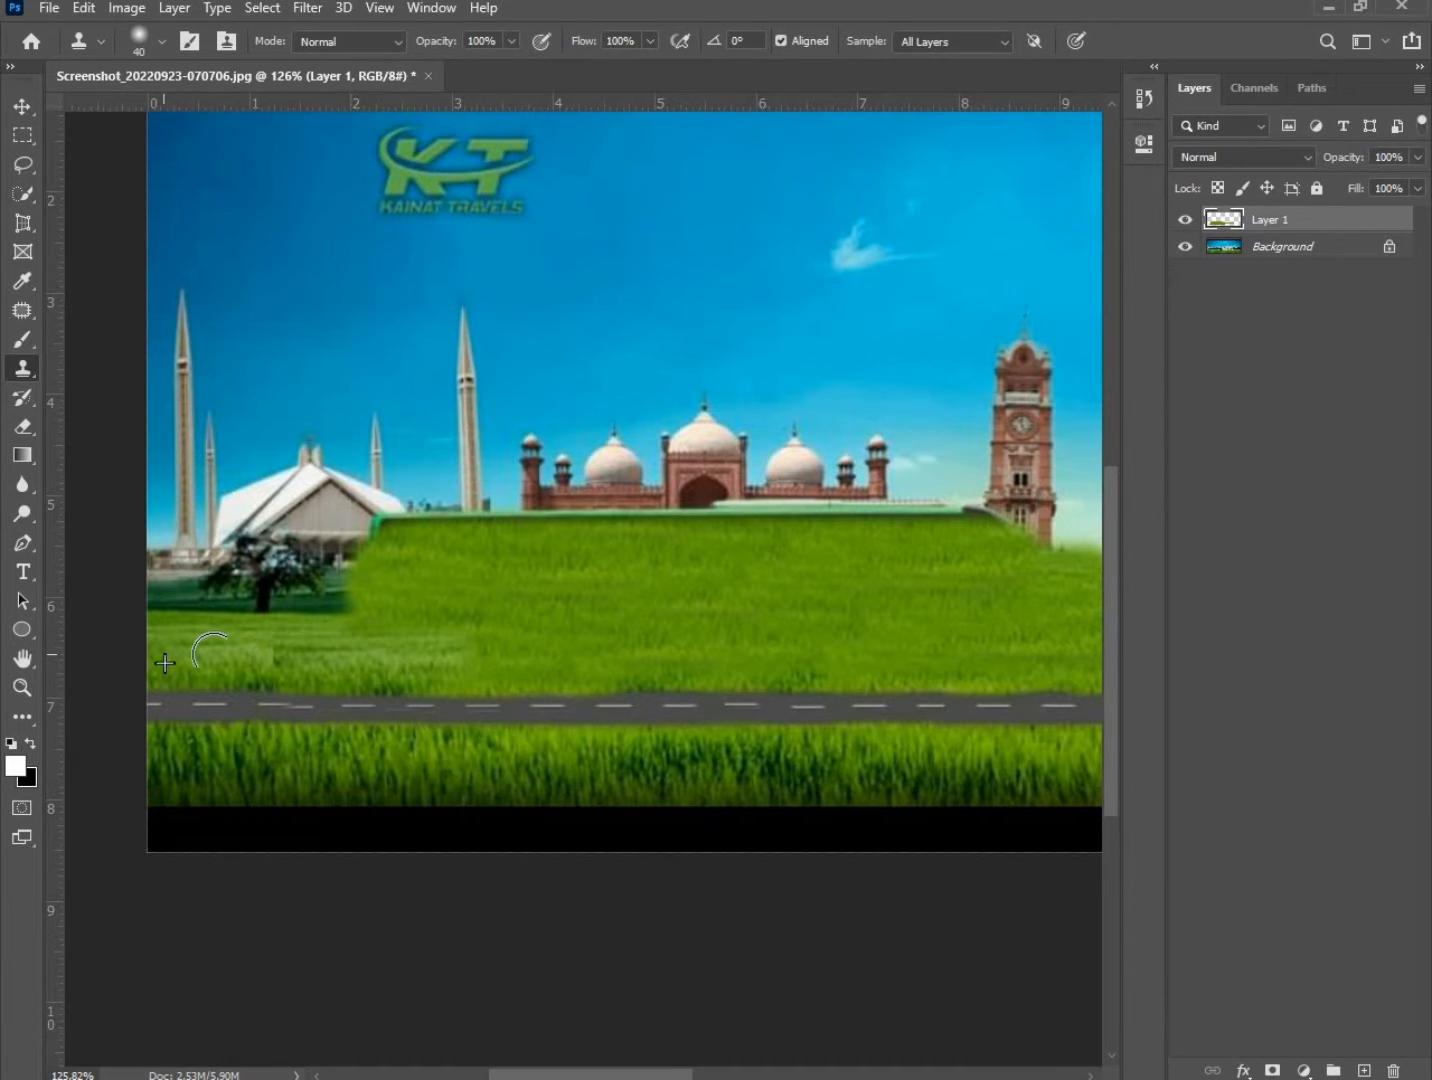
{"action": "left_click_drag", "start_coordinate": [212, 652], "coordinate": [551, 644]}
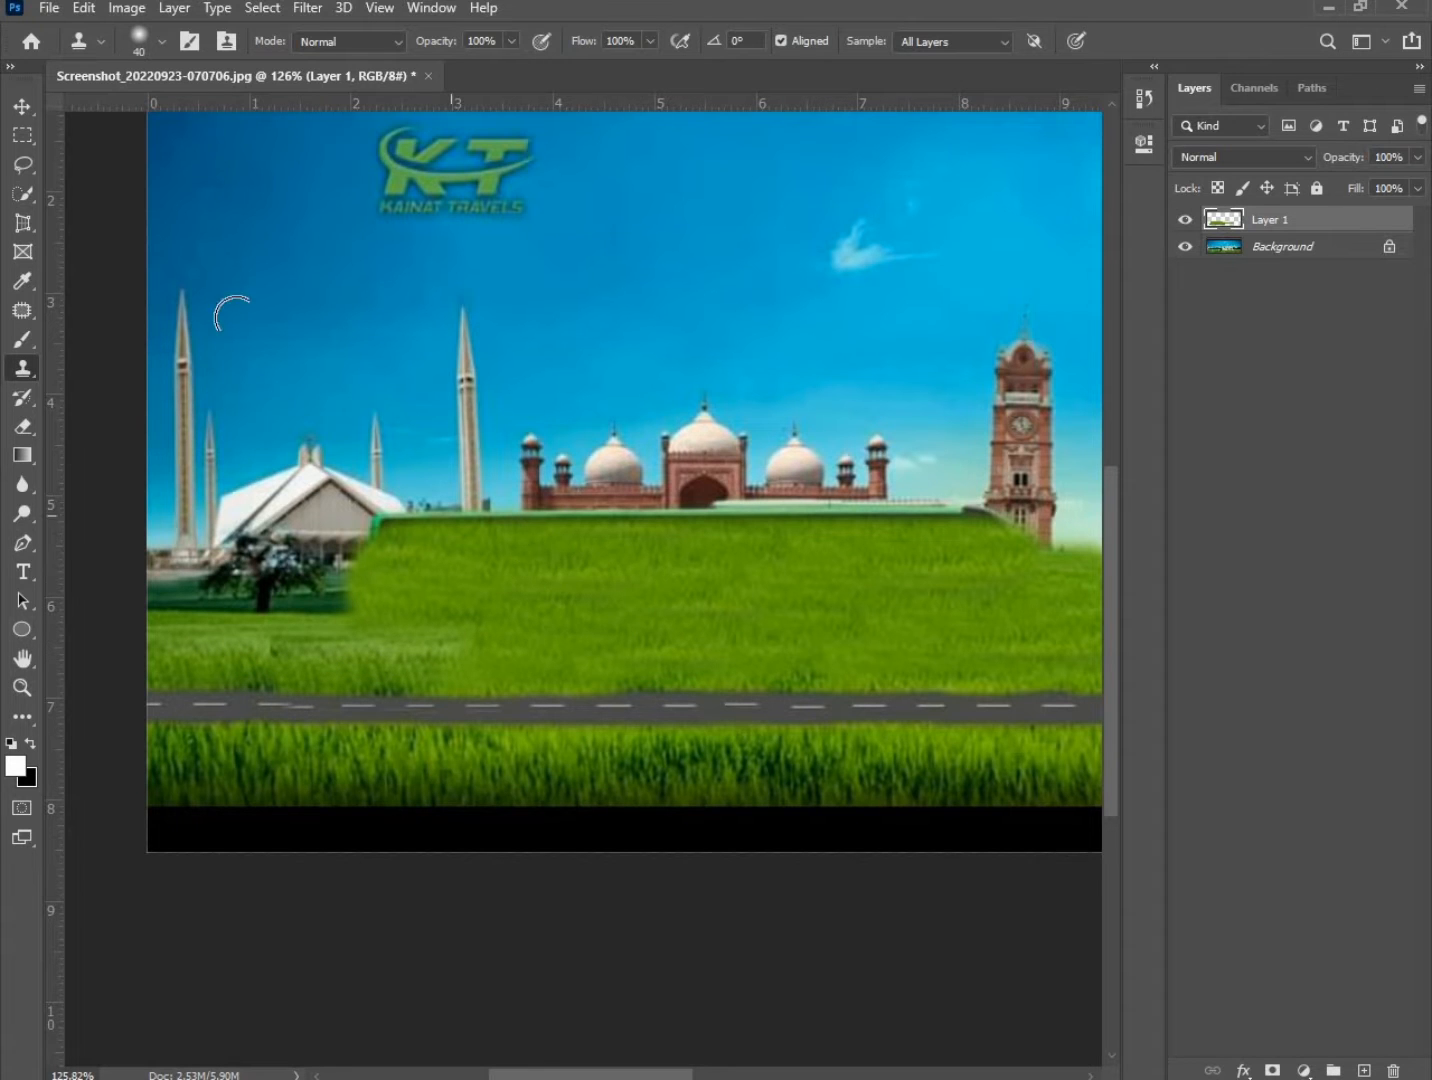
{"action": "scroll", "coordinate": [232, 314], "scroll_direction": "down", "scroll_amount": 4}
{"action": "scroll", "coordinate": [352, 633], "scroll_direction": "up", "scroll_amount": 2}
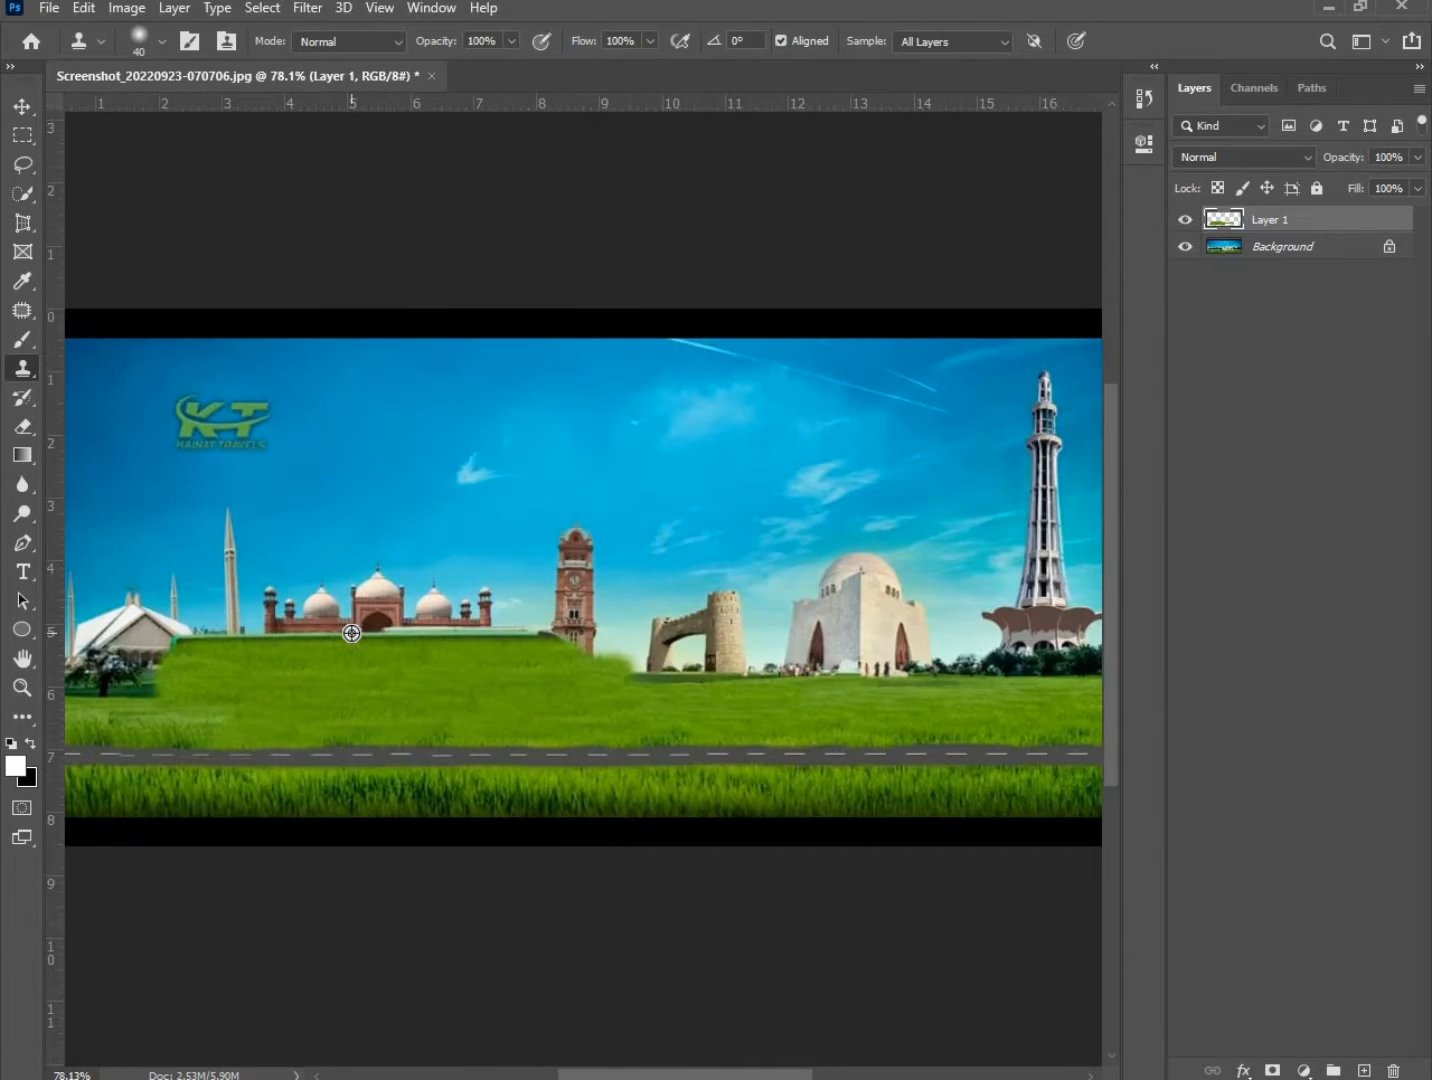
{"action": "scroll", "coordinate": [352, 633], "scroll_direction": "down", "scroll_amount": 2}
{"action": "scroll", "coordinate": [362, 633], "scroll_direction": "up", "scroll_amount": 1}
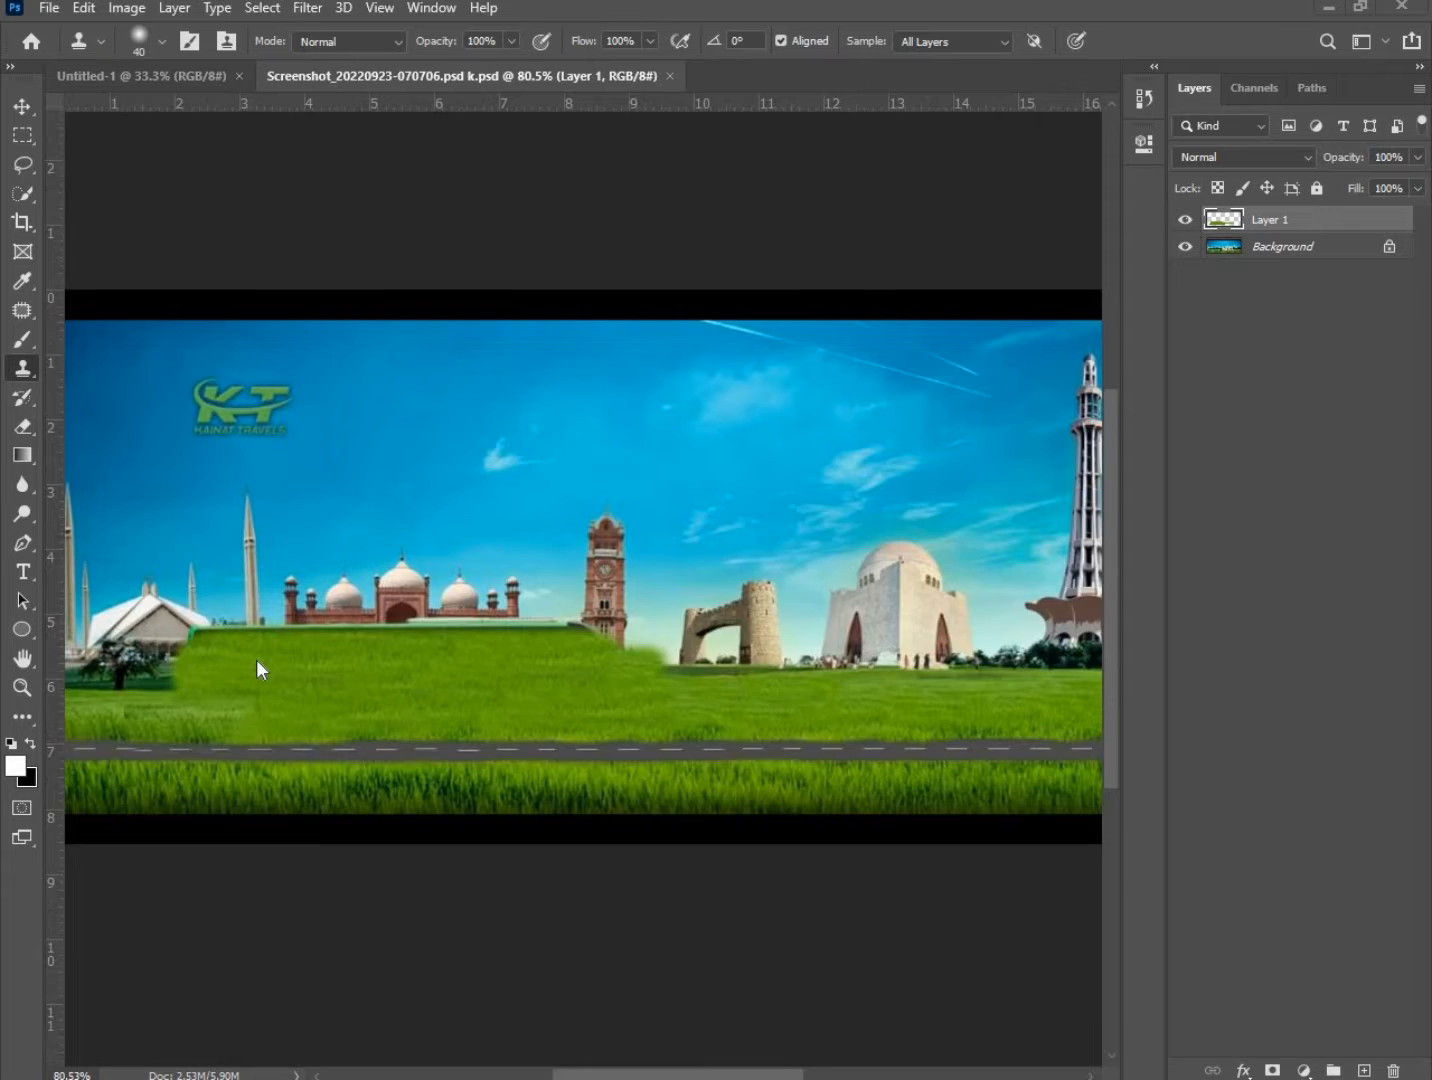
{"action": "scroll", "coordinate": [260, 669], "scroll_direction": "down", "scroll_amount": 1}
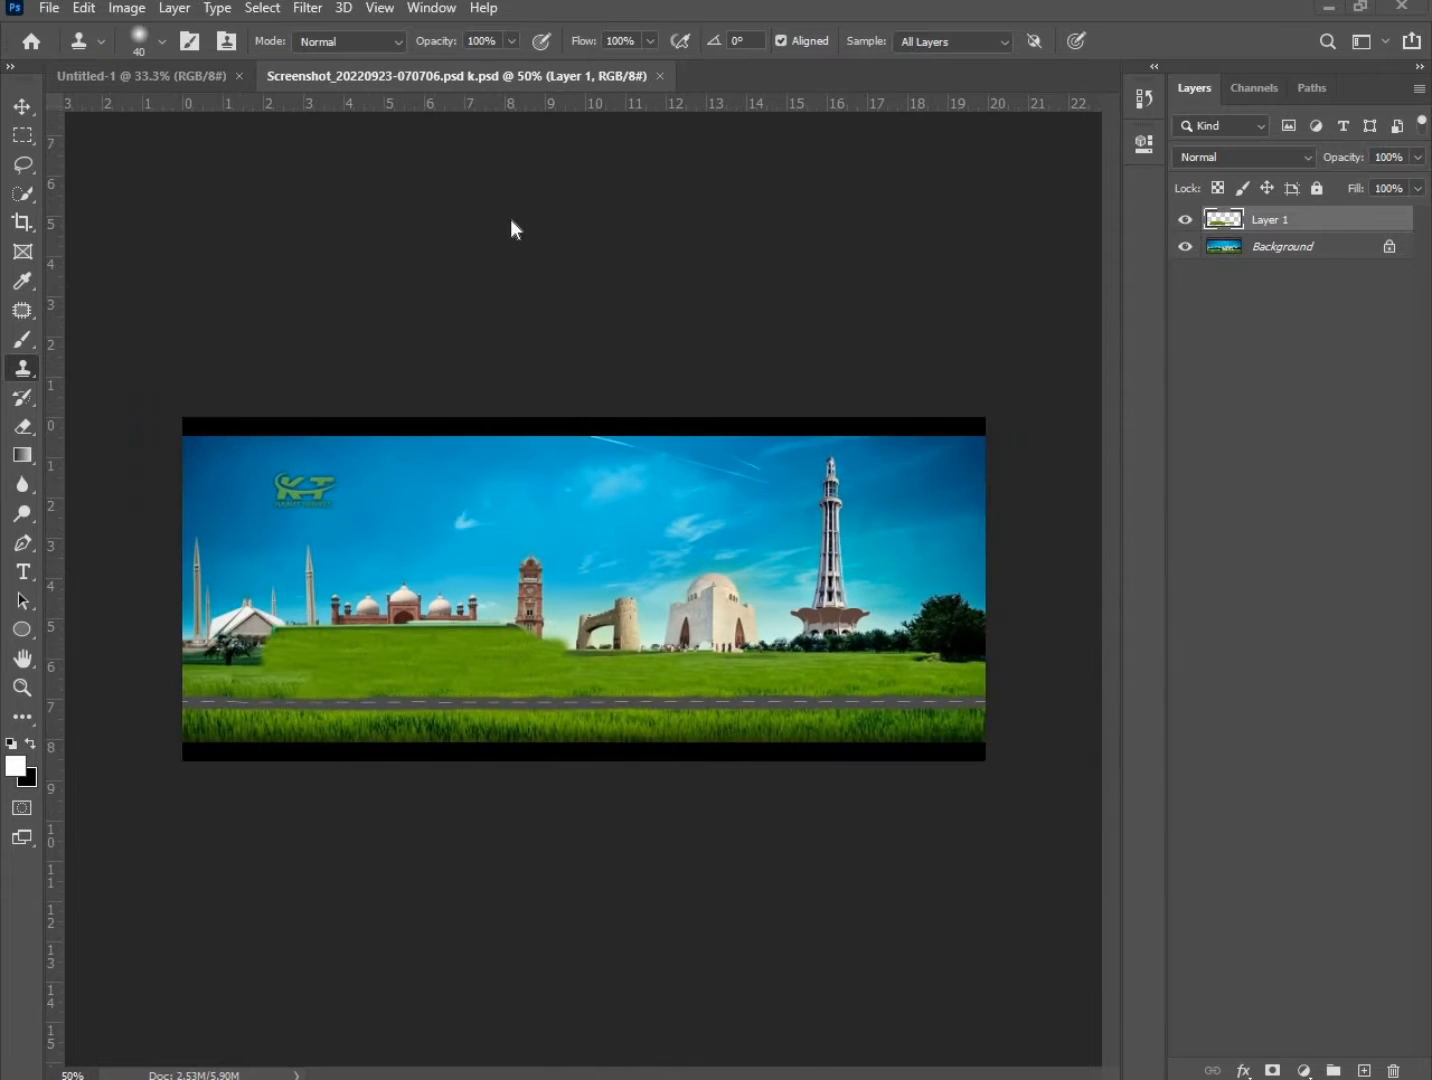
Close the Untitled-1 document and open the transparent PNG of the white mosque with four minarets.
{"action": "left_click_drag", "start_coordinate": [391, 80], "coordinate": [150, 76]}
{"action": "left_click", "coordinate": [49, 8]}
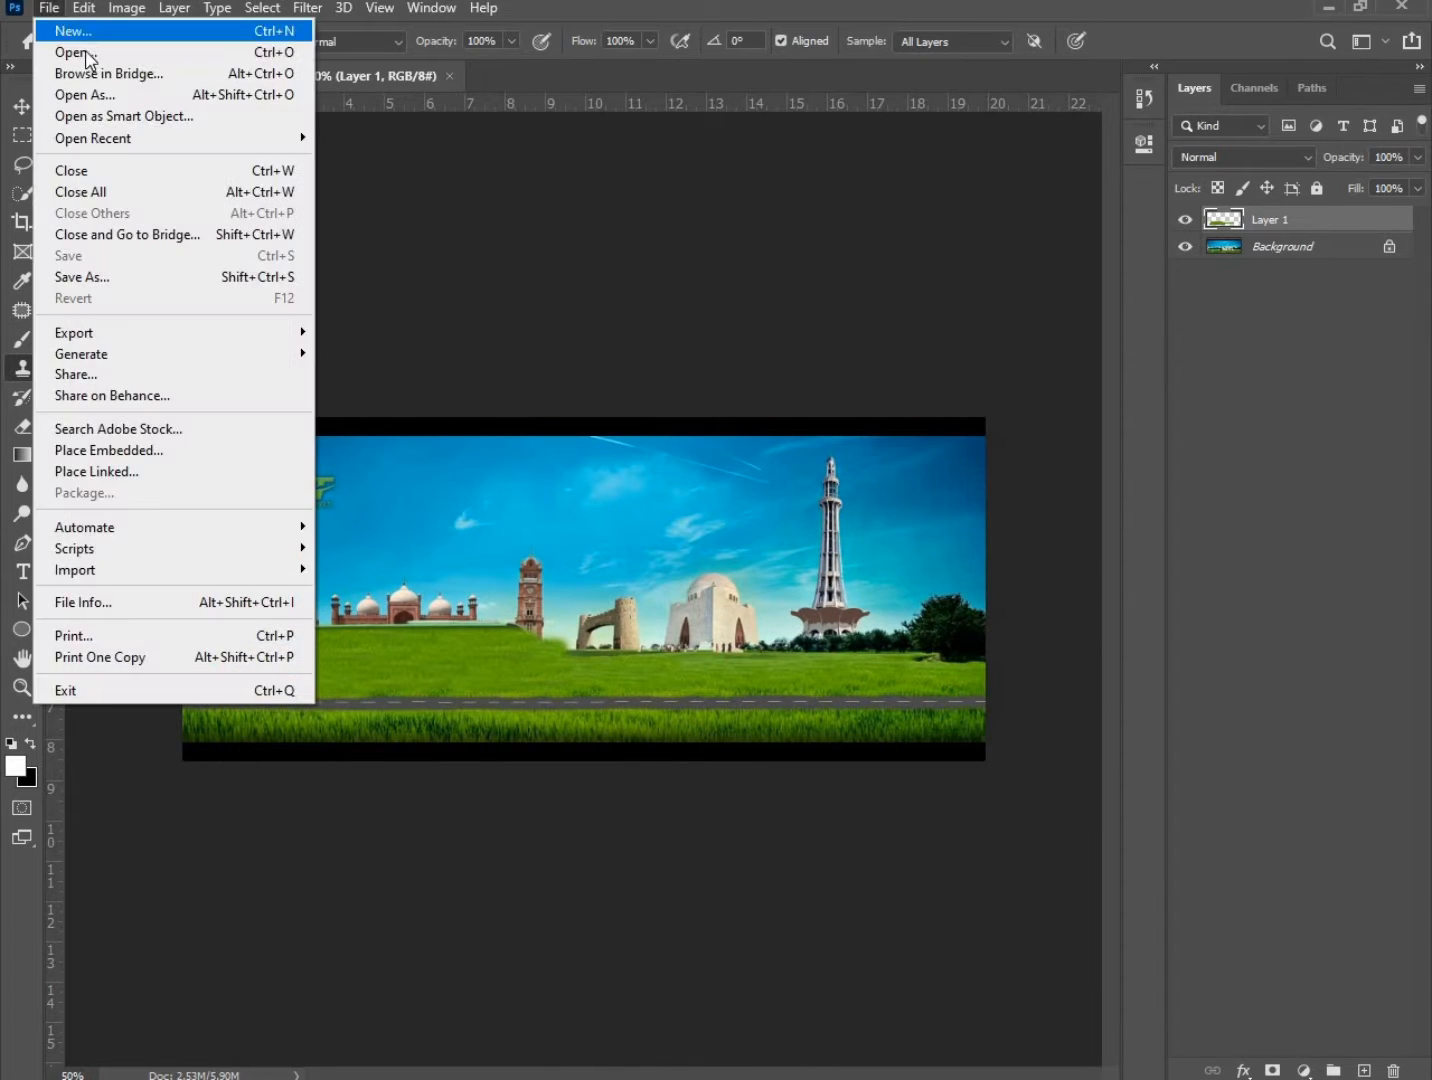
{"action": "left_click", "coordinate": [86, 58]}
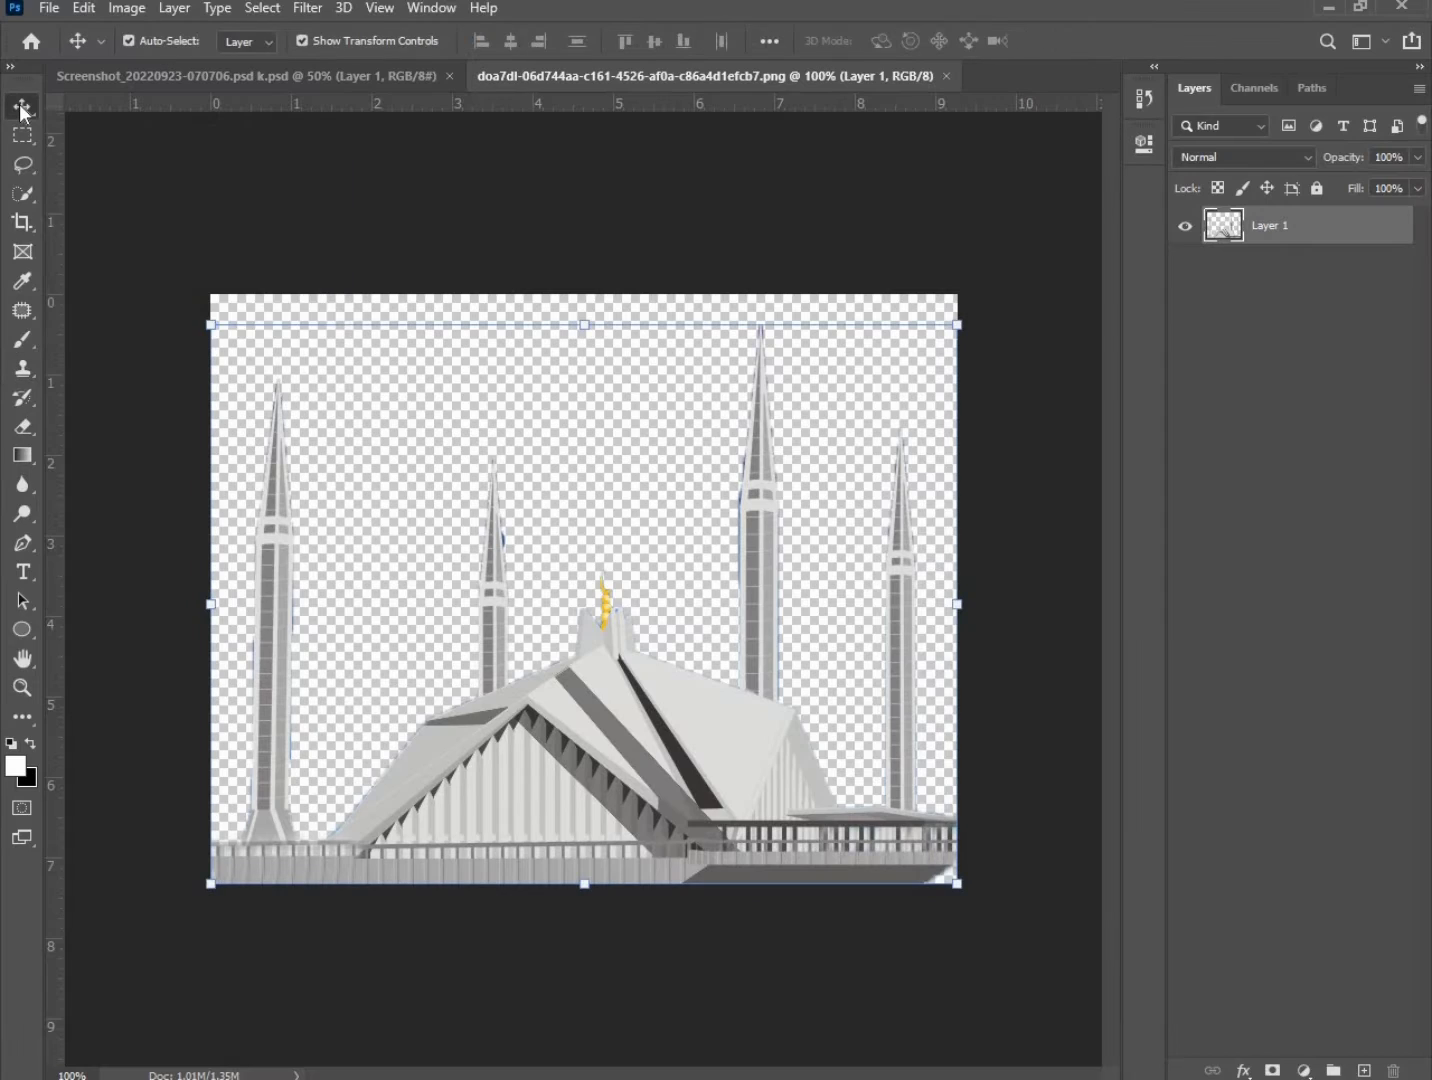
Bring the white mosque into the banner, scale it to 36.87%, and place it over the original white mosque at the banner's edge.
{"action": "left_click_drag", "start_coordinate": [602, 874], "coordinate": [365, 615]}
{"action": "left_click_drag", "start_coordinate": [552, 755], "coordinate": [251, 610]}
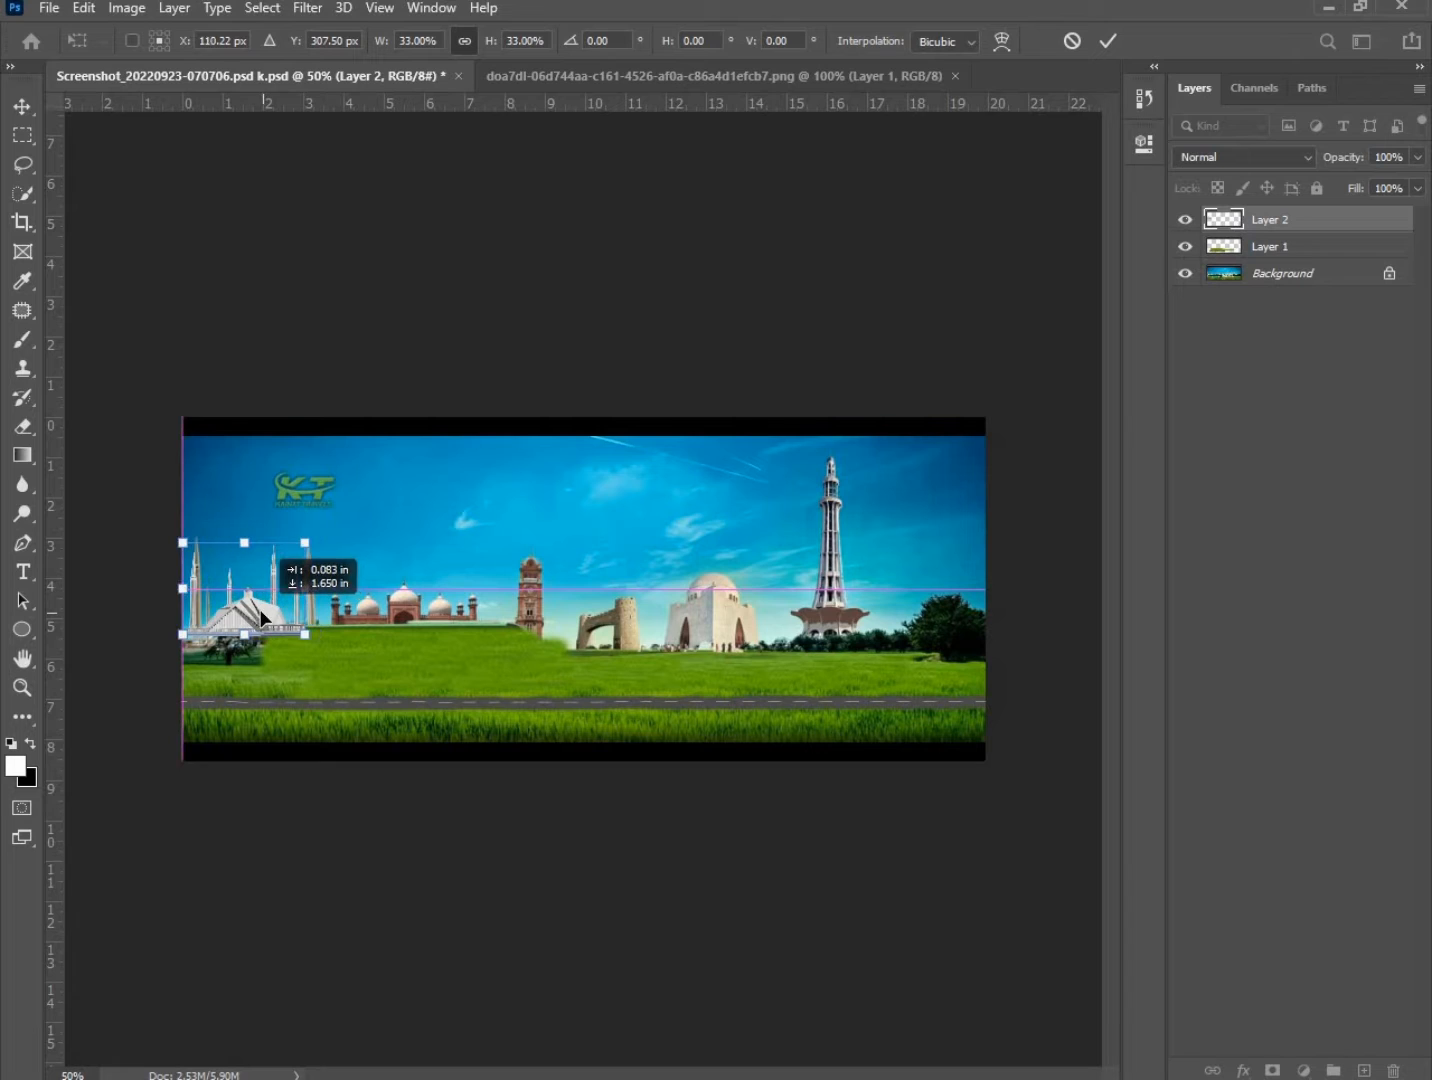
{"action": "left_click_drag", "start_coordinate": [182, 541], "coordinate": [165, 529]}
{"action": "mouse_move", "coordinate": [228, 599]}
{"action": "left_mouse_down"}
{"action": "mouse_move", "coordinate": [243, 597]}
{"action": "mouse_move", "coordinate": [261, 646]}
{"action": "mouse_move", "coordinate": [250, 617]}
{"action": "left_mouse_up"}
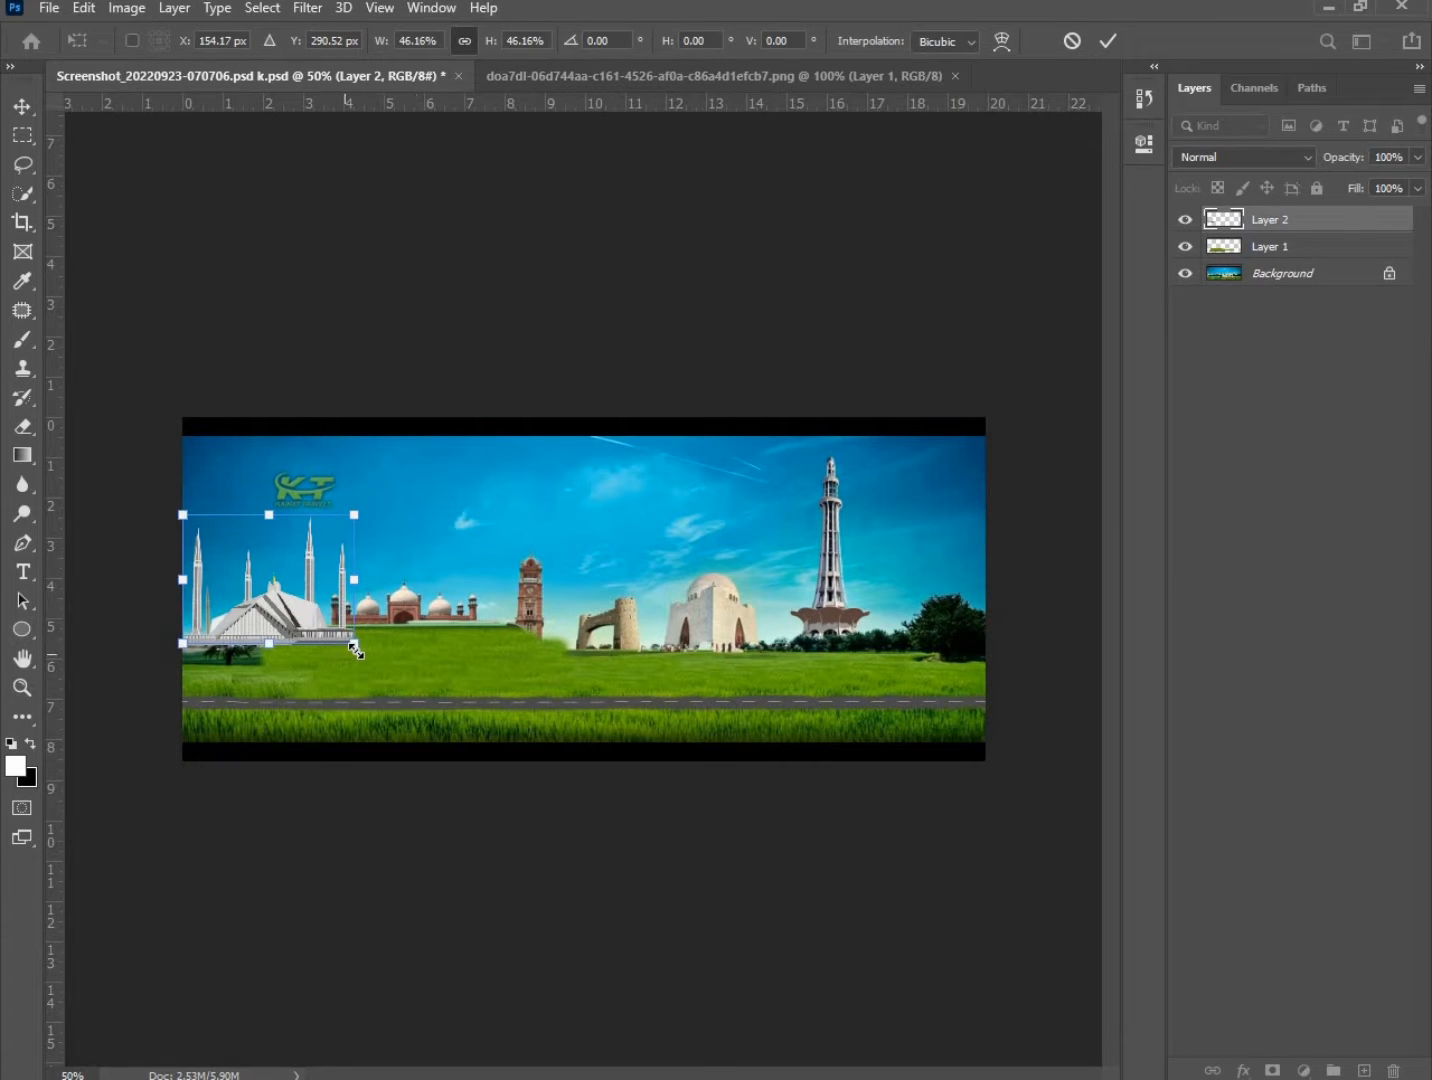
{"action": "left_click_drag", "start_coordinate": [354, 650], "coordinate": [262, 619]}
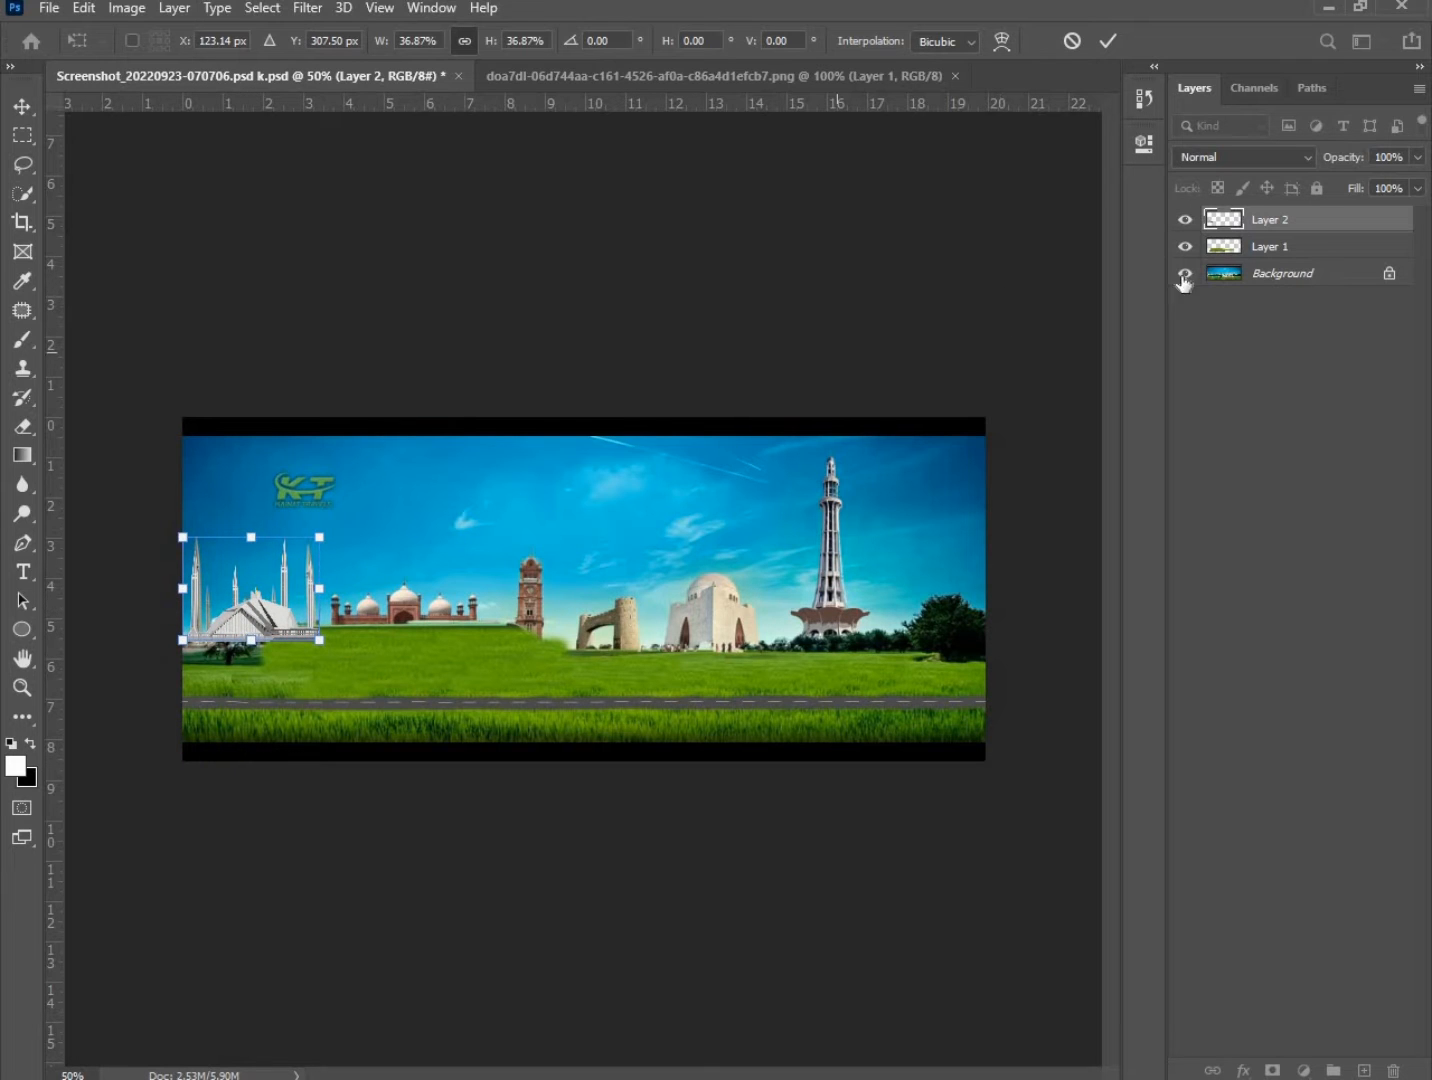
{"action": "left_click", "coordinate": [1108, 43]}
{"action": "left_click", "coordinate": [841, 266]}
Clone grass over the tree below the white mosque on the Background layer, and close the mosque's PNG document.
{"action": "scroll", "coordinate": [253, 636], "scroll_direction": "up", "scroll_amount": 2}
{"action": "scroll", "coordinate": [253, 635], "scroll_direction": "down", "scroll_amount": 2}
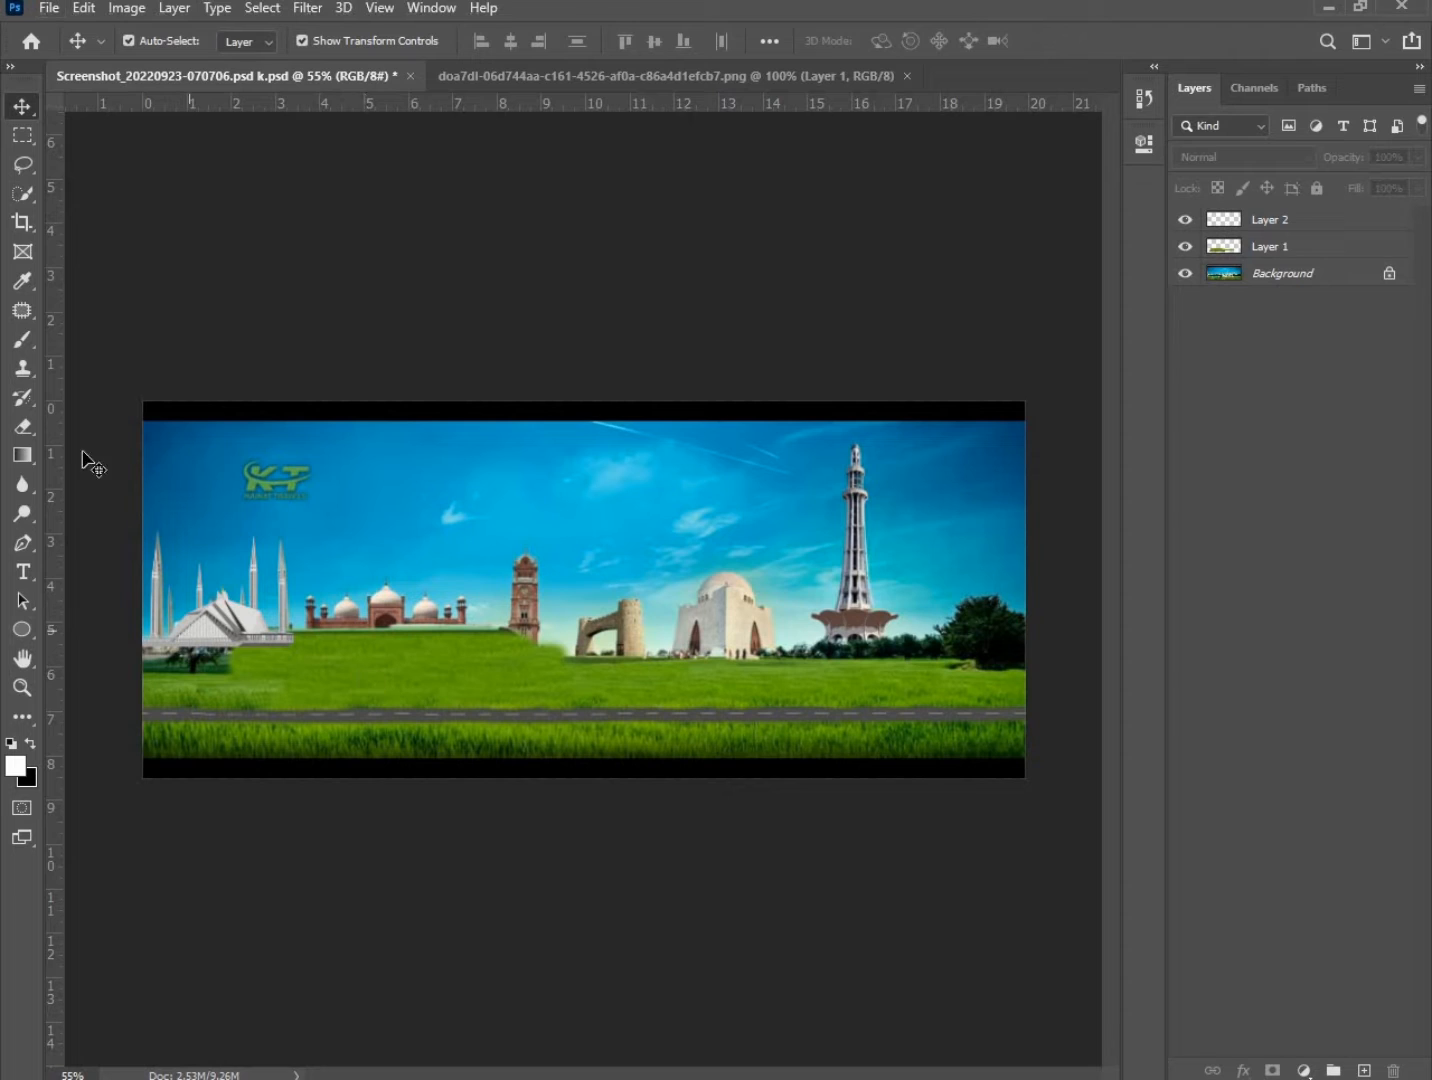
{"action": "left_click", "coordinate": [21, 373]}
{"action": "left_click", "coordinate": [540, 691], "text": "alt"}
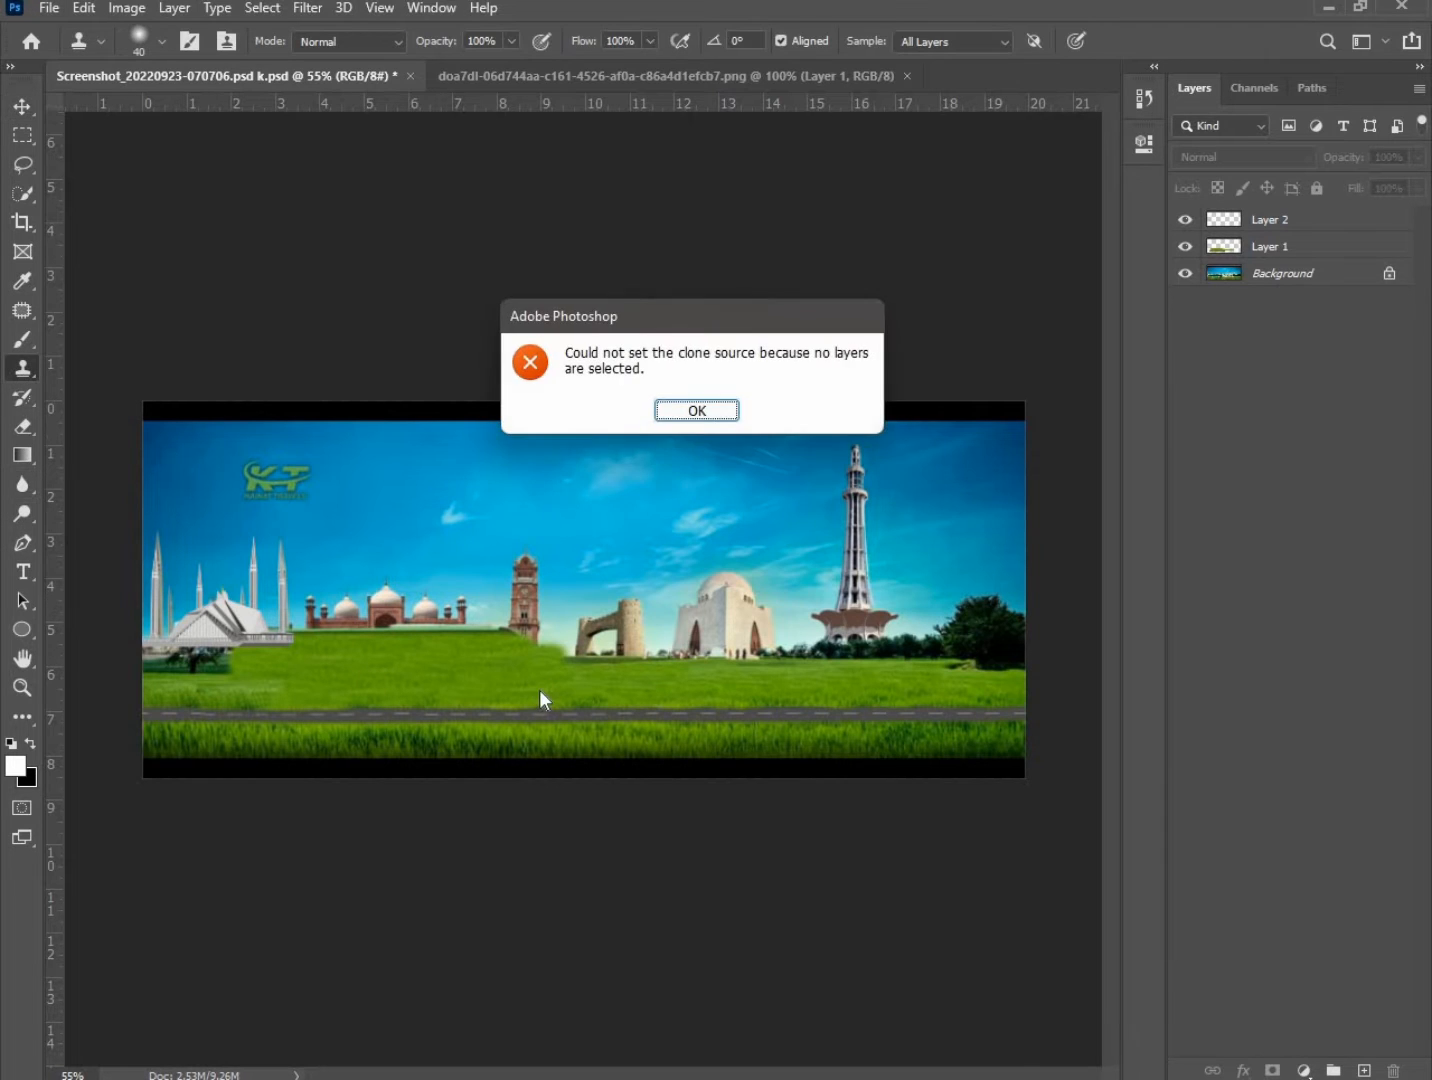
{"action": "left_click", "coordinate": [690, 409]}
{"action": "left_click", "coordinate": [1328, 278]}
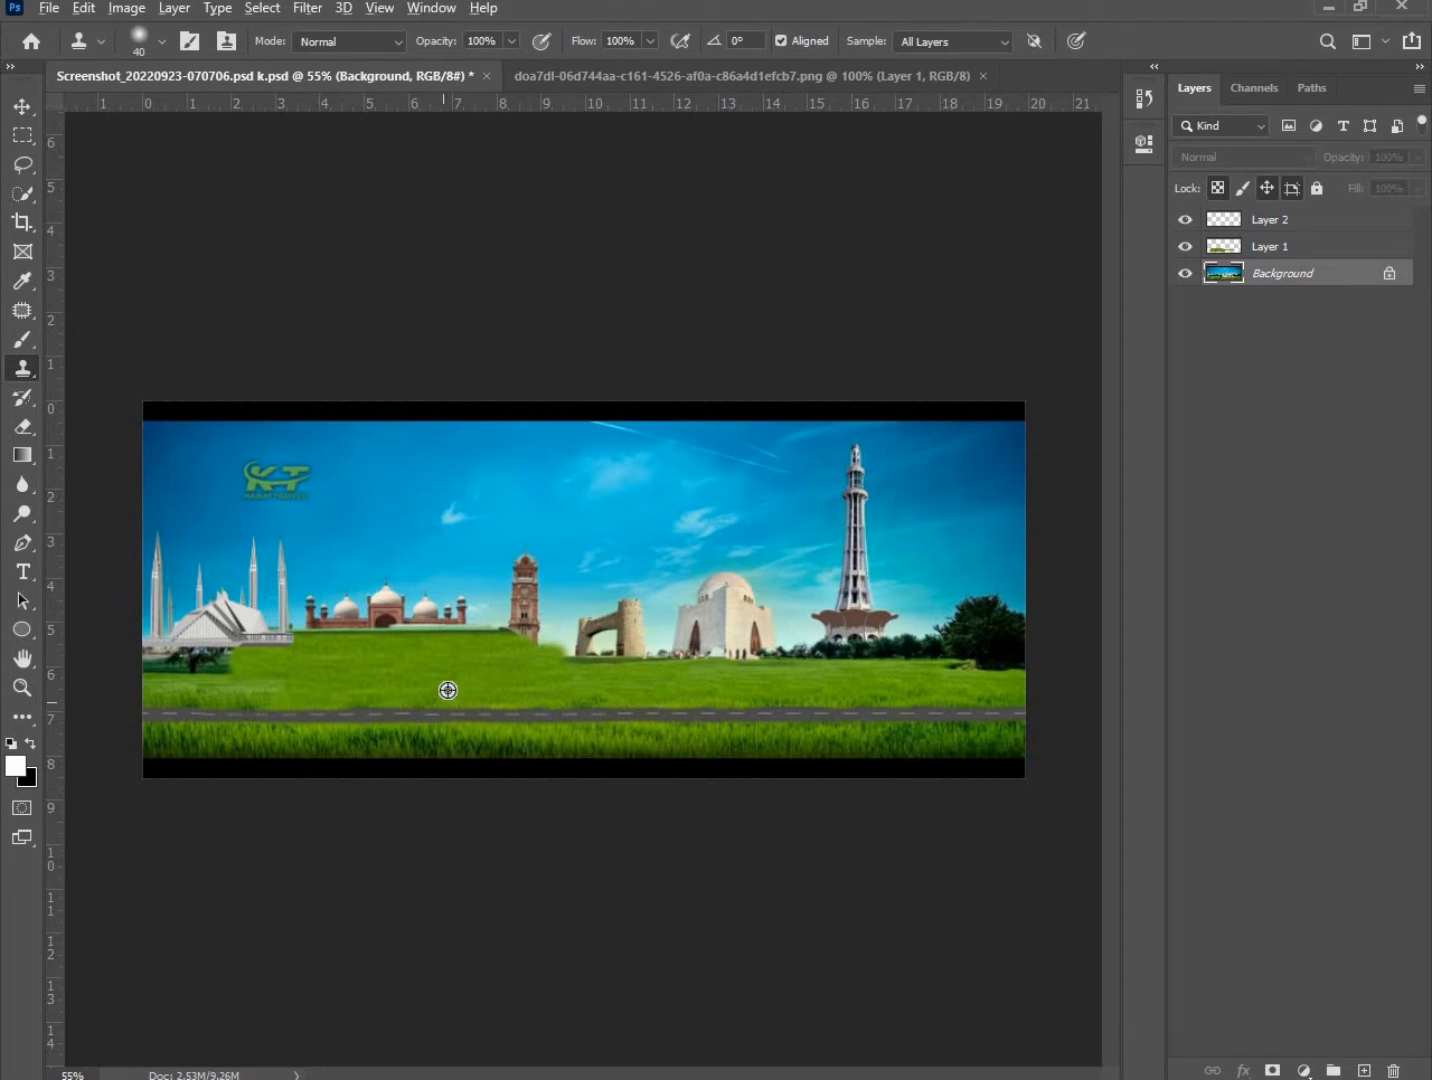
{"action": "mouse_move", "coordinate": [259, 697]}
{"action": "left_mouse_down"}
{"action": "mouse_move", "coordinate": [147, 690]}
{"action": "mouse_move", "coordinate": [281, 684]}
{"action": "mouse_move", "coordinate": [150, 666]}
{"action": "mouse_move", "coordinate": [257, 660]}
{"action": "left_mouse_up"}
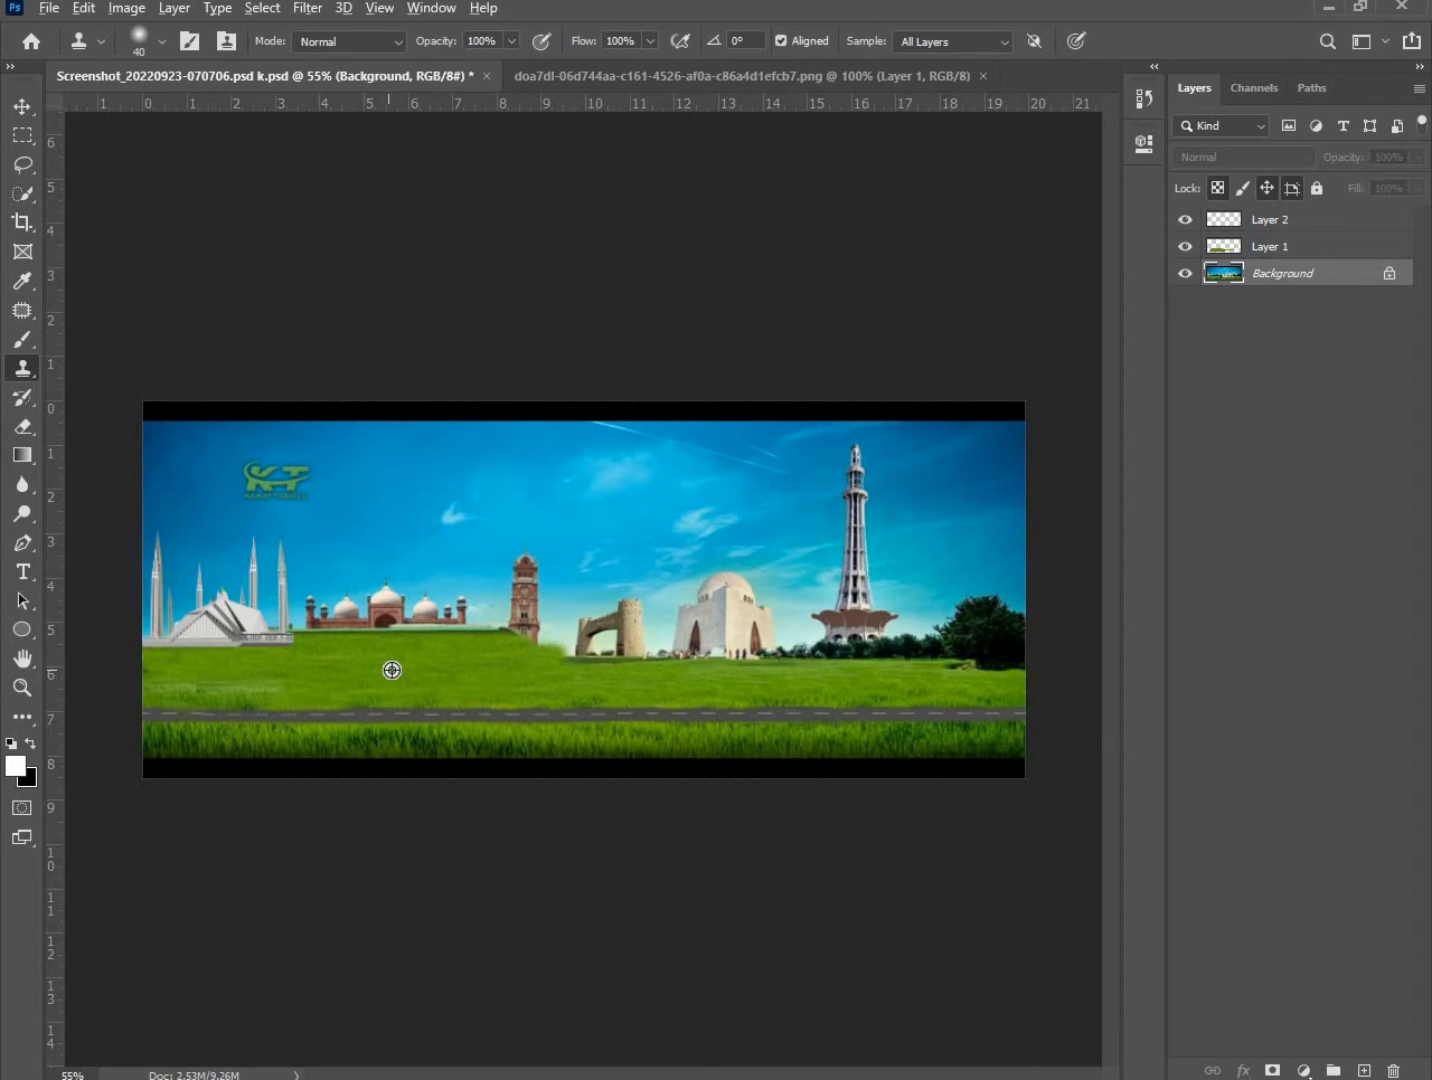
{"action": "key", "text": "ctrl+minus"}
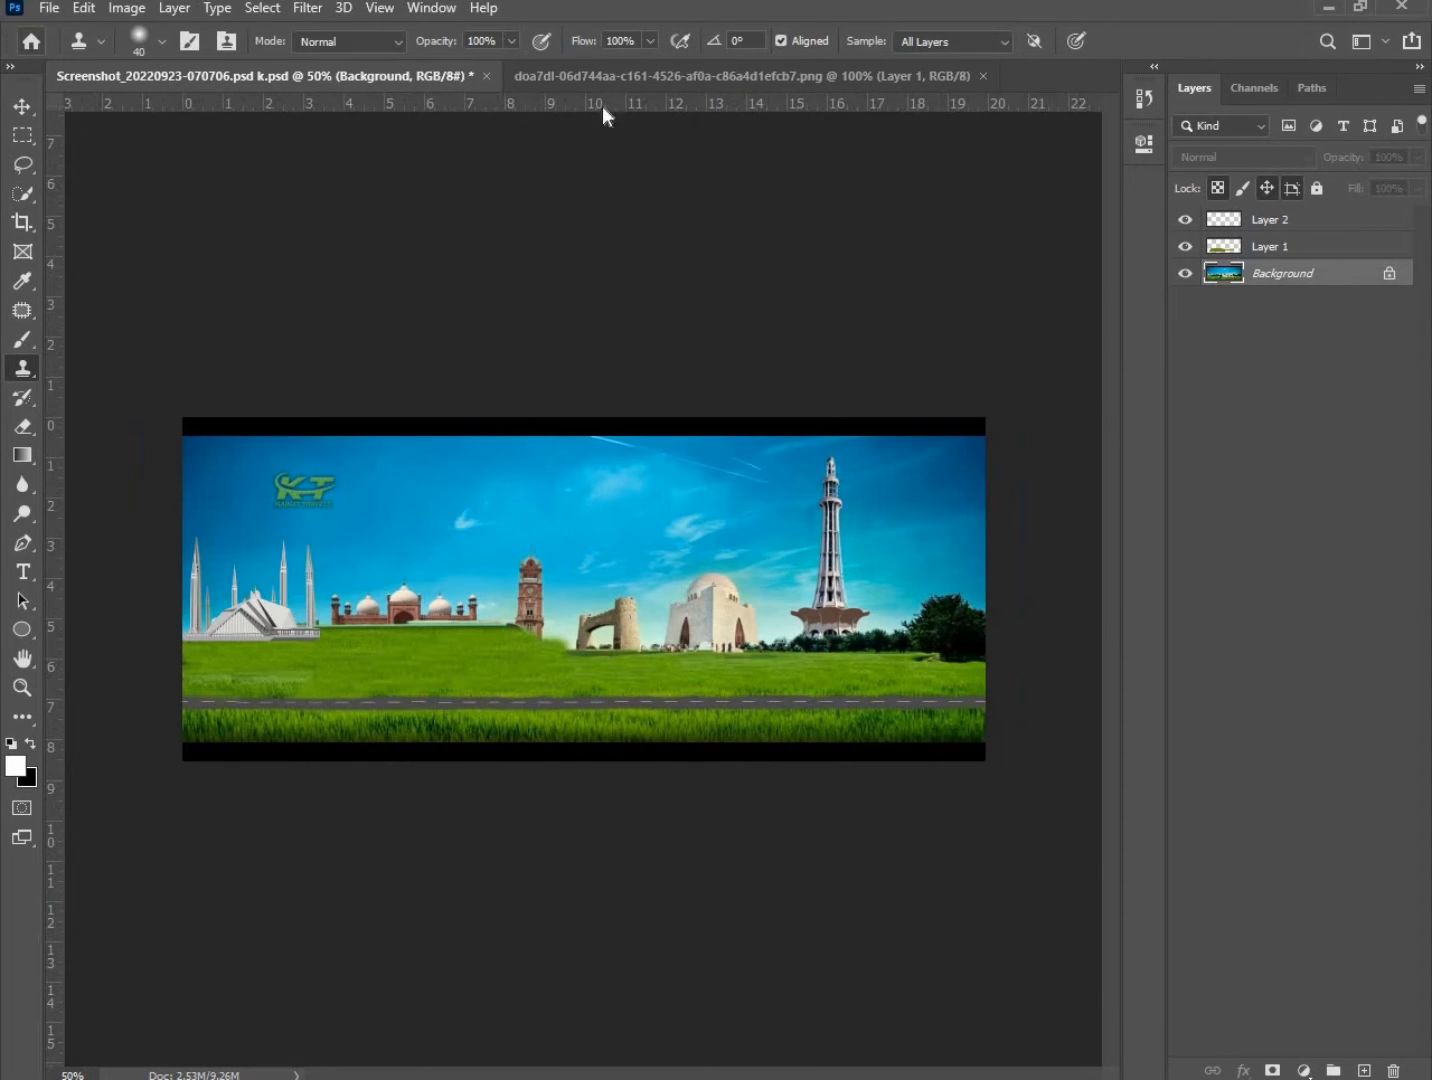
{"action": "left_click", "coordinate": [983, 76]}
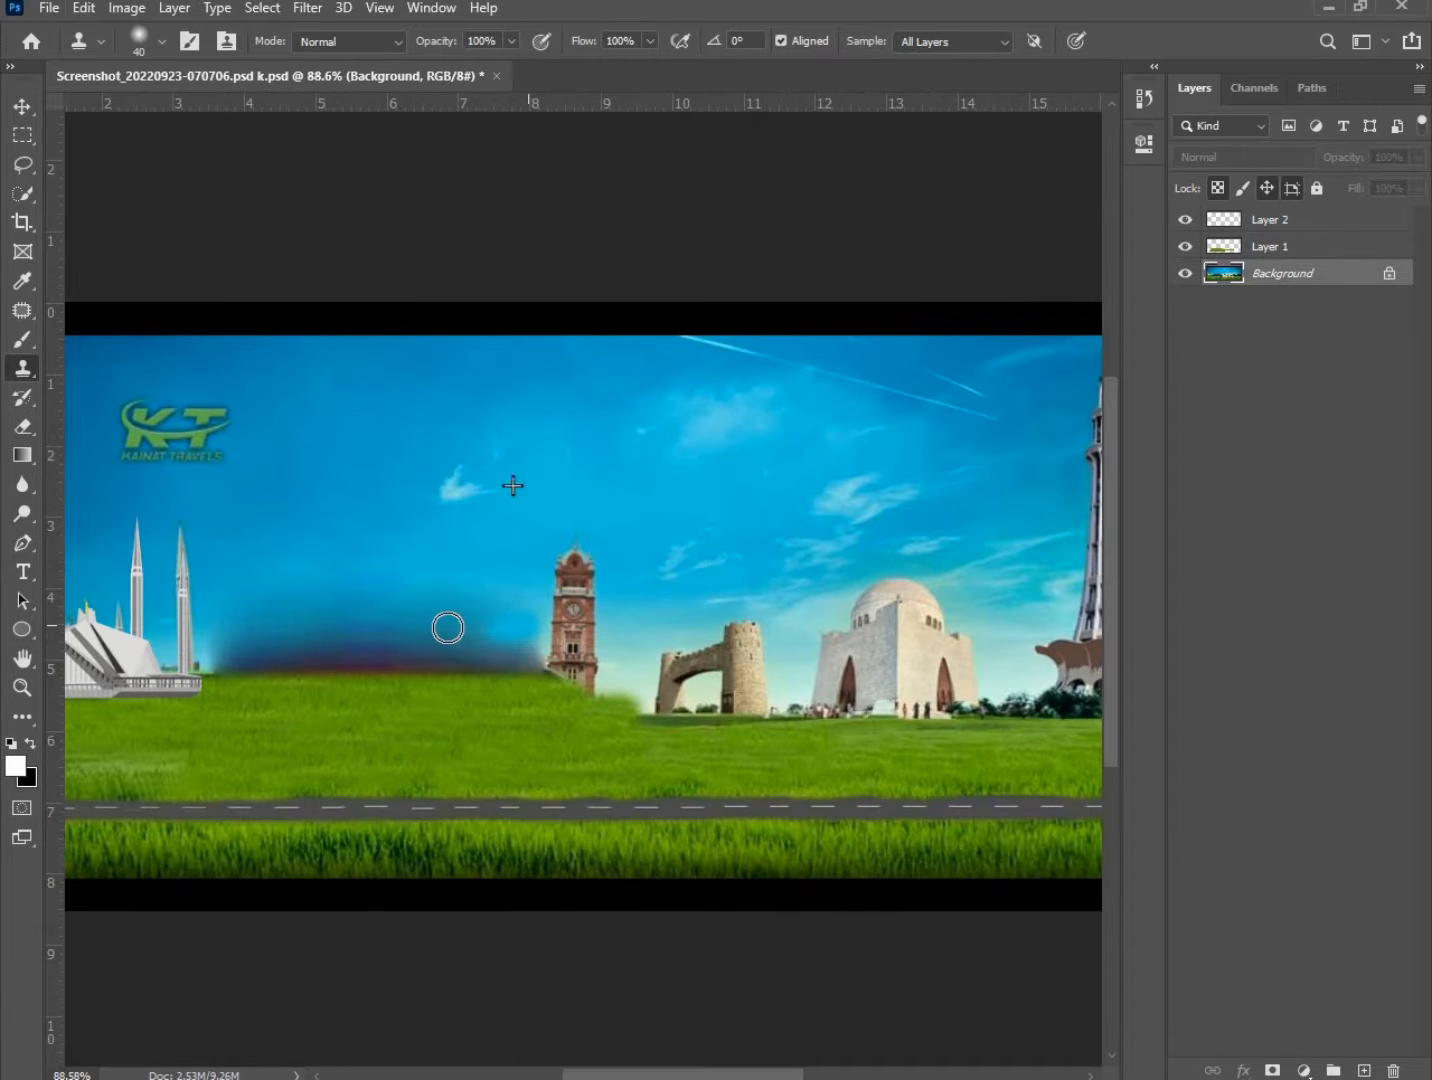
Clone sky over the red domed mosque and the clock tower on the Background layer.
{"action": "mouse_move", "coordinate": [333, 589]}
{"action": "left_mouse_down"}
{"action": "mouse_move", "coordinate": [440, 581]}
{"action": "mouse_move", "coordinate": [500, 606]}
{"action": "mouse_move", "coordinate": [500, 641]}
{"action": "mouse_move", "coordinate": [530, 646]}
{"action": "mouse_move", "coordinate": [530, 619]}
{"action": "mouse_move", "coordinate": [469, 578]}
{"action": "mouse_move", "coordinate": [335, 576]}
{"action": "mouse_move", "coordinate": [266, 586]}
{"action": "mouse_move", "coordinate": [221, 661]}
{"action": "mouse_move", "coordinate": [520, 670]}
{"action": "mouse_move", "coordinate": [495, 655]}
{"action": "mouse_move", "coordinate": [244, 648]}
{"action": "mouse_move", "coordinate": [396, 649]}
{"action": "mouse_move", "coordinate": [451, 594]}
{"action": "left_mouse_up"}
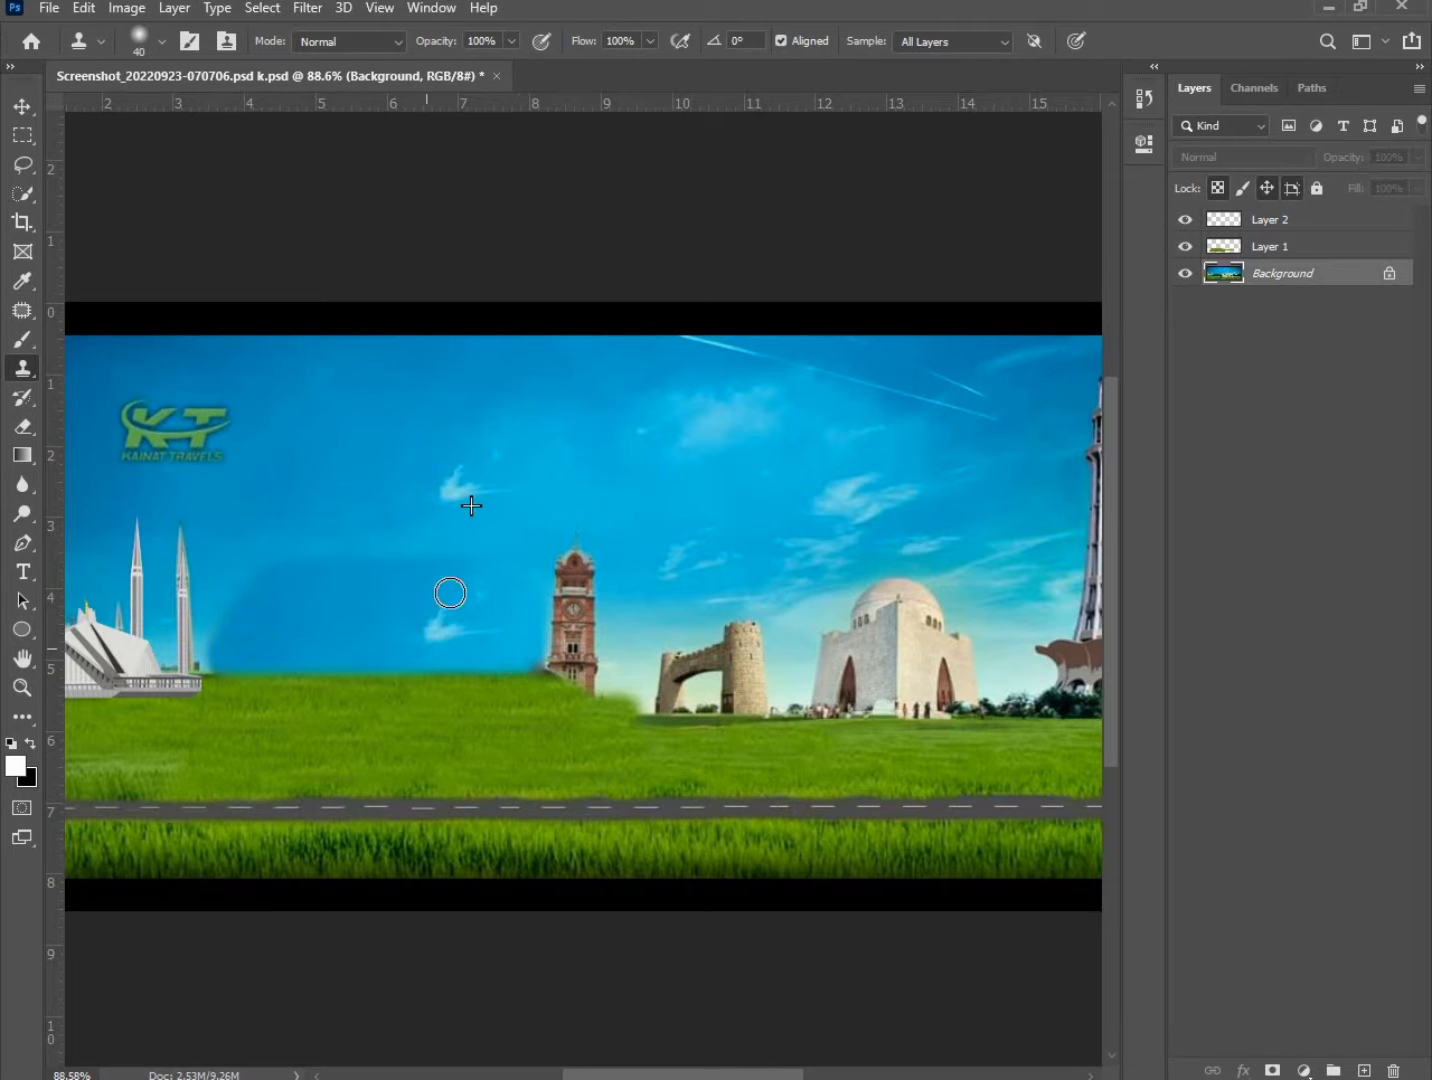
{"action": "scroll", "coordinate": [412, 599], "scroll_direction": "down", "scroll_amount": 2}
{"action": "scroll", "coordinate": [415, 598], "scroll_direction": "up", "scroll_amount": 2}
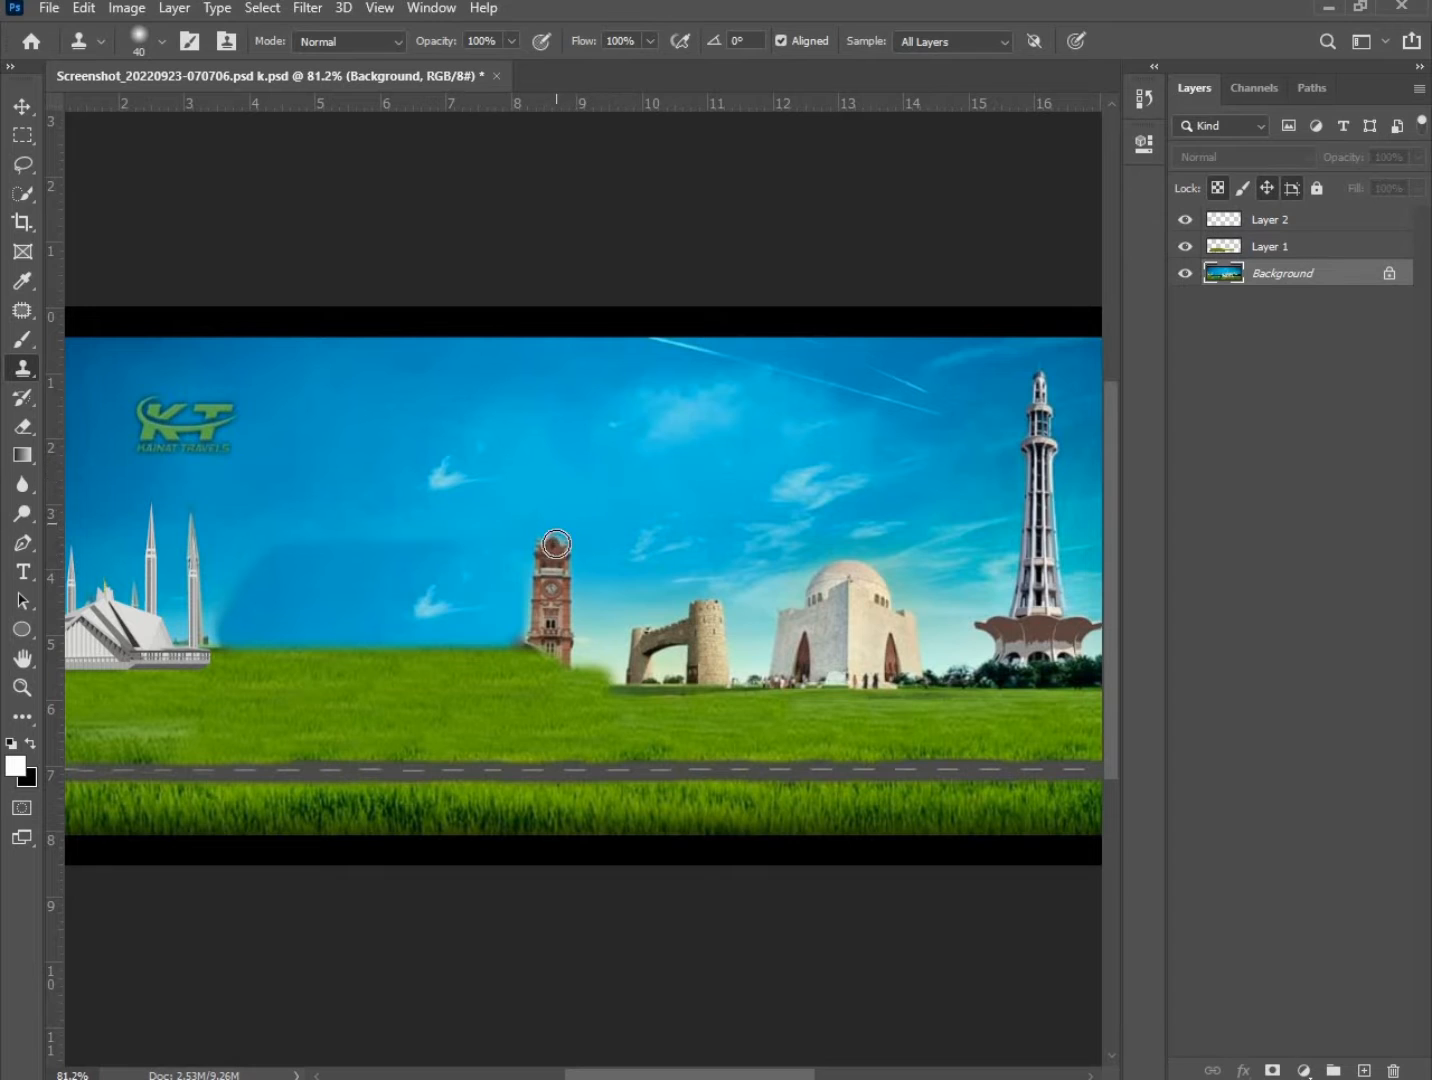
{"action": "mouse_move", "coordinate": [556, 543]}
{"action": "left_mouse_down"}
{"action": "mouse_move", "coordinate": [544, 595]}
{"action": "mouse_move", "coordinate": [541, 553]}
{"action": "mouse_move", "coordinate": [526, 578]}
{"action": "mouse_move", "coordinate": [525, 634]}
{"action": "mouse_move", "coordinate": [560, 632]}
{"action": "mouse_move", "coordinate": [562, 589]}
{"action": "mouse_move", "coordinate": [564, 657]}
{"action": "mouse_move", "coordinate": [546, 625]}
{"action": "left_mouse_up"}
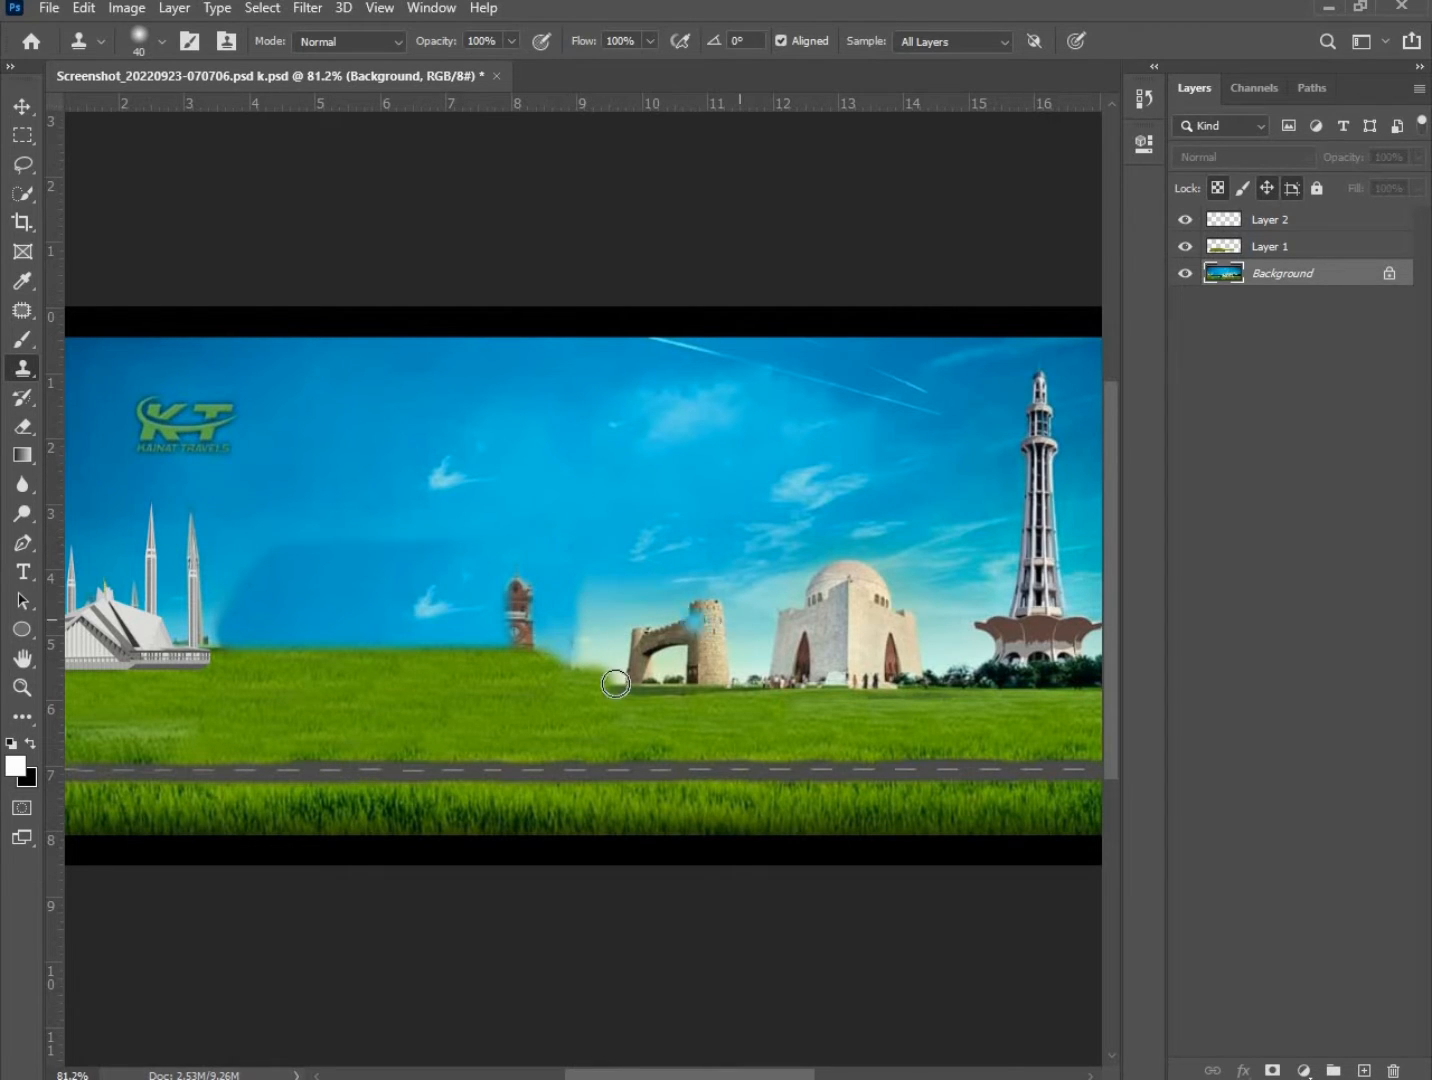
Hide Layer 2, select Layer 1, and inspect its cloned grass with the Background temporarily hidden.
{"action": "left_click", "coordinate": [1184, 219]}
{"action": "left_click", "coordinate": [1224, 246]}
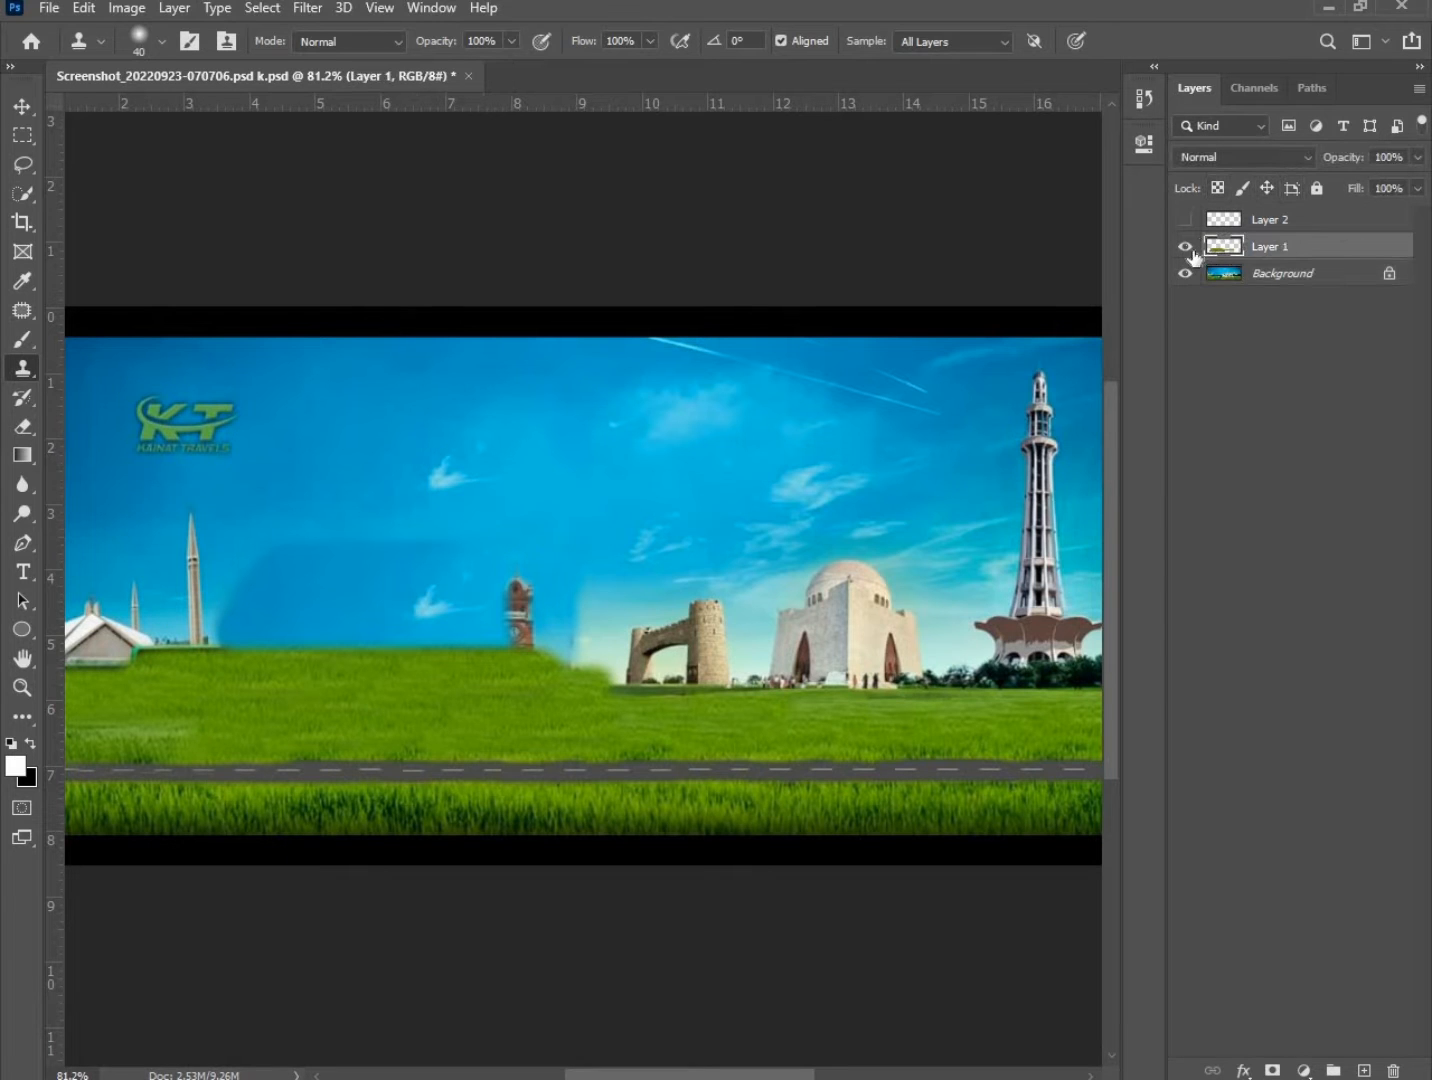
{"action": "left_click", "coordinate": [1185, 273]}
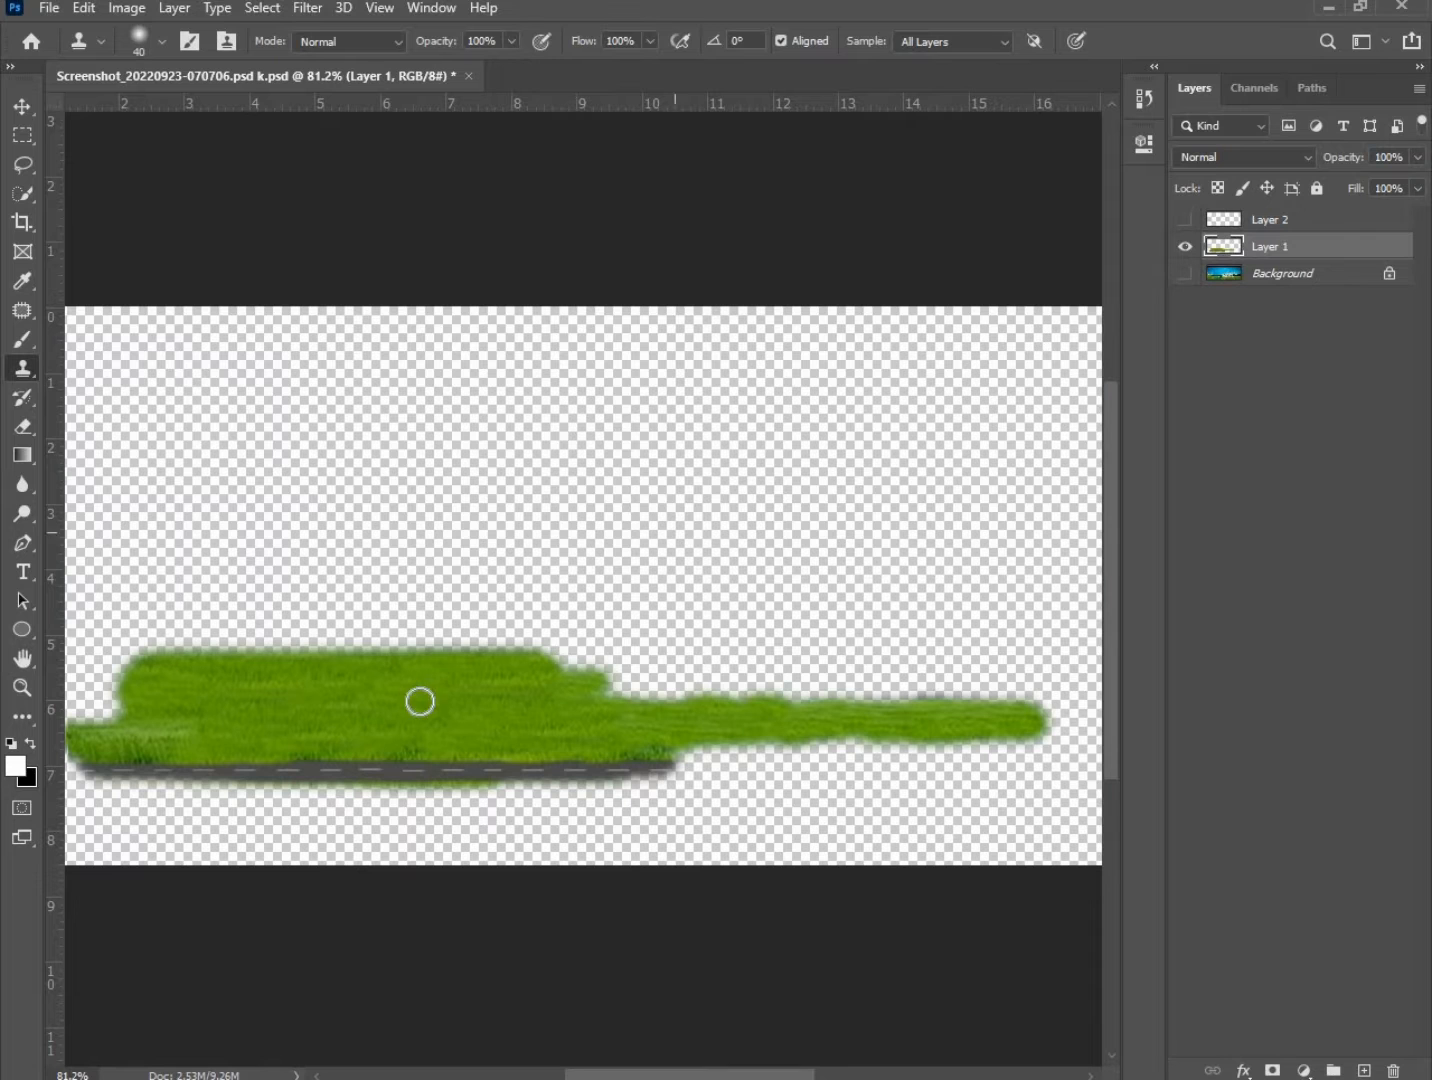
{"action": "left_click", "coordinate": [1185, 274]}
{"action": "scroll", "coordinate": [323, 570], "scroll_direction": "down", "scroll_amount": 2}
{"action": "scroll", "coordinate": [390, 568], "scroll_direction": "up", "scroll_amount": 1}
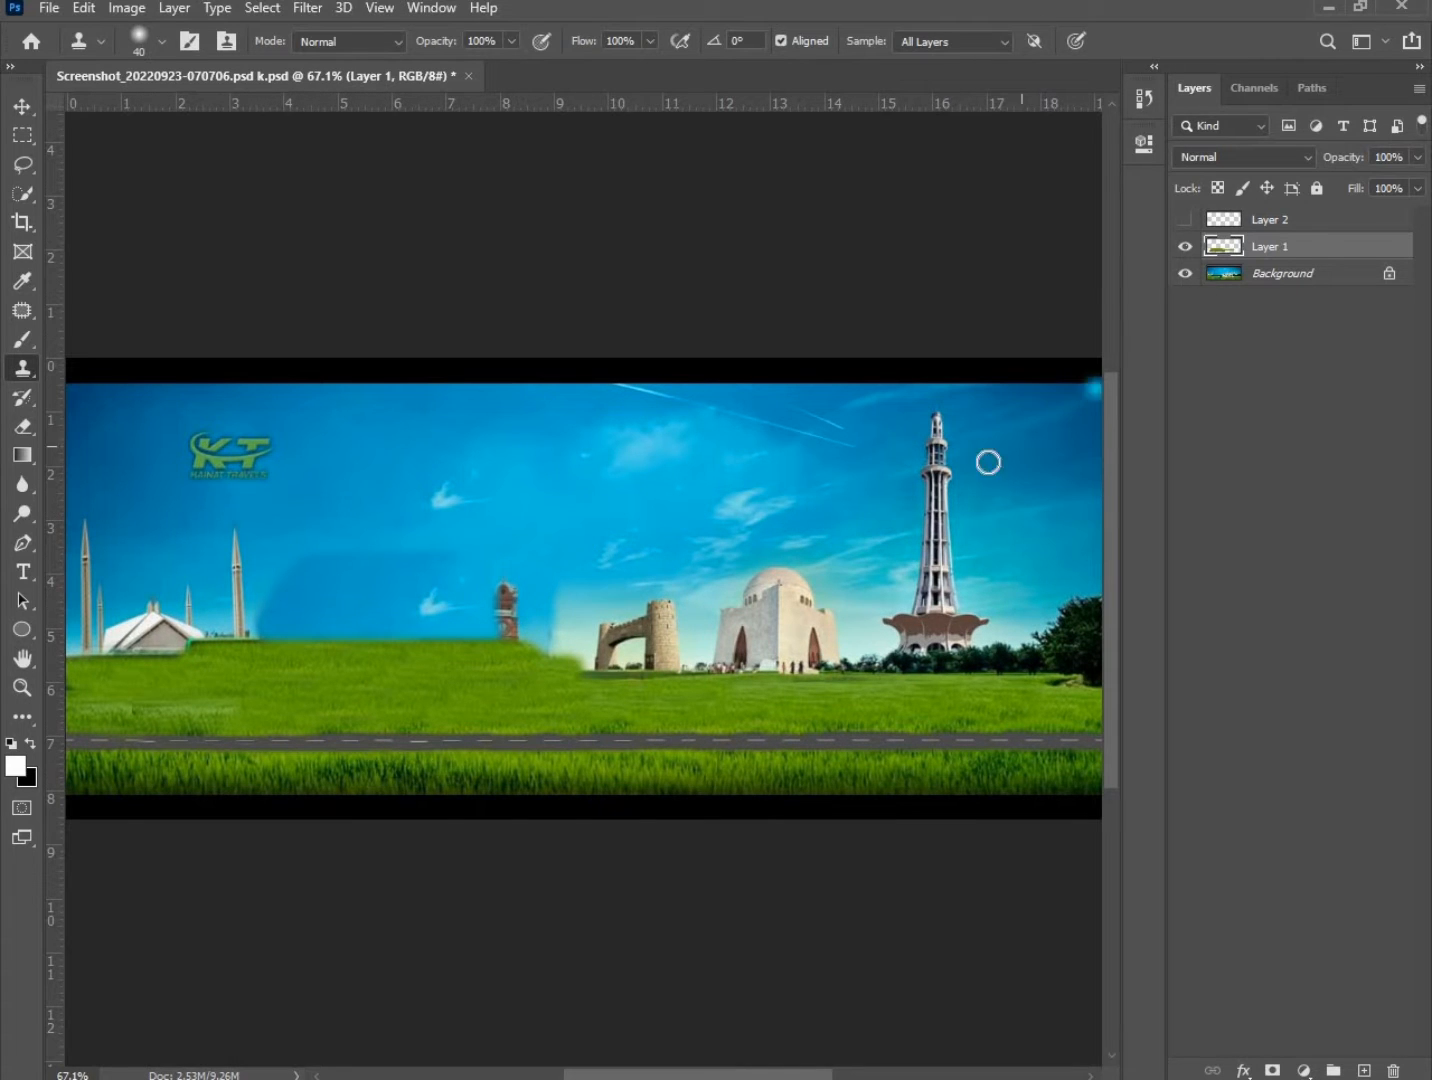
Add a new layer above Layer 1 and clone sky over the red tower remnant and the raised grass beside it.
{"action": "left_click", "coordinate": [1362, 1070]}
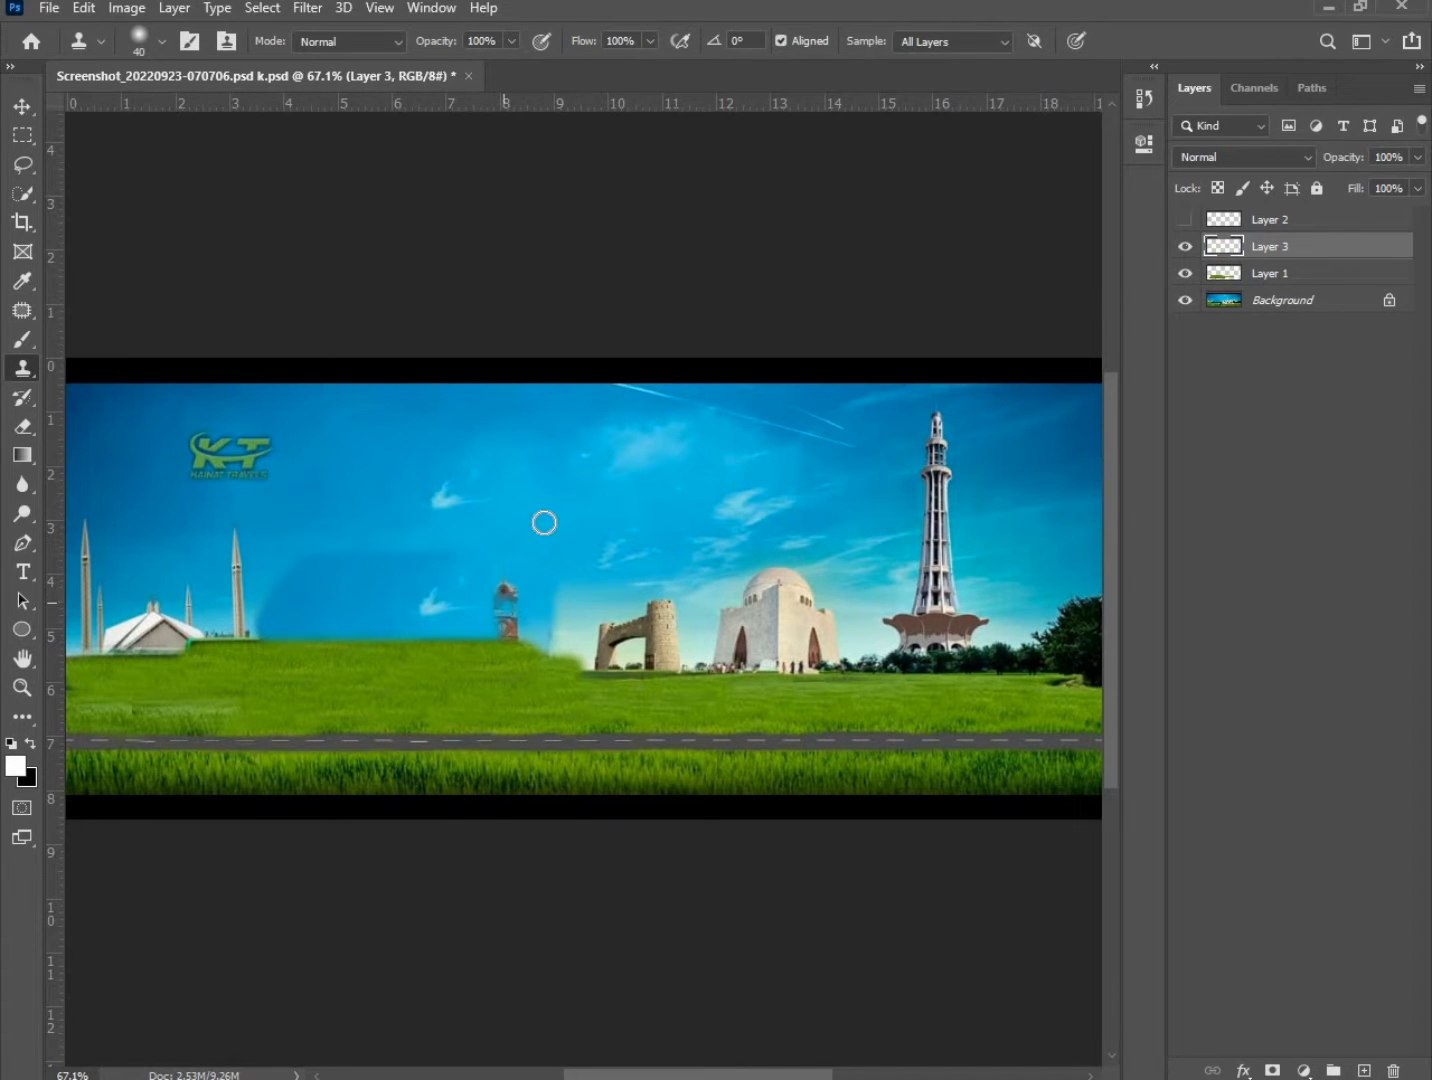
{"action": "mouse_move", "coordinate": [525, 578]}
{"action": "left_mouse_down"}
{"action": "mouse_move", "coordinate": [508, 637]}
{"action": "mouse_move", "coordinate": [519, 604]}
{"action": "mouse_move", "coordinate": [502, 640]}
{"action": "mouse_move", "coordinate": [493, 596]}
{"action": "mouse_move", "coordinate": [524, 638]}
{"action": "mouse_move", "coordinate": [476, 661]}
{"action": "mouse_move", "coordinate": [594, 651]}
{"action": "mouse_move", "coordinate": [588, 664]}
{"action": "mouse_move", "coordinate": [587, 589]}
{"action": "mouse_move", "coordinate": [621, 560]}
{"action": "mouse_move", "coordinate": [573, 646]}
{"action": "mouse_move", "coordinate": [282, 646]}
{"action": "mouse_move", "coordinate": [489, 647]}
{"action": "mouse_move", "coordinate": [581, 667]}
{"action": "mouse_move", "coordinate": [314, 656]}
{"action": "mouse_move", "coordinate": [474, 665]}
{"action": "mouse_move", "coordinate": [346, 668]}
{"action": "left_mouse_up"}
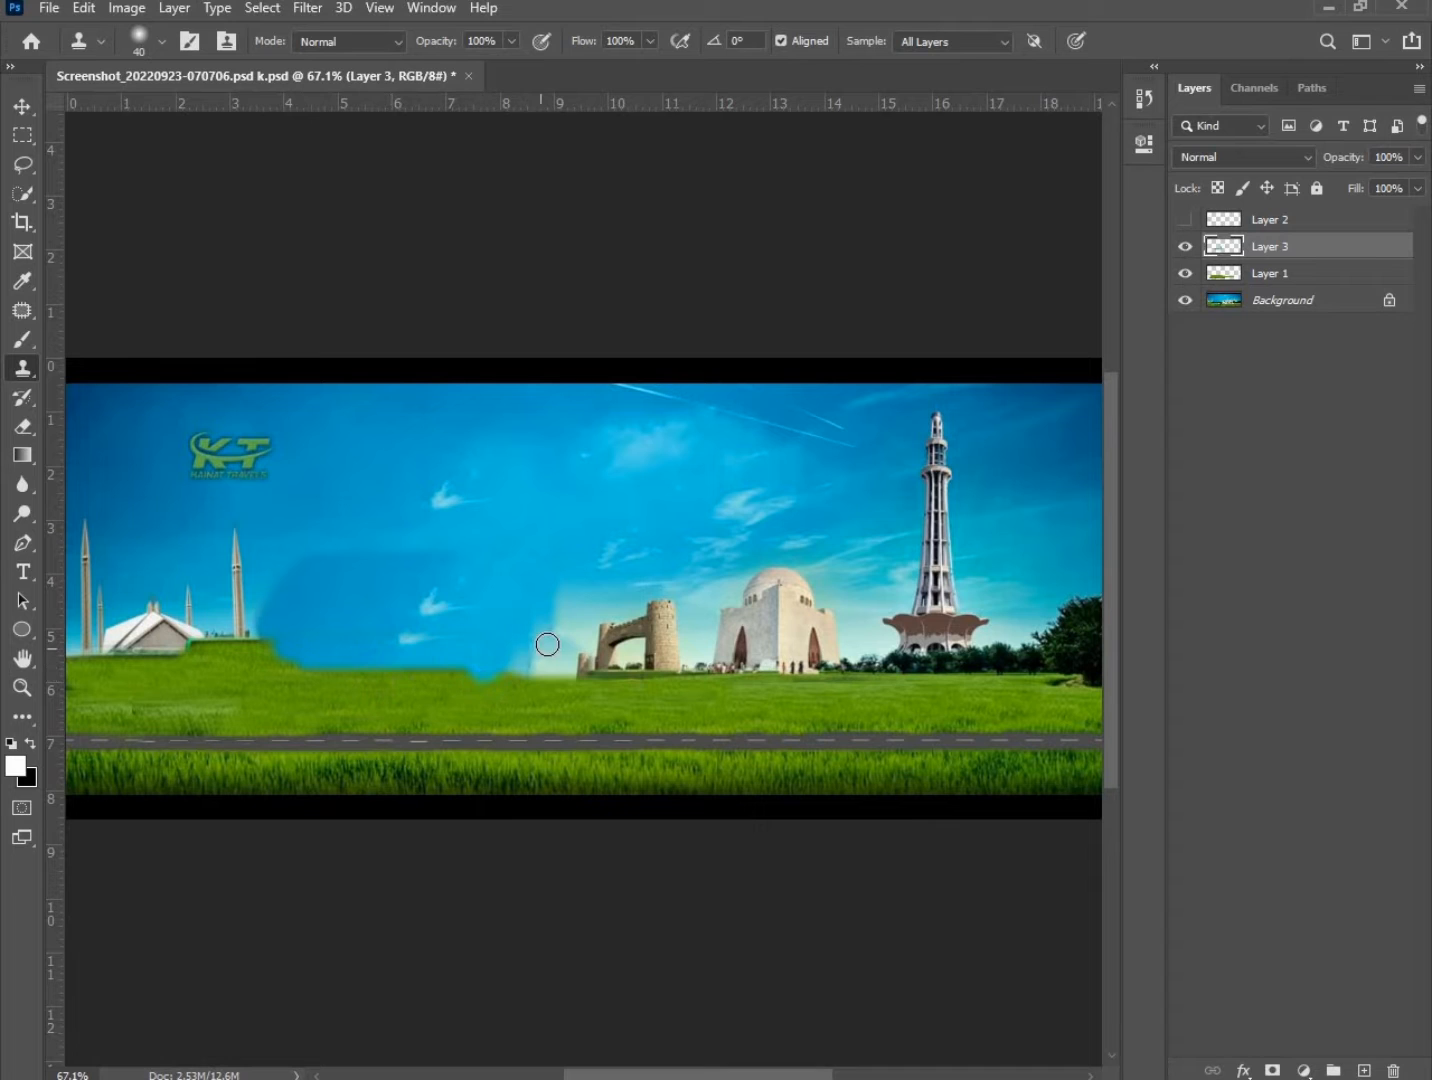
{"action": "mouse_move", "coordinate": [532, 656]}
{"action": "left_mouse_down"}
{"action": "mouse_move", "coordinate": [283, 659]}
{"action": "mouse_move", "coordinate": [392, 678]}
{"action": "mouse_move", "coordinate": [255, 676]}
{"action": "left_mouse_up"}
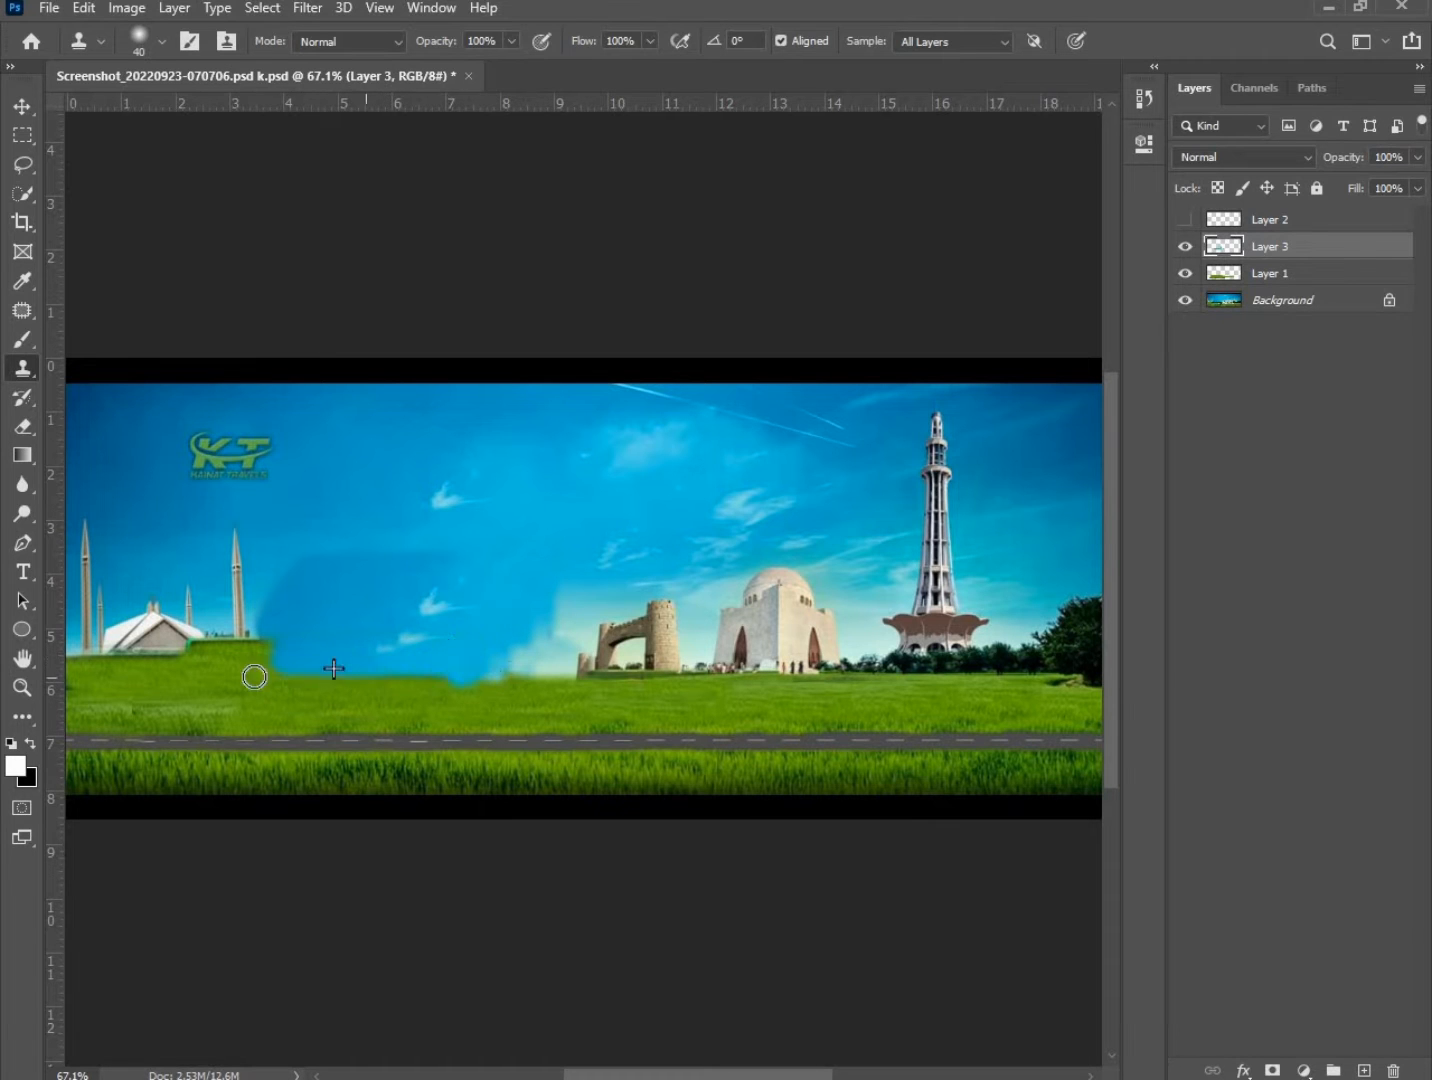
{"action": "scroll", "coordinate": [397, 656], "scroll_direction": "up", "scroll_amount": 2}
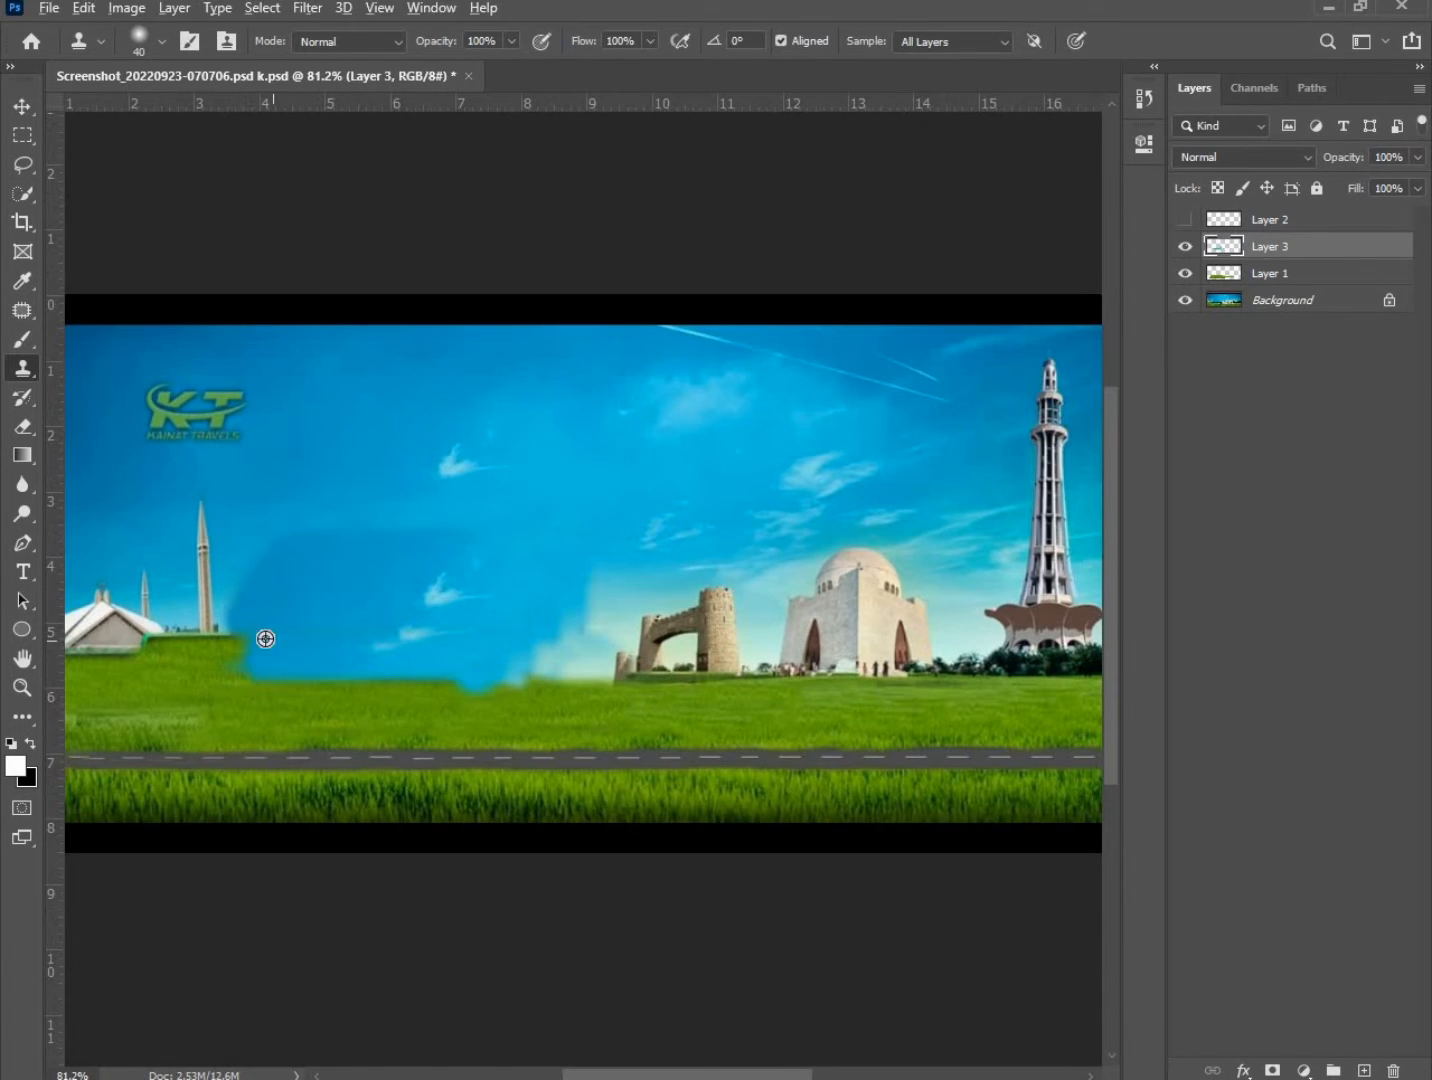
{"action": "mouse_move", "coordinate": [174, 640]}
{"action": "left_mouse_down"}
{"action": "mouse_move", "coordinate": [252, 645]}
{"action": "mouse_move", "coordinate": [134, 645]}
{"action": "mouse_move", "coordinate": [265, 665]}
{"action": "left_mouse_up"}
Clone sky over the small low cloud wisps and the raised grass and base of the white mosque.
{"action": "scroll", "coordinate": [329, 575], "scroll_direction": "down", "scroll_amount": 6}
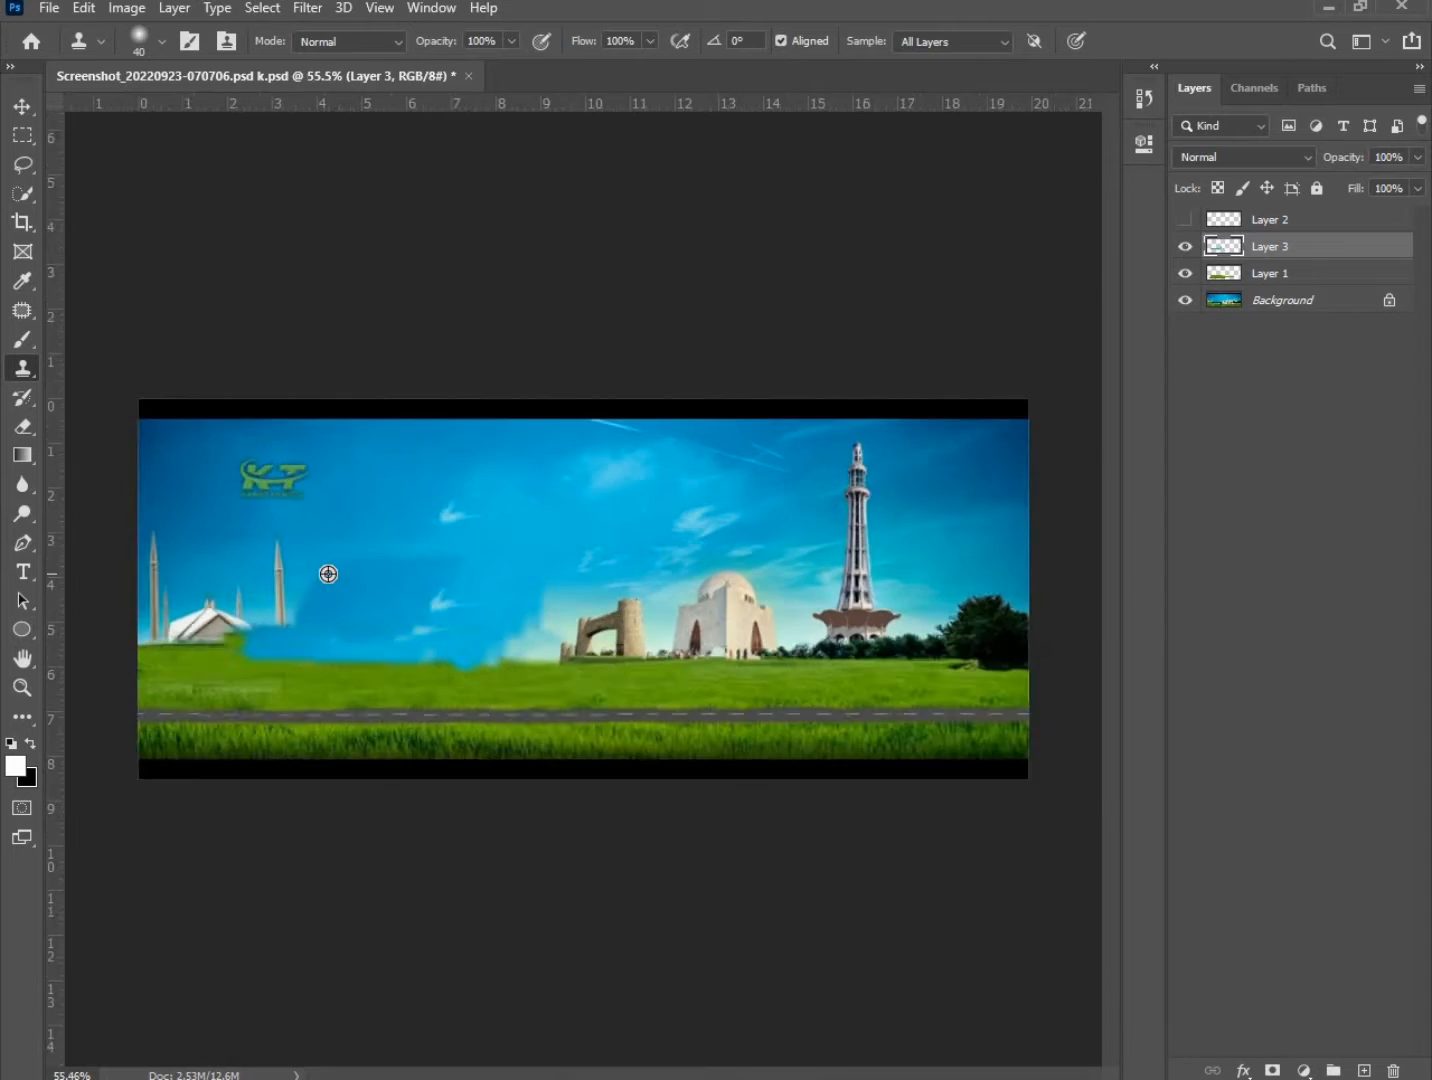
{"action": "scroll", "coordinate": [455, 595], "scroll_direction": "up", "scroll_amount": 2}
{"action": "left_click", "coordinate": [470, 565], "text": "alt"}
{"action": "left_click_drag", "start_coordinate": [436, 600], "coordinate": [405, 638]}
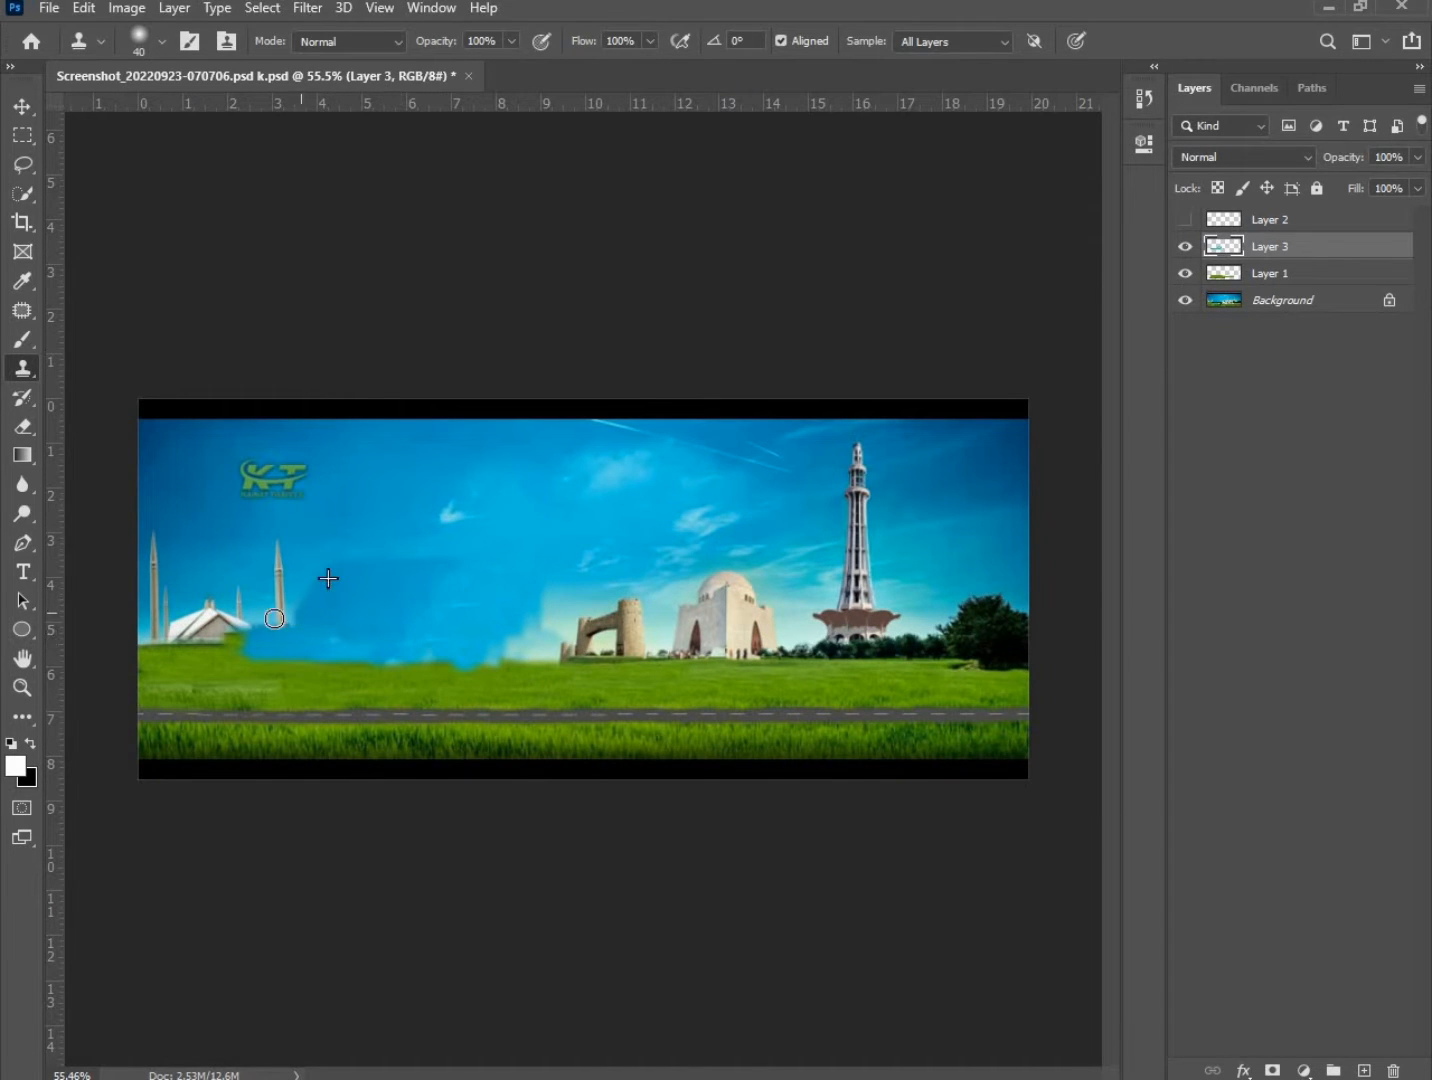
{"action": "mouse_move", "coordinate": [274, 618]}
{"action": "left_mouse_down"}
{"action": "mouse_move", "coordinate": [101, 624]}
{"action": "mouse_move", "coordinate": [309, 650]}
{"action": "mouse_move", "coordinate": [210, 663]}
{"action": "left_mouse_up"}
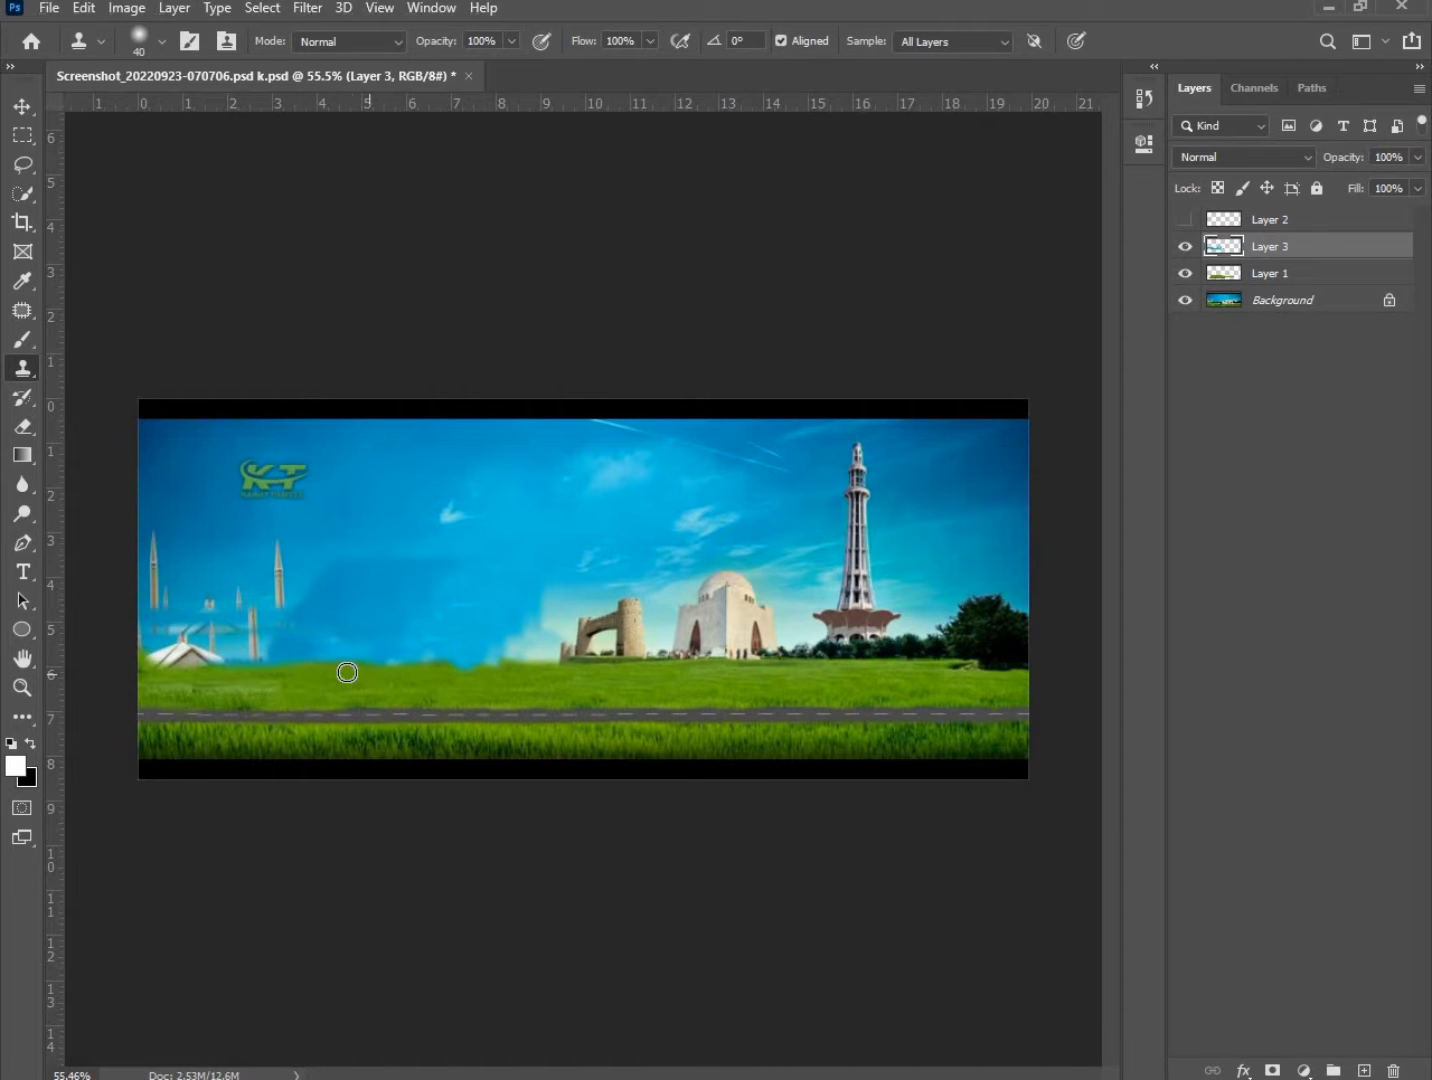
Clone grass along the horizon from the stone gate to the mosque, and cover the stray dark strip above the road.
{"action": "left_click", "coordinate": [561, 692], "text": "alt"}
{"action": "mouse_move", "coordinate": [550, 671]}
{"action": "left_mouse_down"}
{"action": "mouse_move", "coordinate": [110, 656]}
{"action": "mouse_move", "coordinate": [371, 674]}
{"action": "mouse_move", "coordinate": [156, 670]}
{"action": "left_mouse_up"}
{"action": "mouse_move", "coordinate": [418, 678]}
{"action": "left_mouse_down"}
{"action": "mouse_move", "coordinate": [148, 675]}
{"action": "mouse_move", "coordinate": [449, 692]}
{"action": "left_mouse_up"}
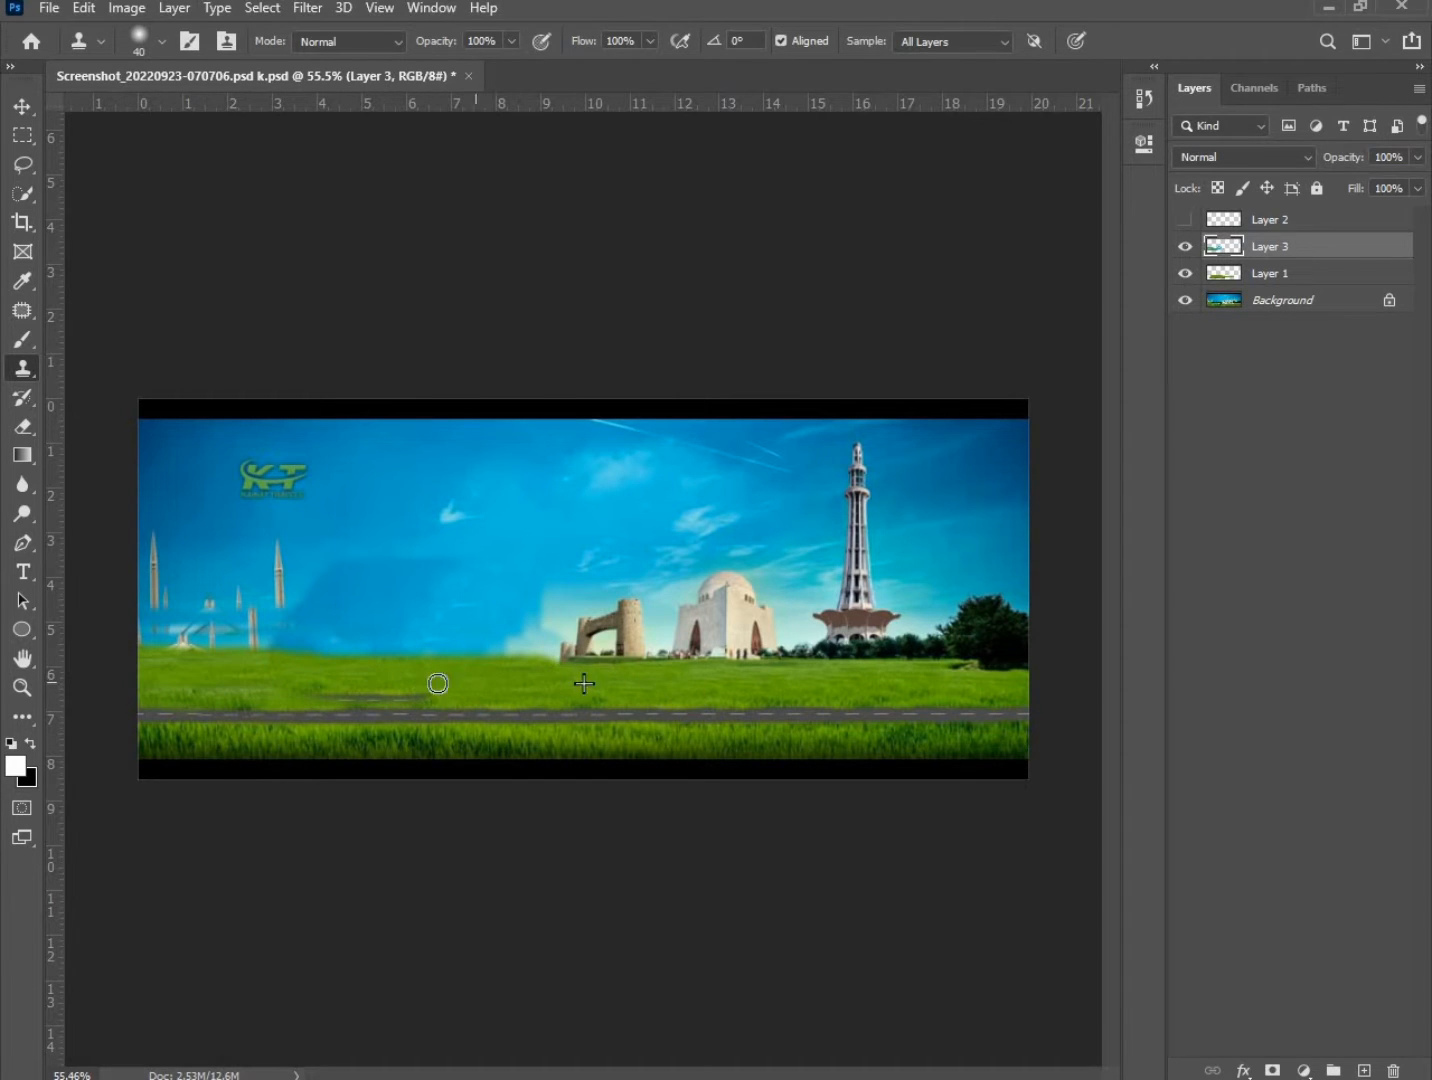
{"action": "left_click_drag", "start_coordinate": [287, 684], "coordinate": [480, 700]}
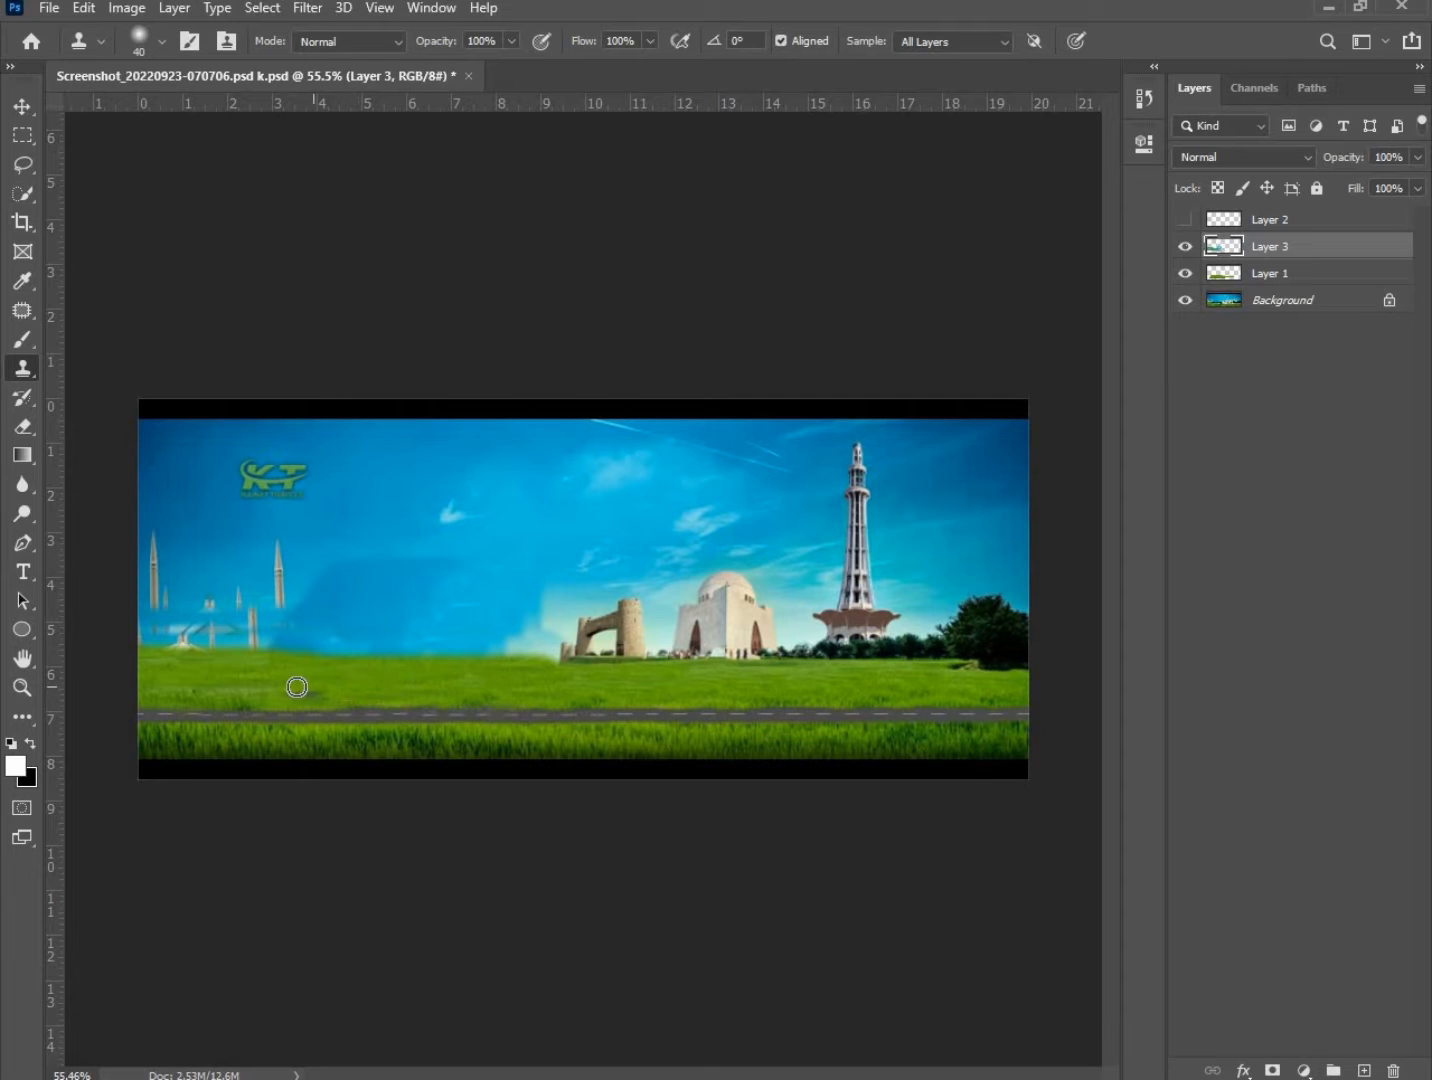
{"action": "scroll", "coordinate": [344, 646], "scroll_direction": "down", "scroll_amount": 2}
{"action": "scroll", "coordinate": [286, 641], "scroll_direction": "up", "scroll_amount": 4}
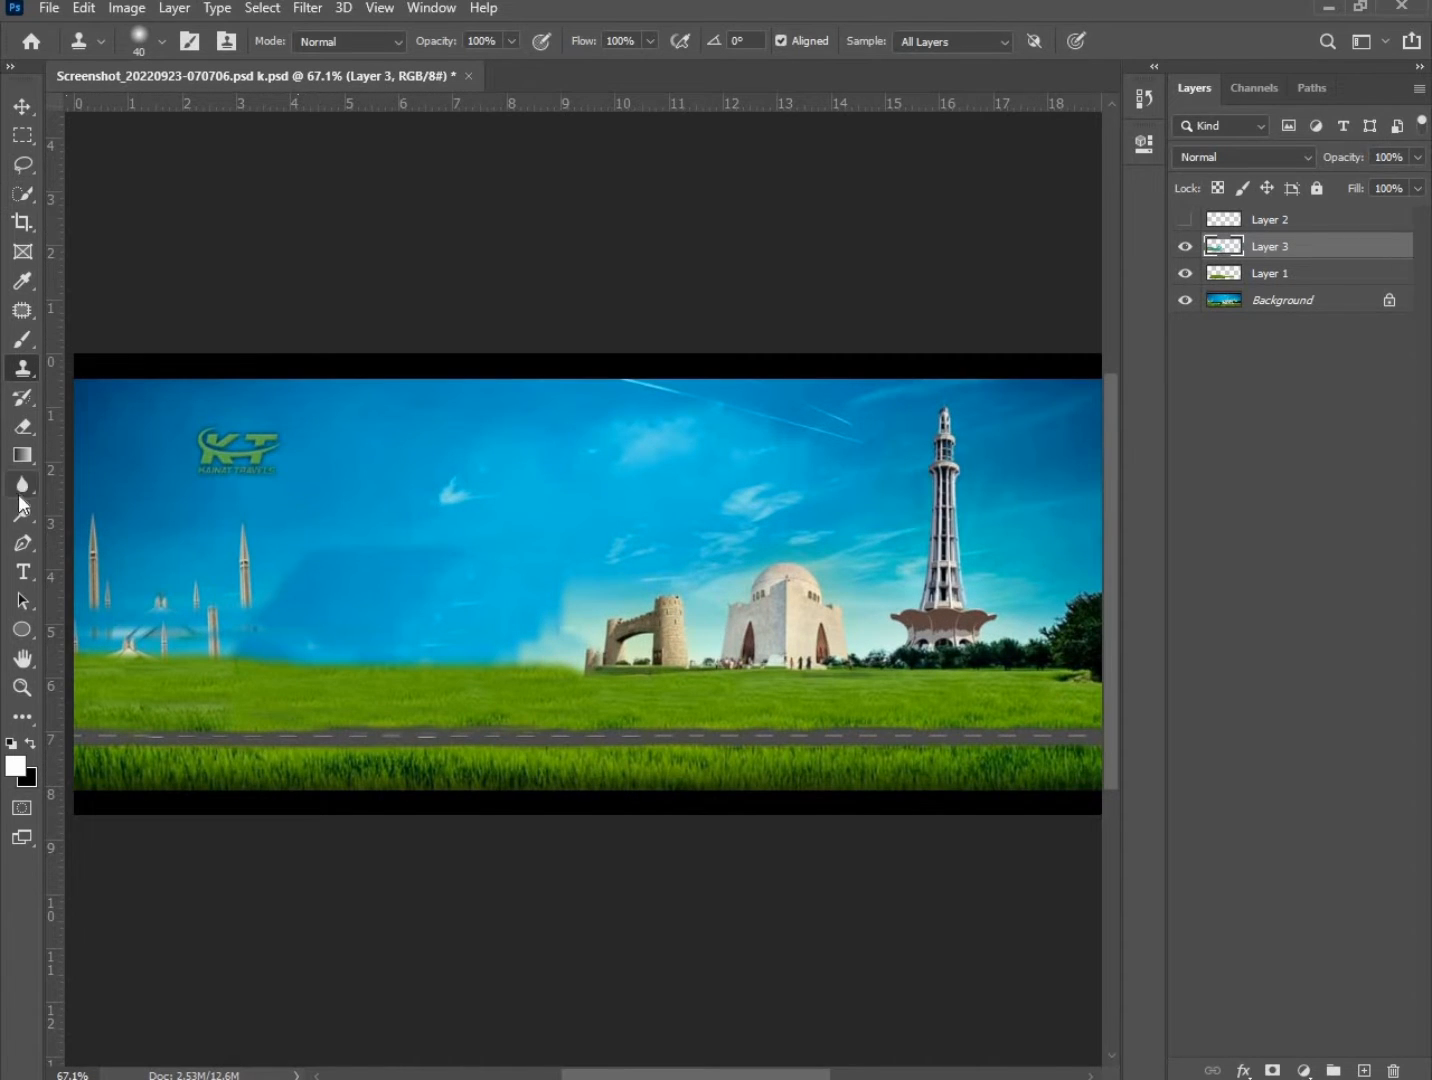
Outline the leftover mosque and minarets with the Patch tool and patch them on Layer 3, undoing the first attempt.
{"action": "left_click", "coordinate": [23, 310]}
{"action": "left_click", "coordinate": [111, 353]}
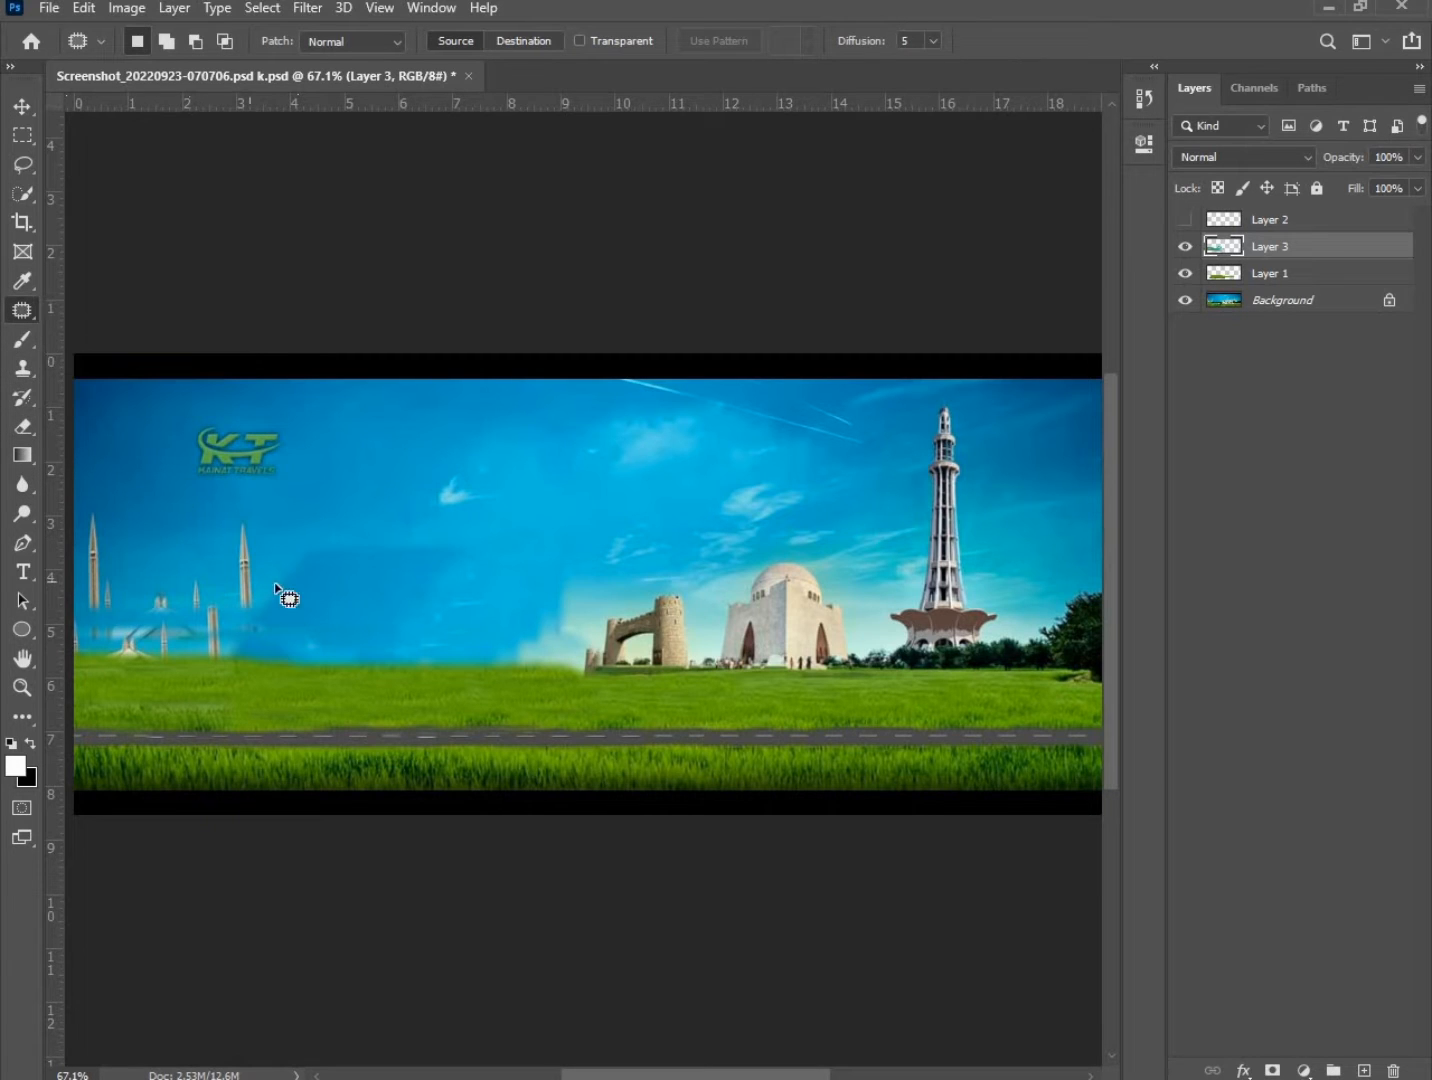
{"action": "mouse_move", "coordinate": [277, 571]}
{"action": "left_mouse_down"}
{"action": "mouse_move", "coordinate": [265, 519]}
{"action": "mouse_move", "coordinate": [206, 501]}
{"action": "left_mouse_up"}
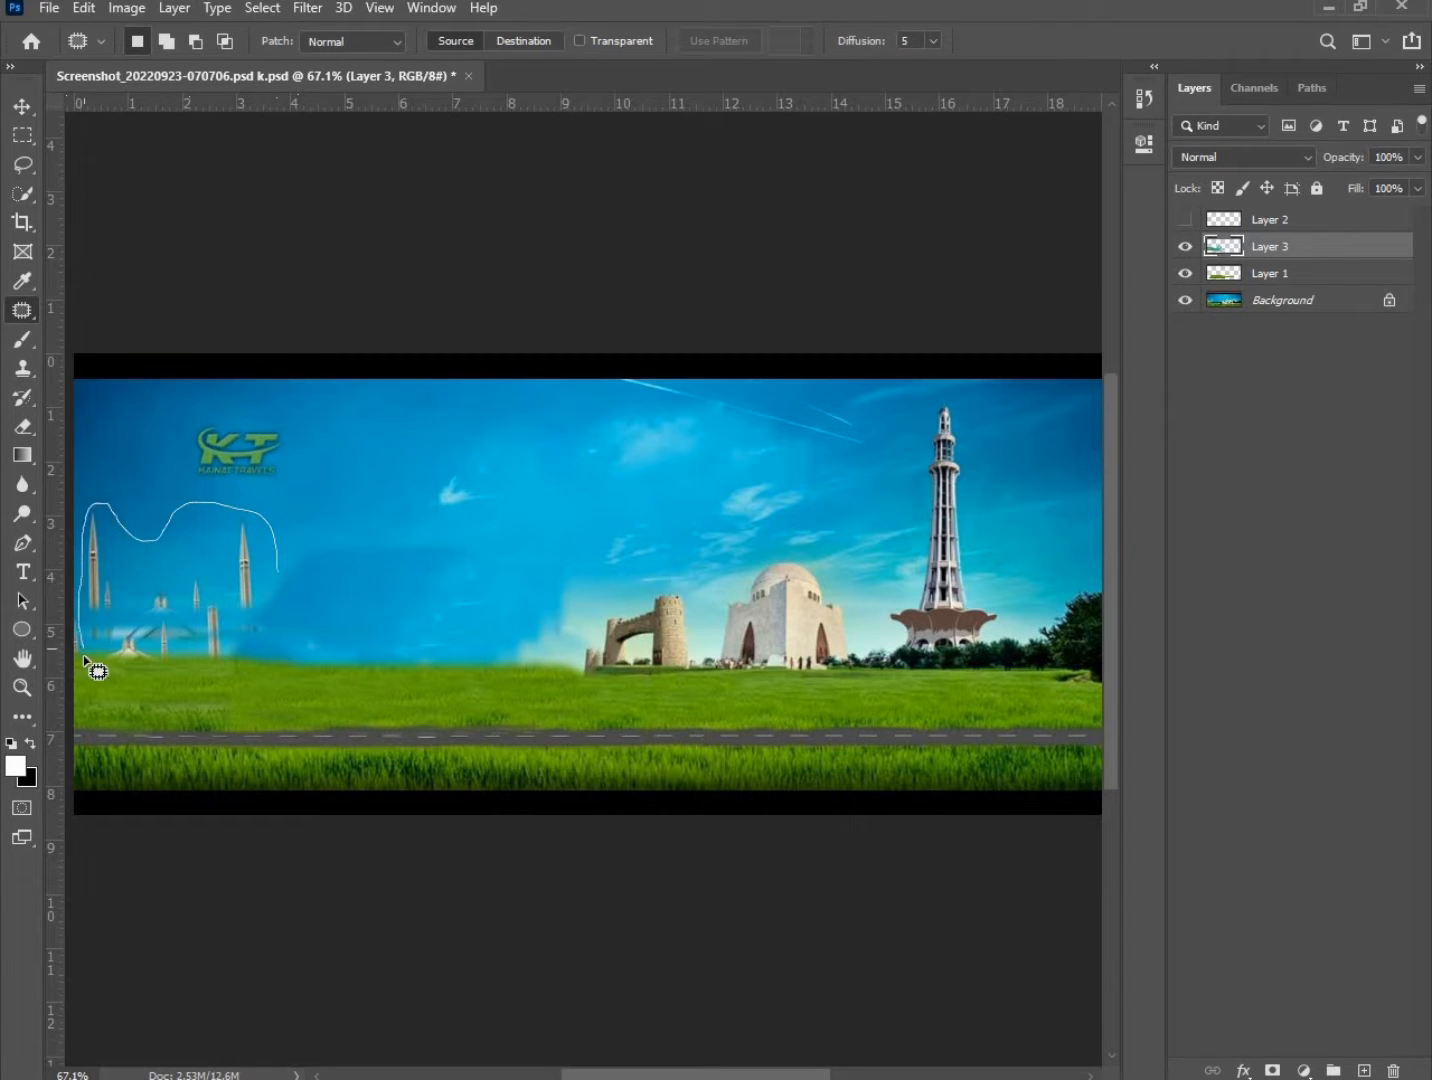
{"action": "left_click_drag", "start_coordinate": [231, 598], "coordinate": [175, 589]}
{"action": "key", "text": "ctrl+z"}
{"action": "key", "text": "ctrl+z"}
{"action": "mouse_move", "coordinate": [270, 522]}
{"action": "left_mouse_down"}
{"action": "mouse_move", "coordinate": [222, 509]}
{"action": "mouse_move", "coordinate": [131, 500]}
{"action": "mouse_move", "coordinate": [78, 523]}
{"action": "mouse_move", "coordinate": [77, 579]}
{"action": "left_mouse_up"}
{"action": "mouse_move", "coordinate": [101, 651]}
{"action": "left_mouse_down"}
{"action": "mouse_move", "coordinate": [240, 644]}
{"action": "mouse_move", "coordinate": [273, 572]}
{"action": "mouse_move", "coordinate": [270, 530]}
{"action": "left_mouse_up"}
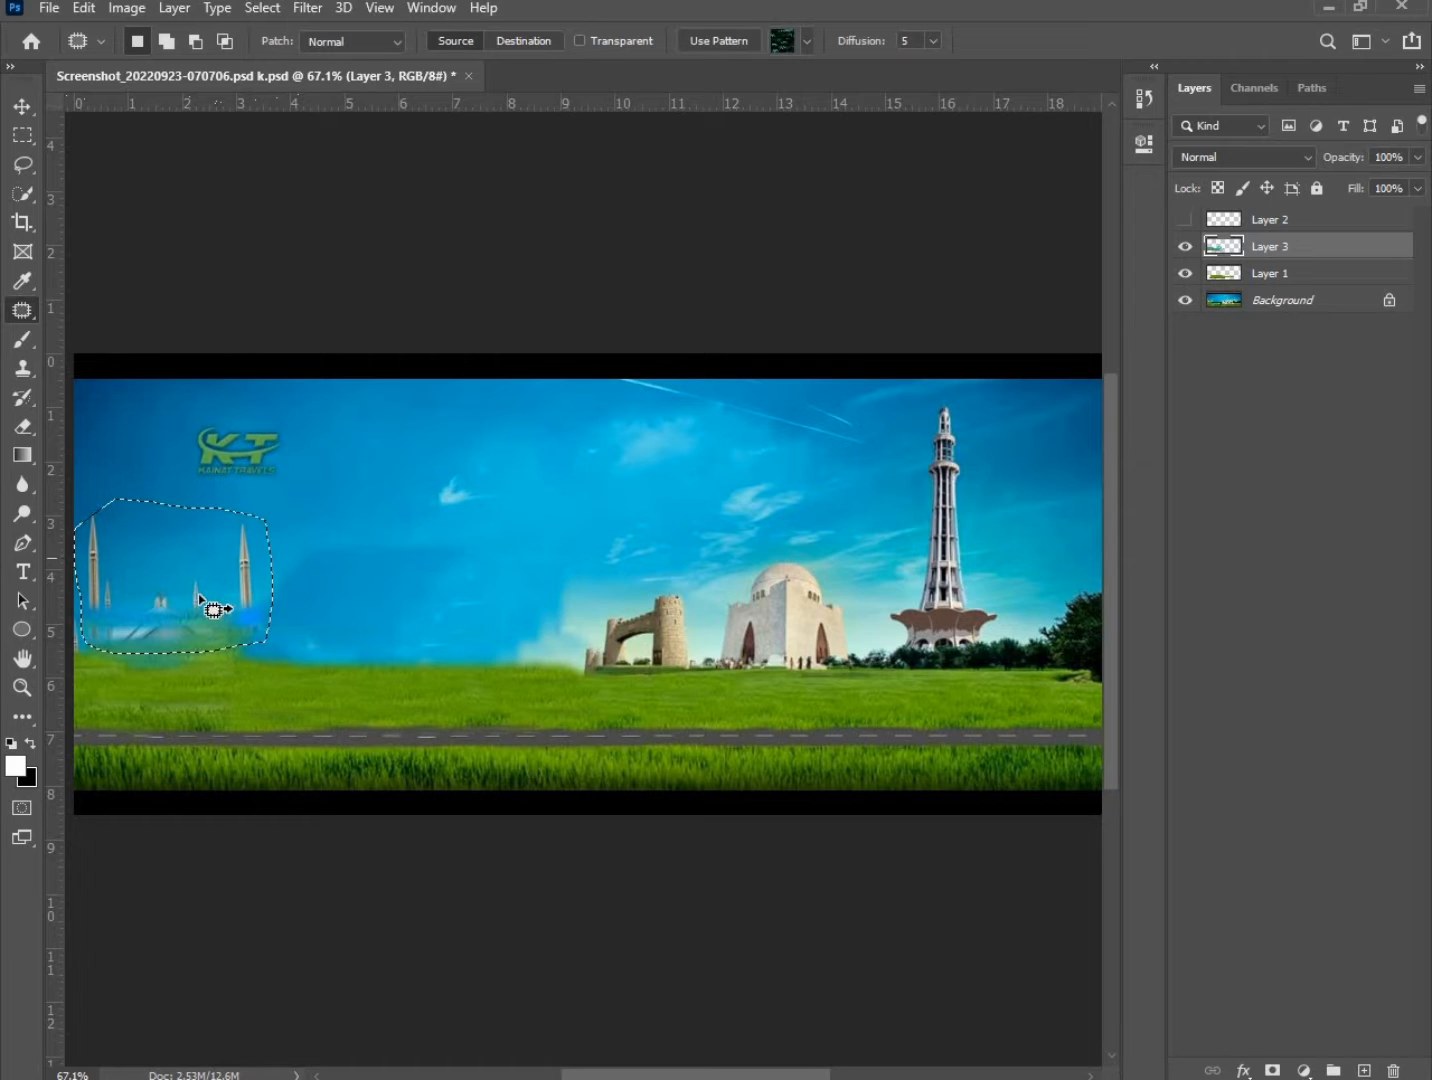
Patch the remaining minarets on the Background layer with the area above them, and clear the selection.
{"action": "left_click", "coordinate": [1280, 300]}
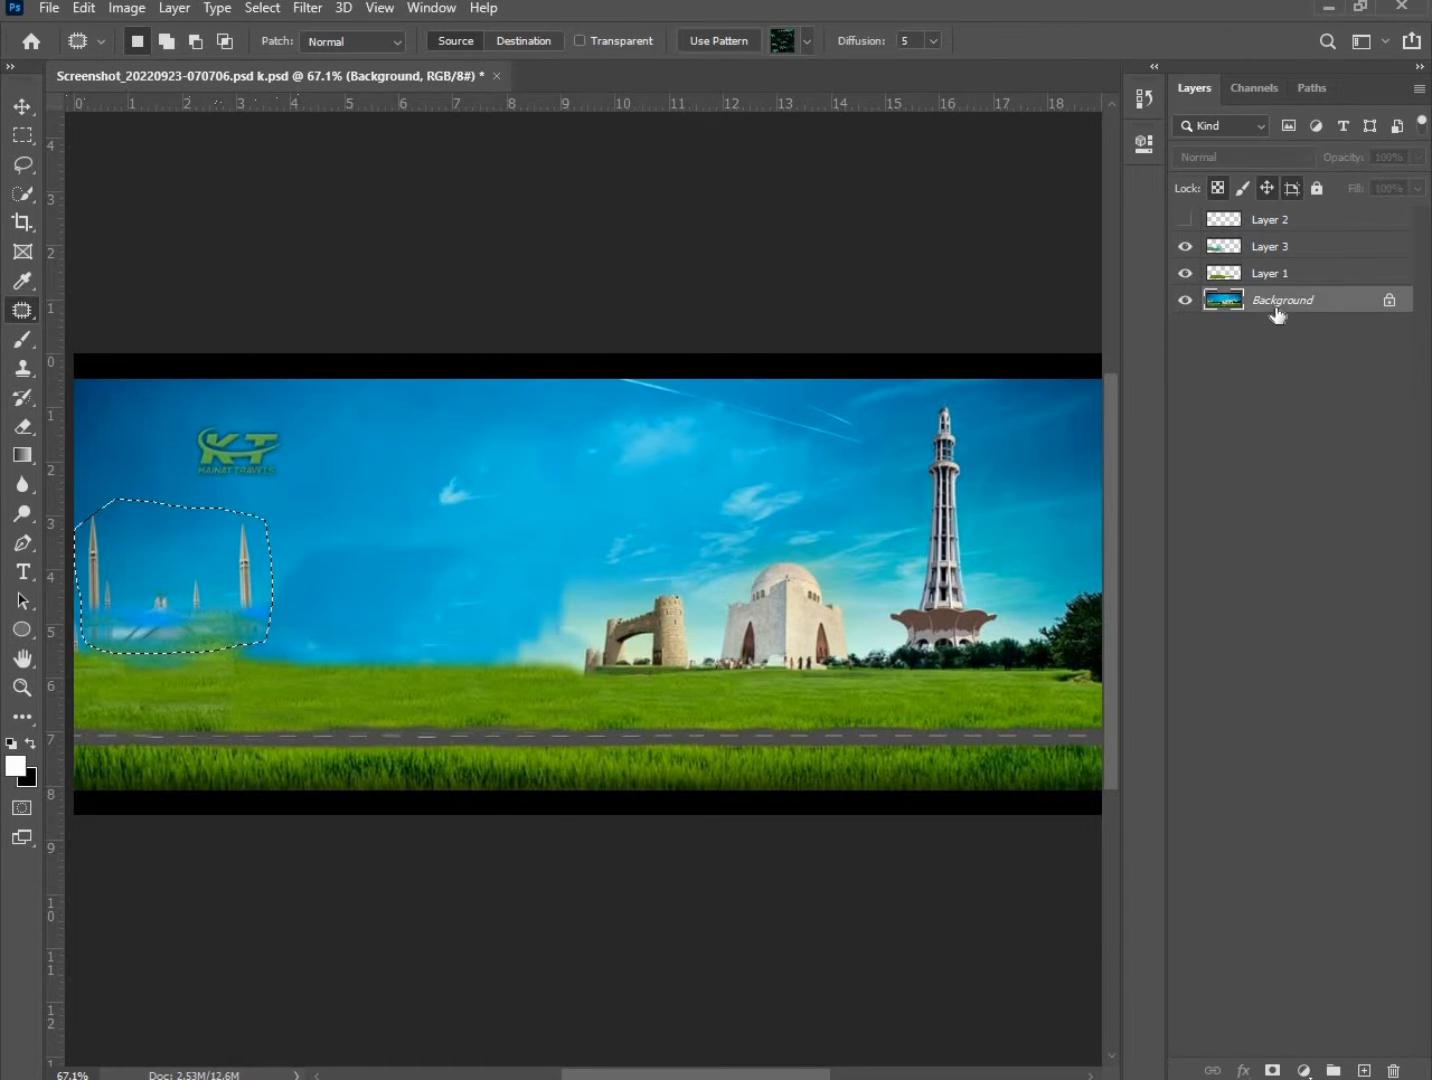
{"action": "mouse_move", "coordinate": [221, 598]}
{"action": "left_mouse_down"}
{"action": "mouse_move", "coordinate": [215, 536]}
{"action": "mouse_move", "coordinate": [212, 568]}
{"action": "left_mouse_up"}
{"action": "left_click", "coordinate": [448, 440]}
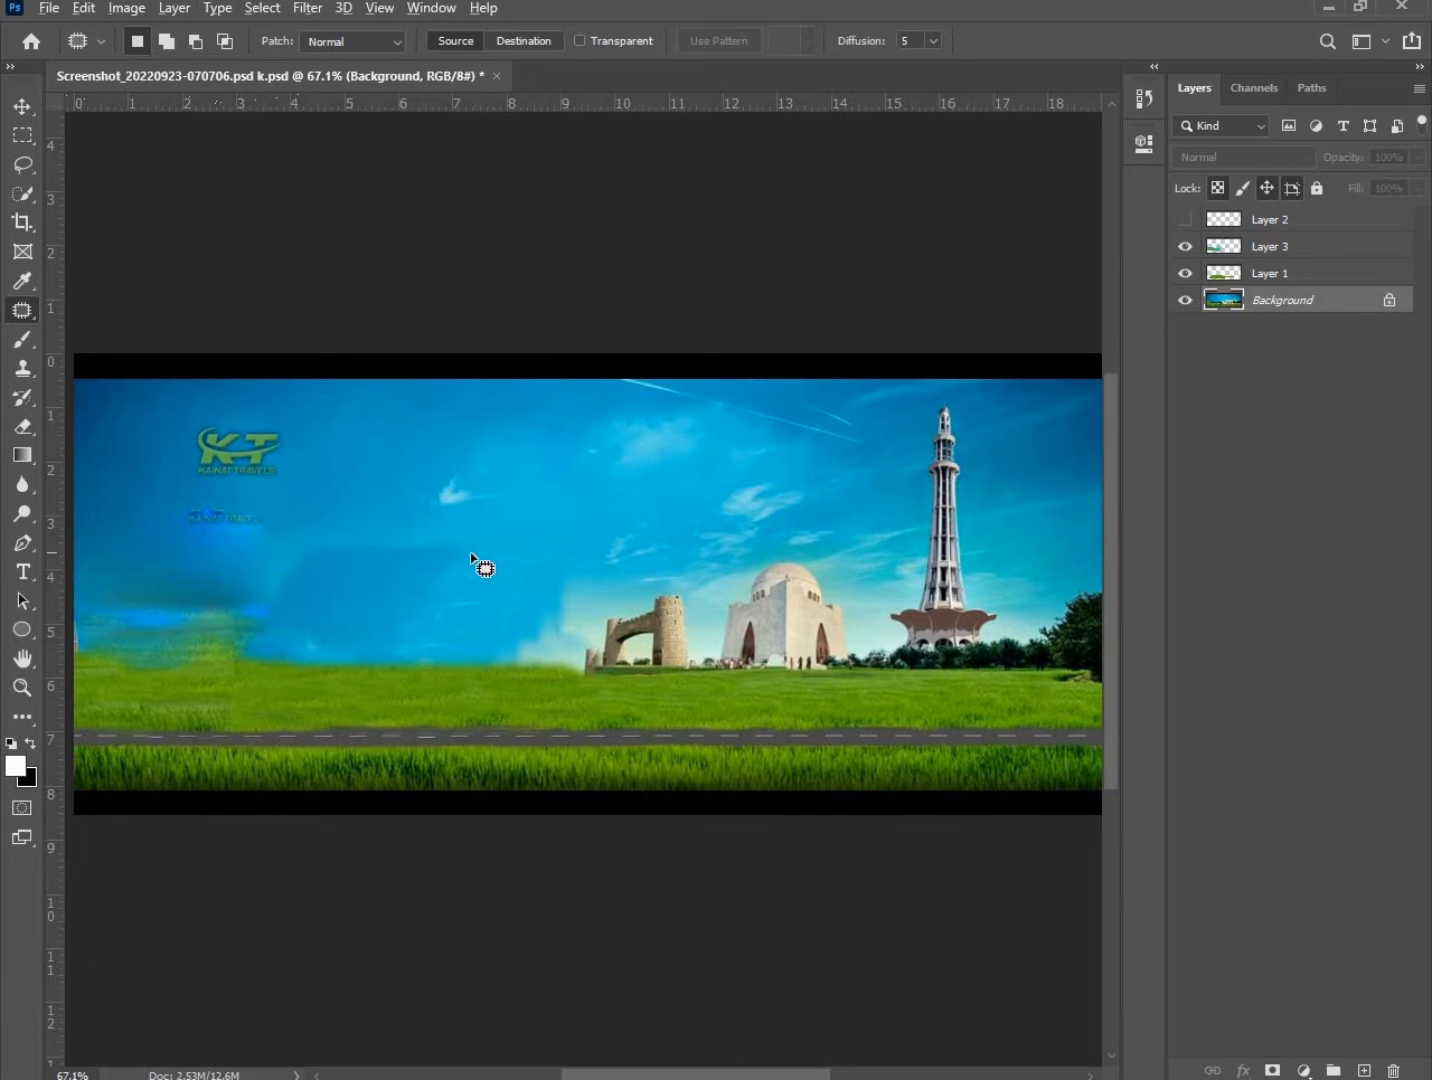
Patch sky over the KT logo and the ghosted logo text below it on the Background layer.
{"action": "mouse_move", "coordinate": [184, 417]}
{"action": "left_mouse_down"}
{"action": "mouse_move", "coordinate": [175, 488]}
{"action": "mouse_move", "coordinate": [318, 456]}
{"action": "left_mouse_up"}
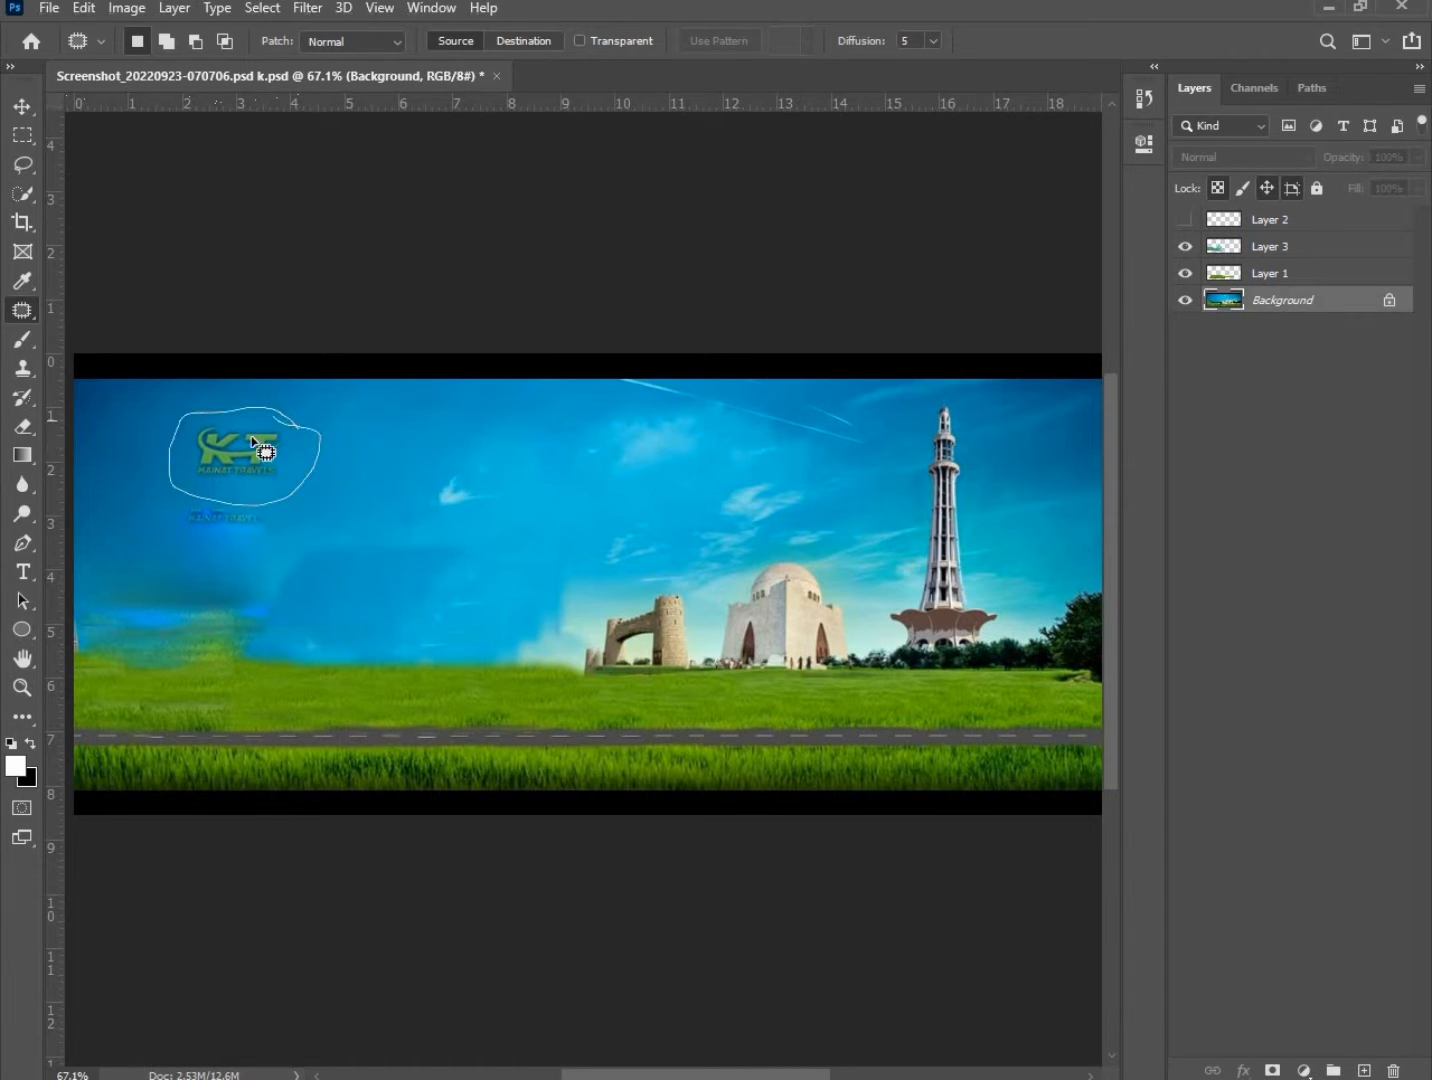
{"action": "mouse_move", "coordinate": [215, 449]}
{"action": "left_mouse_down"}
{"action": "mouse_move", "coordinate": [288, 451]}
{"action": "mouse_move", "coordinate": [200, 448]}
{"action": "mouse_move", "coordinate": [222, 449]}
{"action": "mouse_move", "coordinate": [173, 513]}
{"action": "left_mouse_up"}
{"action": "left_click", "coordinate": [361, 445]}
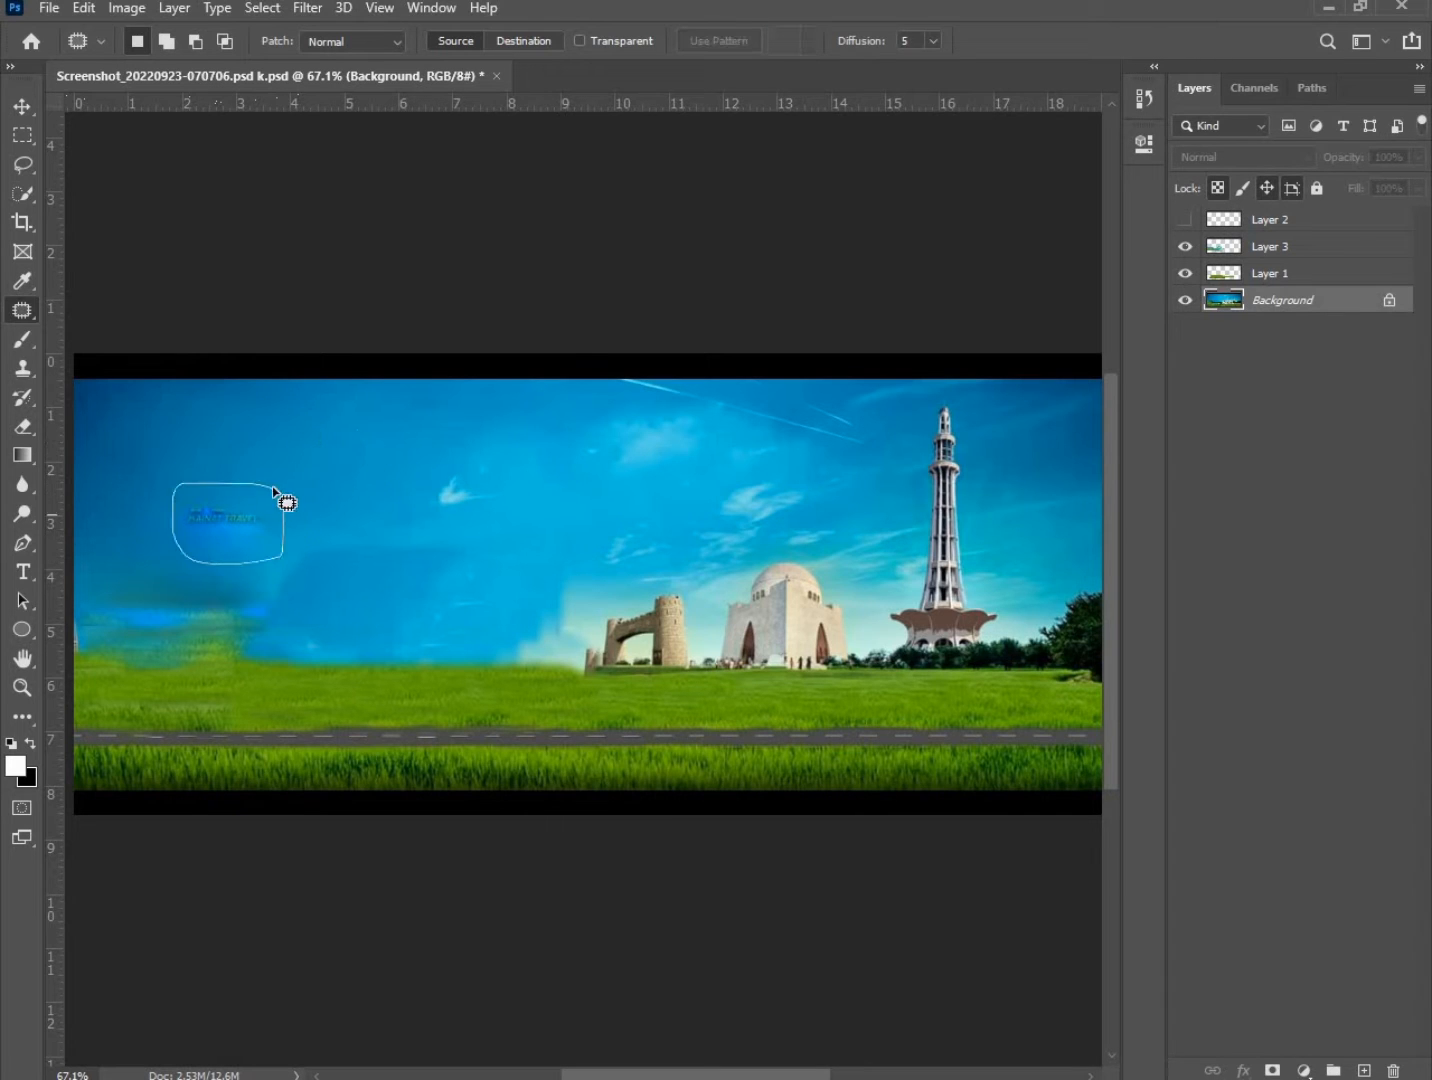
{"action": "left_click_drag", "start_coordinate": [272, 485], "coordinate": [281, 492]}
{"action": "left_click_drag", "start_coordinate": [207, 528], "coordinate": [249, 504]}
{"action": "left_click", "coordinate": [296, 497]}
Patch the dark smear where the white mosque stood with neighbouring sky, and clear the selection.
{"action": "mouse_move", "coordinate": [319, 588]}
{"action": "left_mouse_down"}
{"action": "mouse_move", "coordinate": [207, 552]}
{"action": "mouse_move", "coordinate": [92, 568]}
{"action": "mouse_move", "coordinate": [77, 619]}
{"action": "left_mouse_up"}
{"action": "left_click_drag", "start_coordinate": [300, 591], "coordinate": [300, 591]}
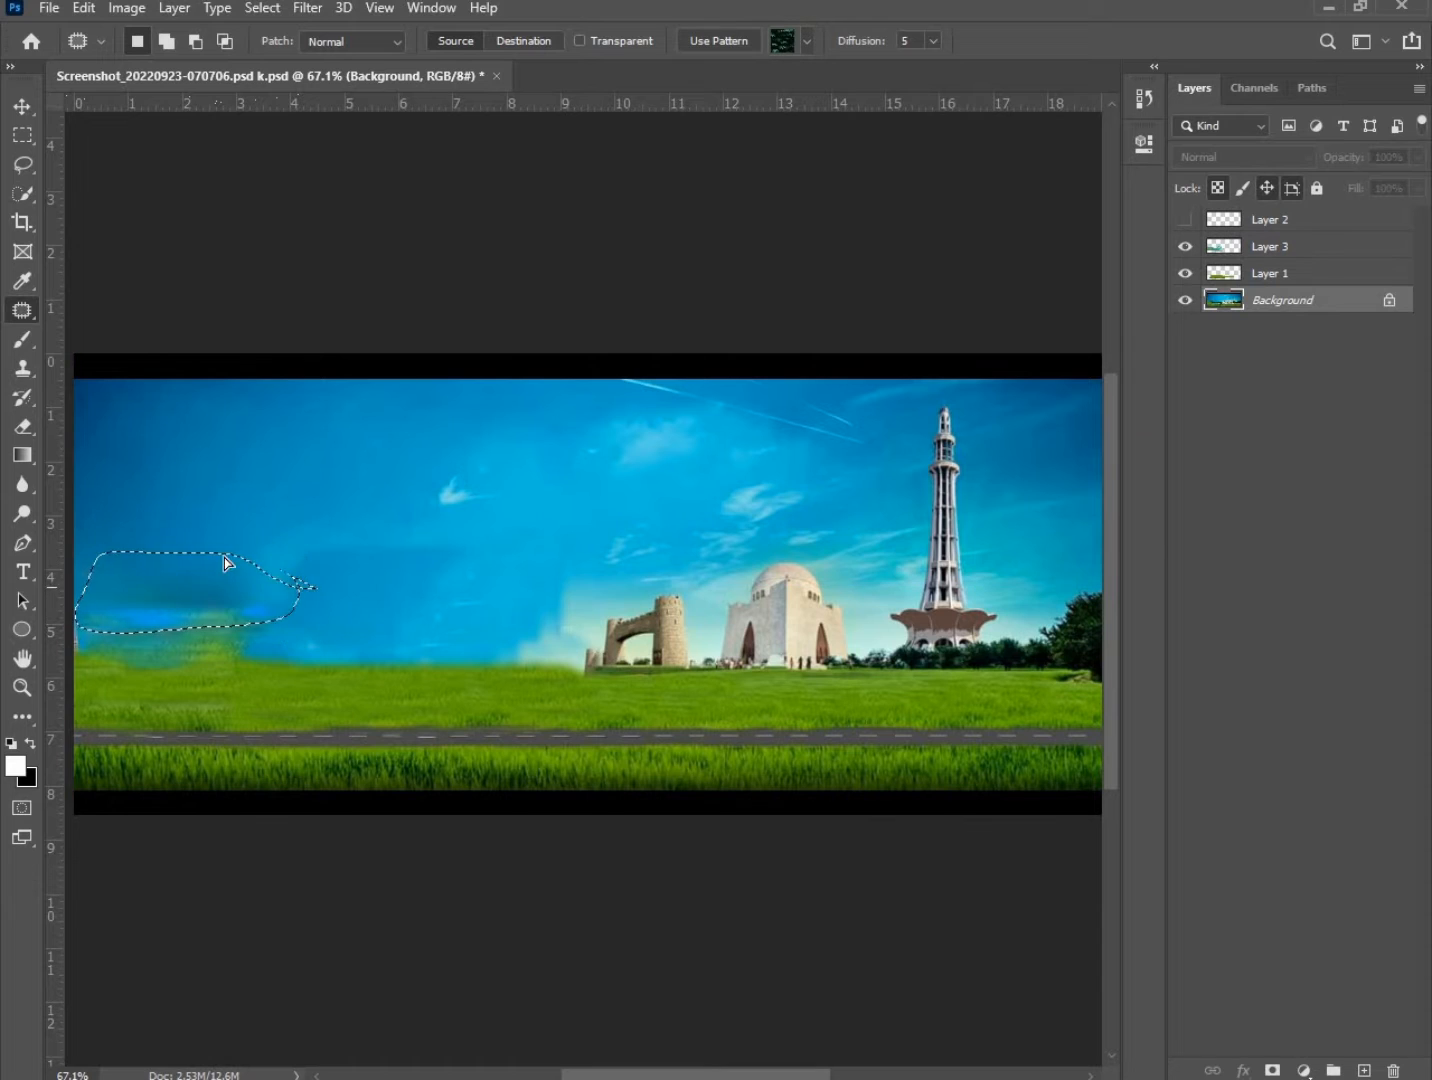
{"action": "left_click", "coordinate": [354, 566]}
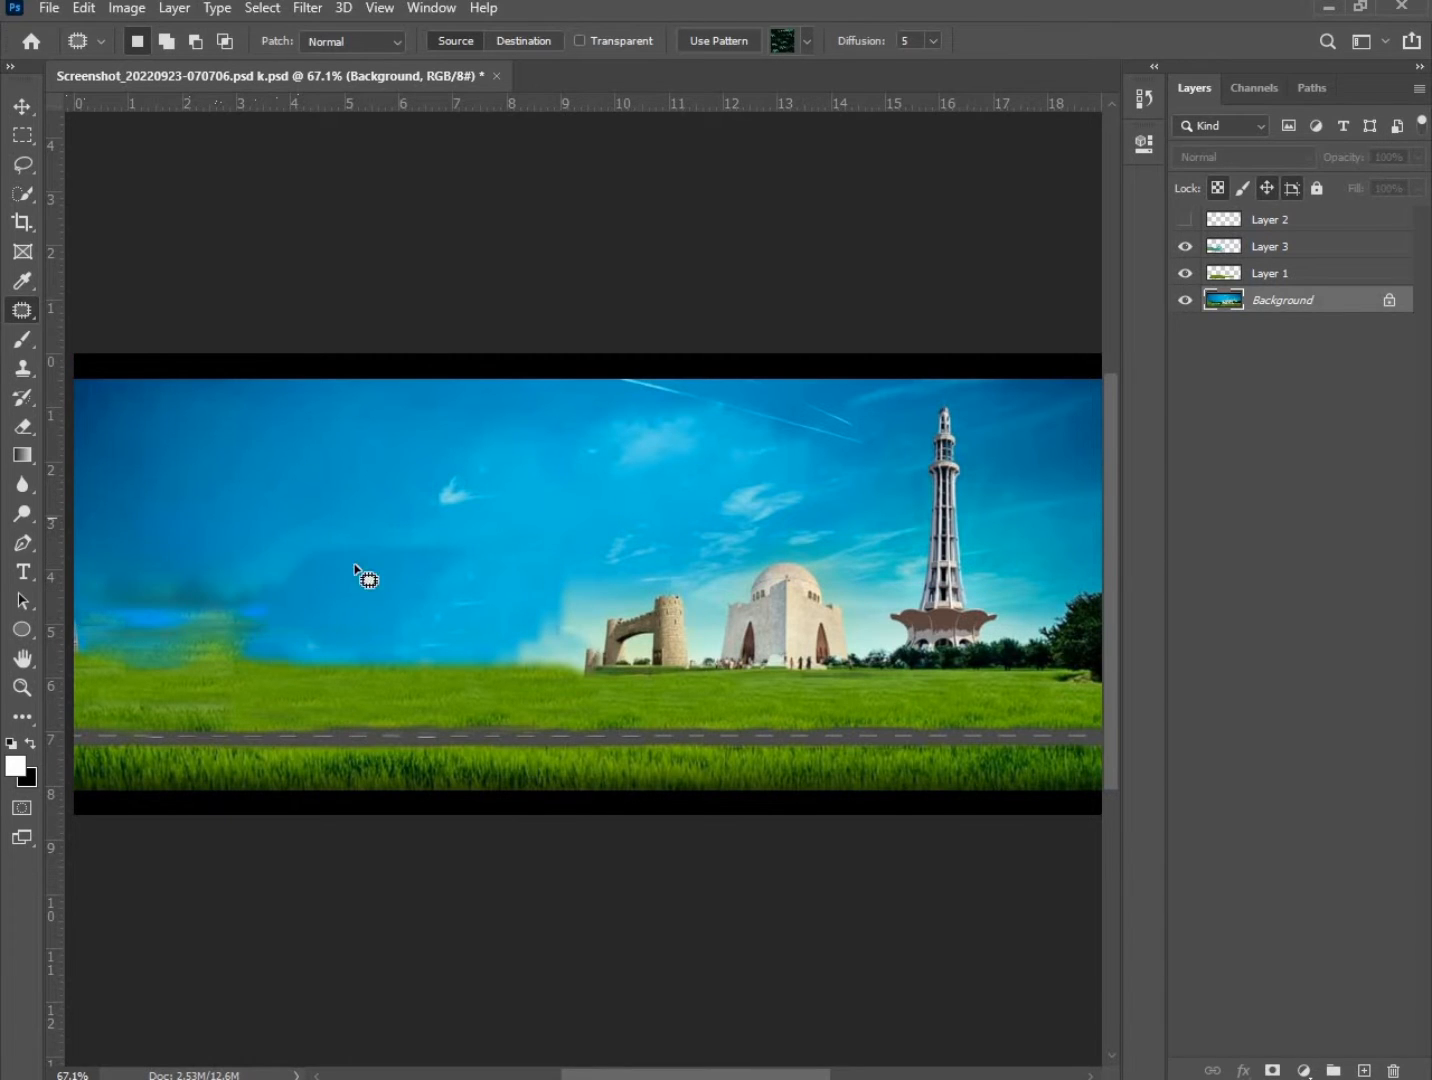
{"action": "left_click_drag", "start_coordinate": [353, 565], "coordinate": [165, 546]}
{"action": "mouse_move", "coordinate": [324, 561]}
{"action": "left_mouse_down"}
{"action": "mouse_move", "coordinate": [230, 576]}
{"action": "mouse_move", "coordinate": [310, 578]}
{"action": "left_mouse_up"}
{"action": "left_click_drag", "start_coordinate": [222, 575], "coordinate": [308, 585]}
{"action": "key", "text": "ctrl+d"}
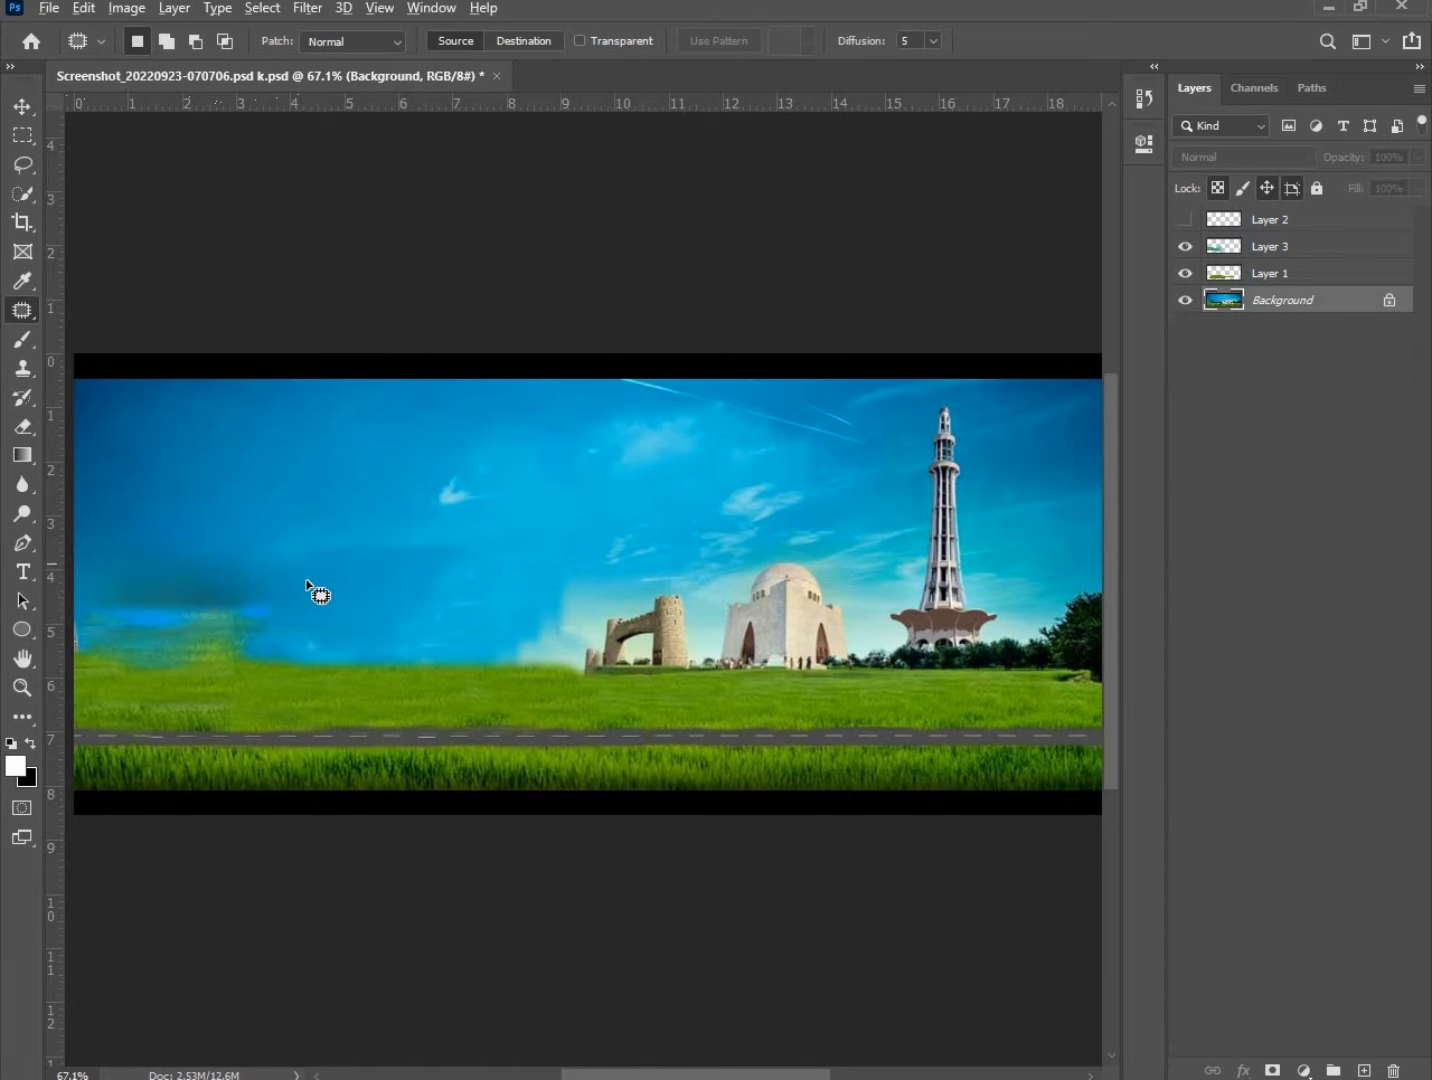
Patch out the stone gate and its blurred remains beside the domed mausoleum on the Background layer.
{"action": "scroll", "coordinate": [308, 585], "scroll_direction": "down", "scroll_amount": 4}
{"action": "scroll", "coordinate": [224, 593], "scroll_direction": "up", "scroll_amount": 3}
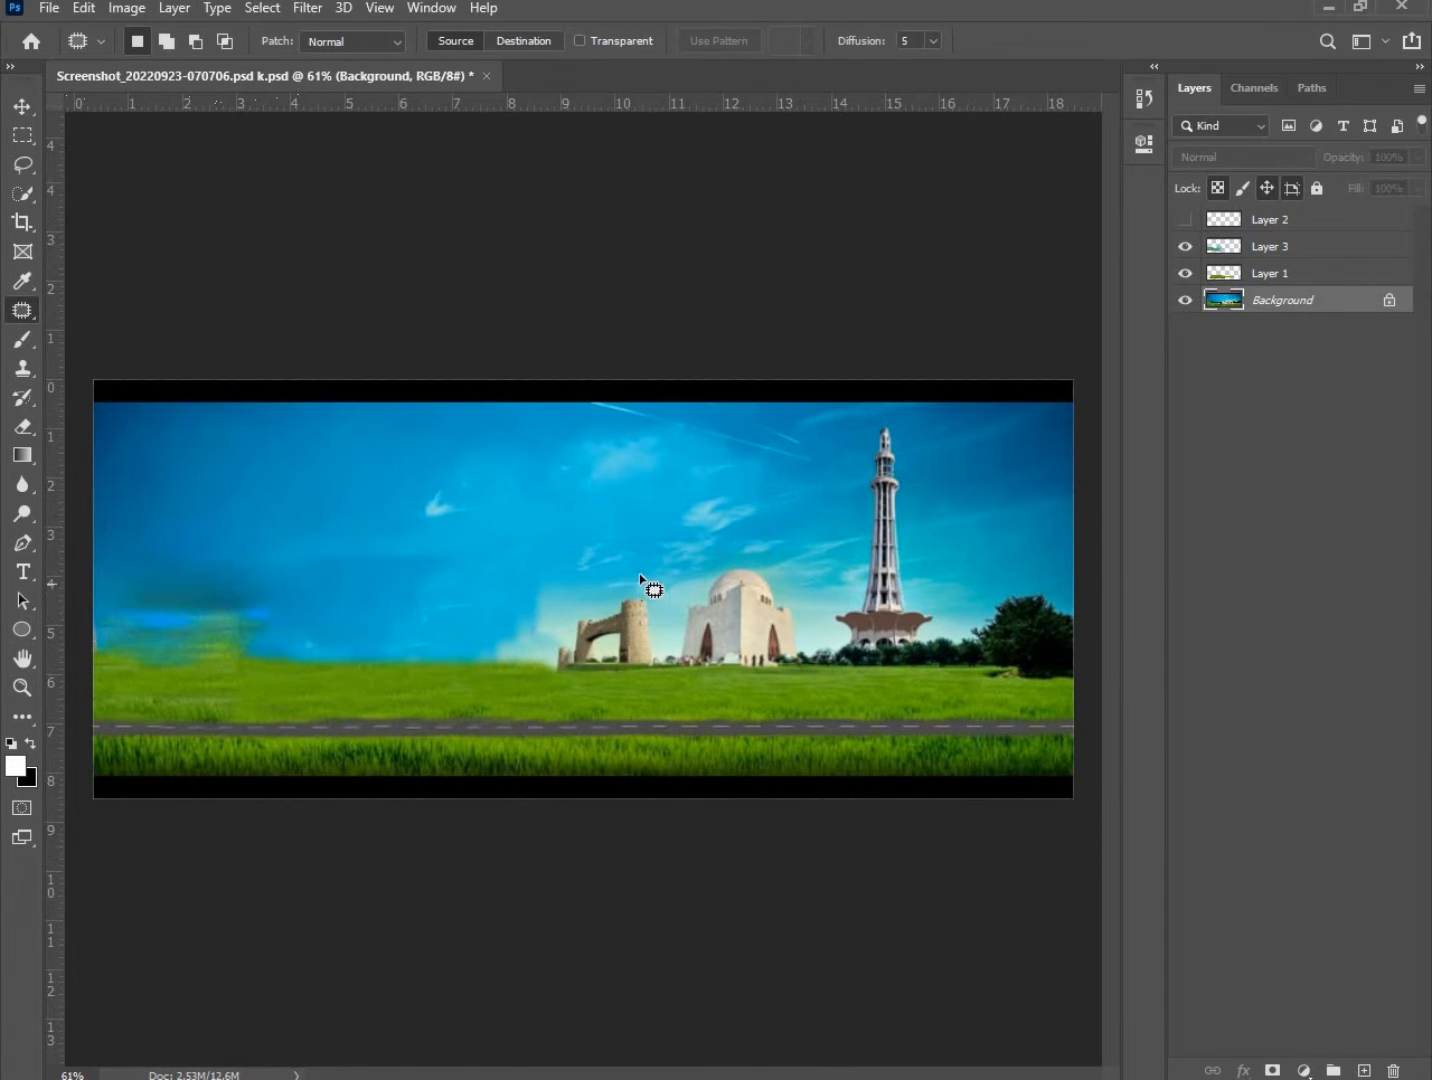
{"action": "mouse_move", "coordinate": [657, 577]}
{"action": "left_mouse_down"}
{"action": "mouse_move", "coordinate": [616, 603]}
{"action": "mouse_move", "coordinate": [620, 561]}
{"action": "mouse_move", "coordinate": [602, 605]}
{"action": "left_mouse_up"}
{"action": "key", "text": "ctrl+d"}
{"action": "mouse_move", "coordinate": [655, 542]}
{"action": "left_mouse_down"}
{"action": "mouse_move", "coordinate": [569, 565]}
{"action": "mouse_move", "coordinate": [574, 631]}
{"action": "mouse_move", "coordinate": [648, 607]}
{"action": "mouse_move", "coordinate": [673, 552]}
{"action": "mouse_move", "coordinate": [599, 547]}
{"action": "left_mouse_up"}
{"action": "left_click_drag", "start_coordinate": [586, 598], "coordinate": [551, 595]}
{"action": "key", "text": "ctrl+d"}
{"action": "left_click_drag", "start_coordinate": [677, 580], "coordinate": [499, 634]}
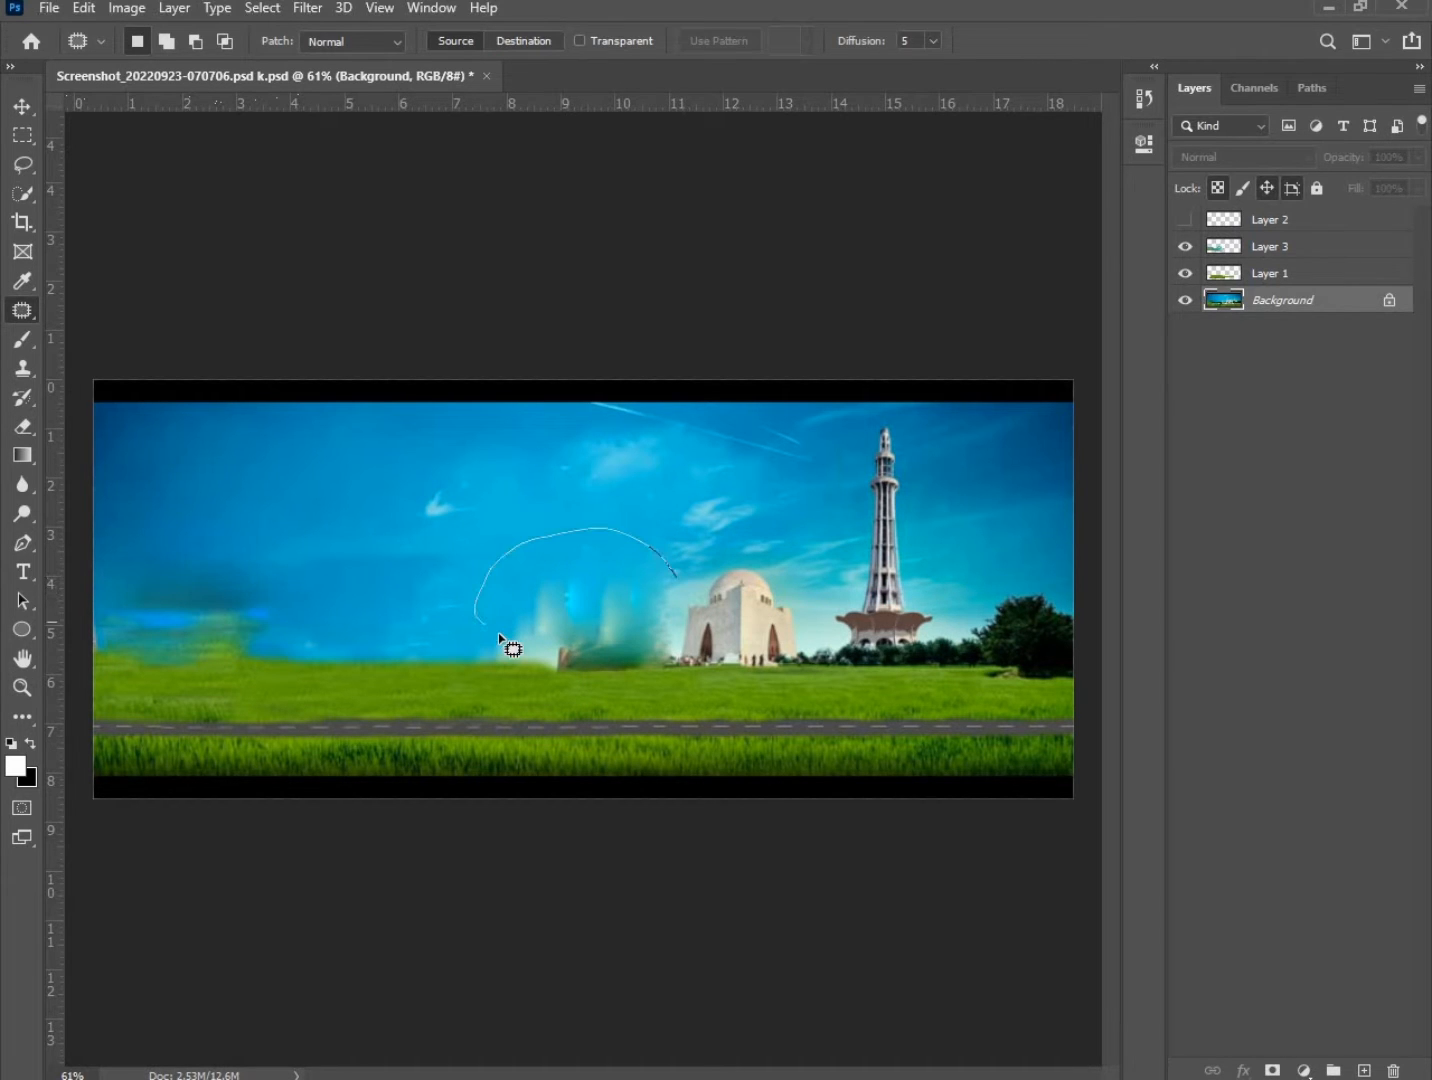
{"action": "mouse_move", "coordinate": [676, 605]}
{"action": "left_mouse_down"}
{"action": "mouse_move", "coordinate": [558, 607]}
{"action": "mouse_move", "coordinate": [650, 596]}
{"action": "mouse_move", "coordinate": [712, 539]}
{"action": "left_mouse_up"}
{"action": "key", "text": "ctrl+d"}
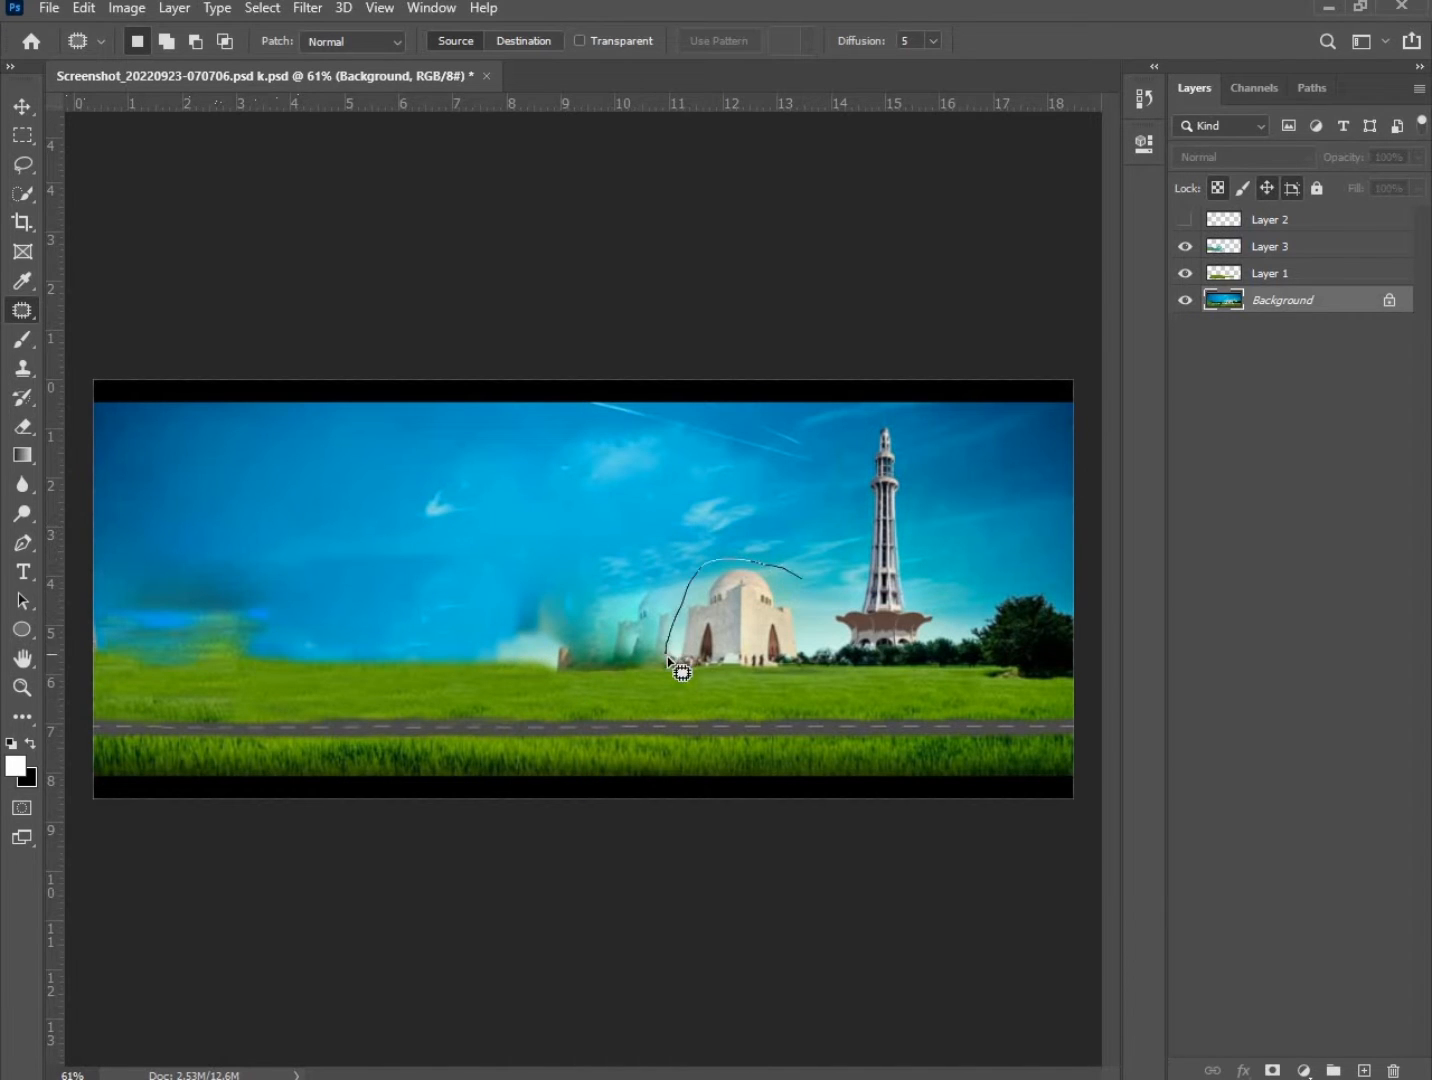
Patch out the white domed mausoleum and its ghosted copies with surrounding sky on the Background layer.
{"action": "mouse_move", "coordinate": [792, 571]}
{"action": "left_mouse_down"}
{"action": "mouse_move", "coordinate": [695, 623]}
{"action": "mouse_move", "coordinate": [677, 612]}
{"action": "left_mouse_up"}
{"action": "key", "text": "ctrl+d"}
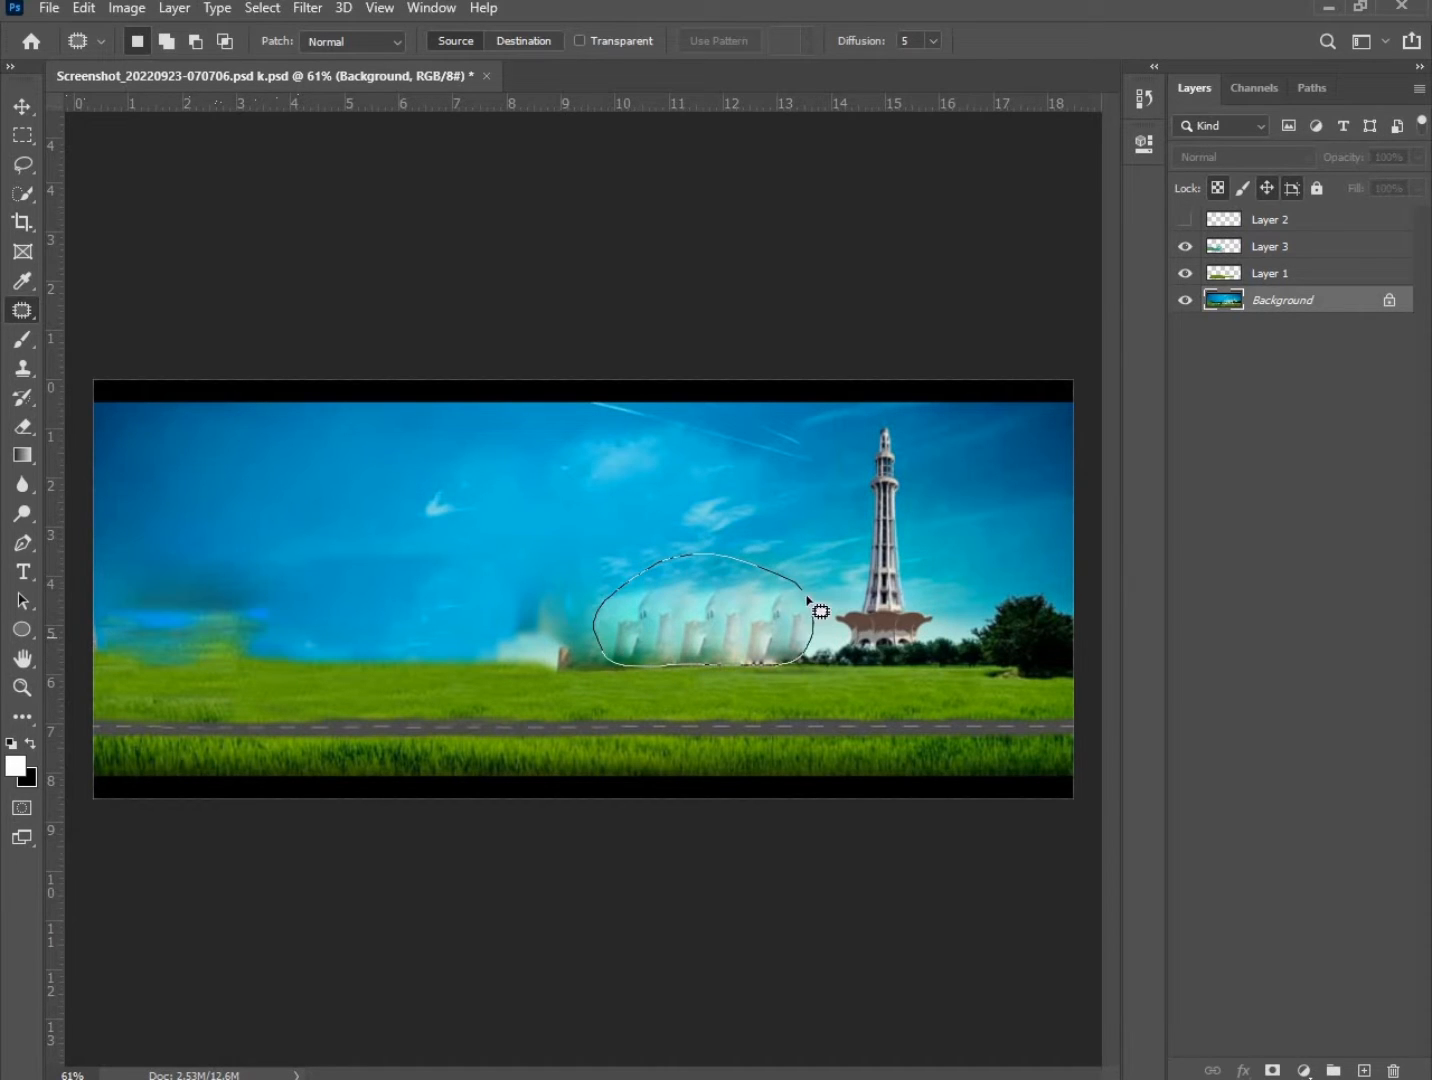
{"action": "left_click_drag", "start_coordinate": [807, 597], "coordinate": [811, 607]}
{"action": "mouse_move", "coordinate": [710, 618]}
{"action": "left_mouse_down"}
{"action": "mouse_move", "coordinate": [718, 587]}
{"action": "mouse_move", "coordinate": [698, 597]}
{"action": "left_mouse_up"}
{"action": "key", "text": "ctrl+d"}
Patch the whole smeared area between the open sky and the tall minaret tower, and clear the selection.
{"action": "scroll", "coordinate": [596, 634], "scroll_direction": "up", "scroll_amount": 4}
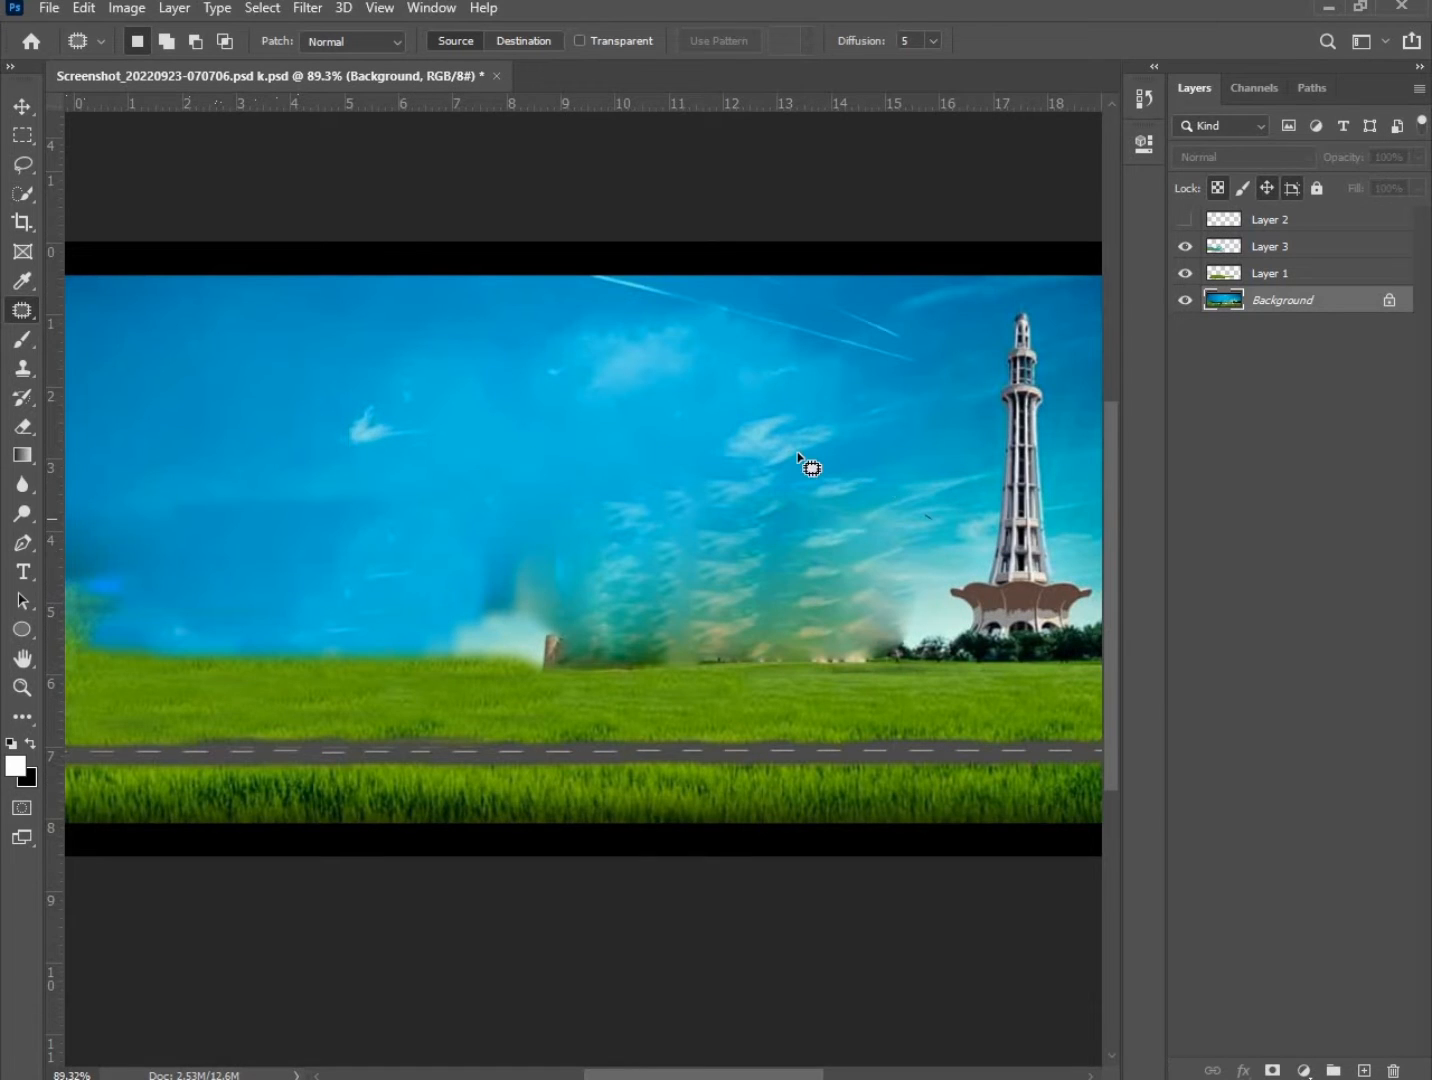
{"action": "left_click_drag", "start_coordinate": [930, 517], "coordinate": [469, 587]}
{"action": "mouse_move", "coordinate": [862, 665]}
{"action": "left_mouse_down"}
{"action": "mouse_move", "coordinate": [922, 590]}
{"action": "mouse_move", "coordinate": [928, 512]}
{"action": "left_mouse_up"}
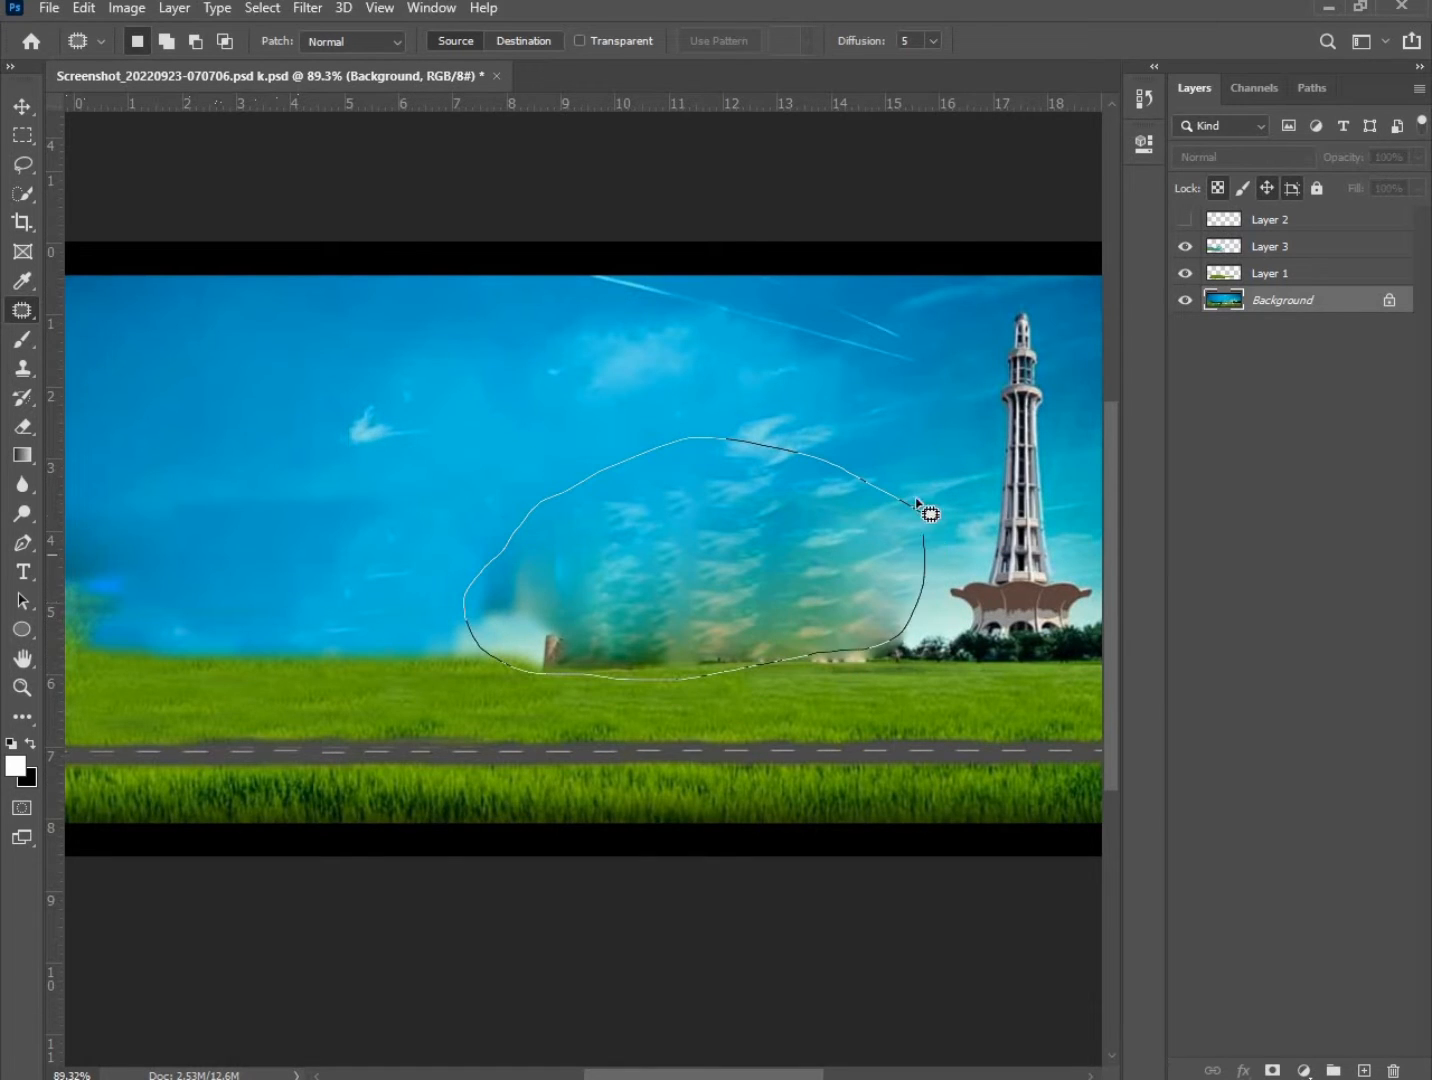
{"action": "mouse_move", "coordinate": [745, 566]}
{"action": "left_mouse_down"}
{"action": "mouse_move", "coordinate": [629, 558]}
{"action": "mouse_move", "coordinate": [690, 560]}
{"action": "mouse_move", "coordinate": [651, 560]}
{"action": "mouse_move", "coordinate": [727, 572]}
{"action": "mouse_move", "coordinate": [696, 576]}
{"action": "mouse_move", "coordinate": [748, 598]}
{"action": "left_mouse_up"}
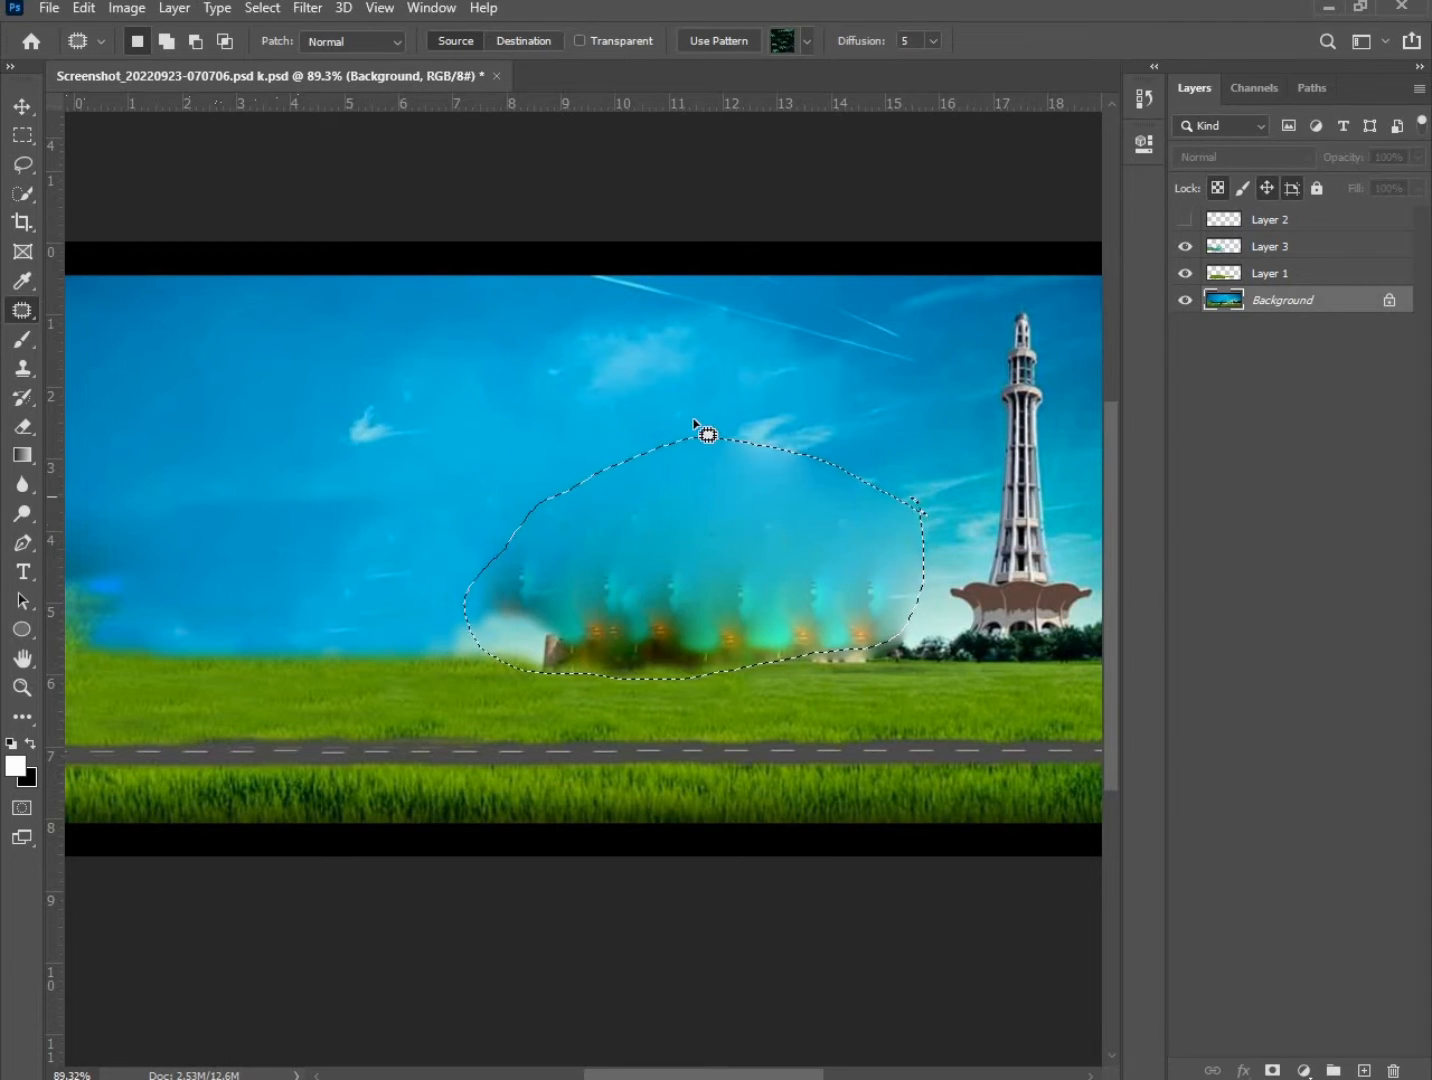
{"action": "key", "text": "ctrl+d"}
{"action": "scroll", "coordinate": [711, 579], "scroll_direction": "down", "scroll_amount": 2}
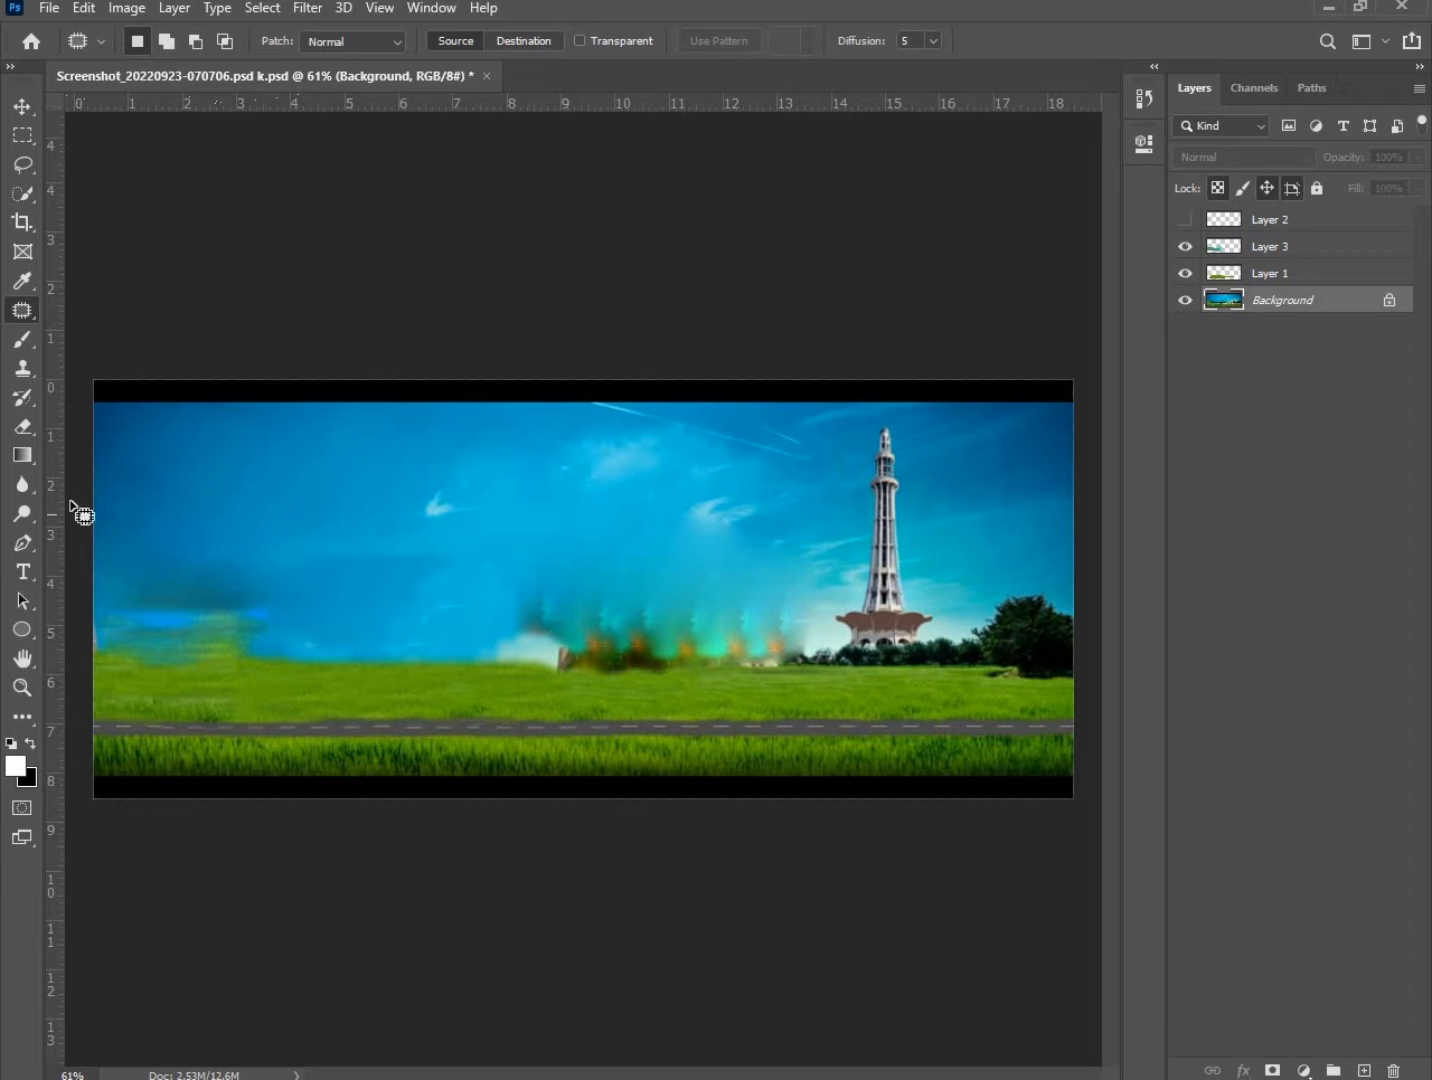
Open the white mosque PNG as its own document and return to the banner document.
{"action": "left_click", "coordinate": [56, 11]}
{"action": "left_click", "coordinate": [75, 52]}
{"action": "left_click", "coordinate": [745, 200]}
{"action": "double_click", "coordinate": [745, 200]}
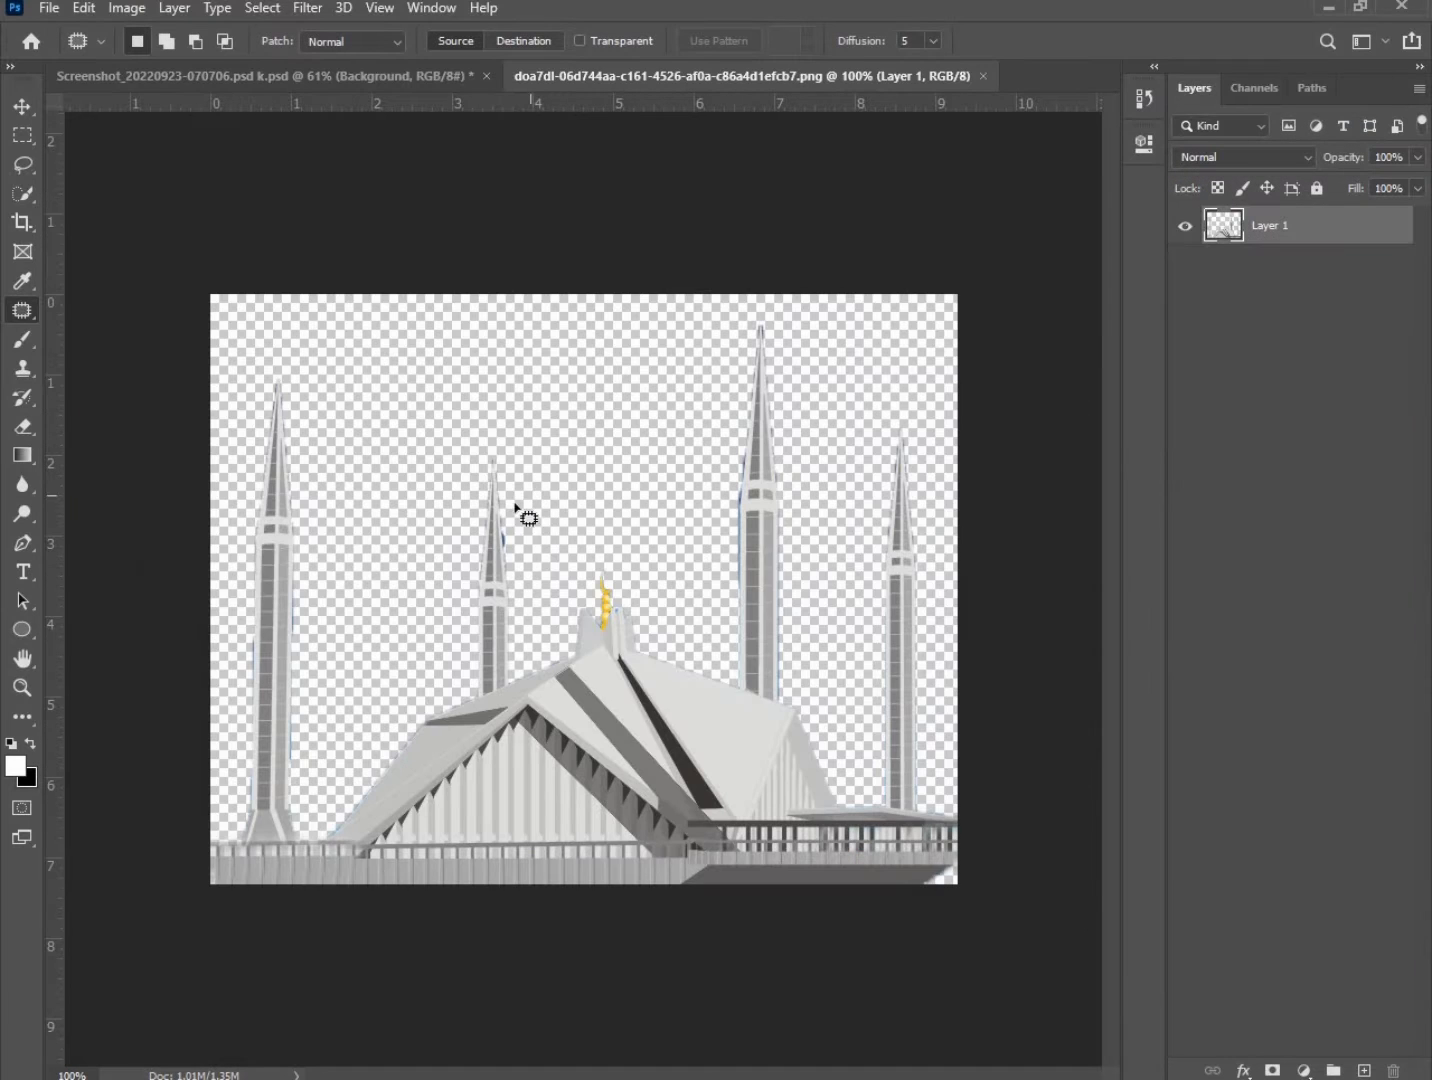
{"action": "left_click", "coordinate": [300, 76]}
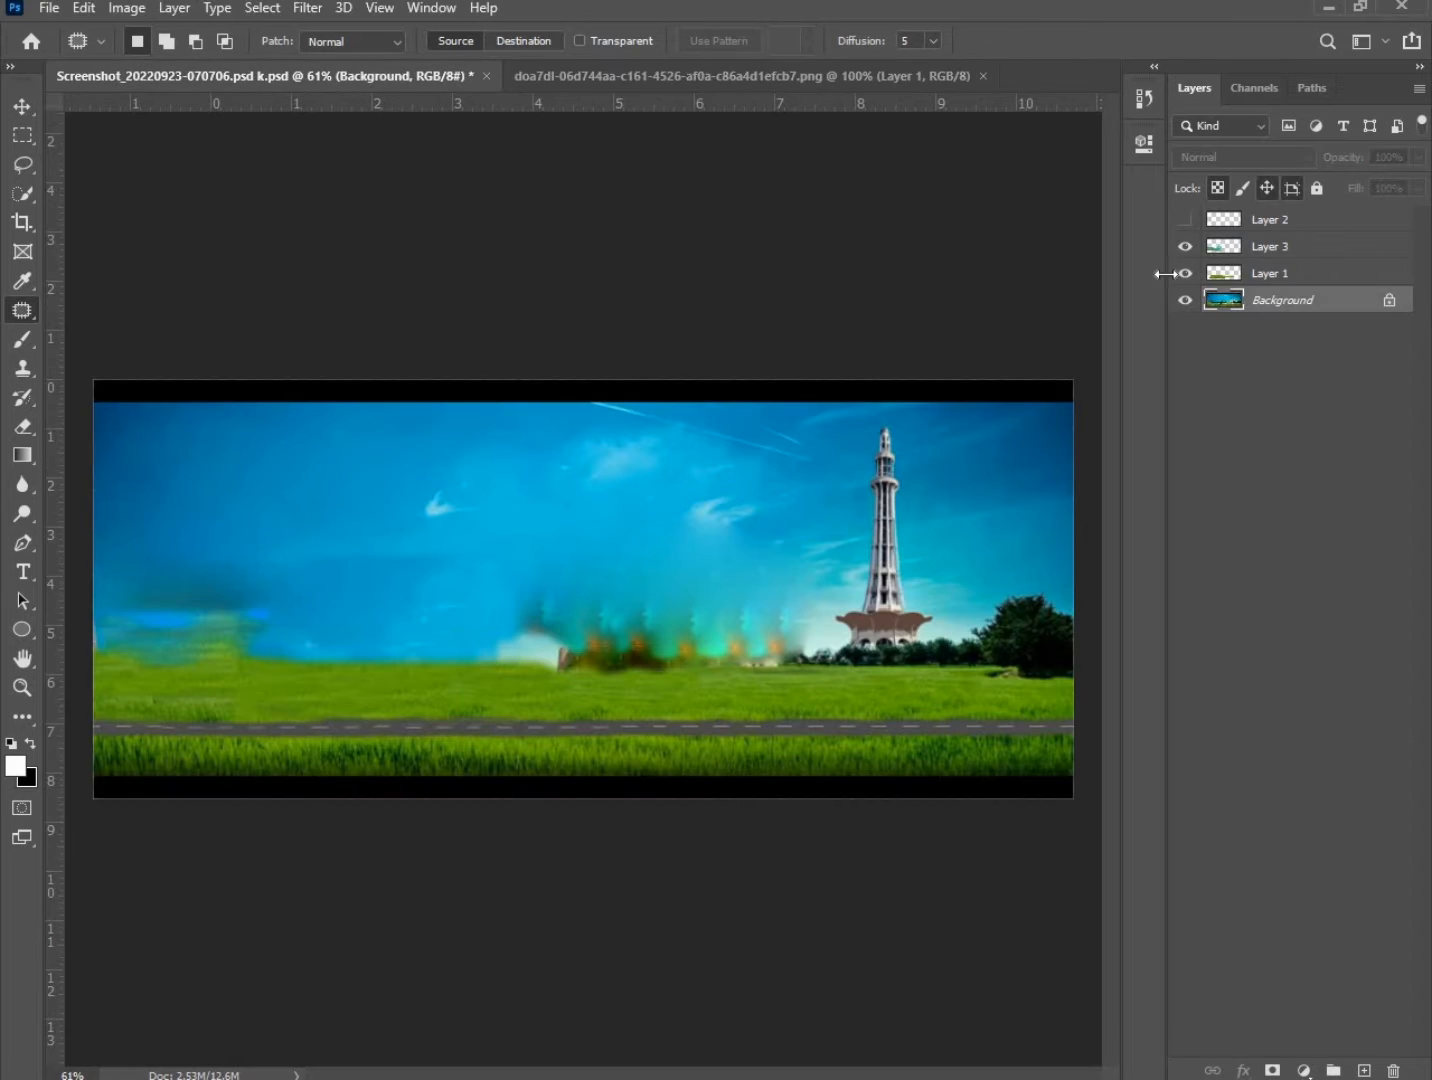
Show Layer 2 again and select only its white mosque with the Move tool.
{"action": "left_click", "coordinate": [1184, 246]}
{"action": "left_click", "coordinate": [1185, 246]}
{"action": "left_click", "coordinate": [1183, 221]}
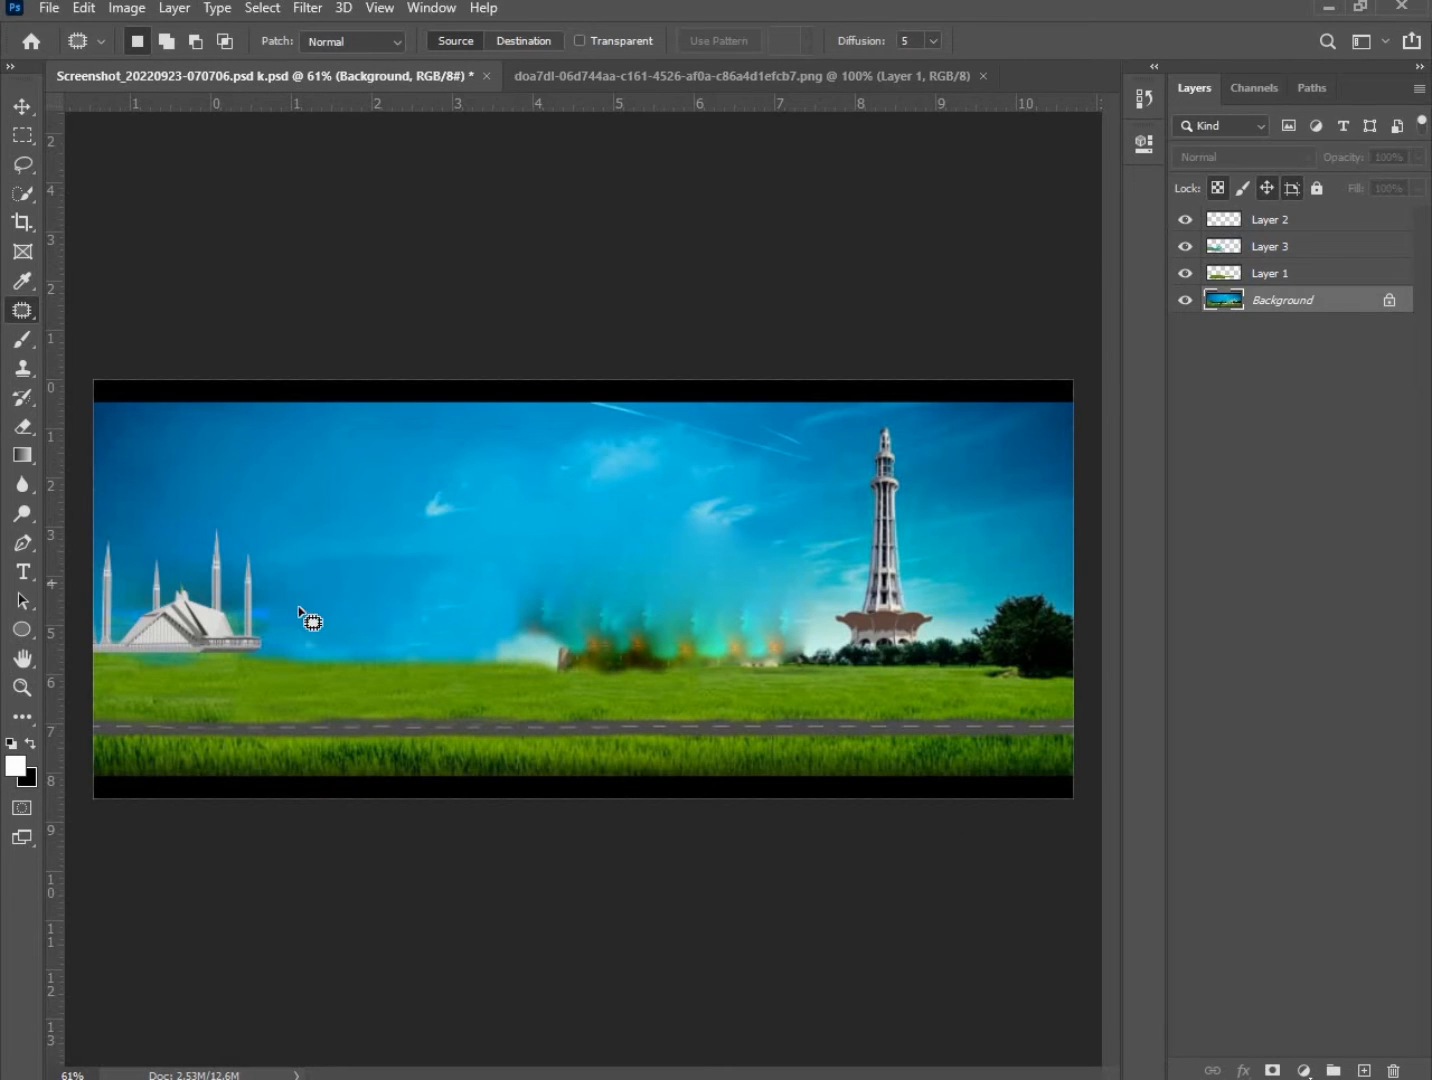
{"action": "left_click", "coordinate": [23, 107]}
{"action": "left_click_drag", "start_coordinate": [145, 599], "coordinate": [157, 617]}
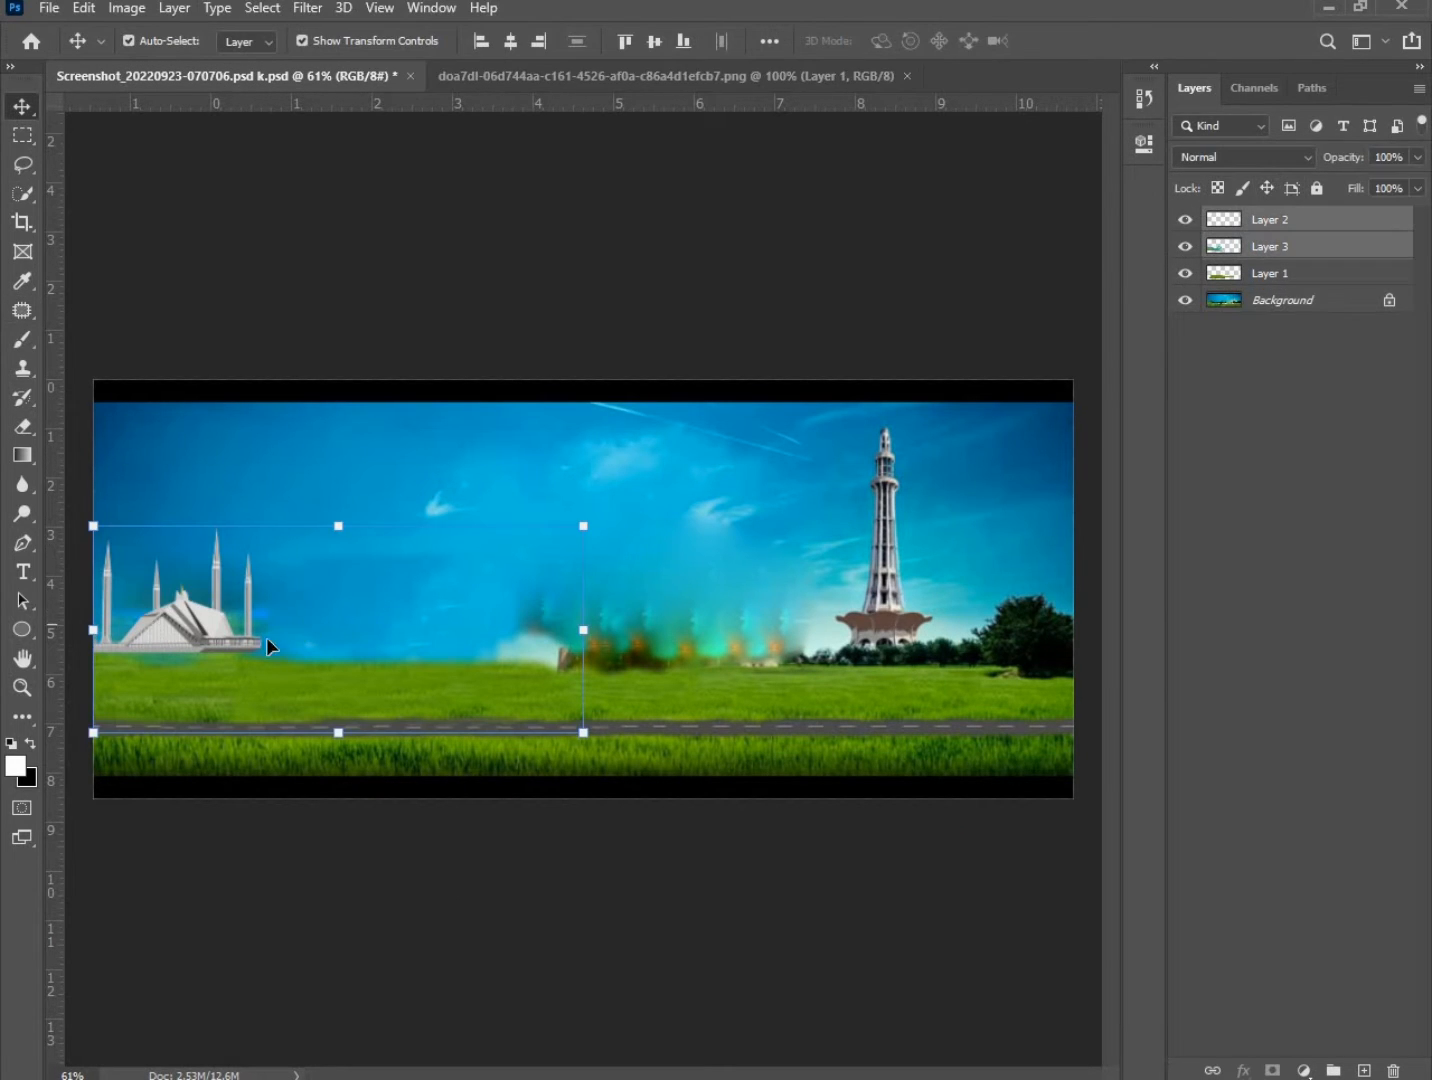
{"action": "left_click", "coordinate": [1040, 401]}
{"action": "left_click", "coordinate": [183, 611]}
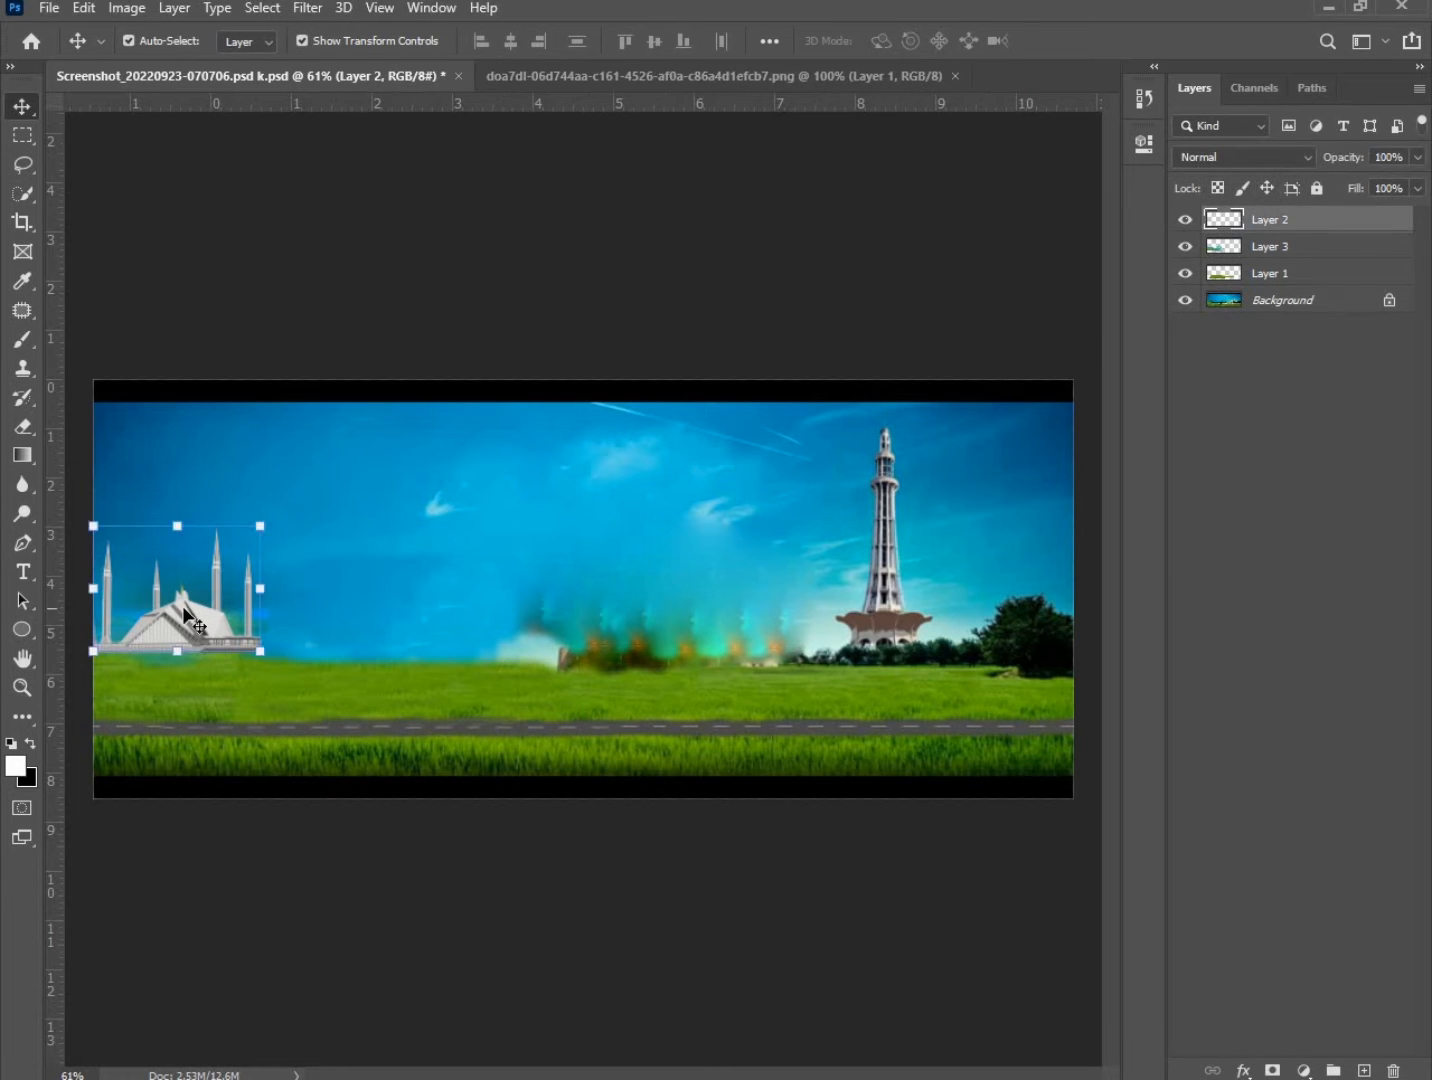
Enlarge the white mosque on Layer 2 to about 124% and rest its base on the grass edge.
{"action": "left_click_drag", "start_coordinate": [184, 611], "coordinate": [184, 620]}
{"action": "left_click_drag", "start_coordinate": [176, 541], "coordinate": [178, 511]}
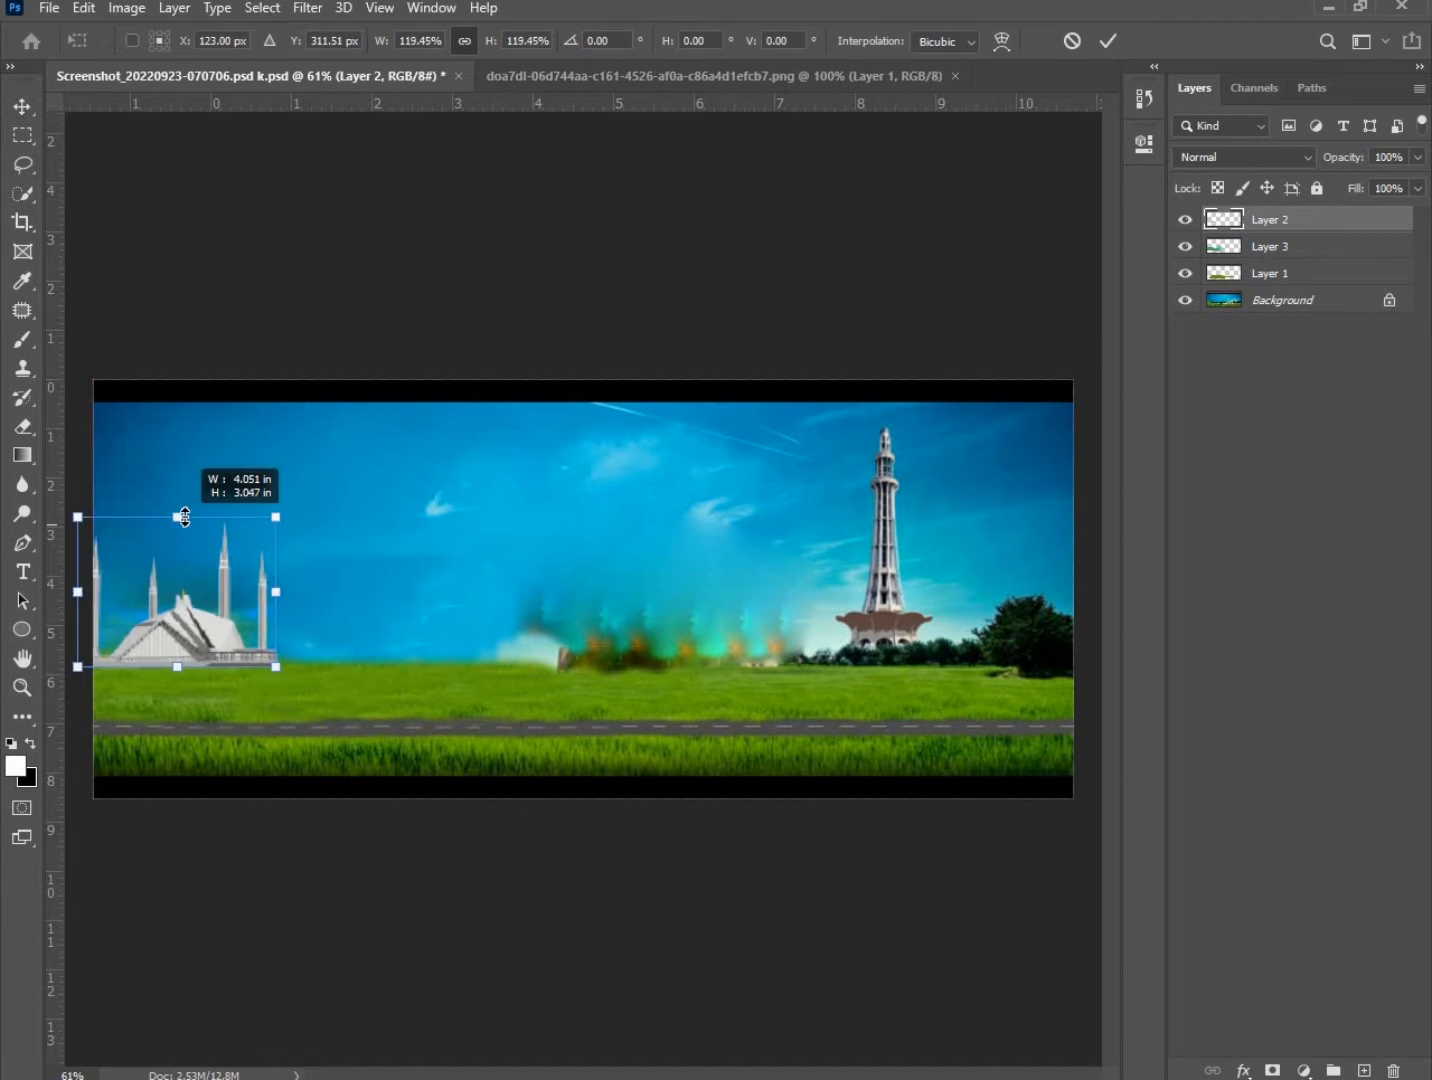
{"action": "mouse_move", "coordinate": [189, 629]}
{"action": "left_mouse_down"}
{"action": "mouse_move", "coordinate": [208, 637]}
{"action": "mouse_move", "coordinate": [188, 630]}
{"action": "left_mouse_up"}
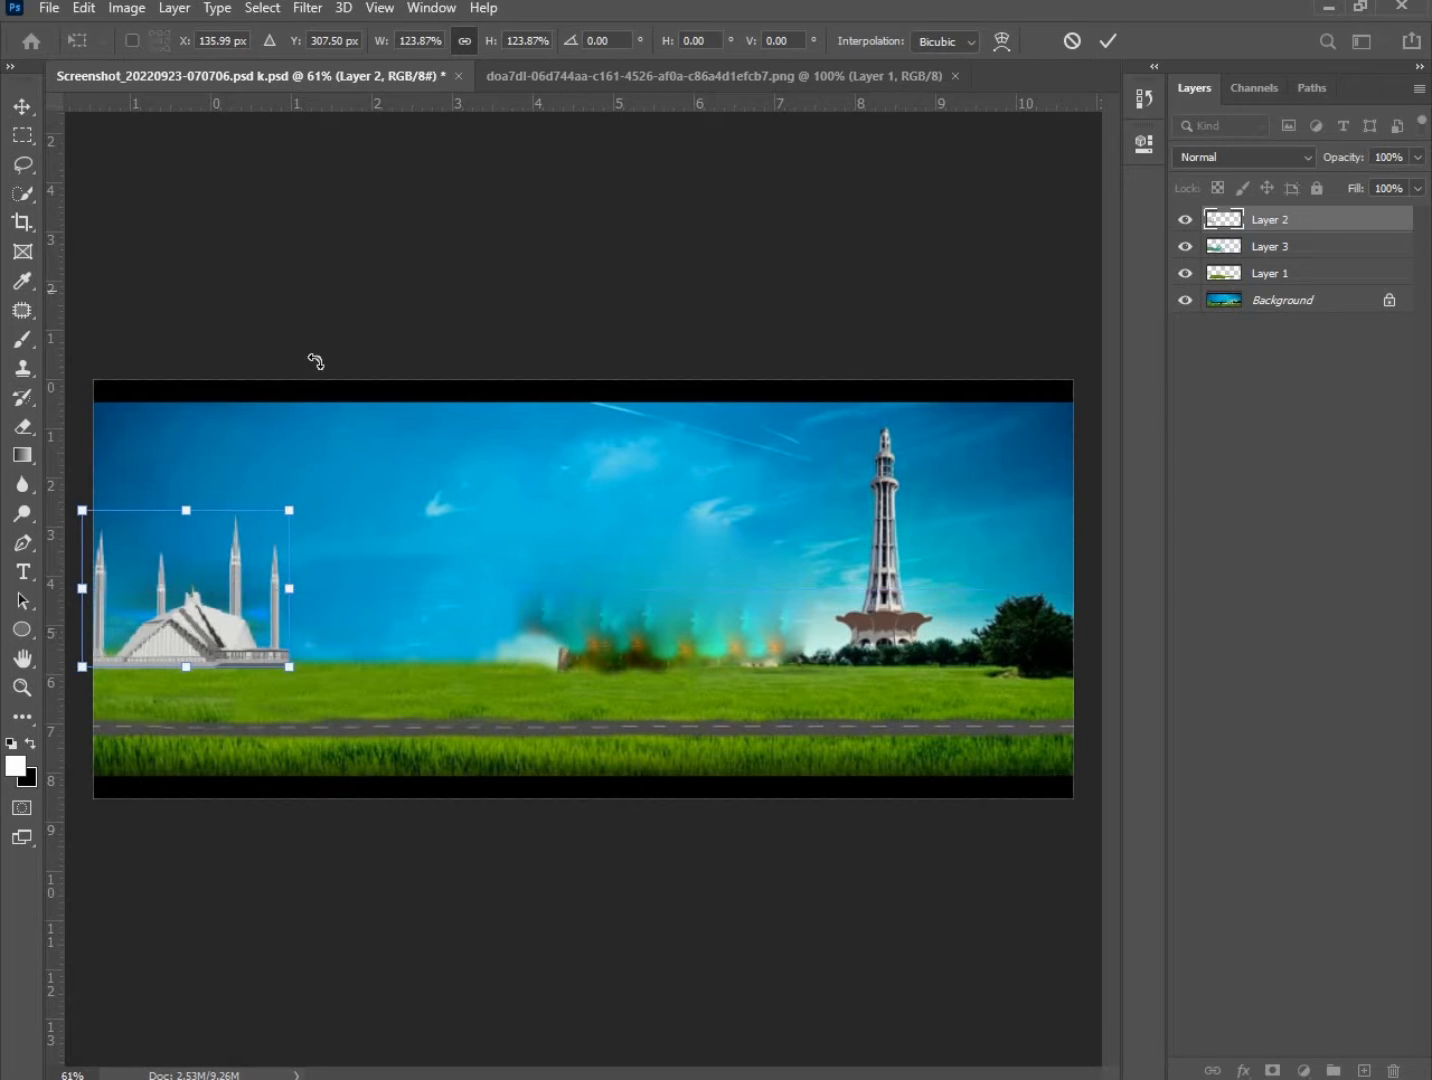
{"action": "left_click", "coordinate": [1107, 41]}
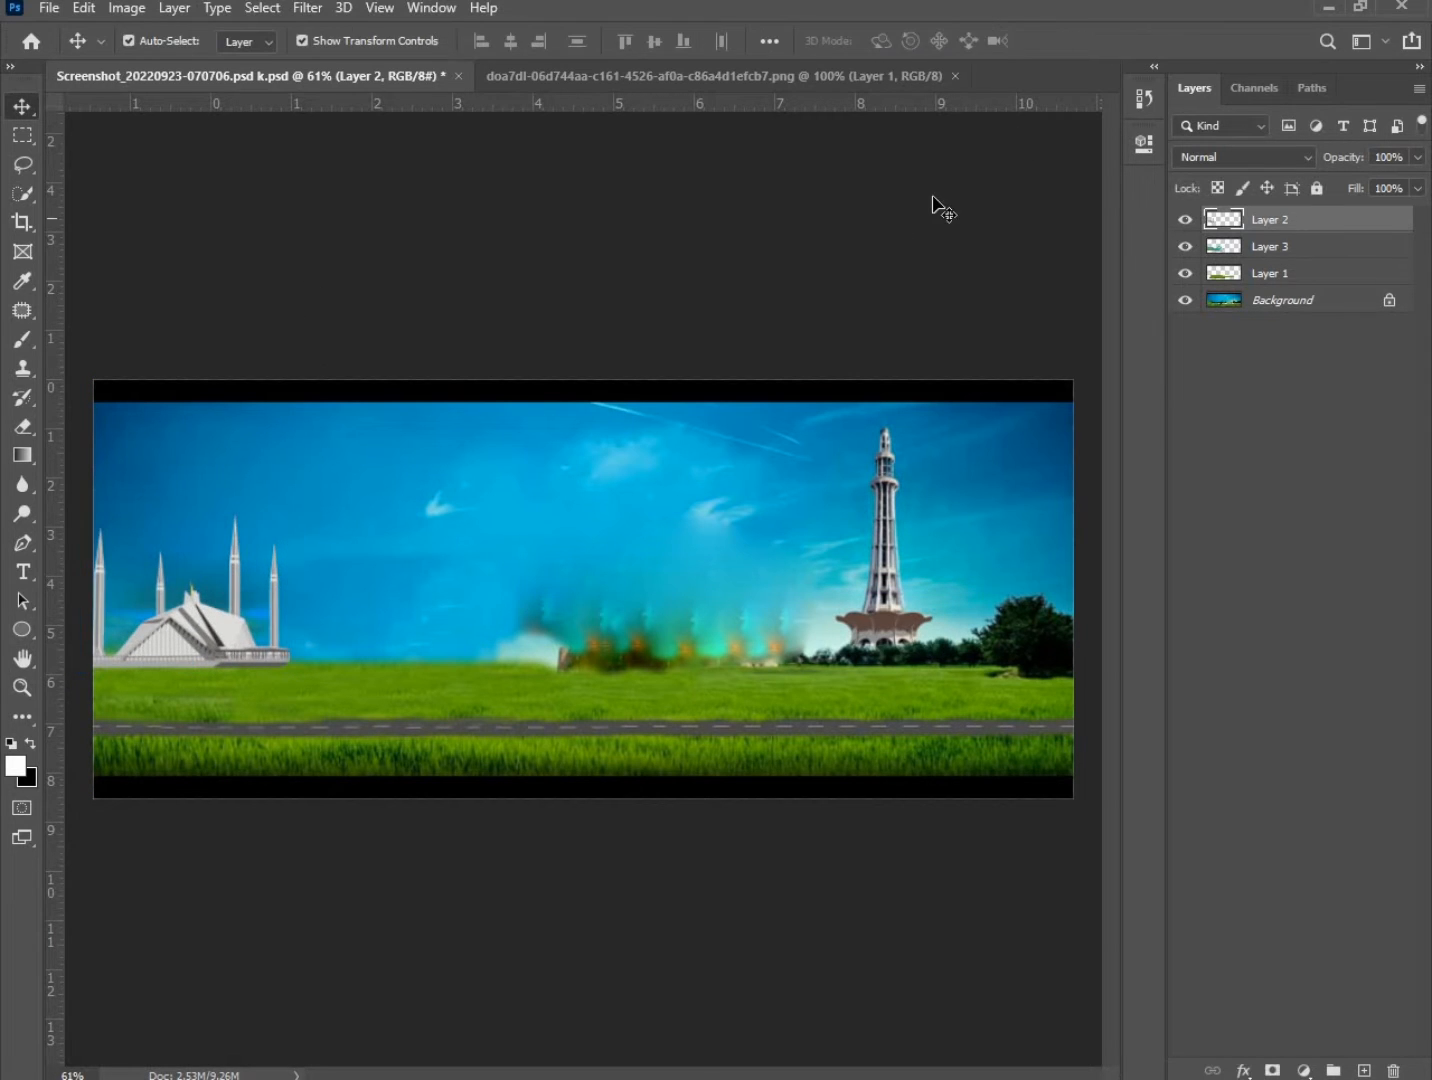
Scale the white mosque down slightly, keep its base at the grass line by the banner's edge, and deselect it.
{"action": "left_click", "coordinate": [243, 623]}
{"action": "left_click_drag", "start_coordinate": [292, 666], "coordinate": [189, 641]}
{"action": "left_click", "coordinate": [290, 261]}
{"action": "key", "text": "ctrl+t"}
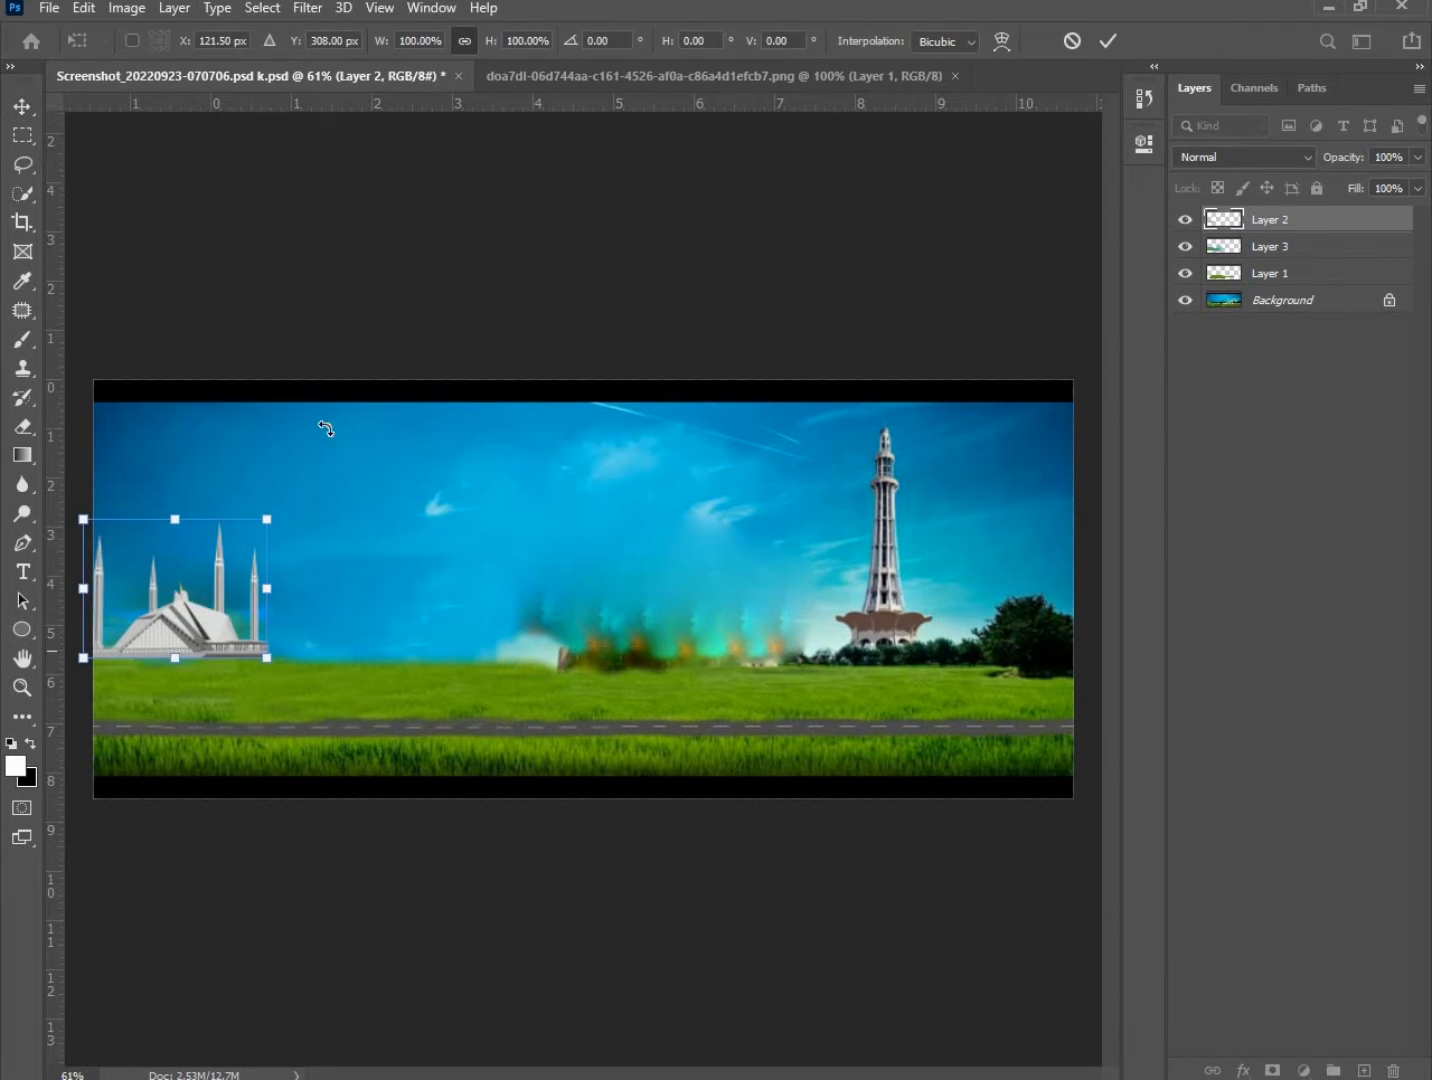
{"action": "left_click", "coordinate": [1102, 43]}
{"action": "left_click", "coordinate": [814, 241]}
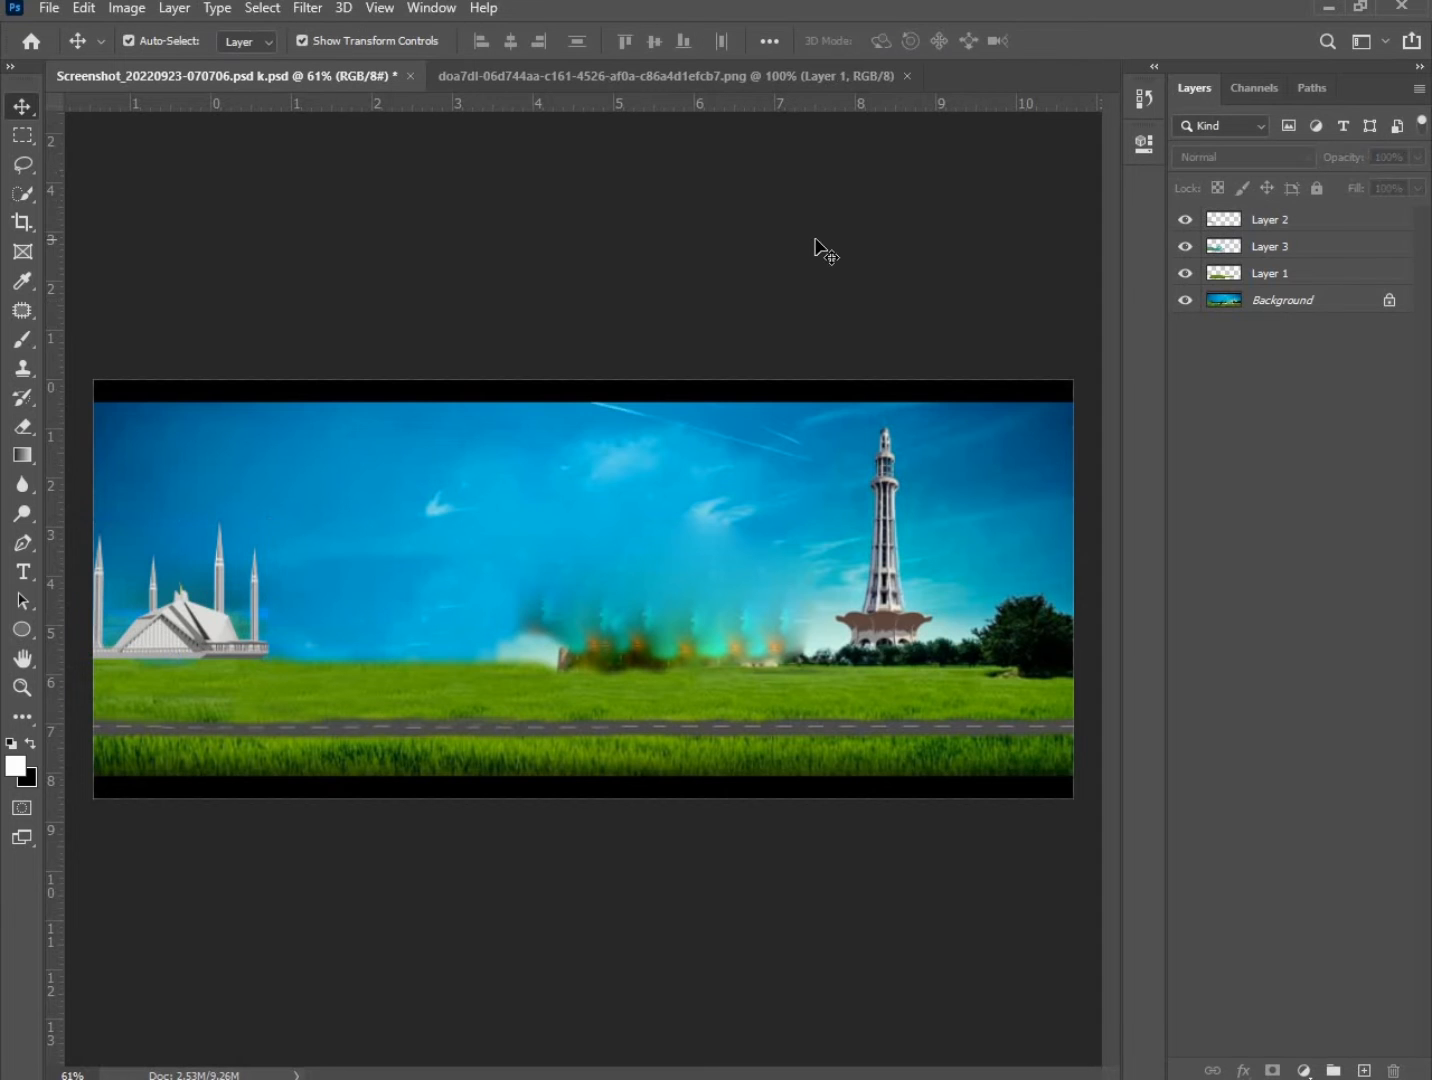
{"action": "left_click", "coordinate": [178, 653]}
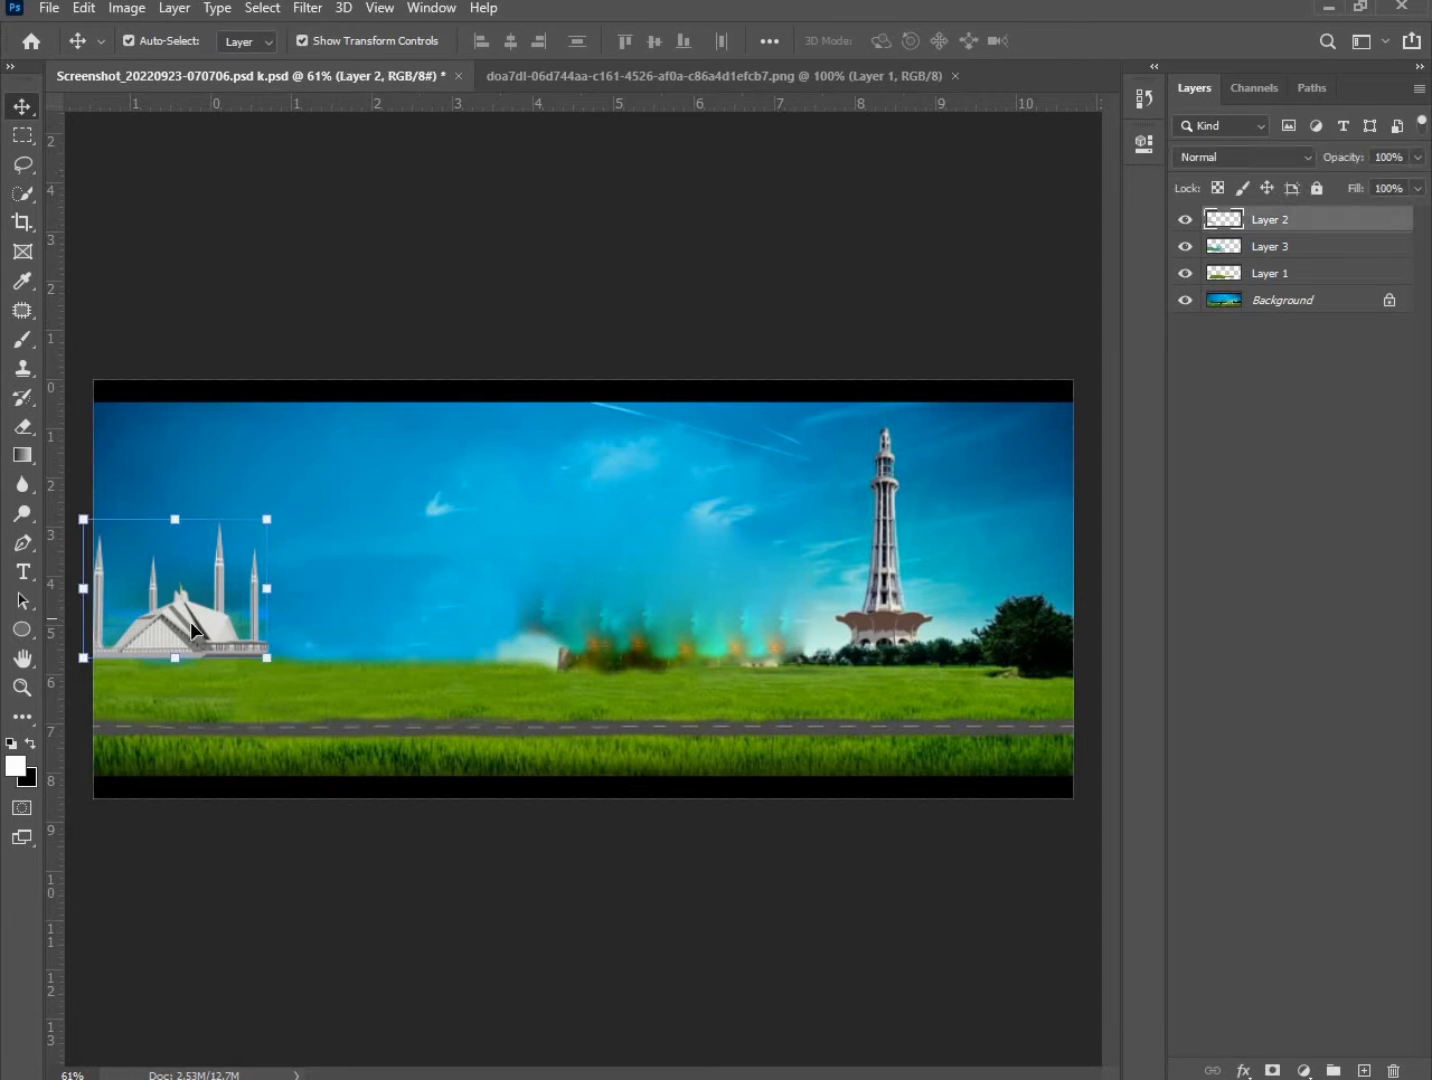
{"action": "left_click", "coordinate": [362, 316]}
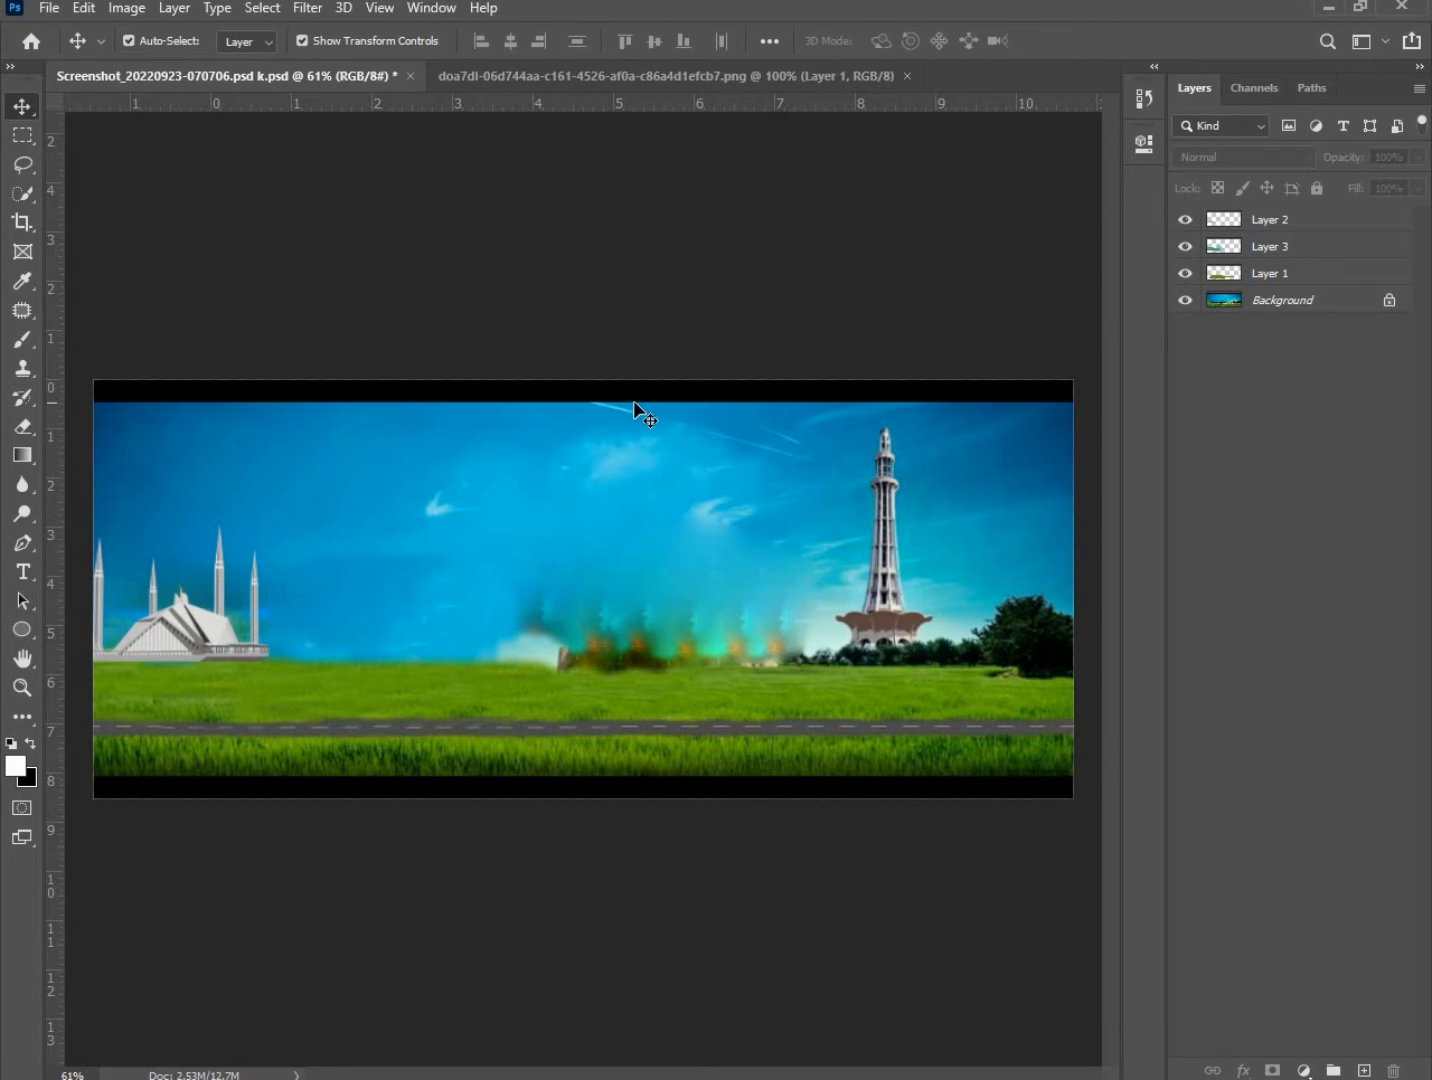
Open Badshahi-Mosque-PNG-File-HD.png and bring its red mosque into the banner document as a new layer.
{"action": "left_click", "coordinate": [48, 15]}
{"action": "left_click", "coordinate": [75, 55]}
{"action": "double_click", "coordinate": [483, 363]}
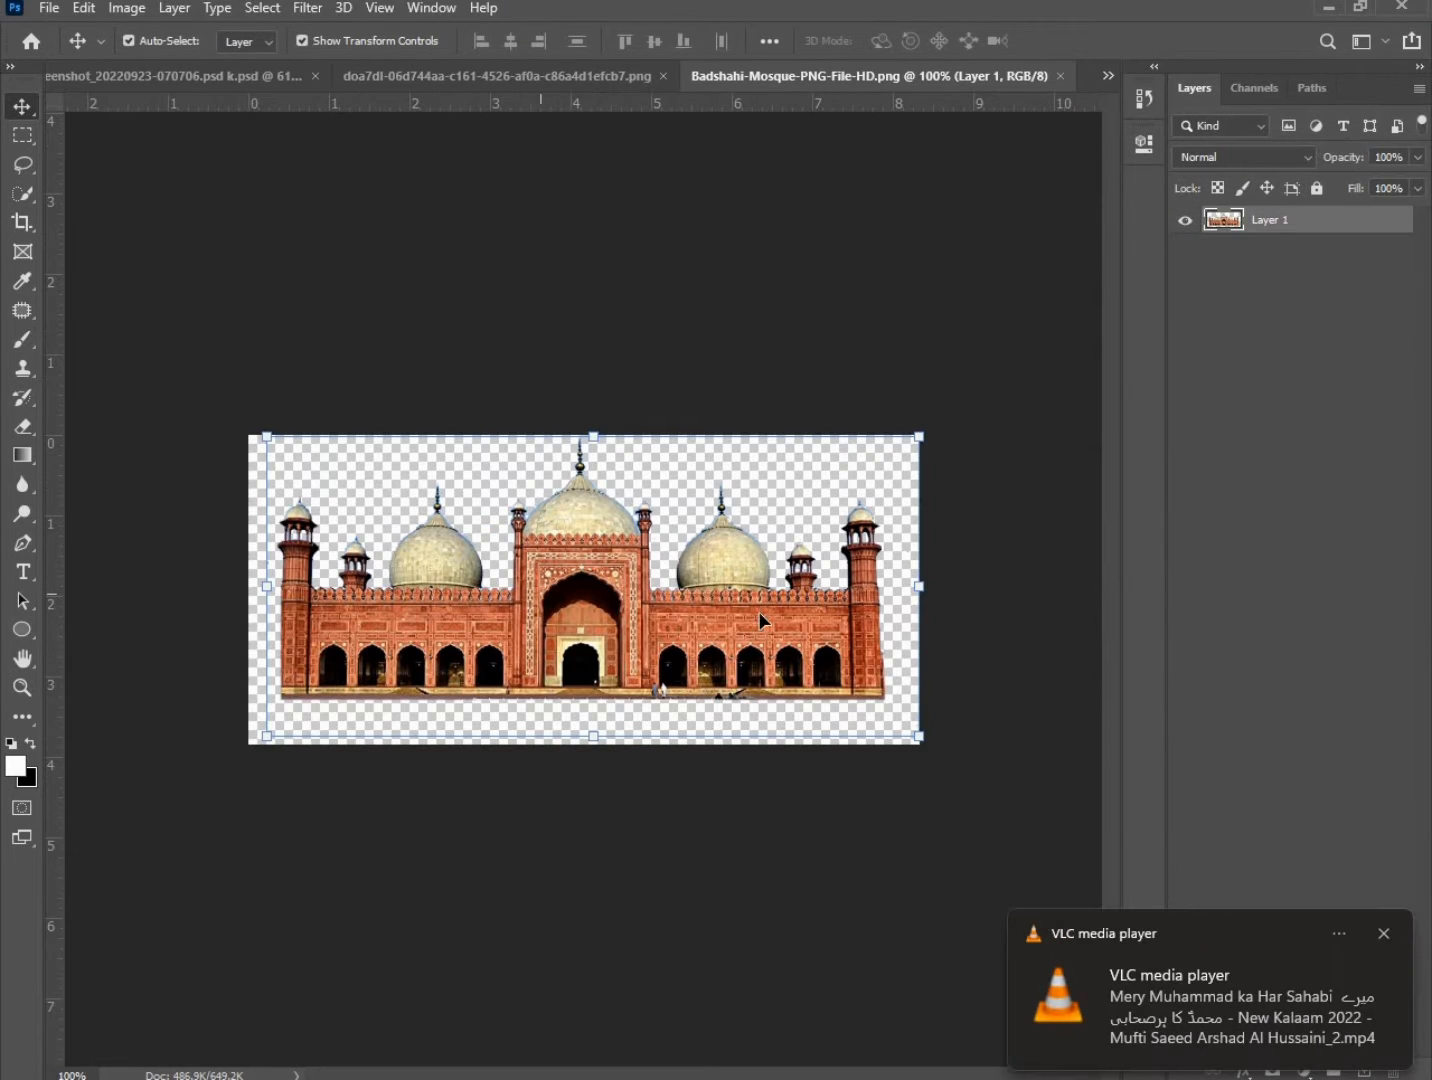
{"action": "left_click_drag", "start_coordinate": [876, 187], "coordinate": [284, 608]}
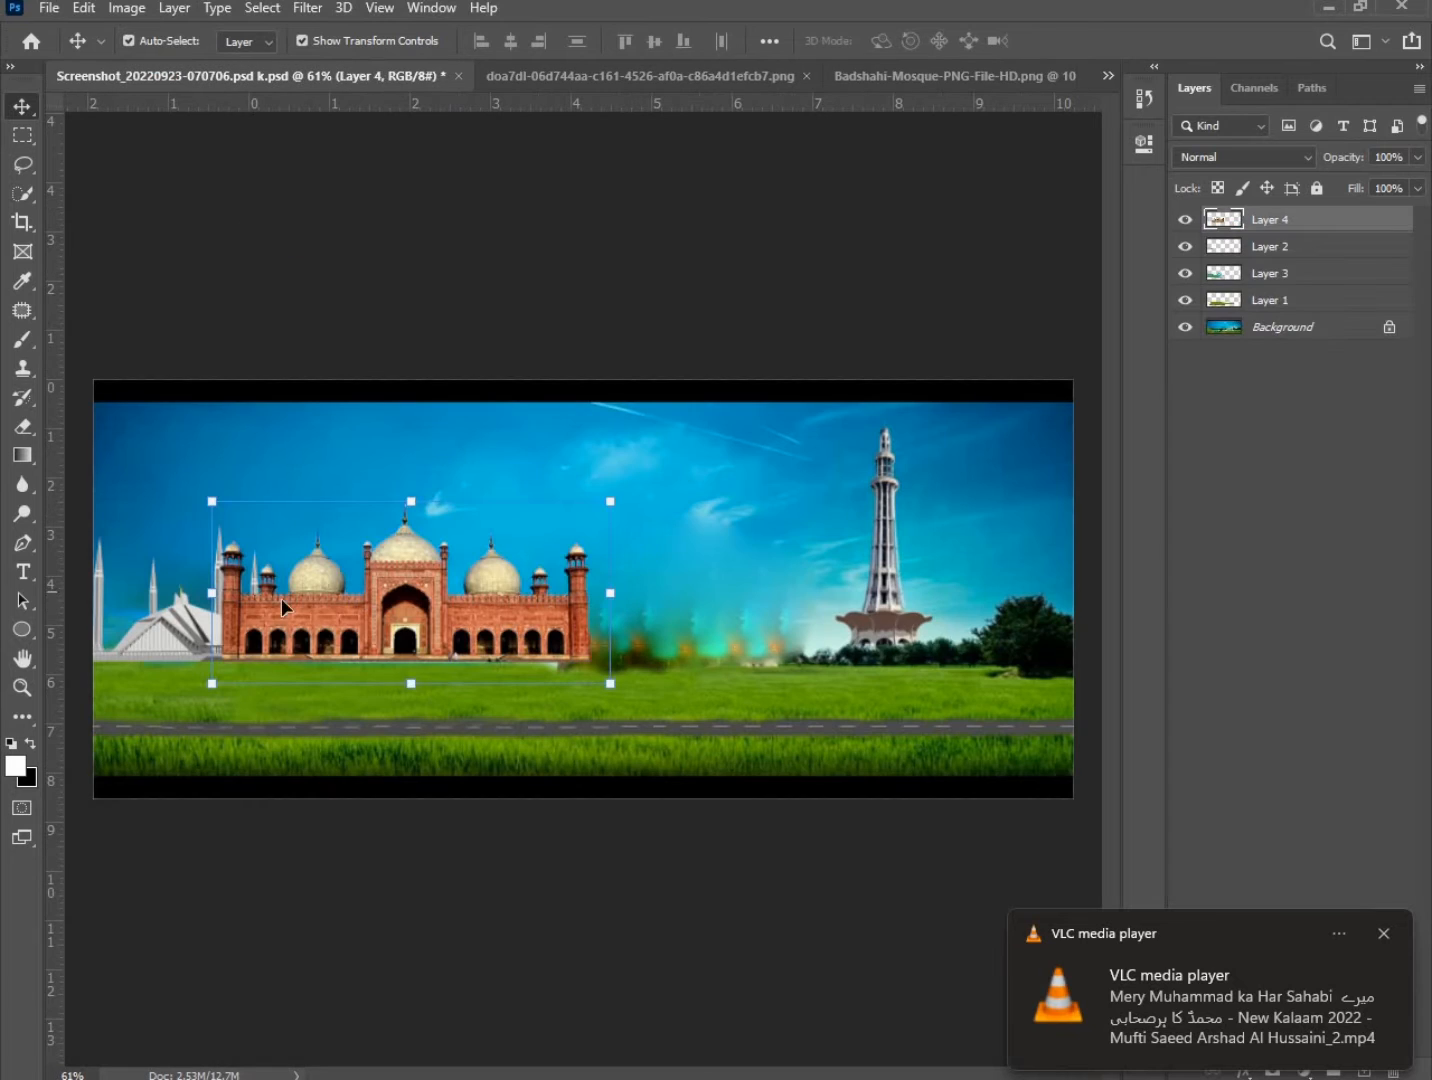
Scale down the red mosque and set it on the grass line beside the white mosque.
{"action": "left_click_drag", "start_coordinate": [210, 506], "coordinate": [307, 547]}
{"action": "left_click_drag", "start_coordinate": [457, 662], "coordinate": [404, 652]}
{"action": "key", "text": "Return"}
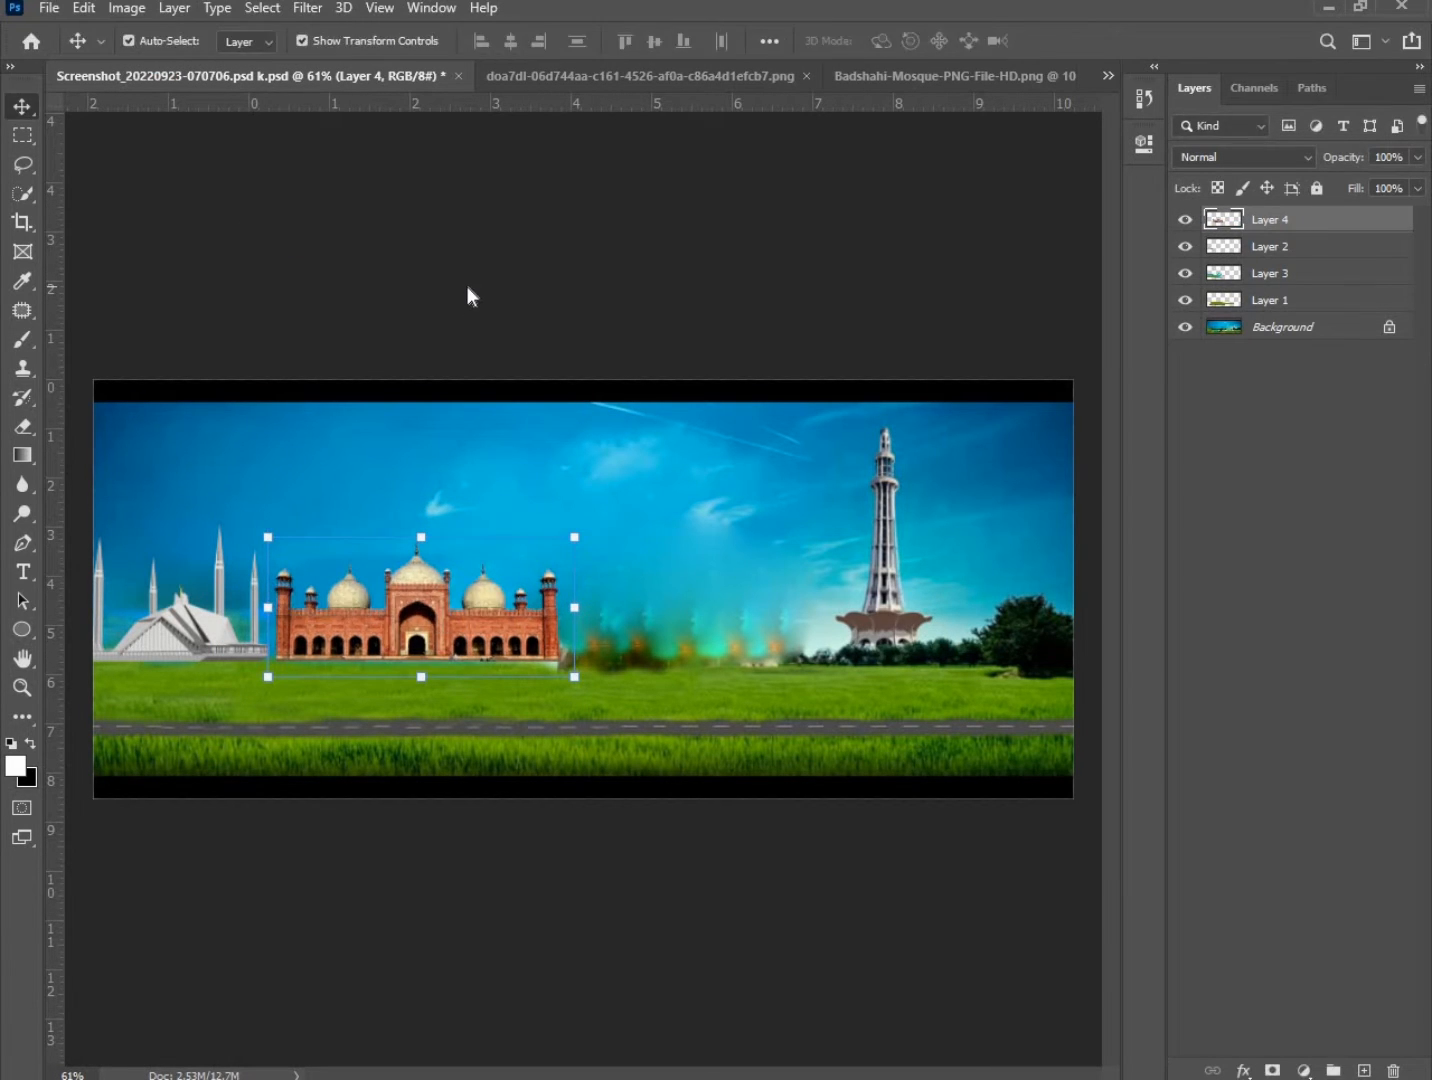
{"action": "left_click", "coordinate": [475, 311]}
Nudge the red mosque sideways until it adjoins the white mosque's platform, and deselect it.
{"action": "left_click", "coordinate": [426, 645]}
{"action": "key", "text": "Left"}
{"action": "key", "text": "Left"}
{"action": "key", "text": "Left"}
{"action": "key", "text": "Left"}
{"action": "key", "text": "Left"}
{"action": "key", "text": "Left"}
{"action": "key", "text": "Left"}
{"action": "key", "text": "Left"}
{"action": "key", "text": "Left"}
{"action": "key", "text": "Left"}
{"action": "key", "text": "Left"}
{"action": "key", "text": "Left"}
{"action": "key", "text": "Left"}
{"action": "key", "text": "Left"}
{"action": "key", "text": "Left"}
{"action": "key", "text": "Left"}
{"action": "key", "text": "Left"}
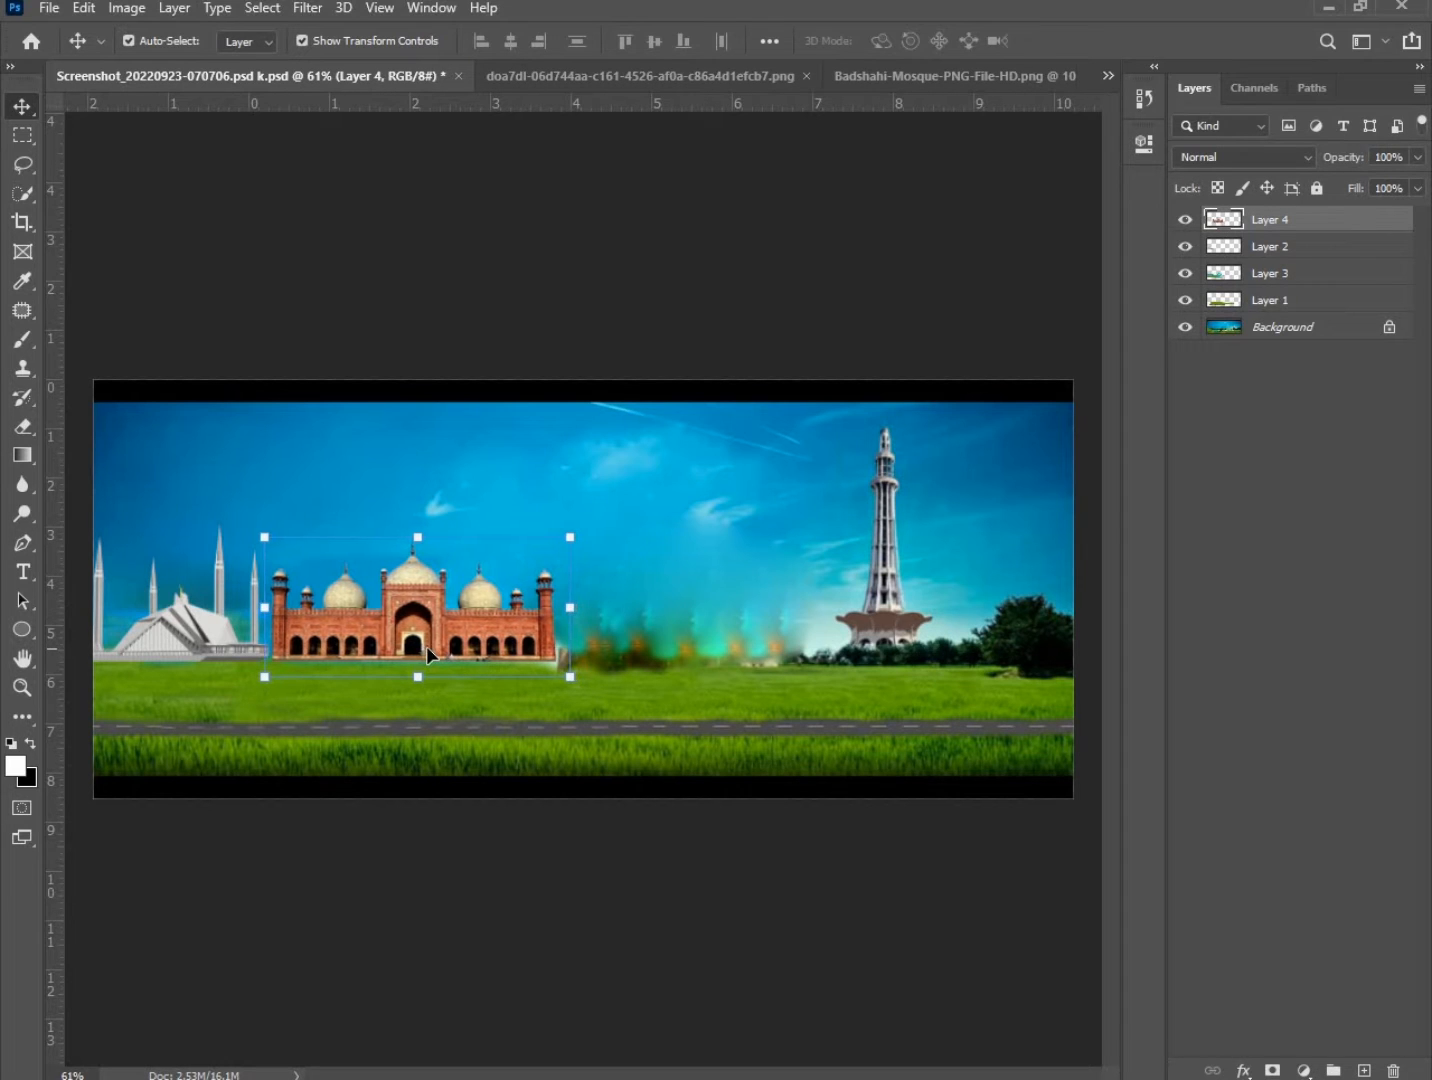
{"action": "left_click", "coordinate": [670, 532]}
{"action": "left_click", "coordinate": [466, 623]}
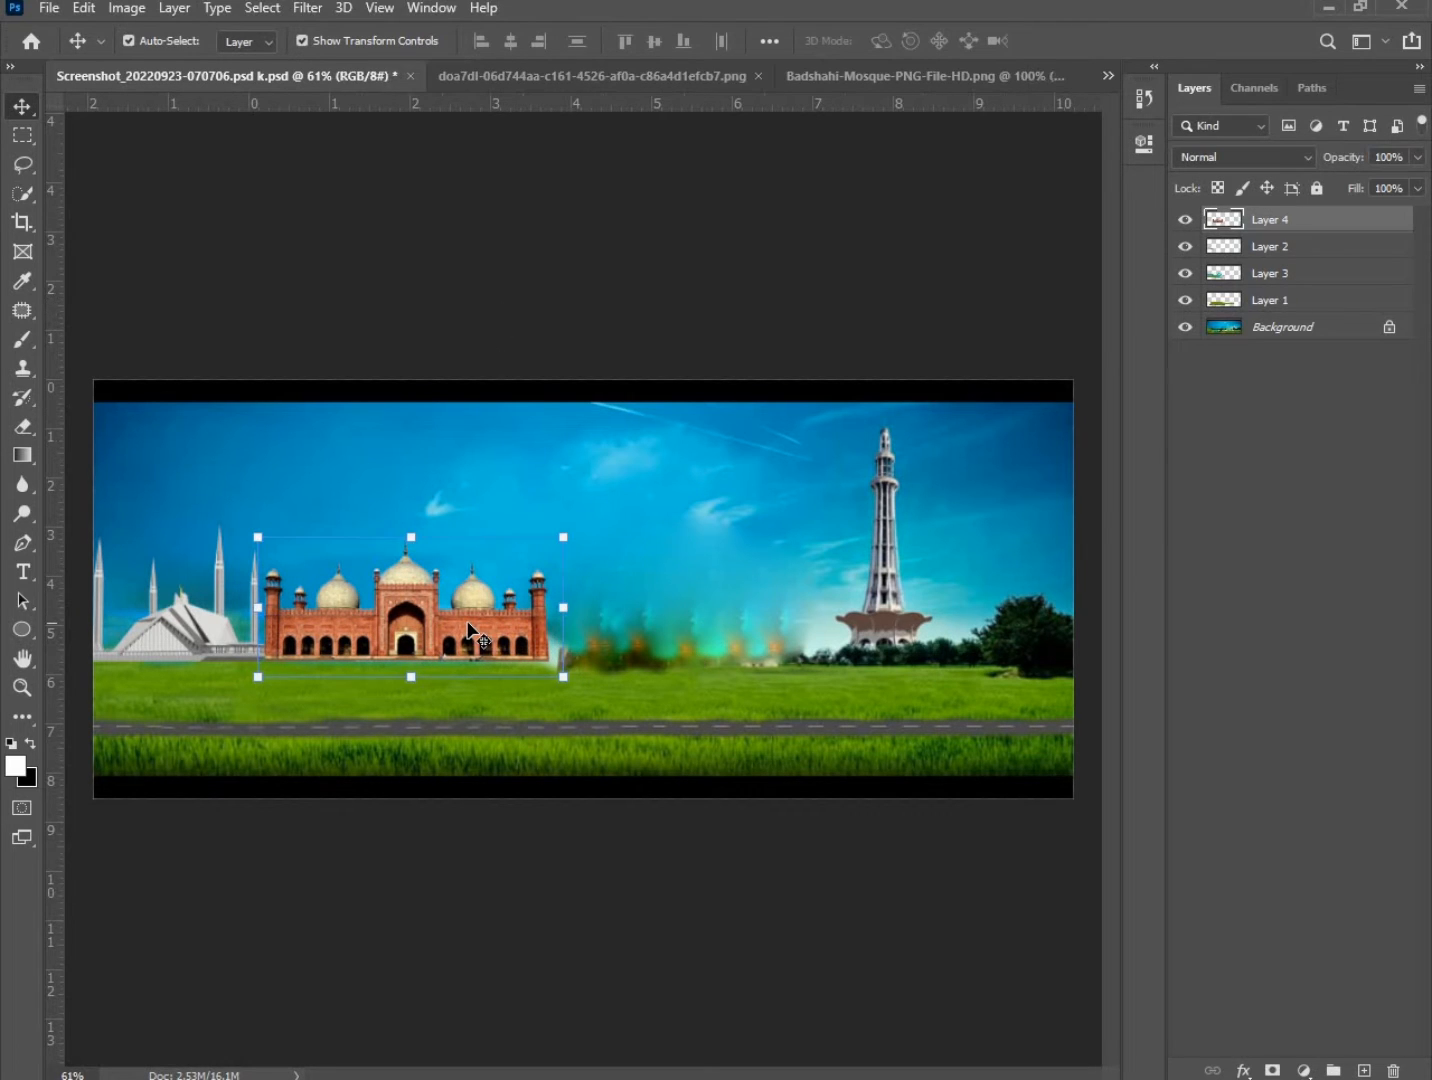
{"action": "left_click", "coordinate": [698, 213]}
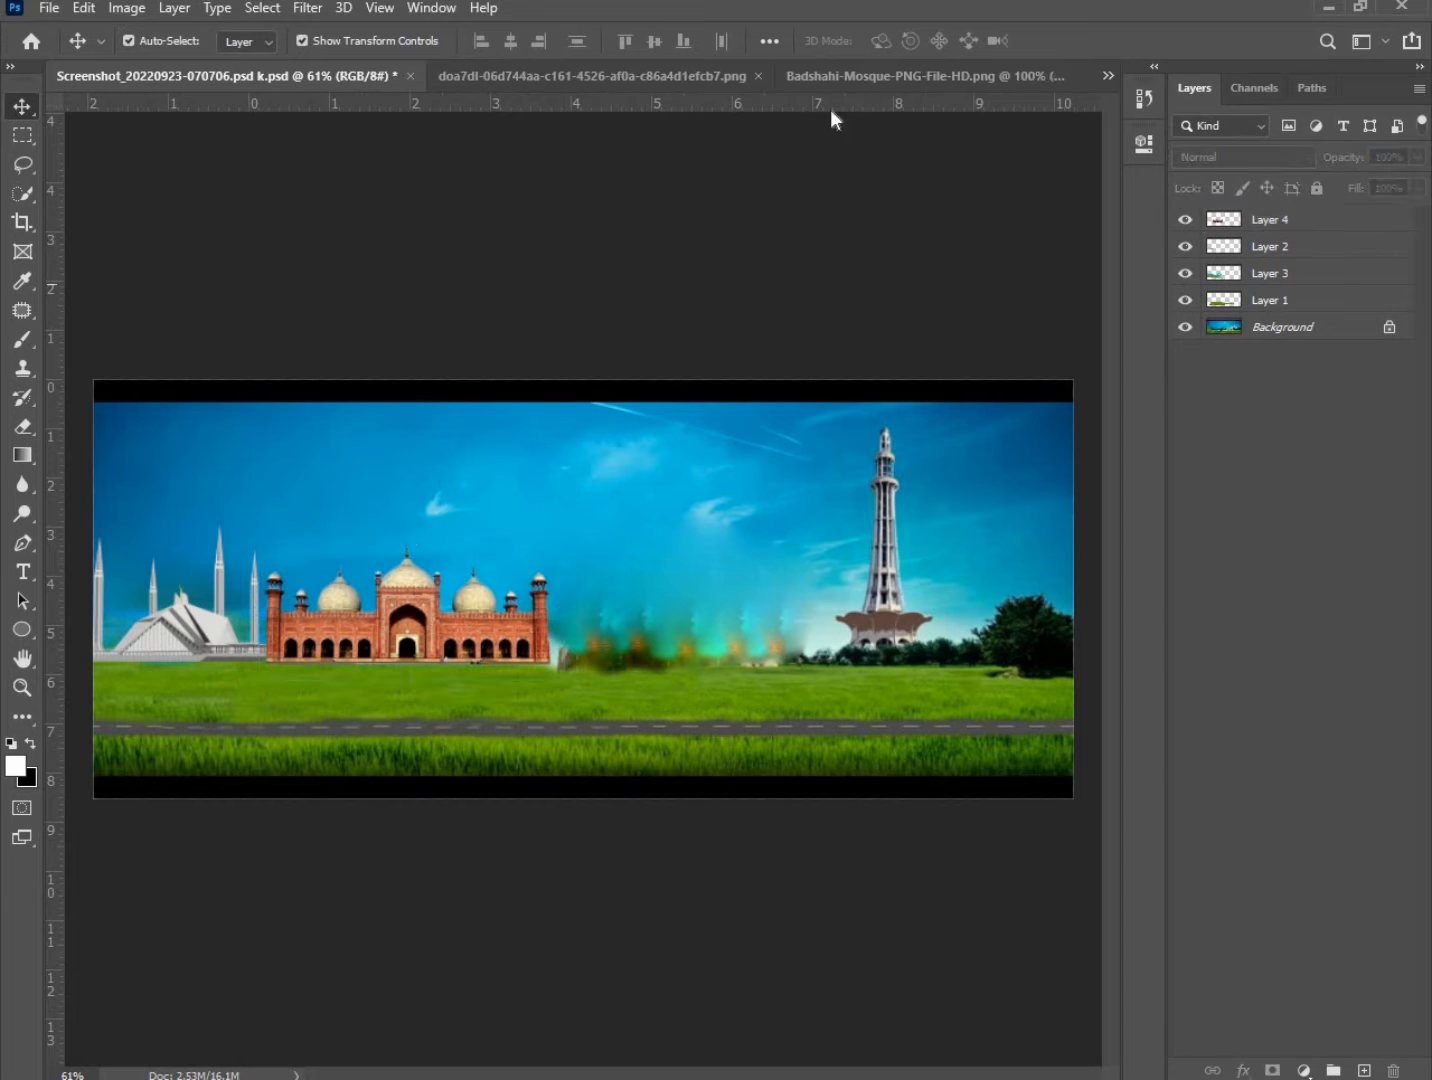
Close the two mosque PNG documents, keeping only the banner document open.
{"action": "left_click", "coordinate": [805, 76]}
{"action": "left_click", "coordinate": [813, 76]}
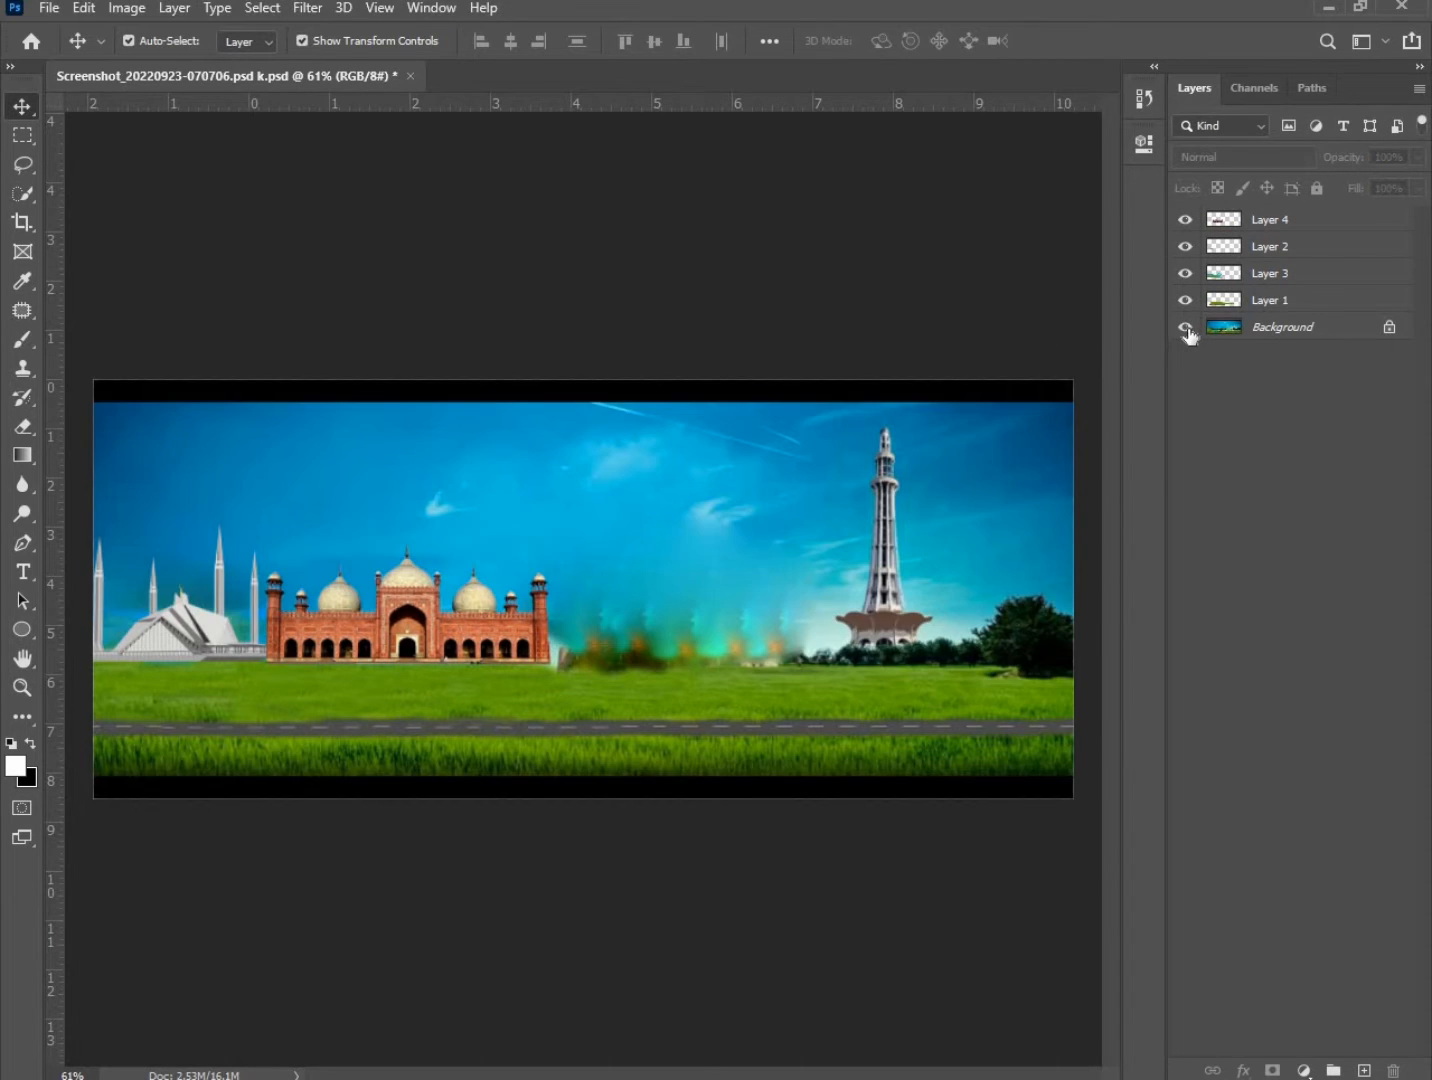
{"action": "left_click", "coordinate": [1239, 309]}
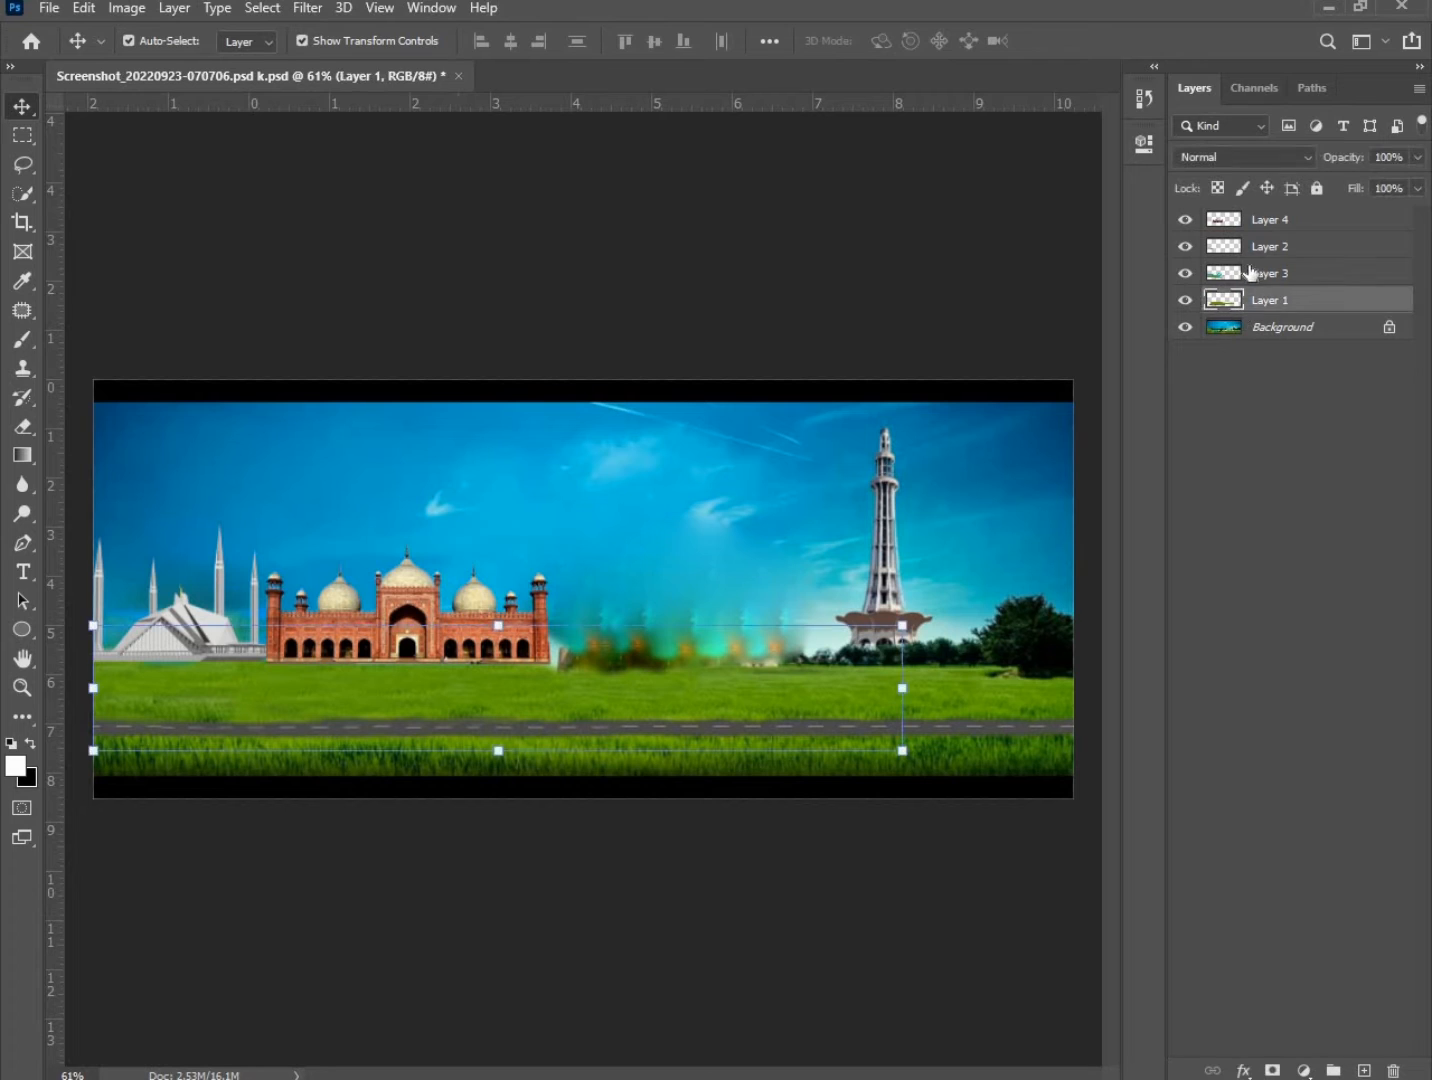
{"action": "left_click", "coordinate": [1249, 248]}
{"action": "left_click", "coordinate": [915, 262]}
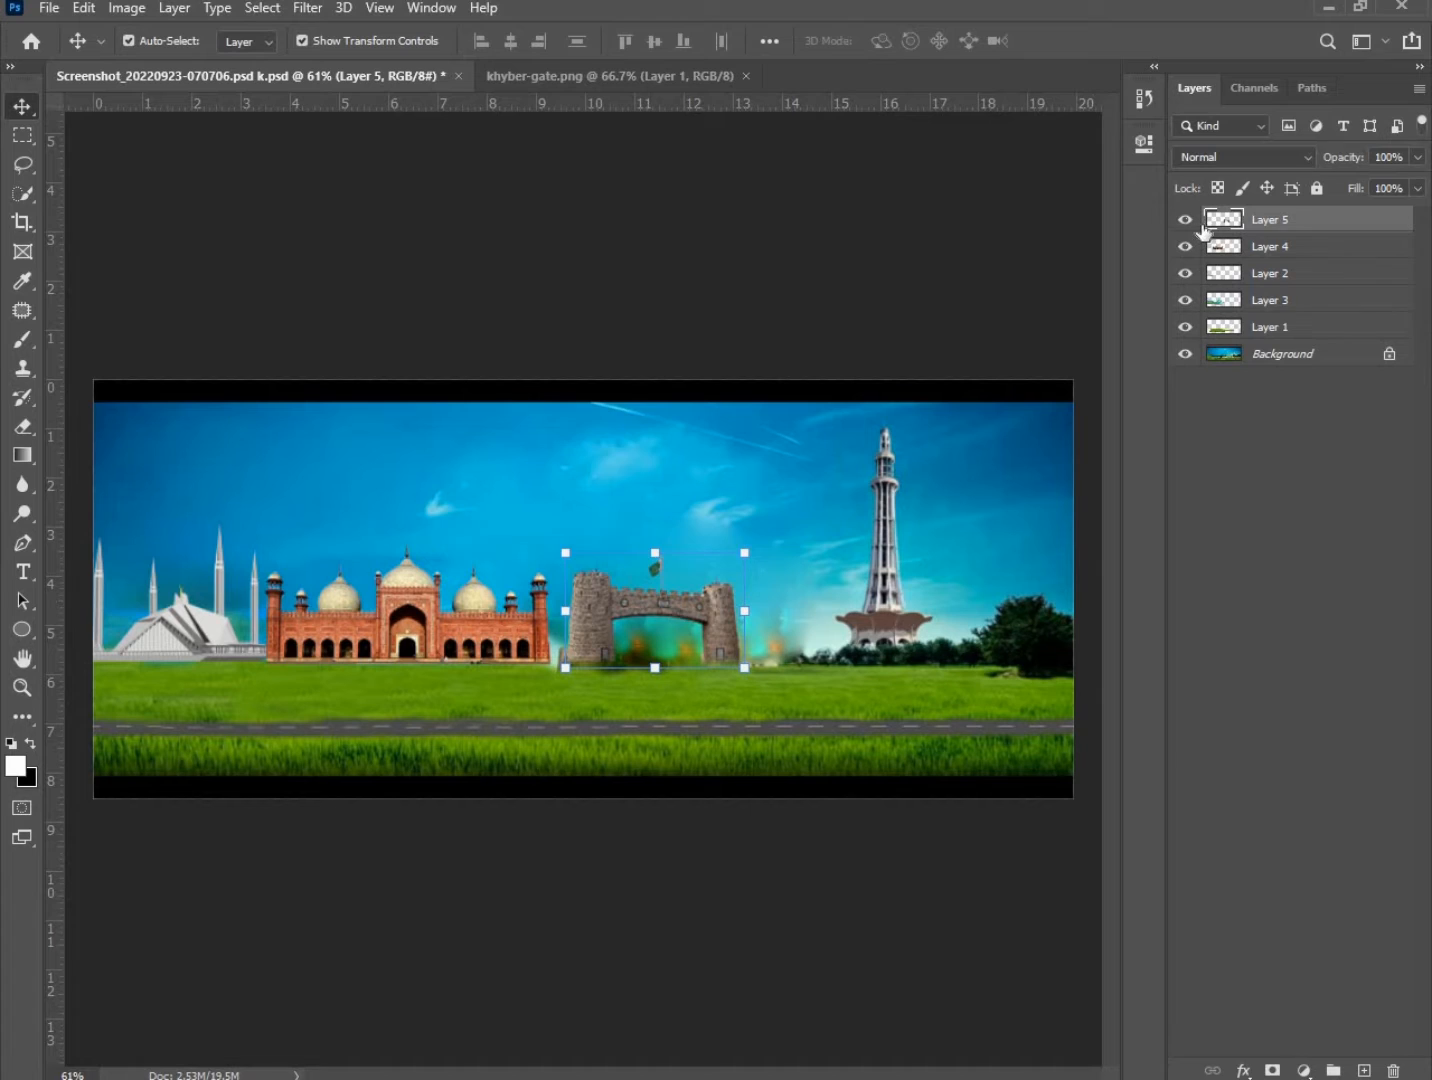
Hide the stone gate on Layer 5 and activate the Clone Stamp tool.
{"action": "left_click", "coordinate": [1185, 220]}
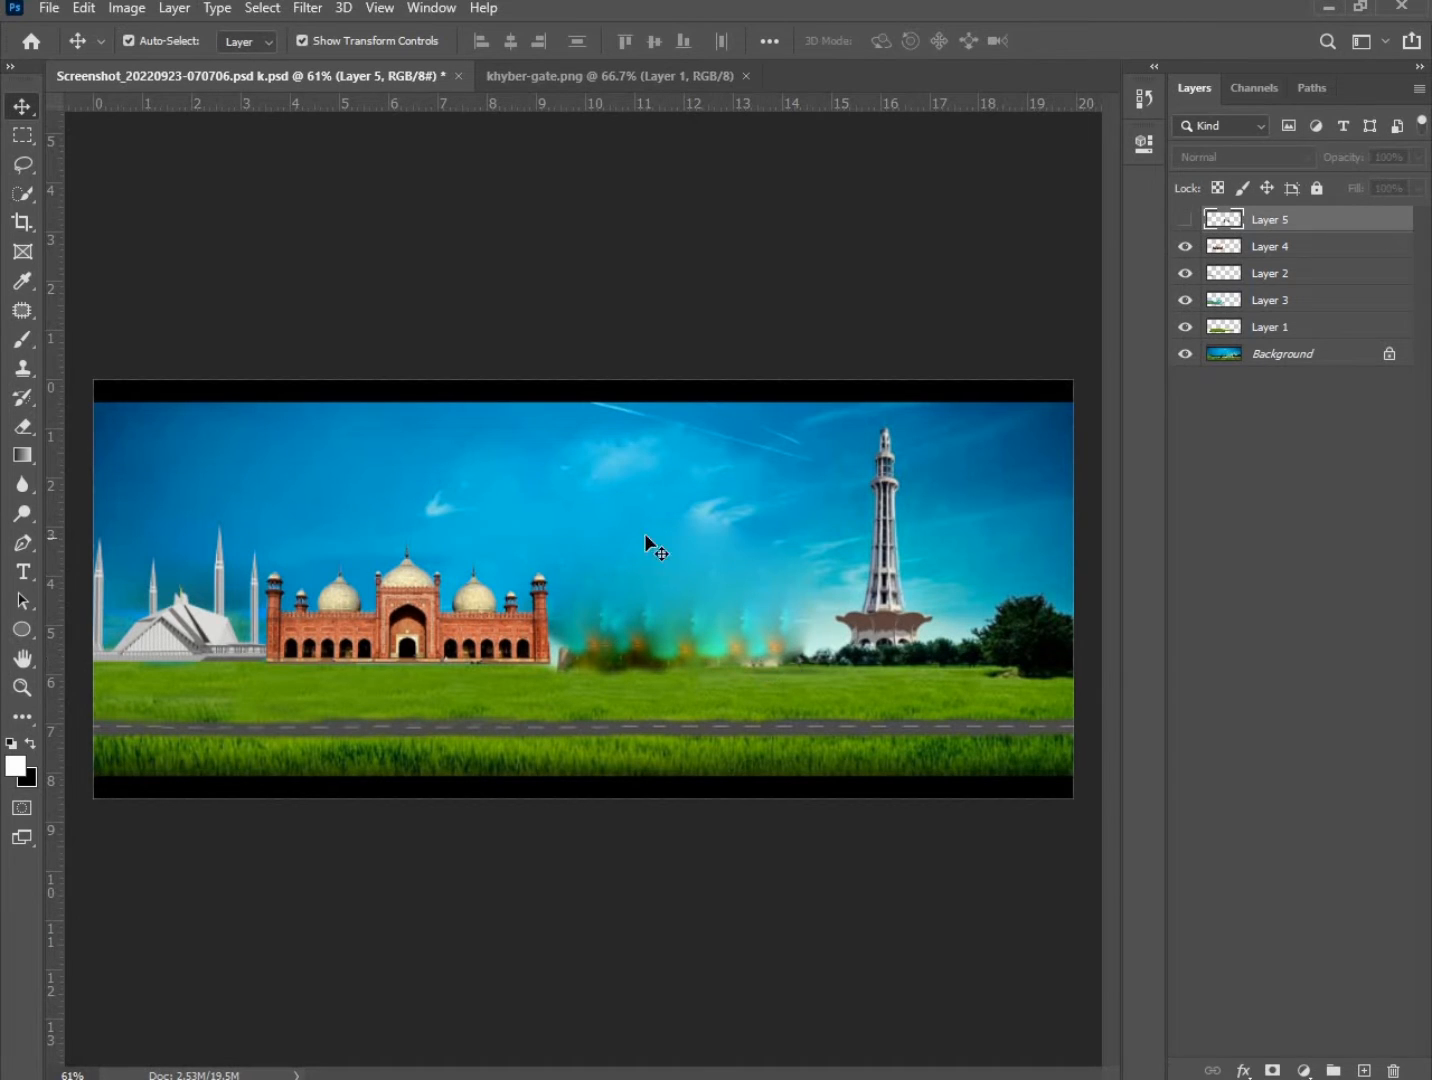
{"action": "right_click", "coordinate": [22, 310]}
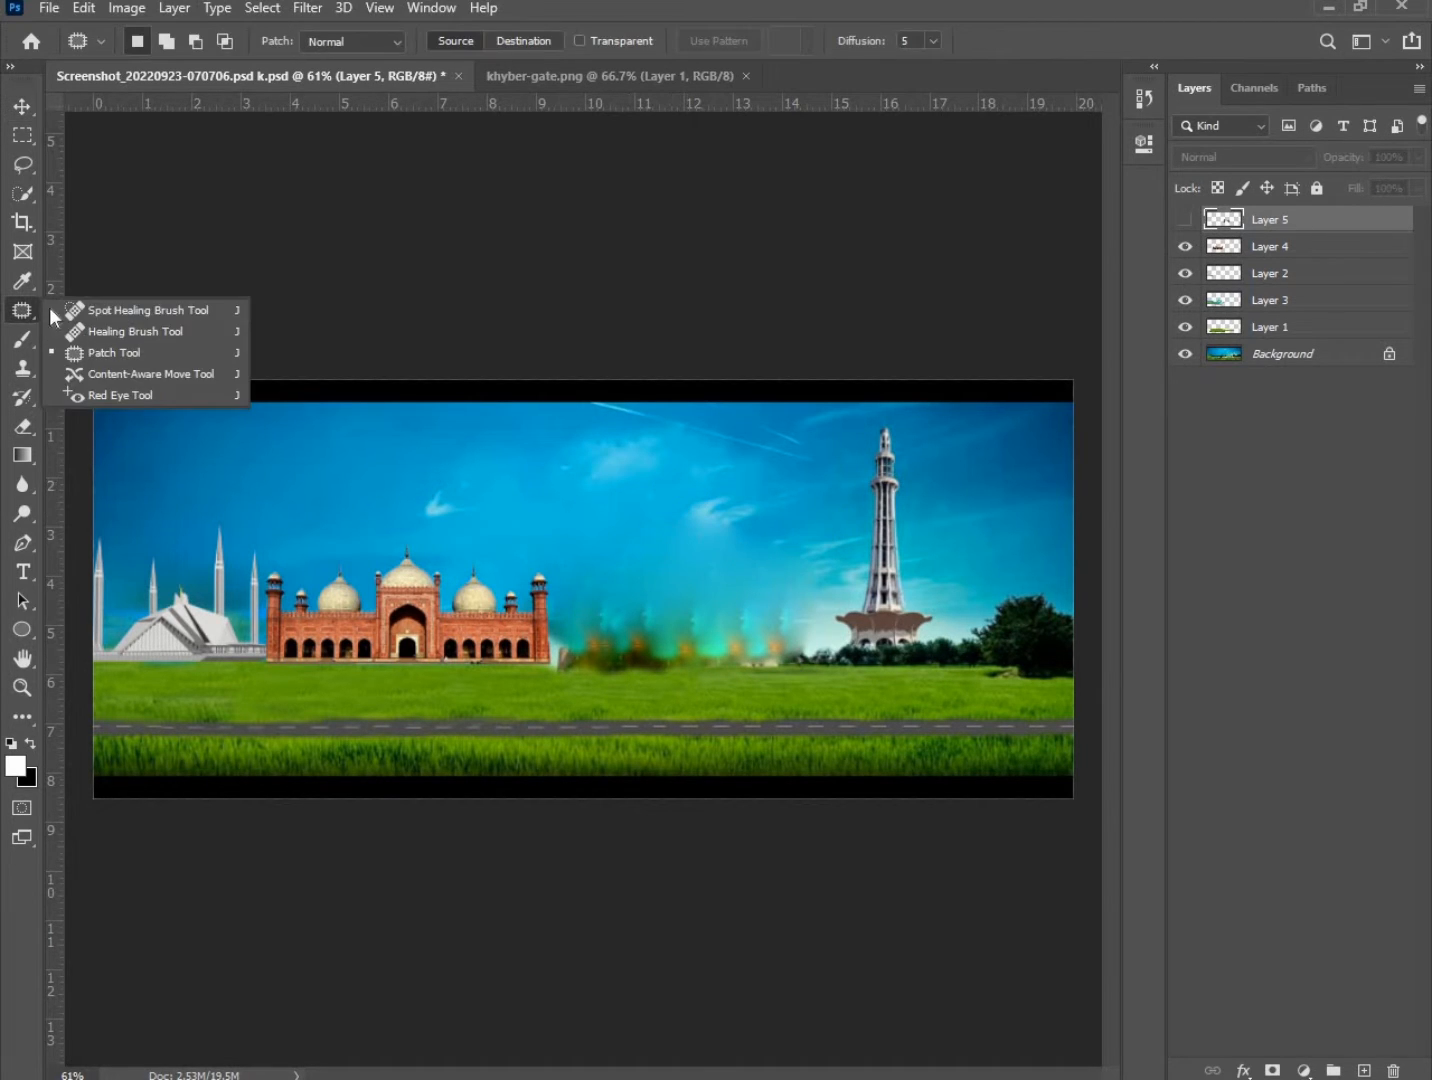
{"action": "left_click", "coordinate": [110, 353]}
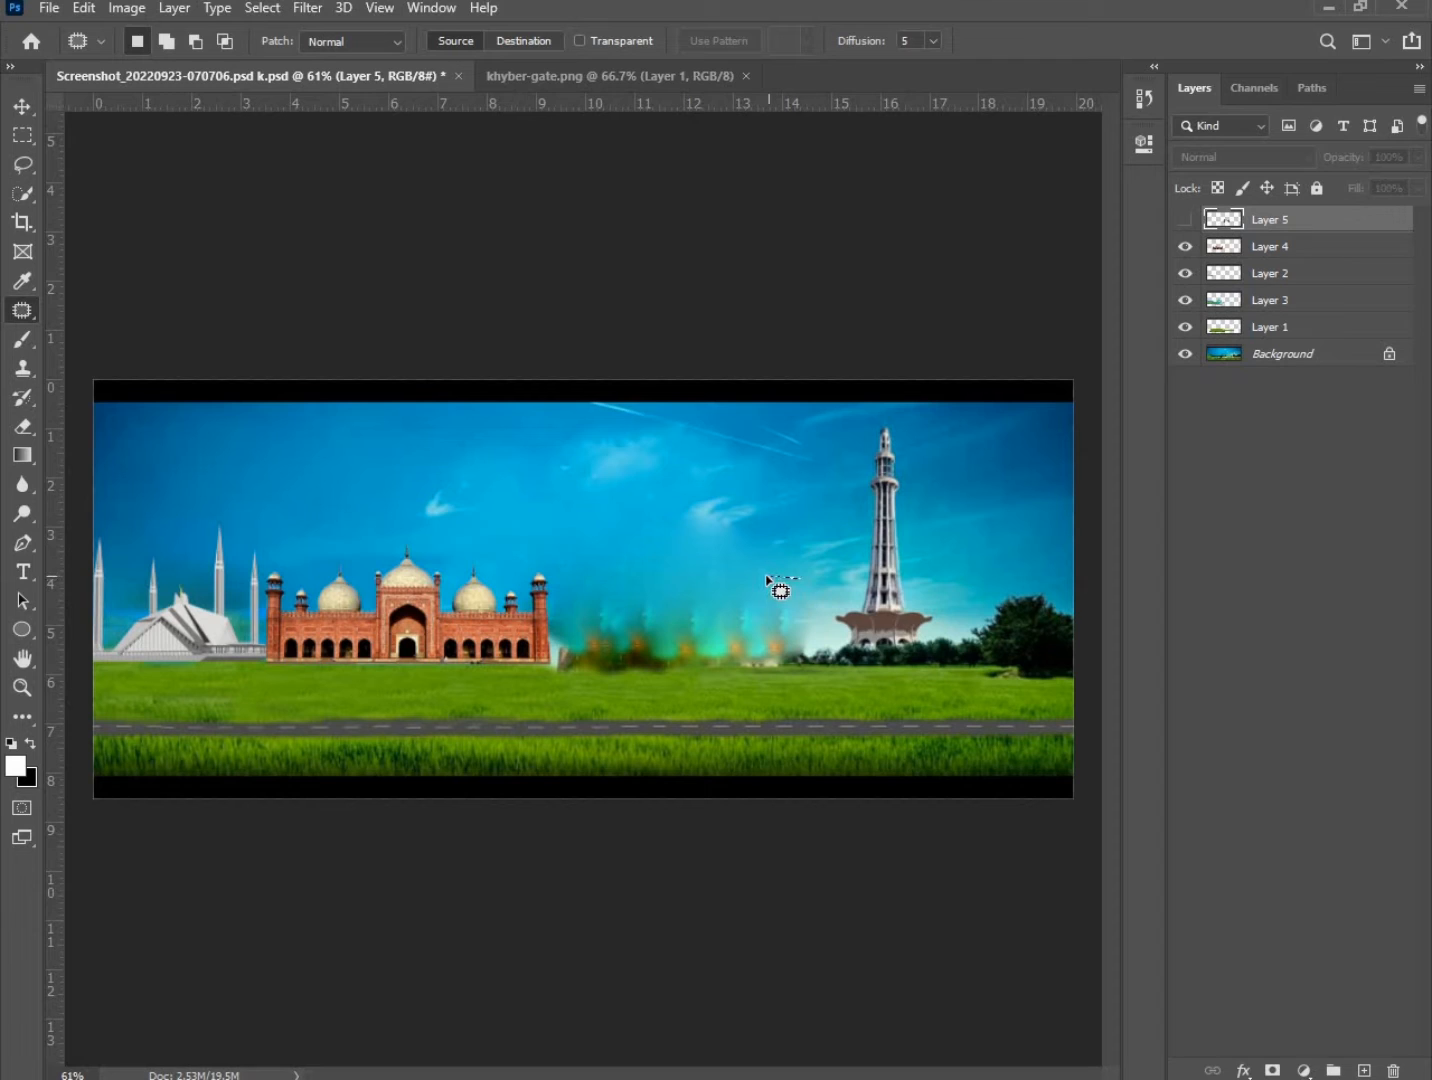
{"action": "right_click", "coordinate": [21, 378]}
{"action": "left_click", "coordinate": [110, 369]}
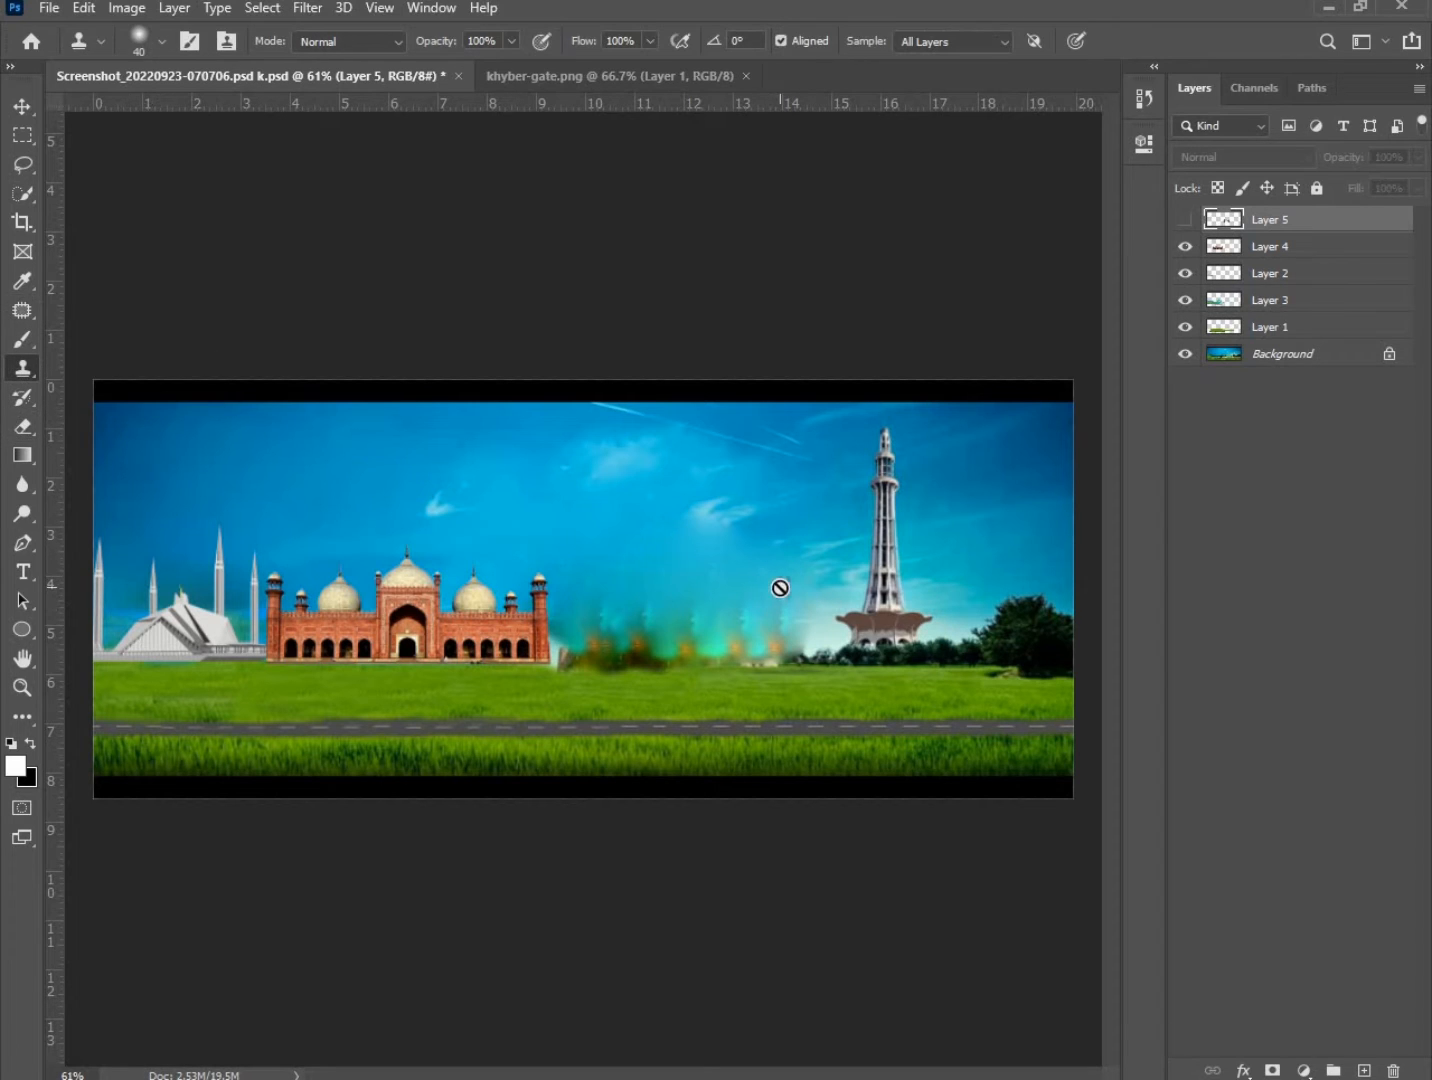
Add a new empty layer and place it directly above the Background layer.
{"action": "left_click", "coordinate": [1184, 221]}
{"action": "left_click", "coordinate": [1185, 221]}
{"action": "left_click", "coordinate": [1364, 1069]}
{"action": "left_click_drag", "start_coordinate": [1251, 322], "coordinate": [1281, 378]}
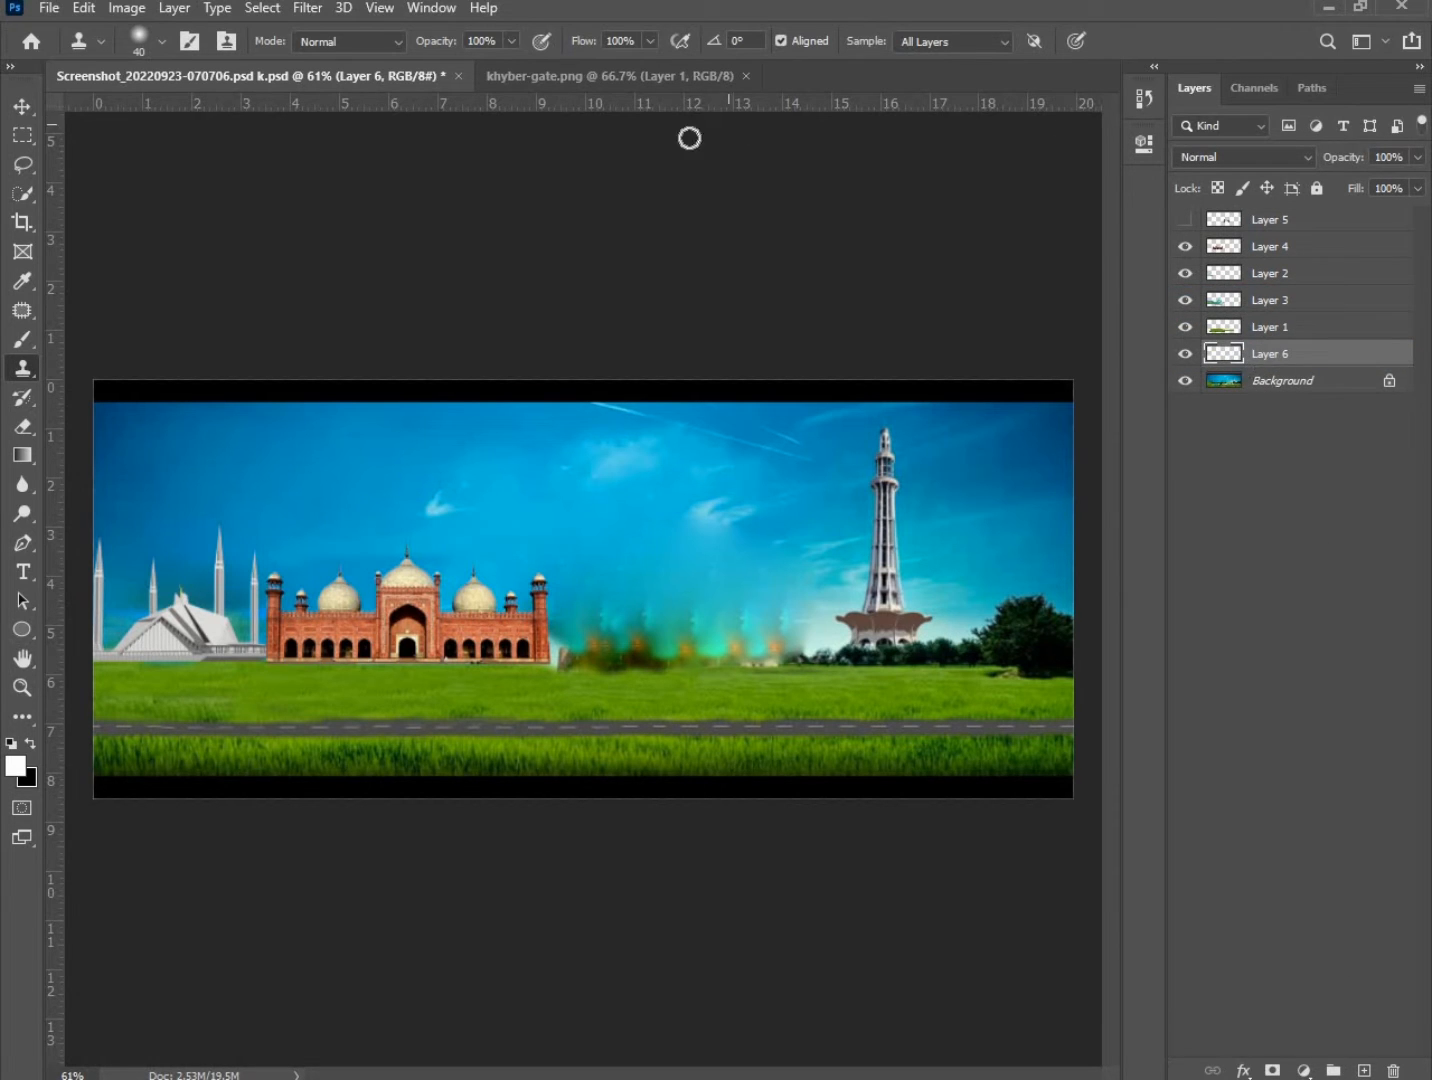
Clone sky over the smeared trees between the red mosque and the minaret tower on the Background layer.
{"action": "left_click", "coordinate": [1273, 381]}
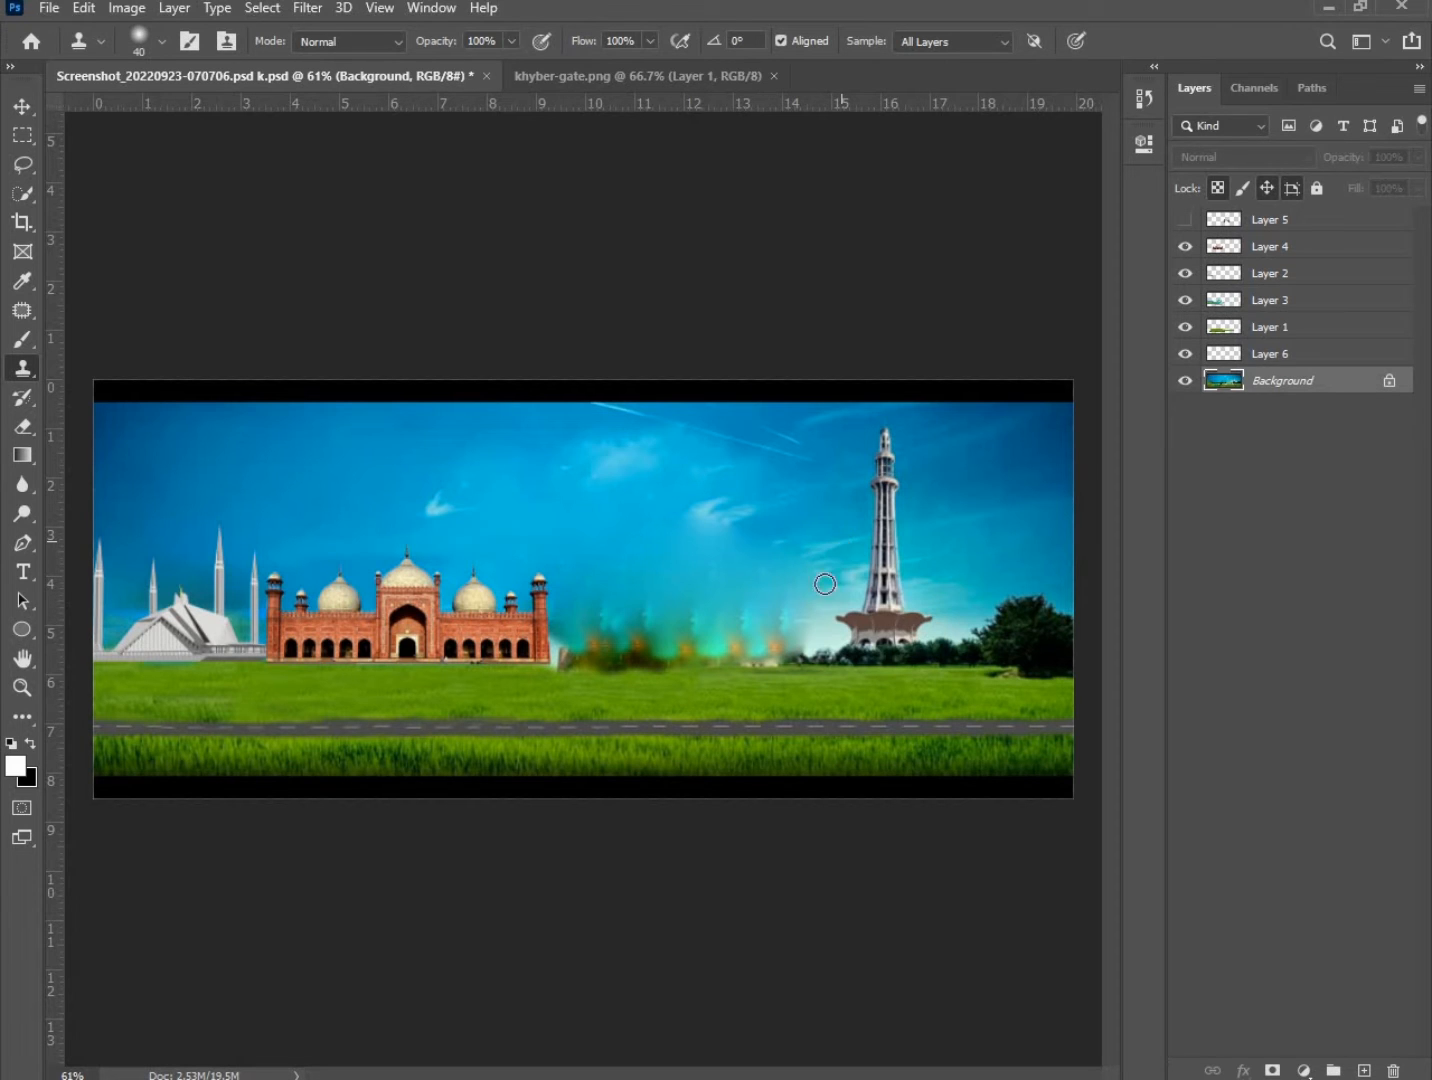
{"action": "mouse_move", "coordinate": [802, 618]}
{"action": "left_mouse_down"}
{"action": "mouse_move", "coordinate": [665, 621]}
{"action": "mouse_move", "coordinate": [799, 612]}
{"action": "mouse_move", "coordinate": [612, 602]}
{"action": "mouse_move", "coordinate": [571, 620]}
{"action": "mouse_move", "coordinate": [778, 593]}
{"action": "mouse_move", "coordinate": [826, 635]}
{"action": "mouse_move", "coordinate": [711, 646]}
{"action": "mouse_move", "coordinate": [826, 657]}
{"action": "mouse_move", "coordinate": [565, 653]}
{"action": "mouse_move", "coordinate": [569, 664]}
{"action": "mouse_move", "coordinate": [609, 642]}
{"action": "mouse_move", "coordinate": [674, 639]}
{"action": "mouse_move", "coordinate": [584, 646]}
{"action": "mouse_move", "coordinate": [697, 661]}
{"action": "mouse_move", "coordinate": [597, 664]}
{"action": "mouse_move", "coordinate": [577, 629]}
{"action": "mouse_move", "coordinate": [558, 656]}
{"action": "left_mouse_up"}
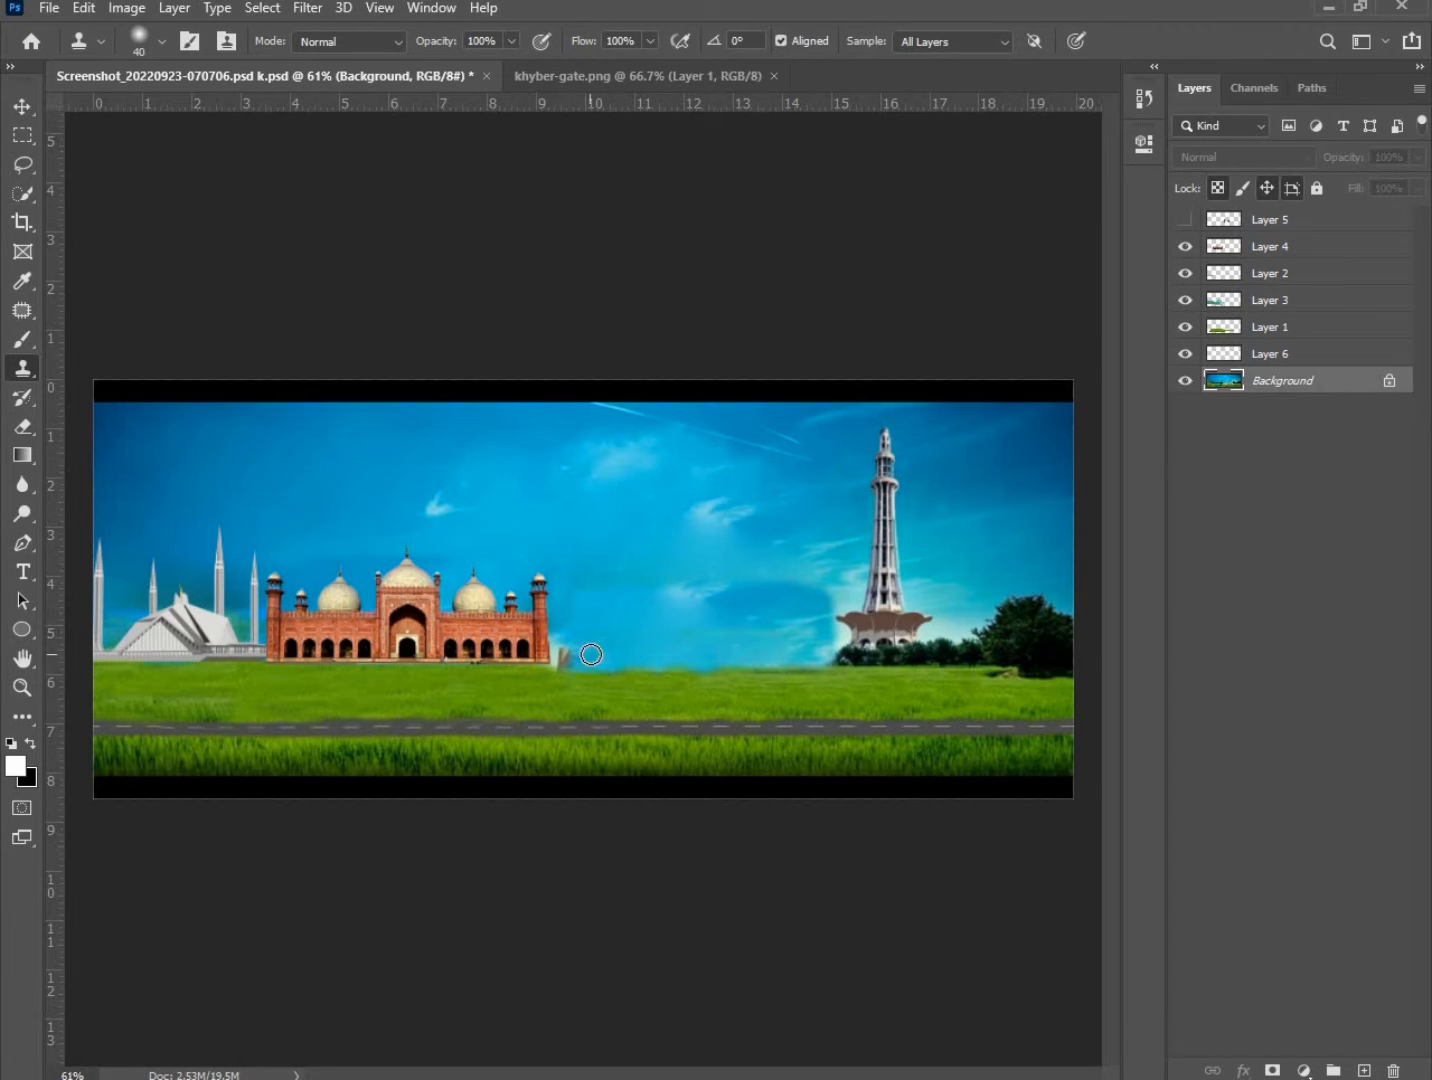
{"action": "left_click_drag", "start_coordinate": [566, 658], "coordinate": [795, 656]}
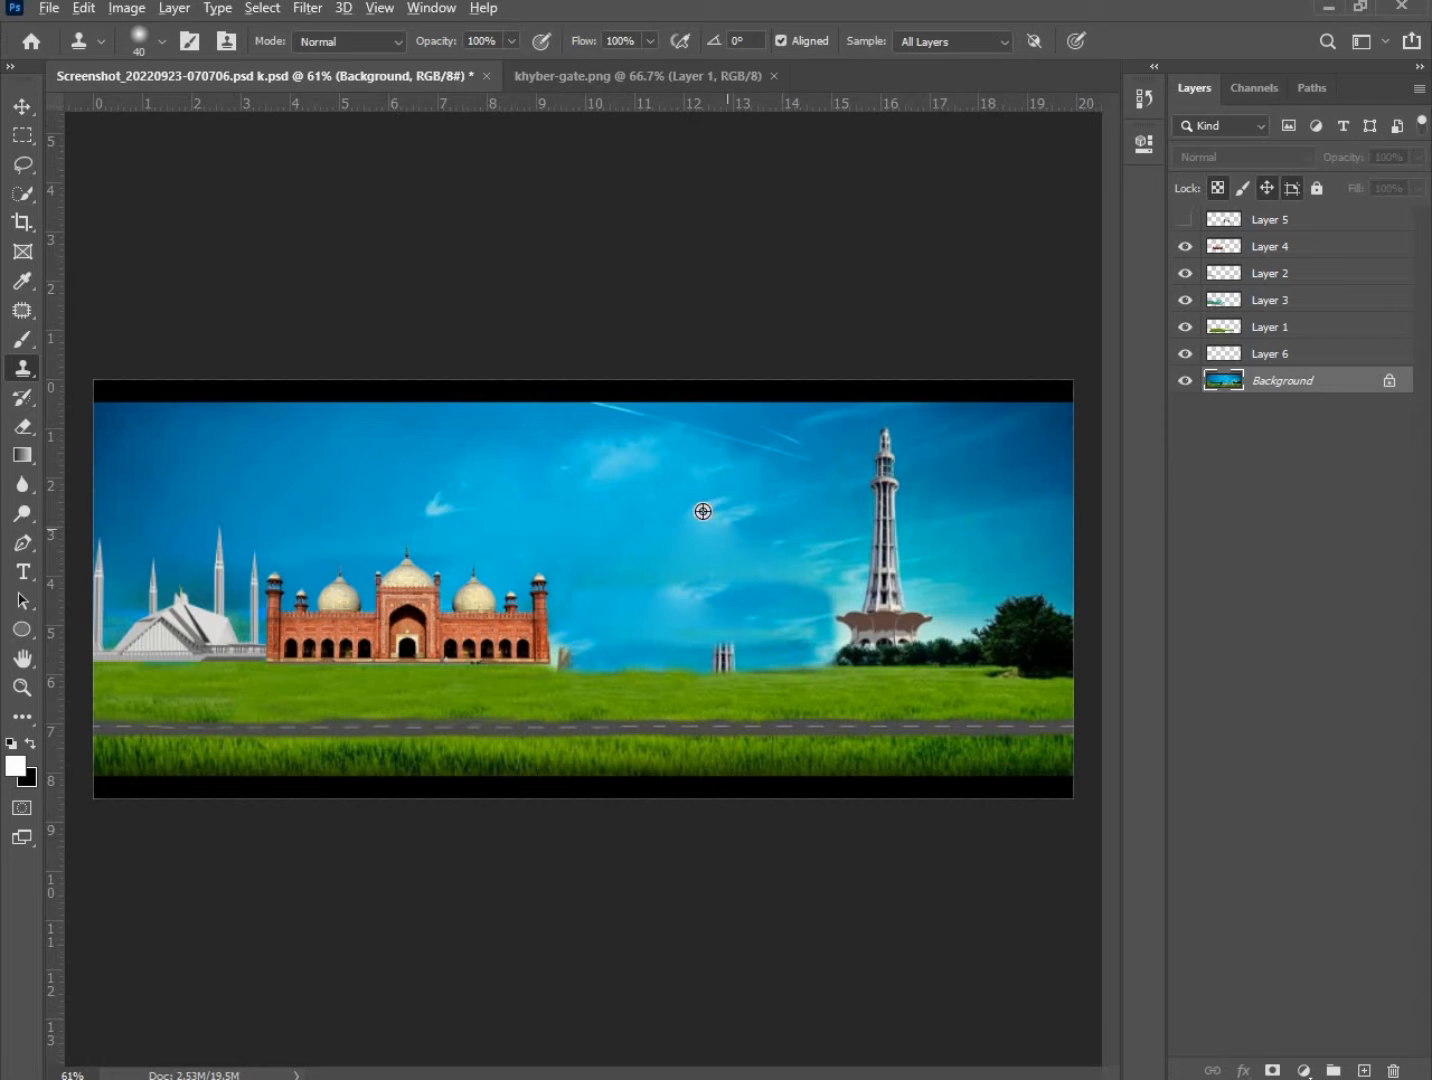
Resample clean sky and clone it over the stray tower fragment and uneven patches above the grass.
{"action": "left_click", "coordinate": [147, 443], "text": "alt"}
{"action": "mouse_move", "coordinate": [575, 646]}
{"action": "left_mouse_down"}
{"action": "mouse_move", "coordinate": [761, 662]}
{"action": "mouse_move", "coordinate": [721, 654]}
{"action": "left_mouse_up"}
{"action": "mouse_move", "coordinate": [588, 635]}
{"action": "left_mouse_down"}
{"action": "mouse_move", "coordinate": [794, 646]}
{"action": "mouse_move", "coordinate": [576, 659]}
{"action": "mouse_move", "coordinate": [792, 663]}
{"action": "mouse_move", "coordinate": [829, 642]}
{"action": "mouse_move", "coordinate": [638, 644]}
{"action": "mouse_move", "coordinate": [663, 632]}
{"action": "mouse_move", "coordinate": [627, 629]}
{"action": "mouse_move", "coordinate": [736, 610]}
{"action": "mouse_move", "coordinate": [653, 598]}
{"action": "mouse_move", "coordinate": [706, 586]}
{"action": "mouse_move", "coordinate": [820, 596]}
{"action": "mouse_move", "coordinate": [731, 600]}
{"action": "mouse_move", "coordinate": [806, 581]}
{"action": "left_mouse_up"}
{"action": "mouse_move", "coordinate": [703, 580]}
{"action": "left_mouse_down"}
{"action": "mouse_move", "coordinate": [822, 583]}
{"action": "mouse_move", "coordinate": [760, 600]}
{"action": "mouse_move", "coordinate": [818, 636]}
{"action": "mouse_move", "coordinate": [789, 652]}
{"action": "mouse_move", "coordinate": [796, 622]}
{"action": "mouse_move", "coordinate": [624, 636]}
{"action": "mouse_move", "coordinate": [791, 620]}
{"action": "left_mouse_up"}
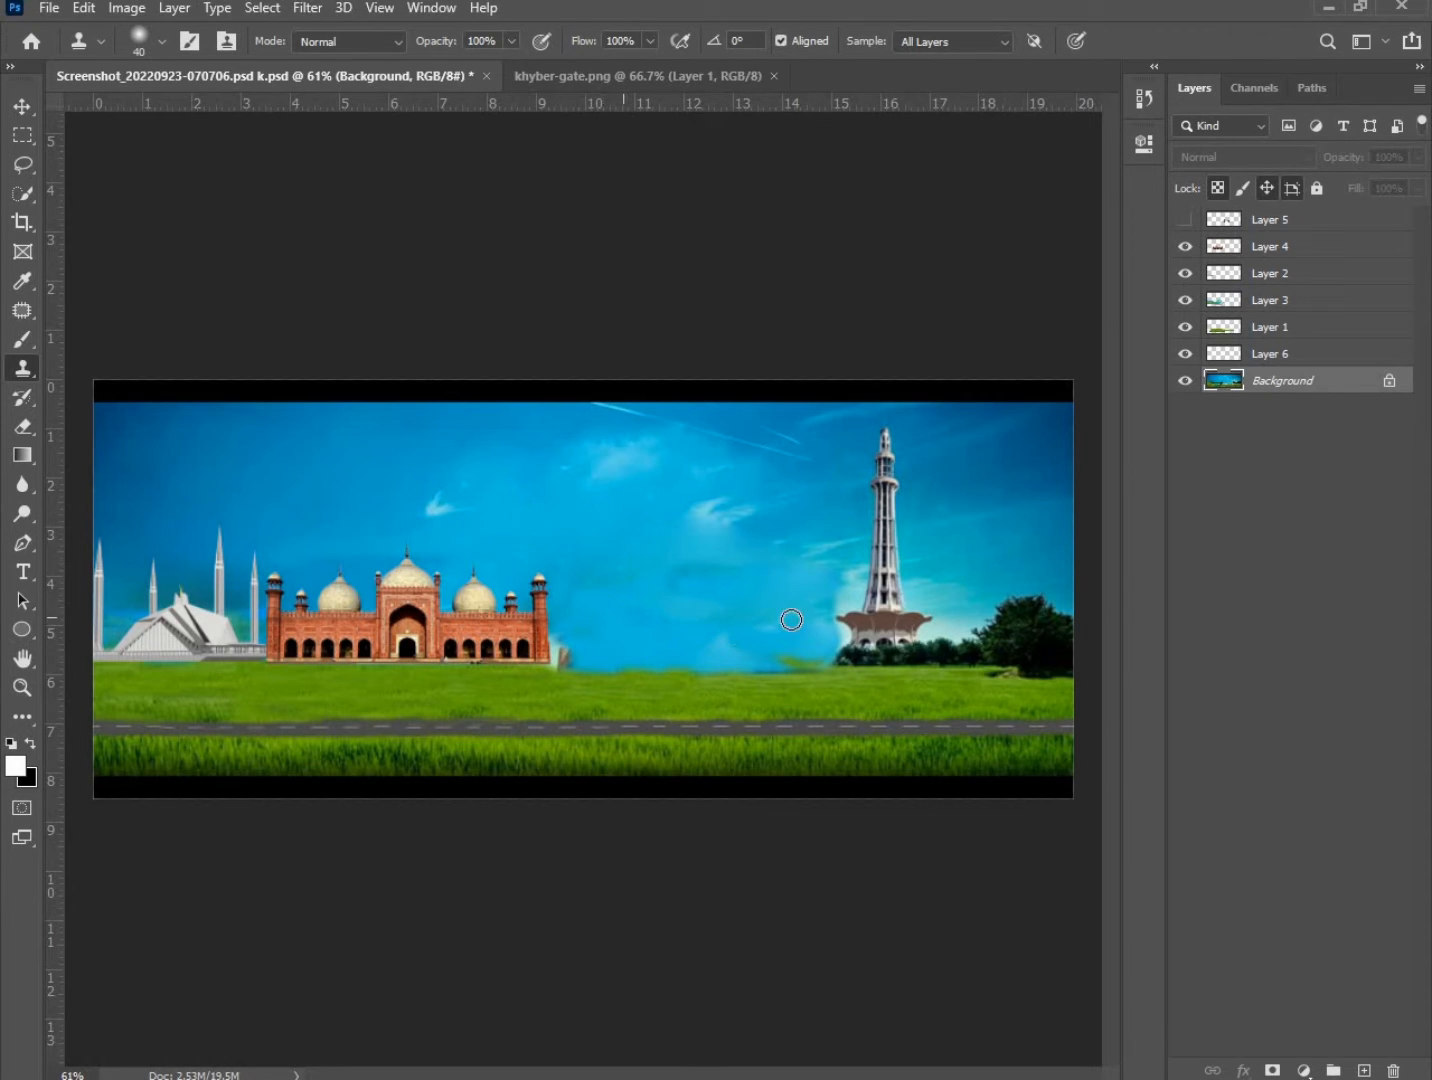
Show the stone gate on Layer 5 again and clone grass along its base on the Background layer.
{"action": "left_click", "coordinate": [1184, 221]}
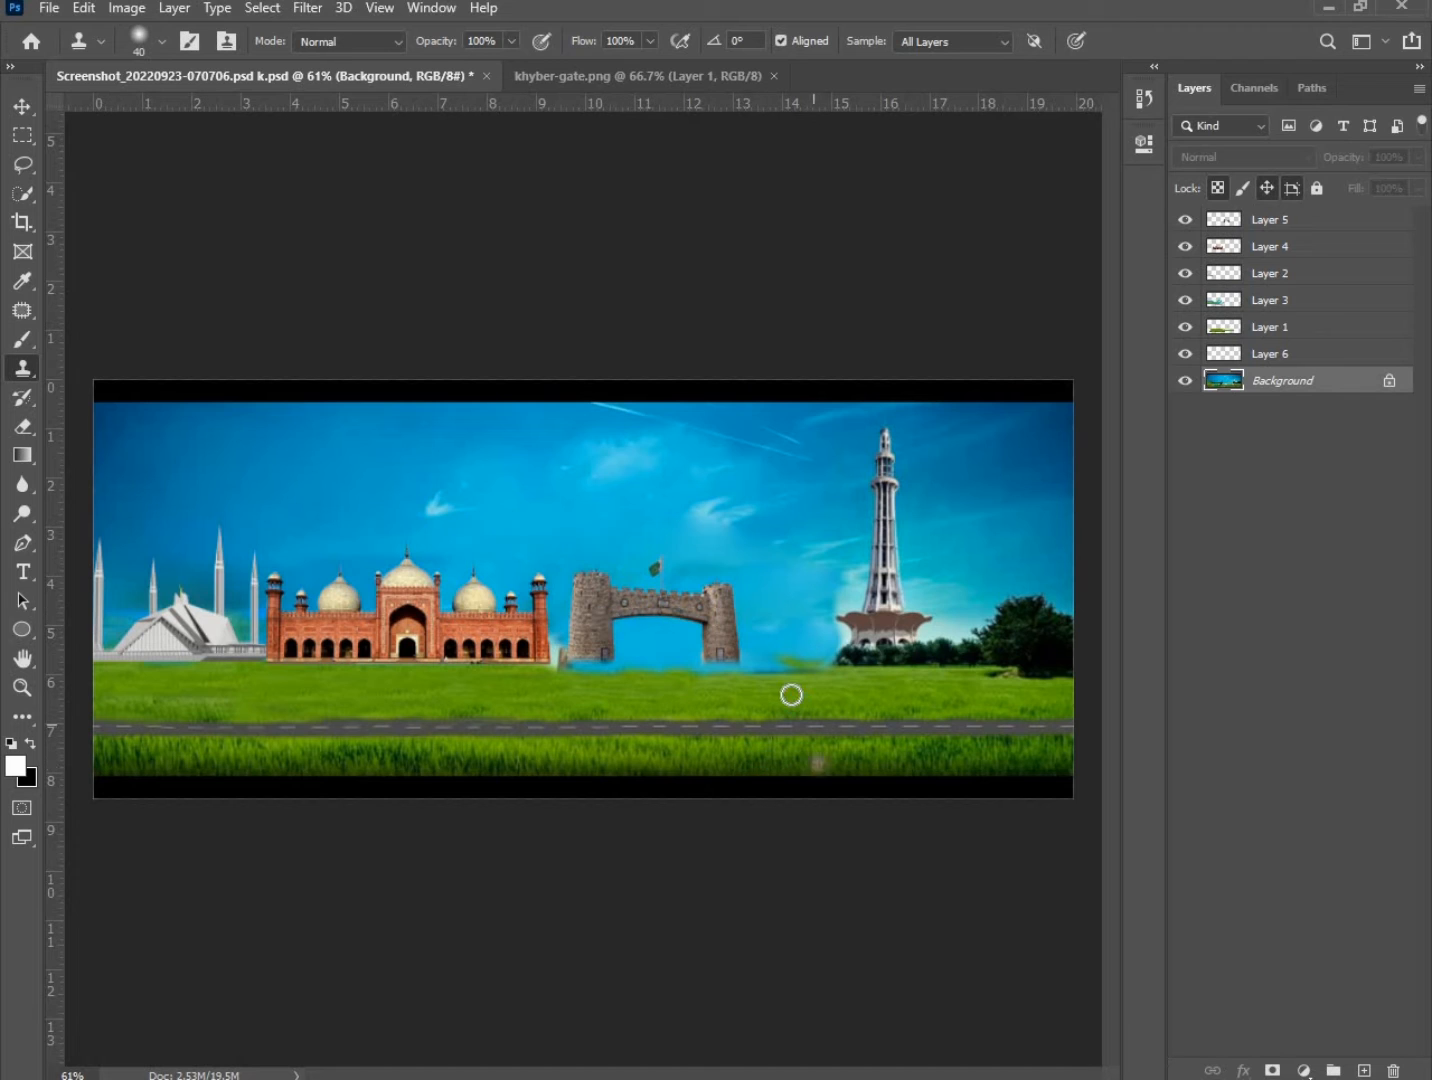
{"action": "left_click_drag", "start_coordinate": [763, 672], "coordinate": [569, 671]}
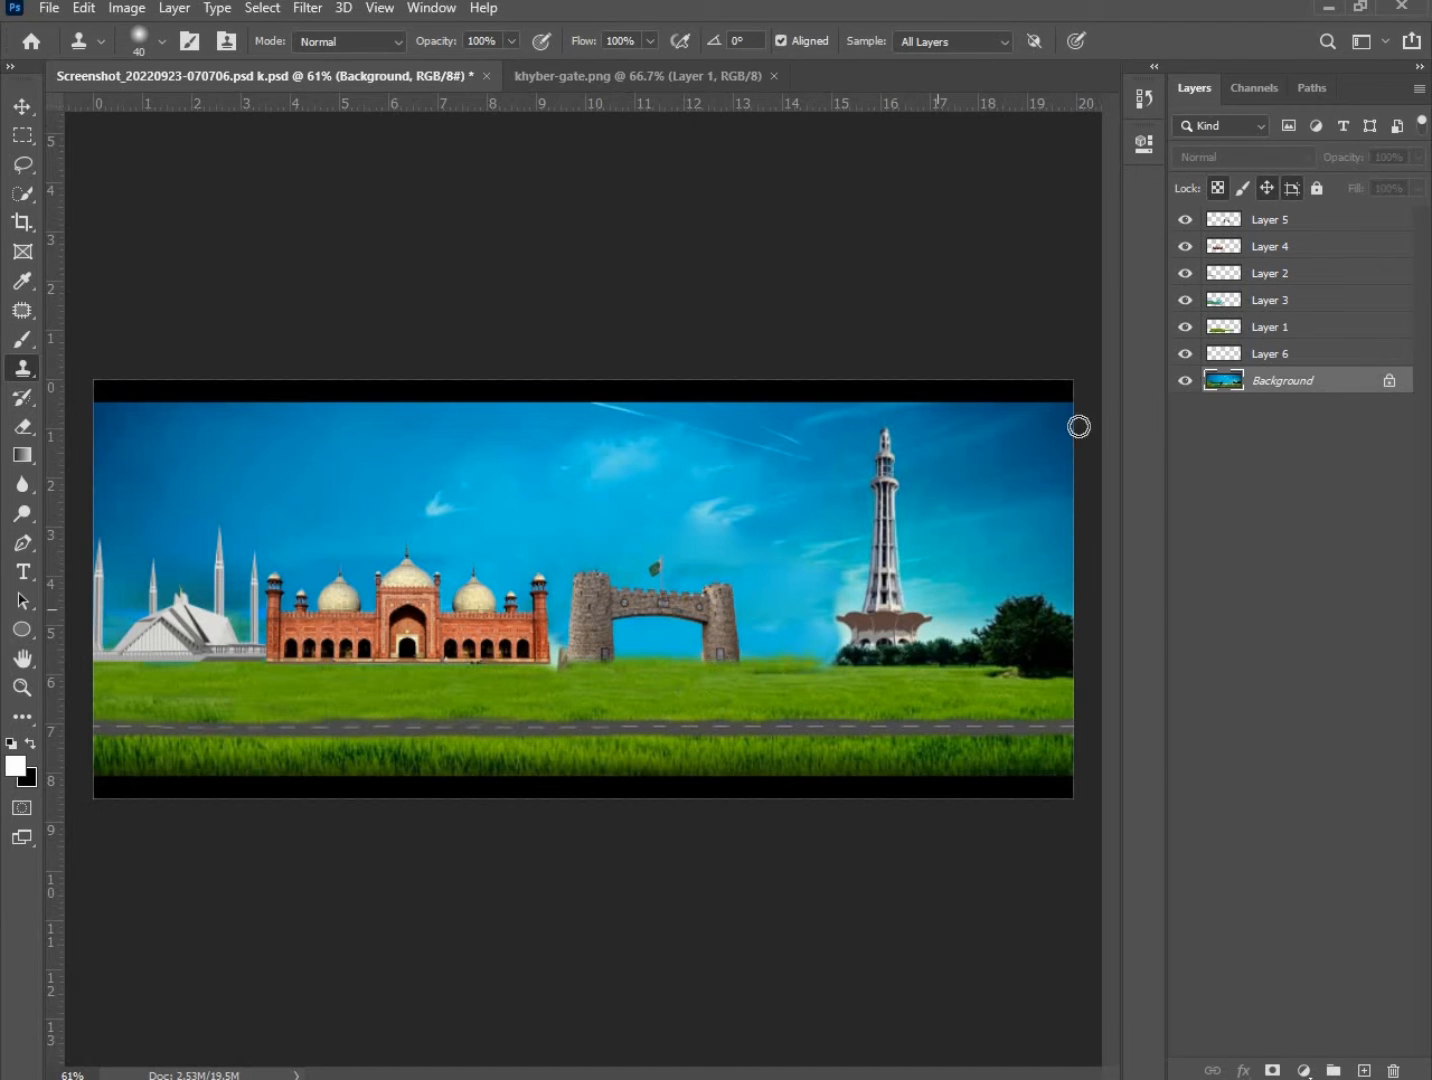
Move the stone gate against the red mosque's end tower, keeping it on the grass line.
{"action": "scroll", "coordinate": [659, 610], "scroll_direction": "up", "scroll_amount": 5}
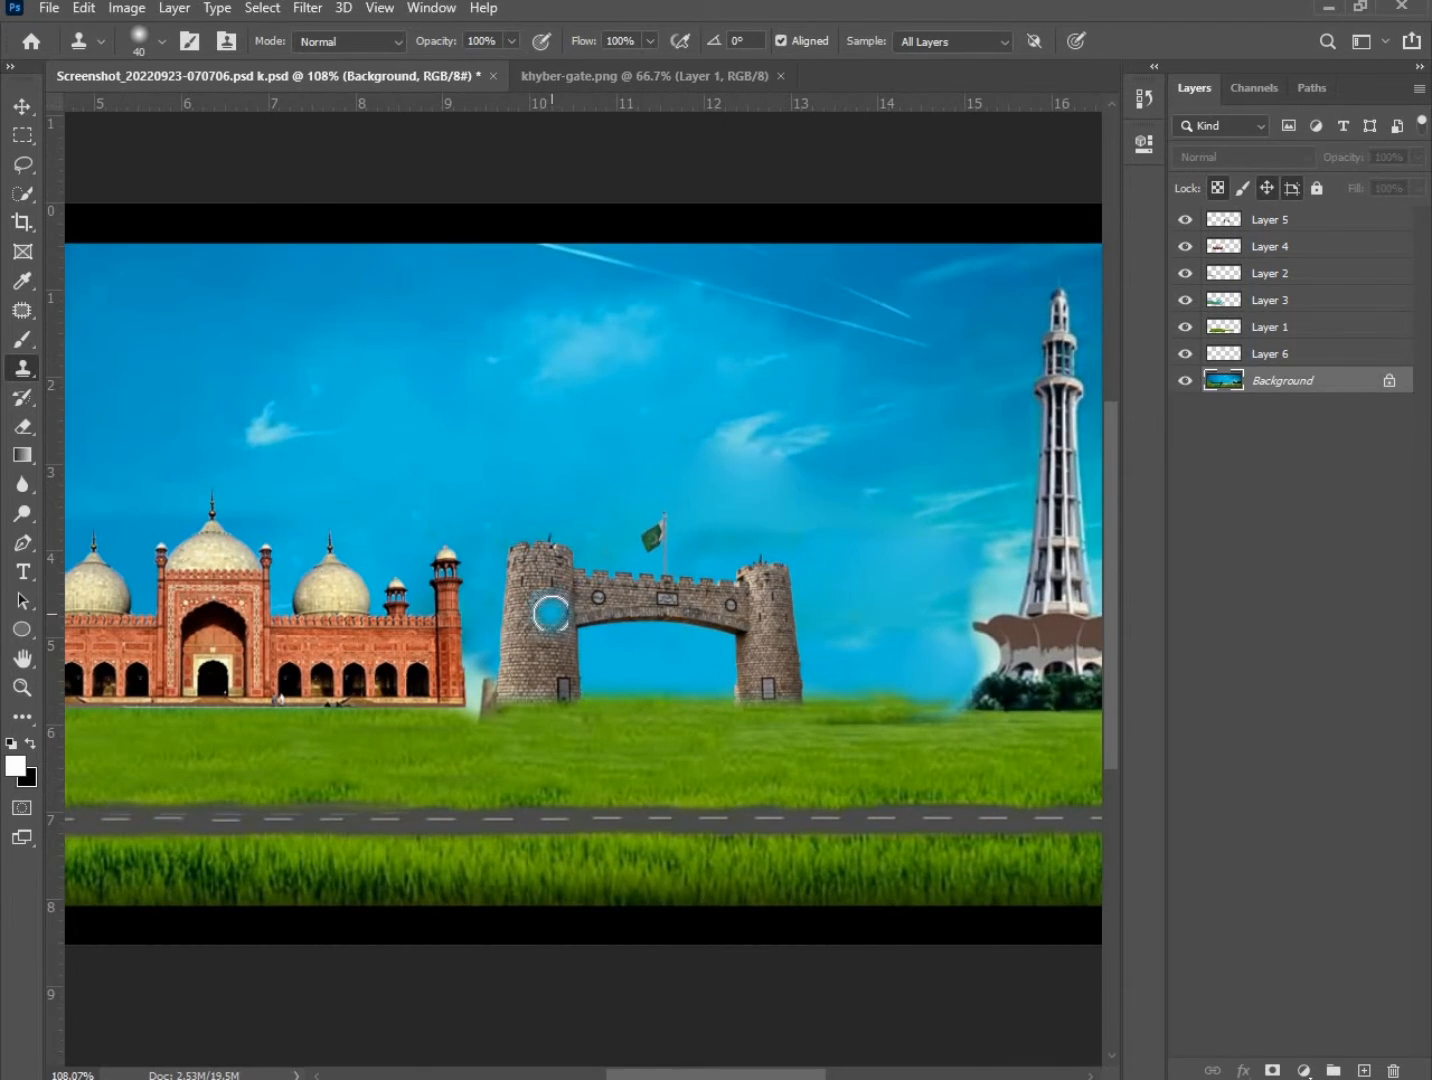
{"action": "left_click", "coordinate": [21, 110]}
{"action": "left_click_drag", "start_coordinate": [545, 600], "coordinate": [501, 605]}
{"action": "left_click", "coordinate": [574, 752]}
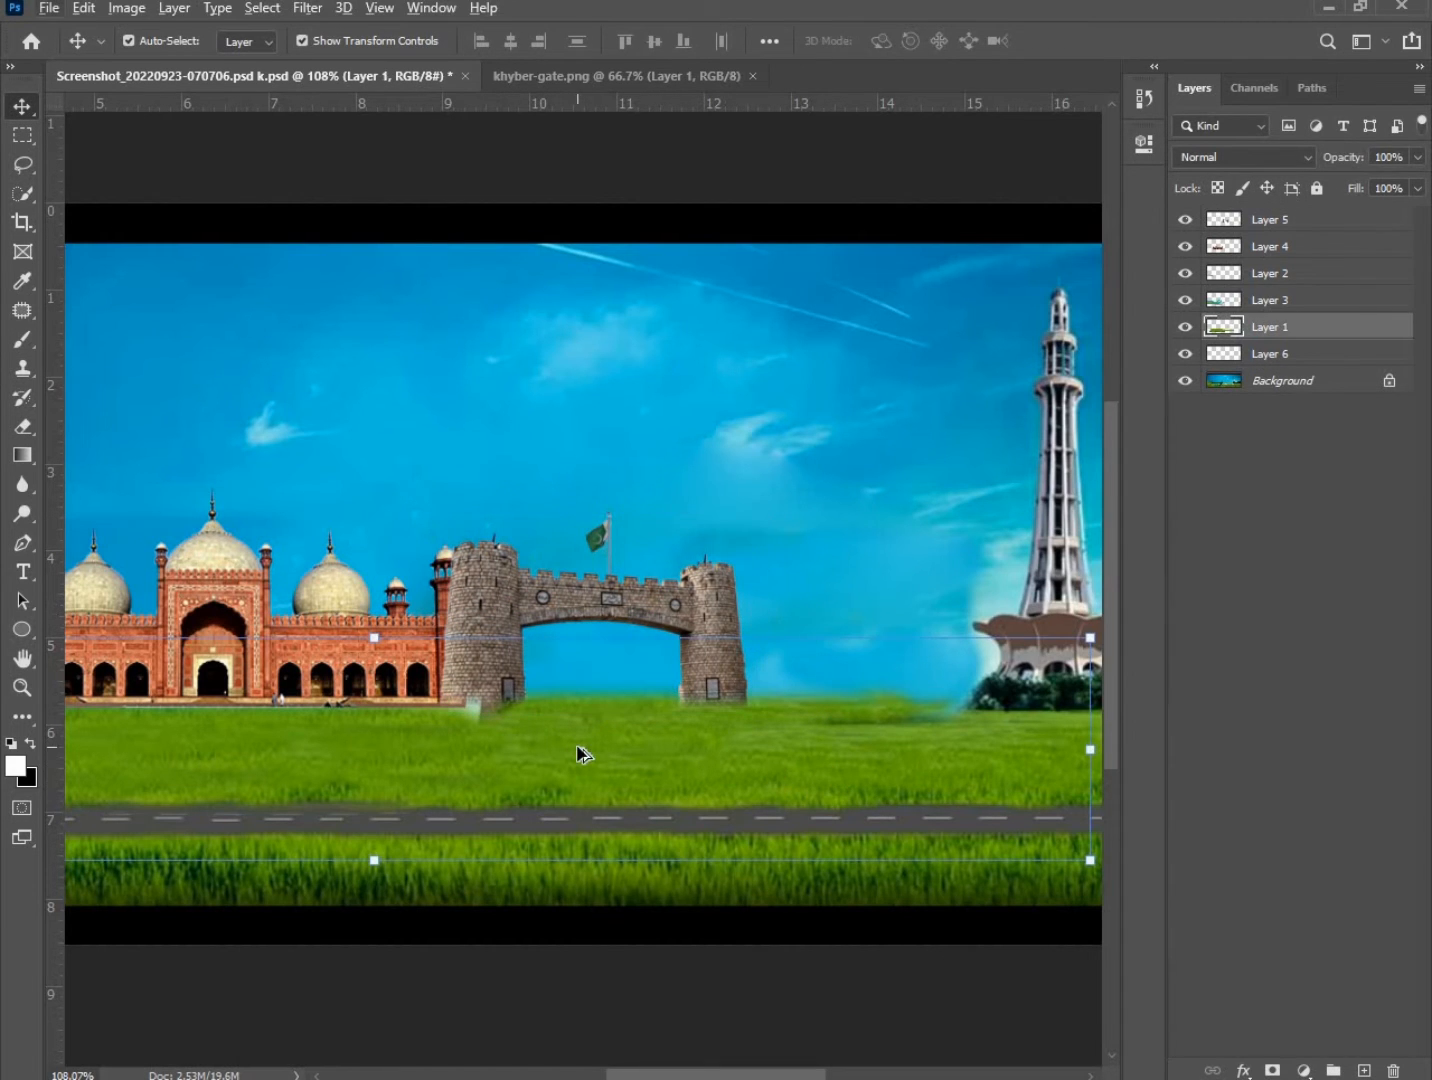
Try to clone grass over the pale remnant at the gate's base on the Background layer, and select Layer 6.
{"action": "left_click", "coordinate": [1274, 383]}
{"action": "left_click", "coordinate": [23, 368]}
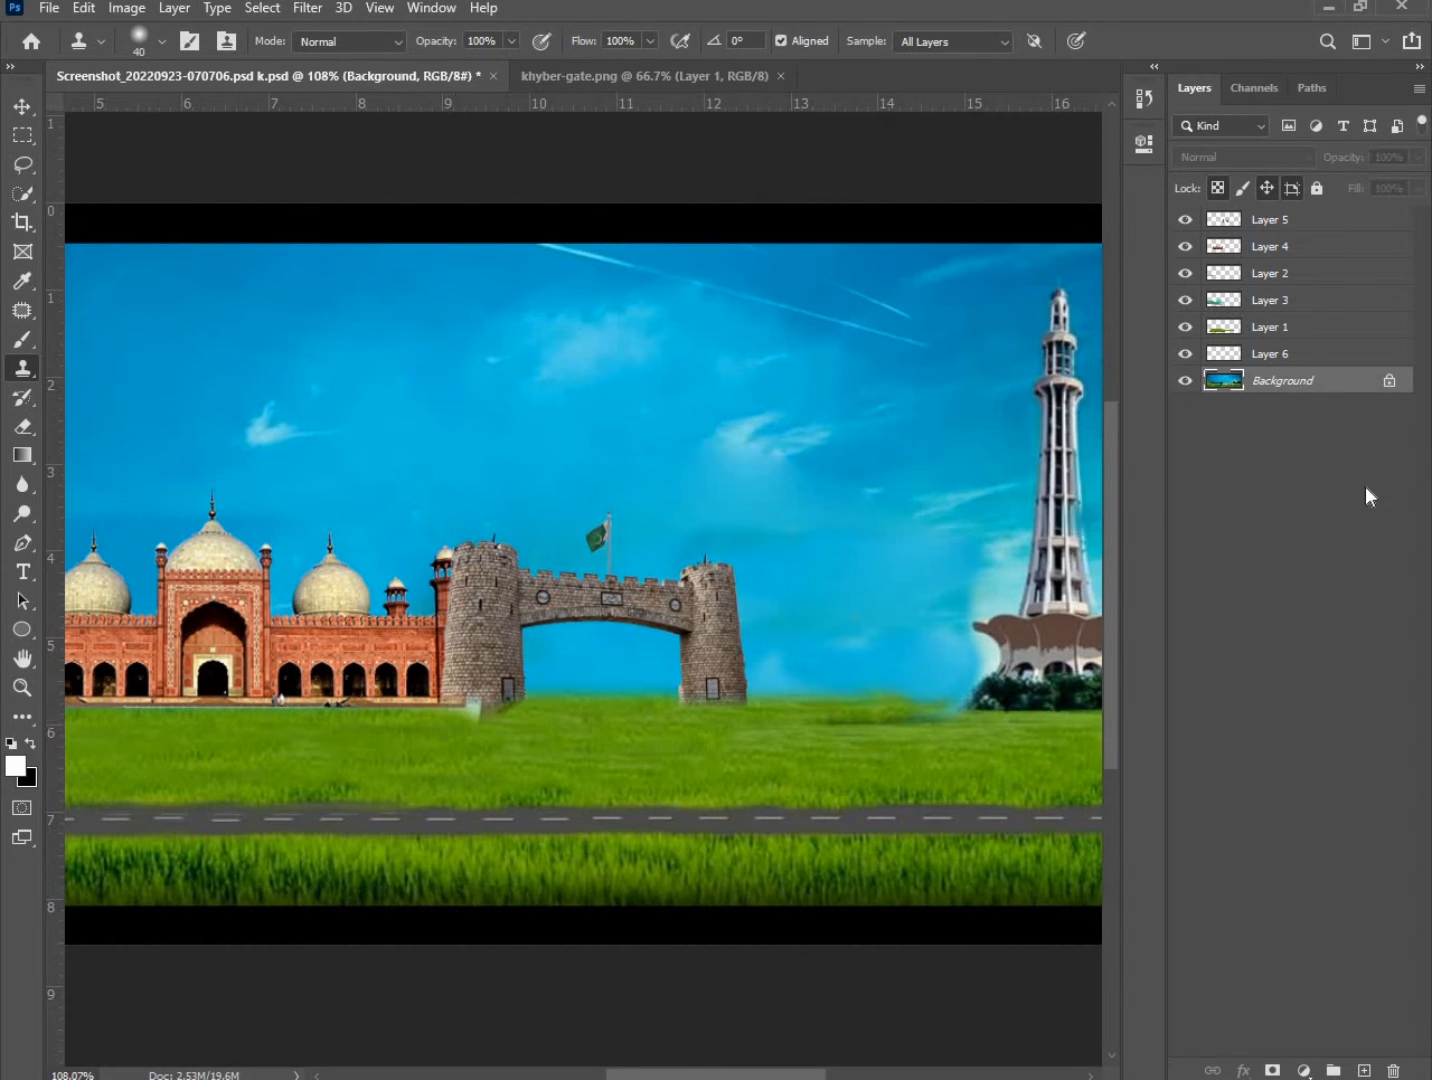
{"action": "mouse_move", "coordinate": [477, 727]}
{"action": "left_mouse_down"}
{"action": "mouse_move", "coordinate": [443, 717]}
{"action": "mouse_move", "coordinate": [544, 734]}
{"action": "left_mouse_up"}
{"action": "left_click", "coordinate": [612, 755], "text": "alt"}
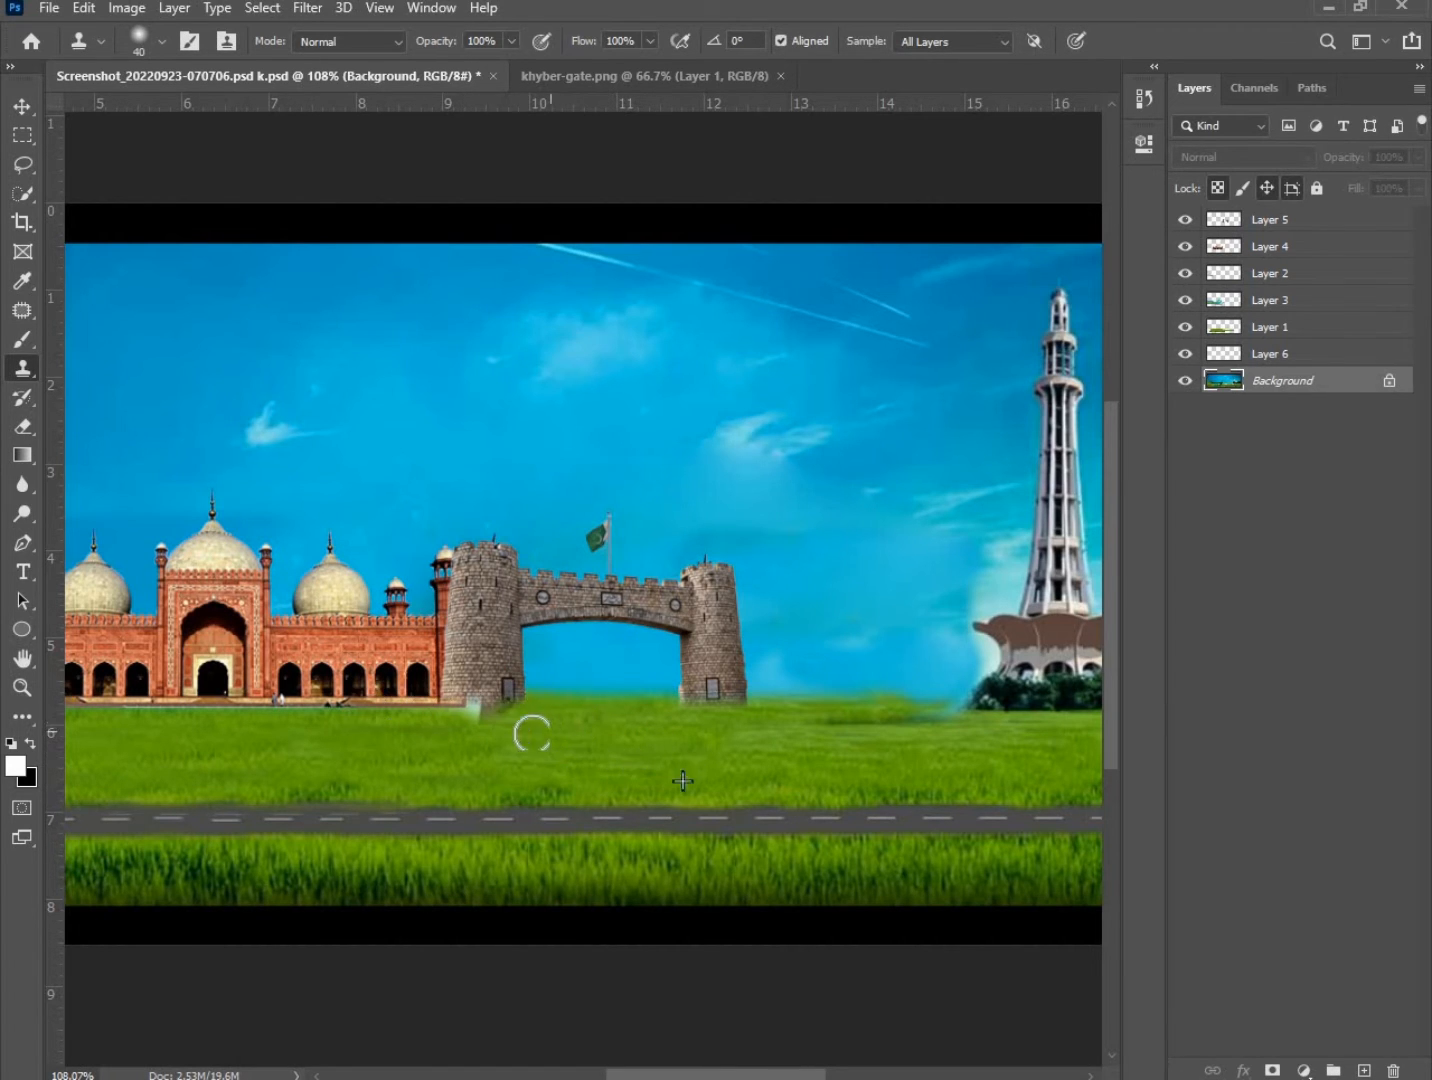
{"action": "left_click", "coordinate": [1263, 358]}
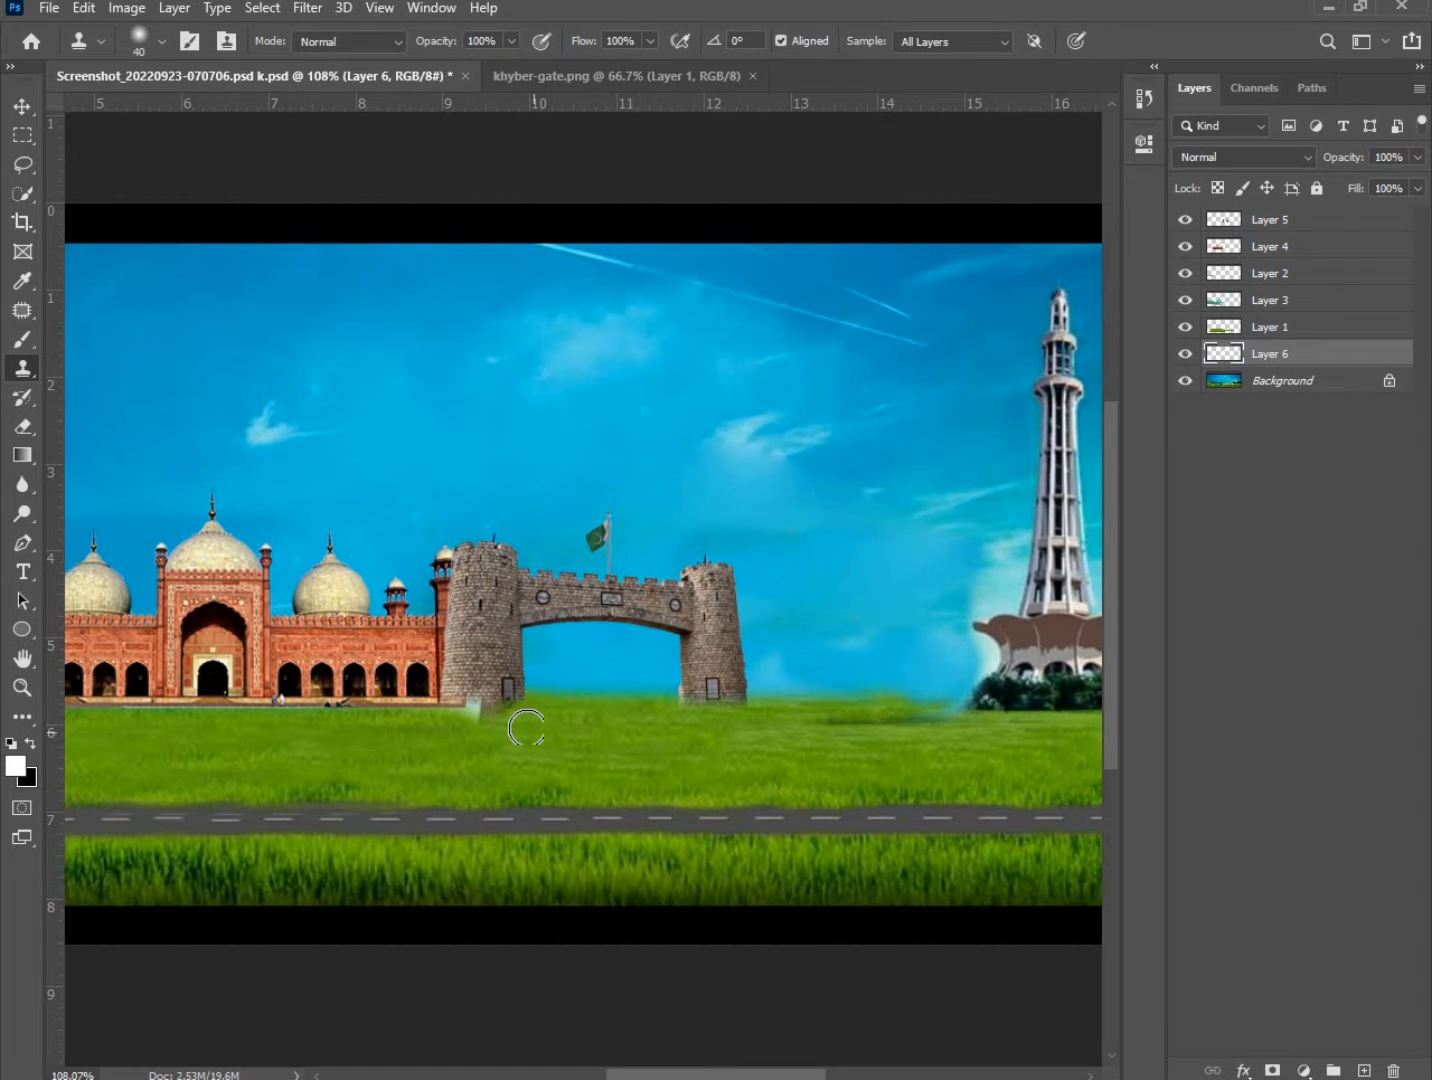
{"action": "scroll", "coordinate": [598, 720], "scroll_direction": "down", "scroll_amount": 5}
{"action": "scroll", "coordinate": [690, 647], "scroll_direction": "up", "scroll_amount": 3}
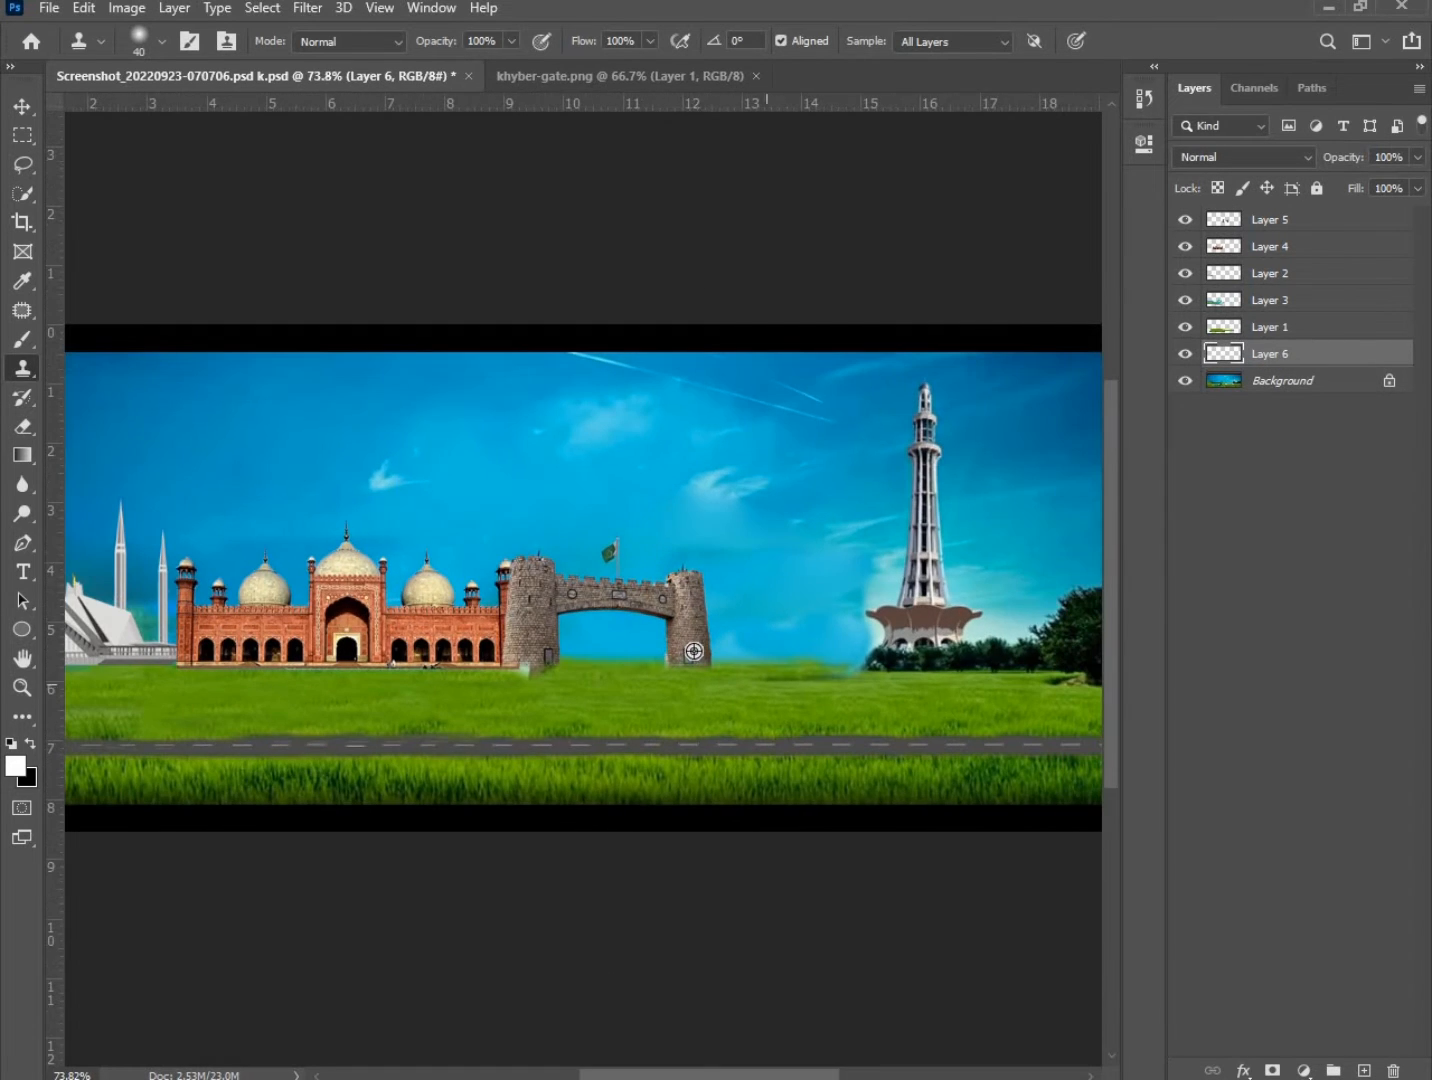
Close the khyber-gate image and open the Ghanta Ghar Faisalabad clock tower PNG.
{"action": "left_click", "coordinate": [740, 76]}
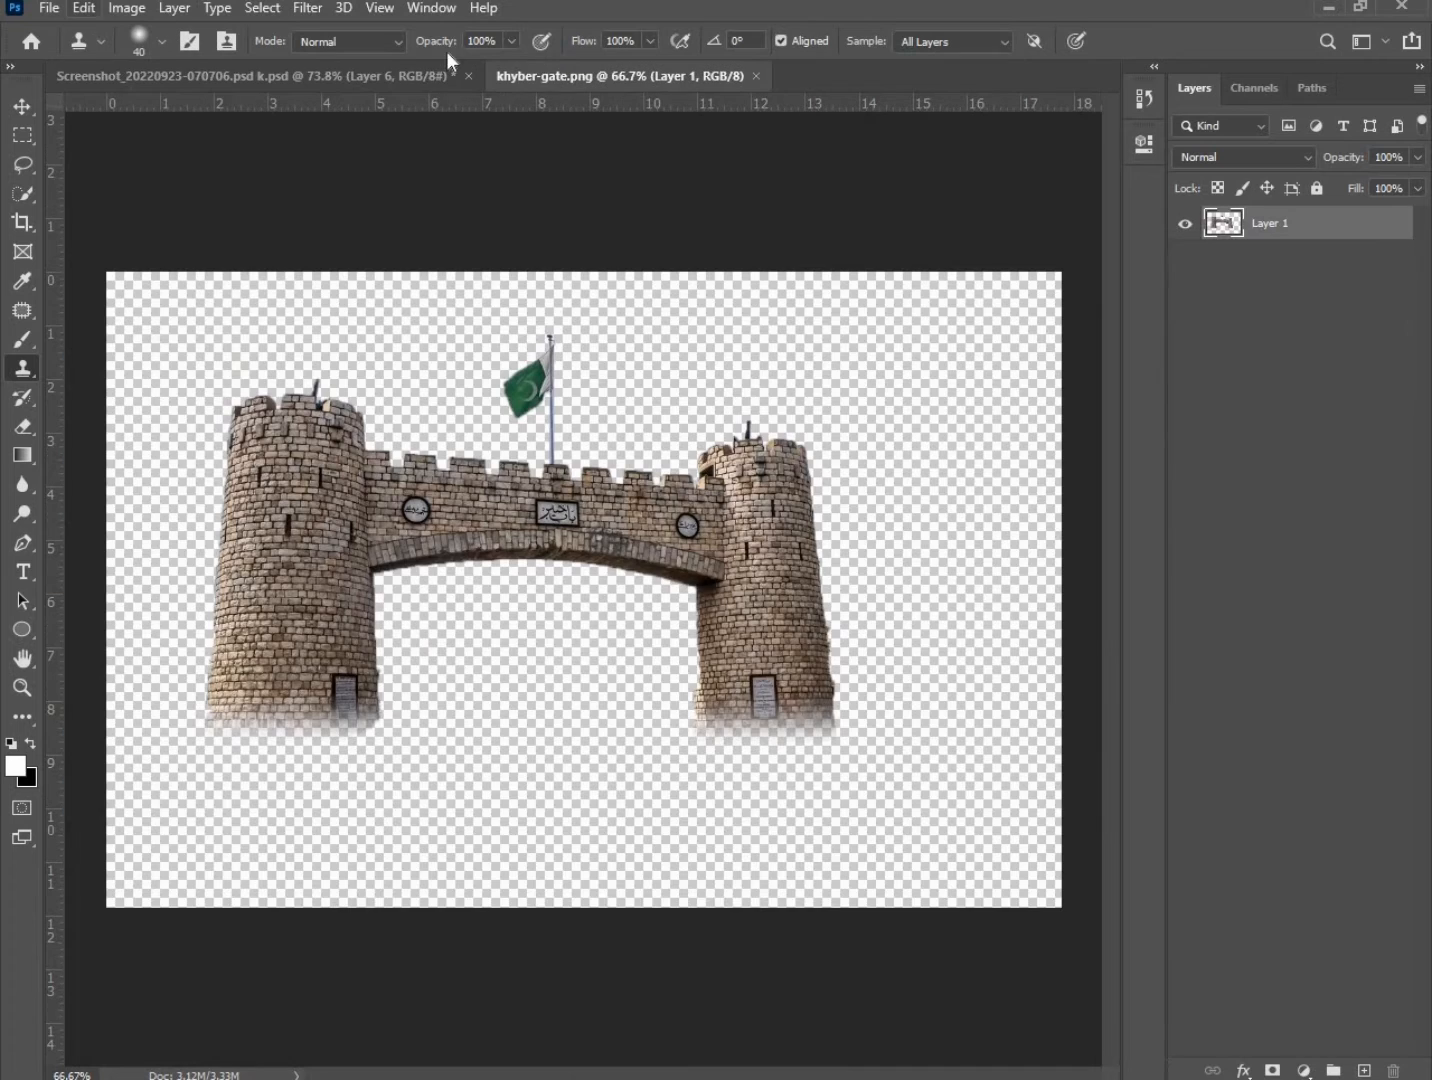
{"action": "left_click", "coordinate": [756, 76]}
{"action": "left_click", "coordinate": [50, 8]}
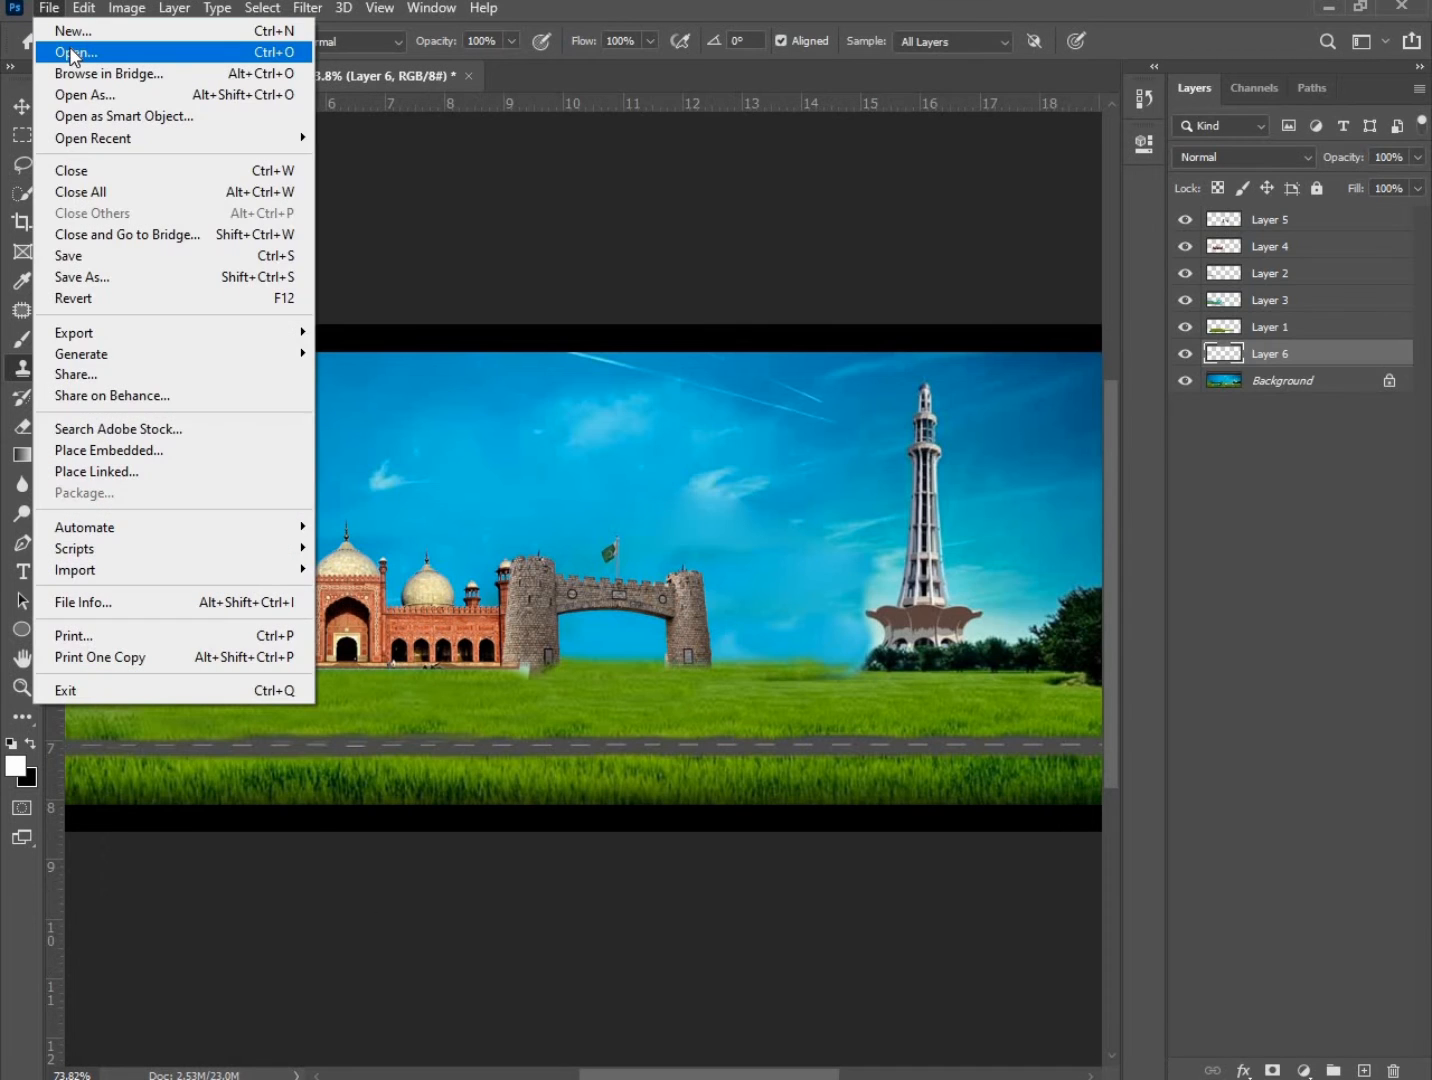
{"action": "left_click", "coordinate": [70, 52]}
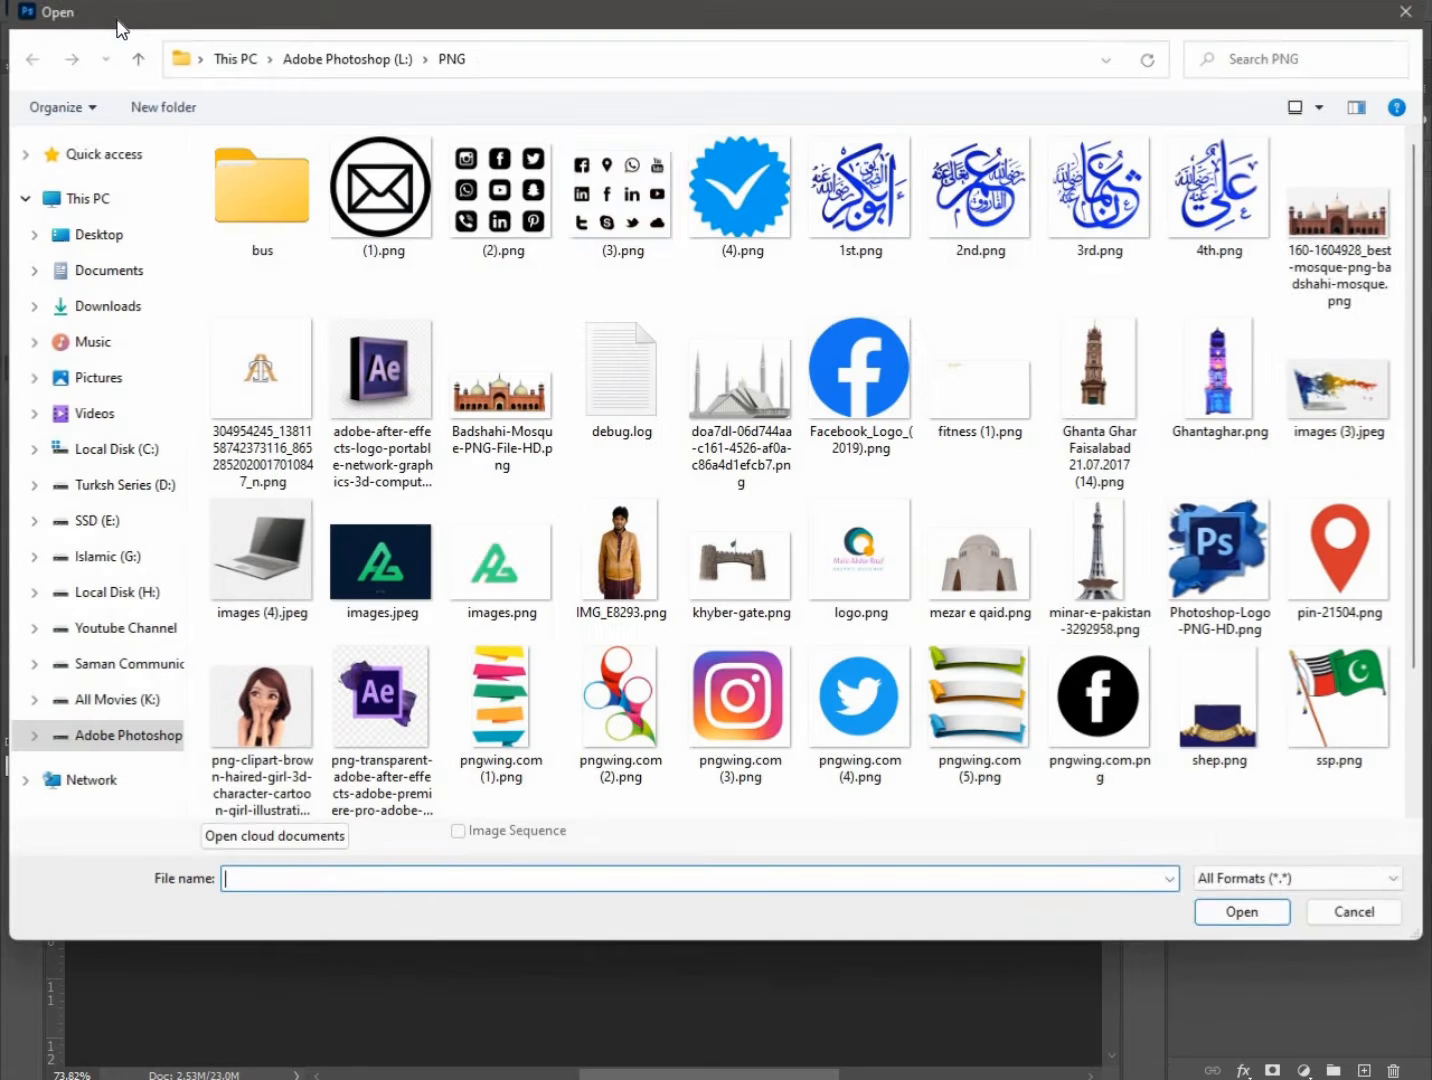
{"action": "double_click", "coordinate": [1118, 376]}
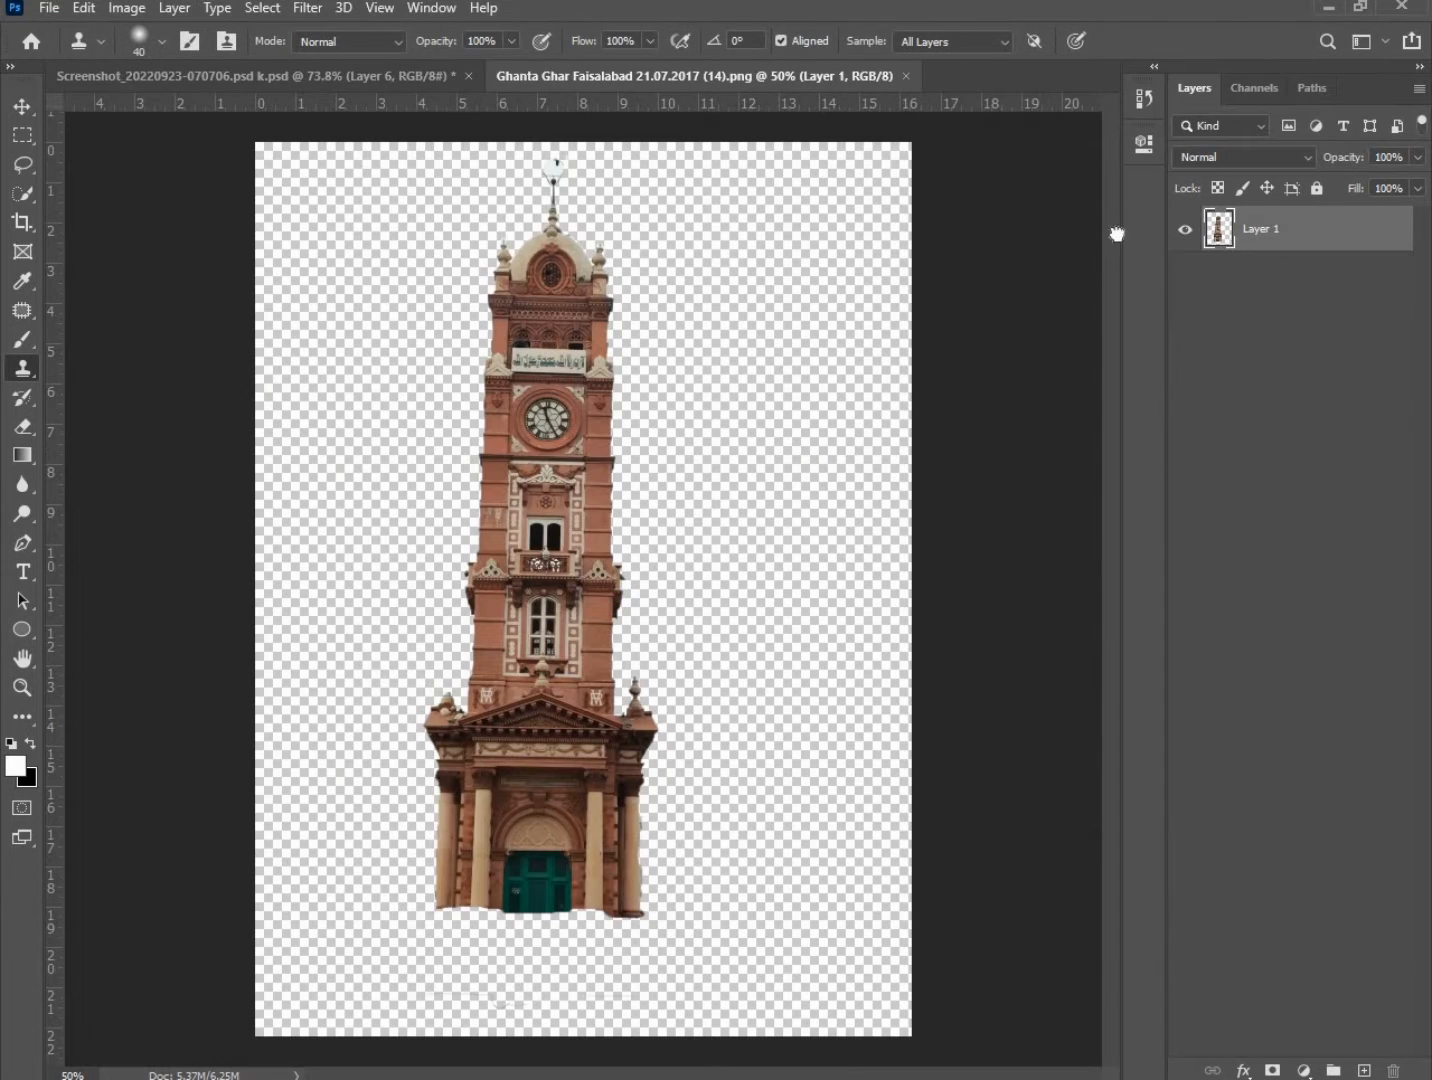
Bring the clock tower into the banner as a layer stacked between Layer 5 and Layer 4.
{"action": "mouse_move", "coordinate": [1117, 234]}
{"action": "left_mouse_down"}
{"action": "mouse_move", "coordinate": [342, 78]}
{"action": "mouse_move", "coordinate": [865, 571]}
{"action": "mouse_move", "coordinate": [855, 541]}
{"action": "mouse_move", "coordinate": [757, 833]}
{"action": "mouse_move", "coordinate": [772, 832]}
{"action": "left_mouse_up"}
{"action": "key", "text": "v"}
{"action": "left_click_drag", "start_coordinate": [1262, 353], "coordinate": [1262, 233]}
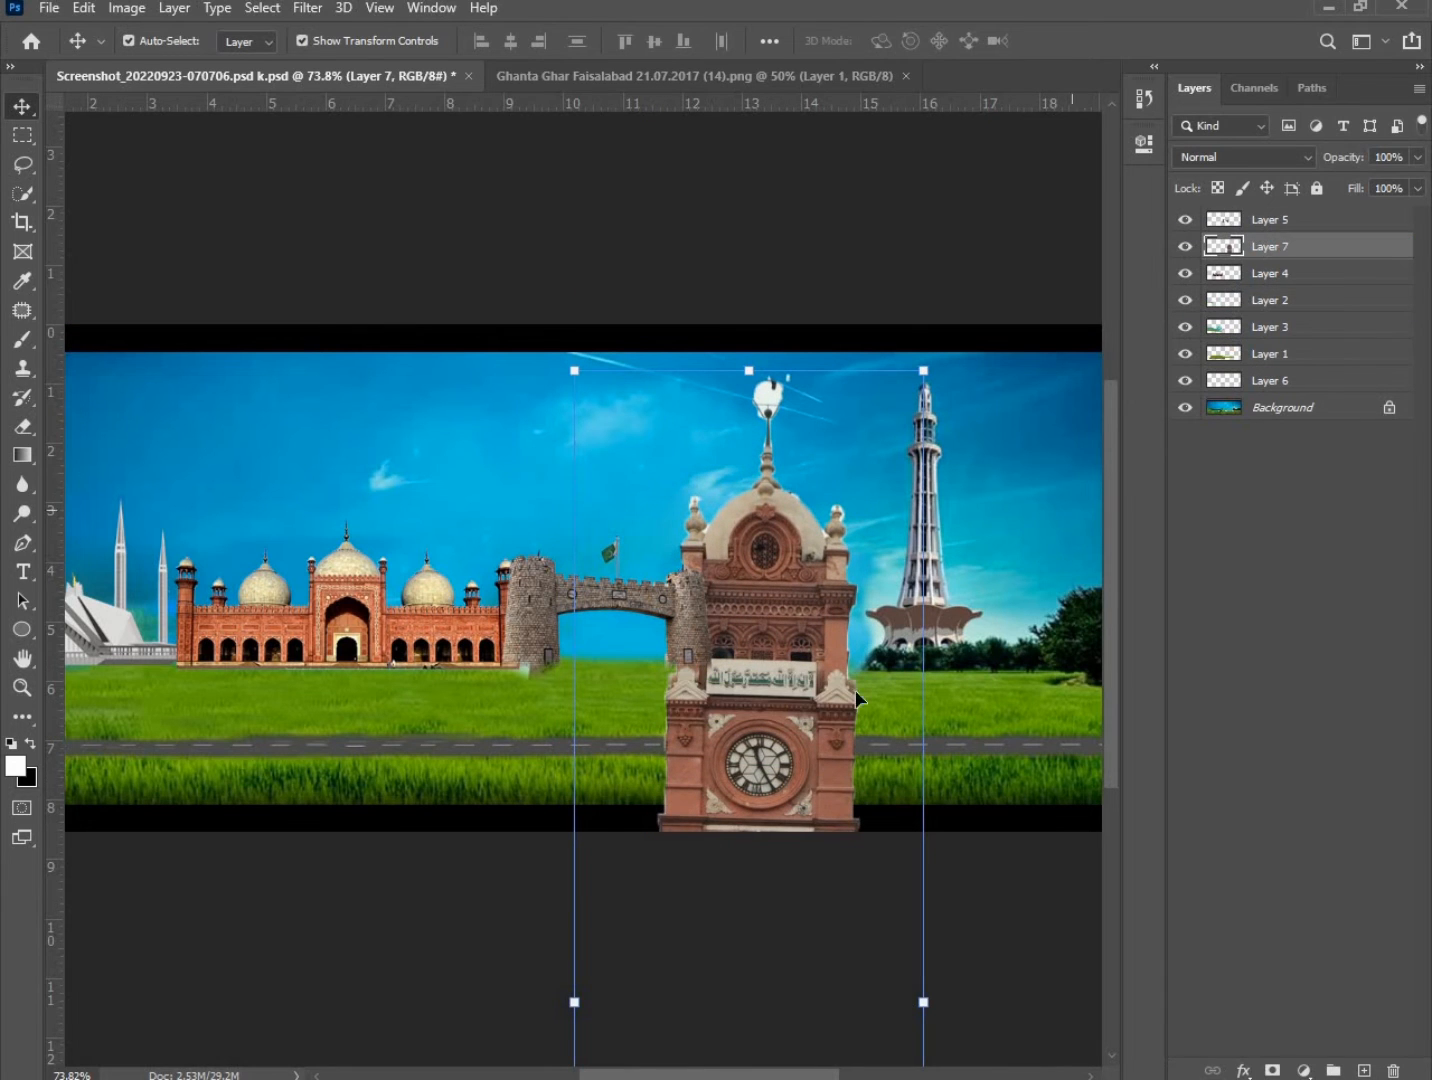
Scale the clock tower to about 22.6% and stand it on the grass line between the stone gate and the white tower.
{"action": "left_click_drag", "start_coordinate": [579, 374], "coordinate": [797, 460]}
{"action": "left_click_drag", "start_coordinate": [792, 569], "coordinate": [782, 565]}
{"action": "left_click_drag", "start_coordinate": [731, 356], "coordinate": [749, 424]}
{"action": "left_click_drag", "start_coordinate": [790, 543], "coordinate": [777, 555]}
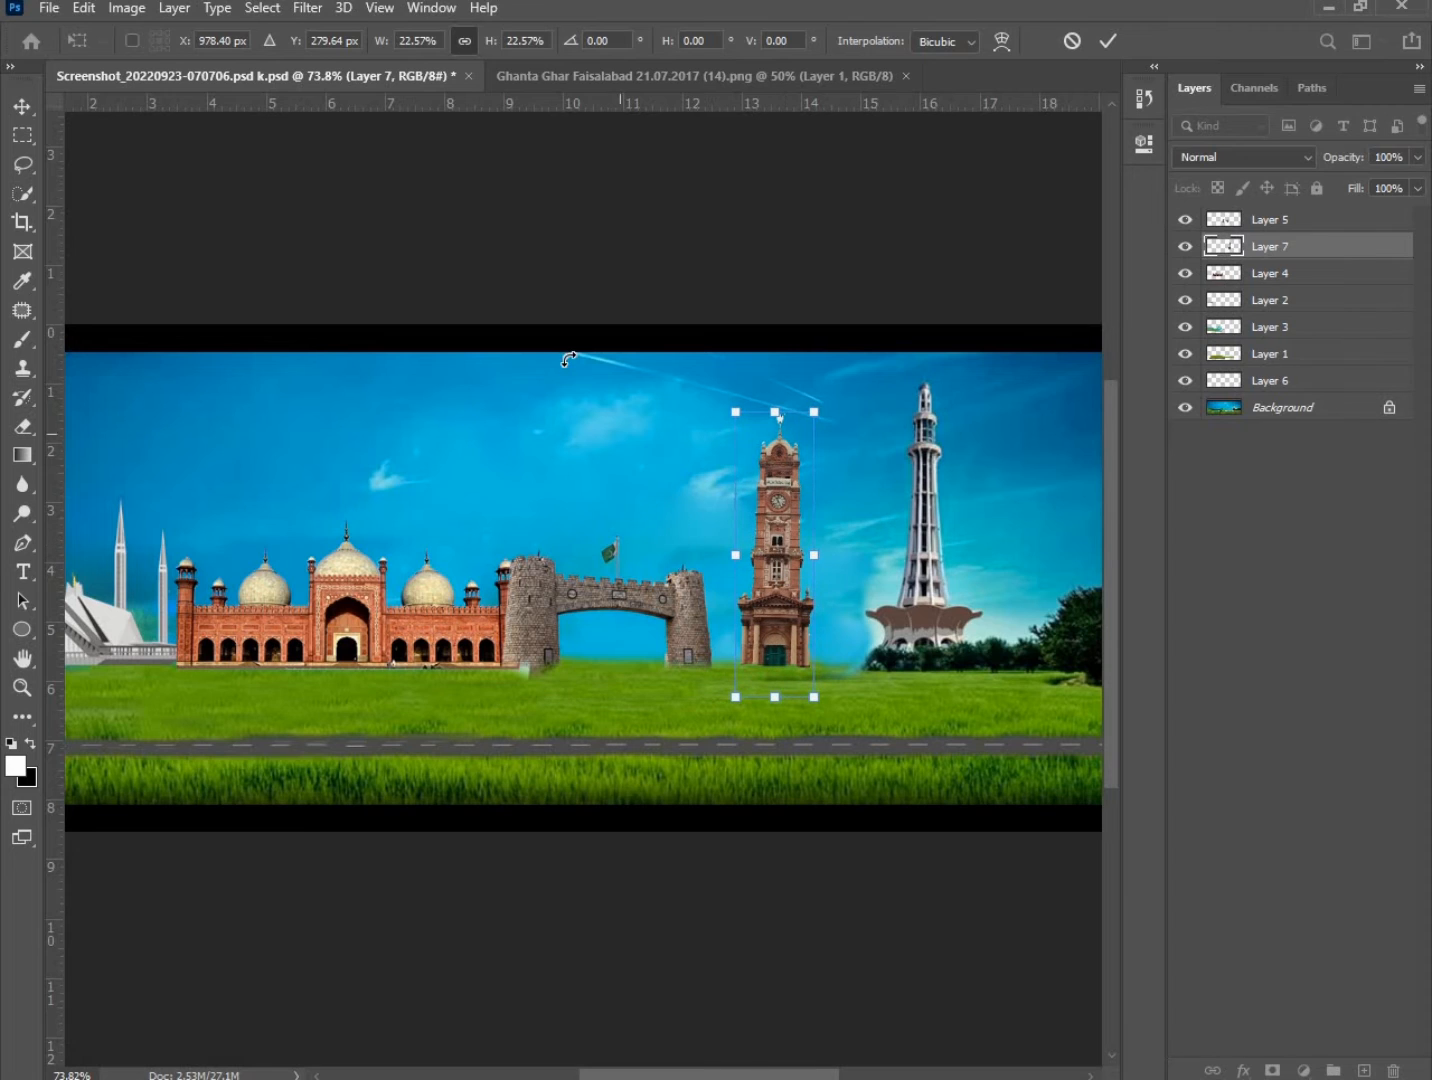
{"action": "left_click", "coordinate": [1108, 42]}
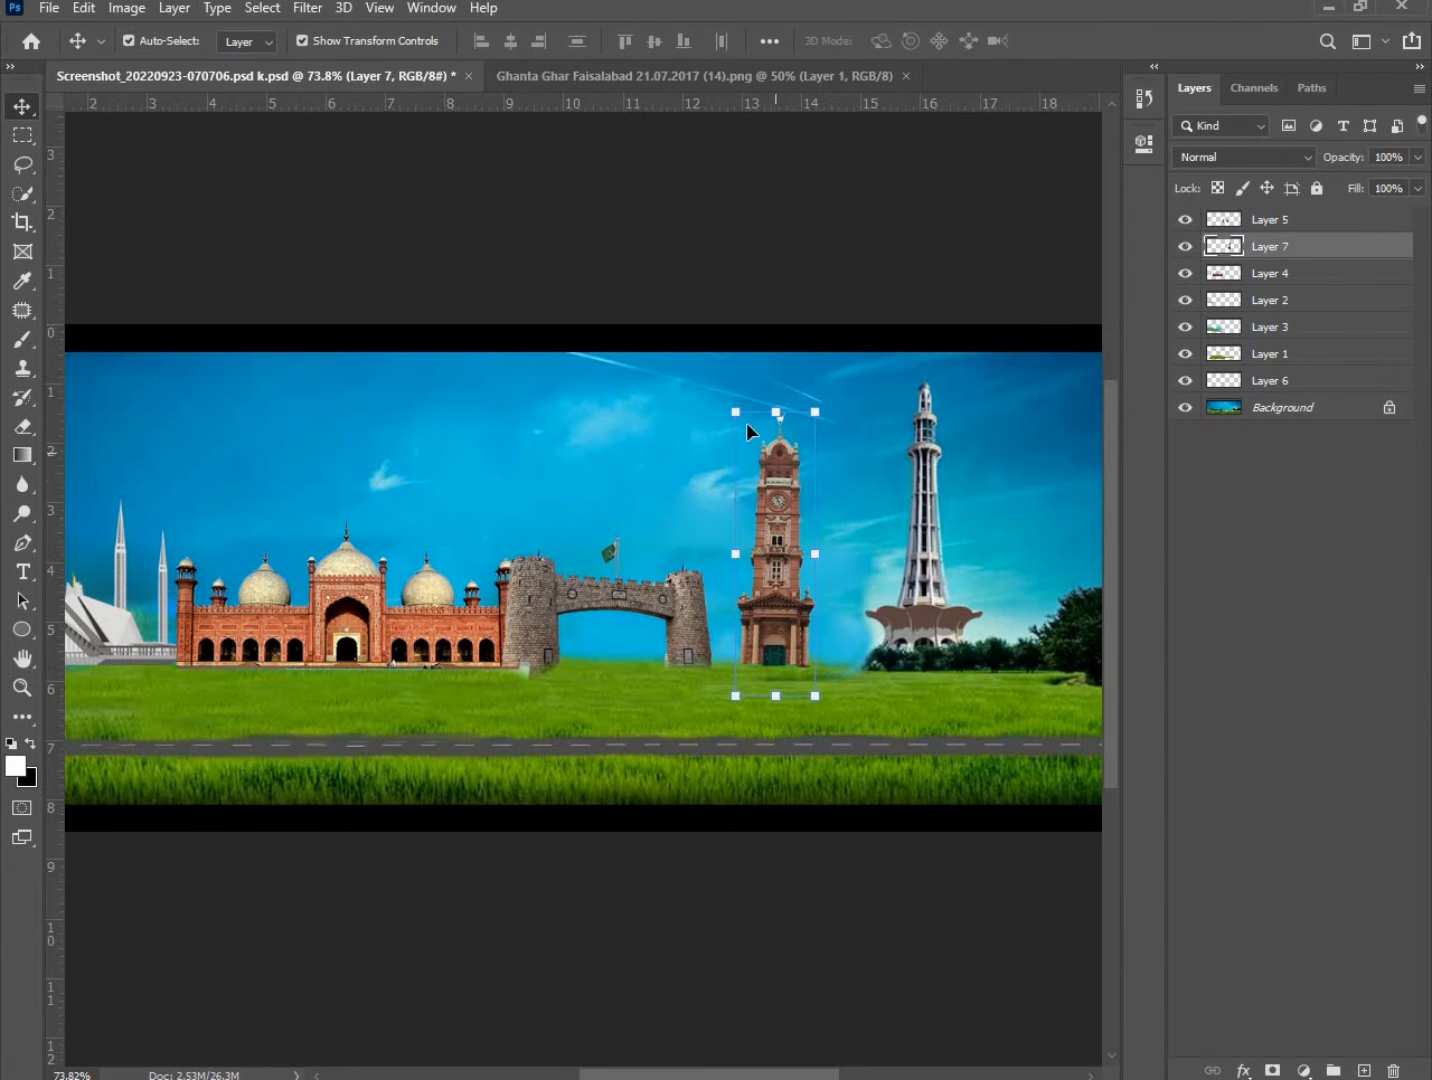
{"action": "left_click", "coordinate": [714, 400]}
{"action": "left_click_drag", "start_coordinate": [715, 401], "coordinate": [721, 395]}
{"action": "left_click", "coordinate": [1106, 42]}
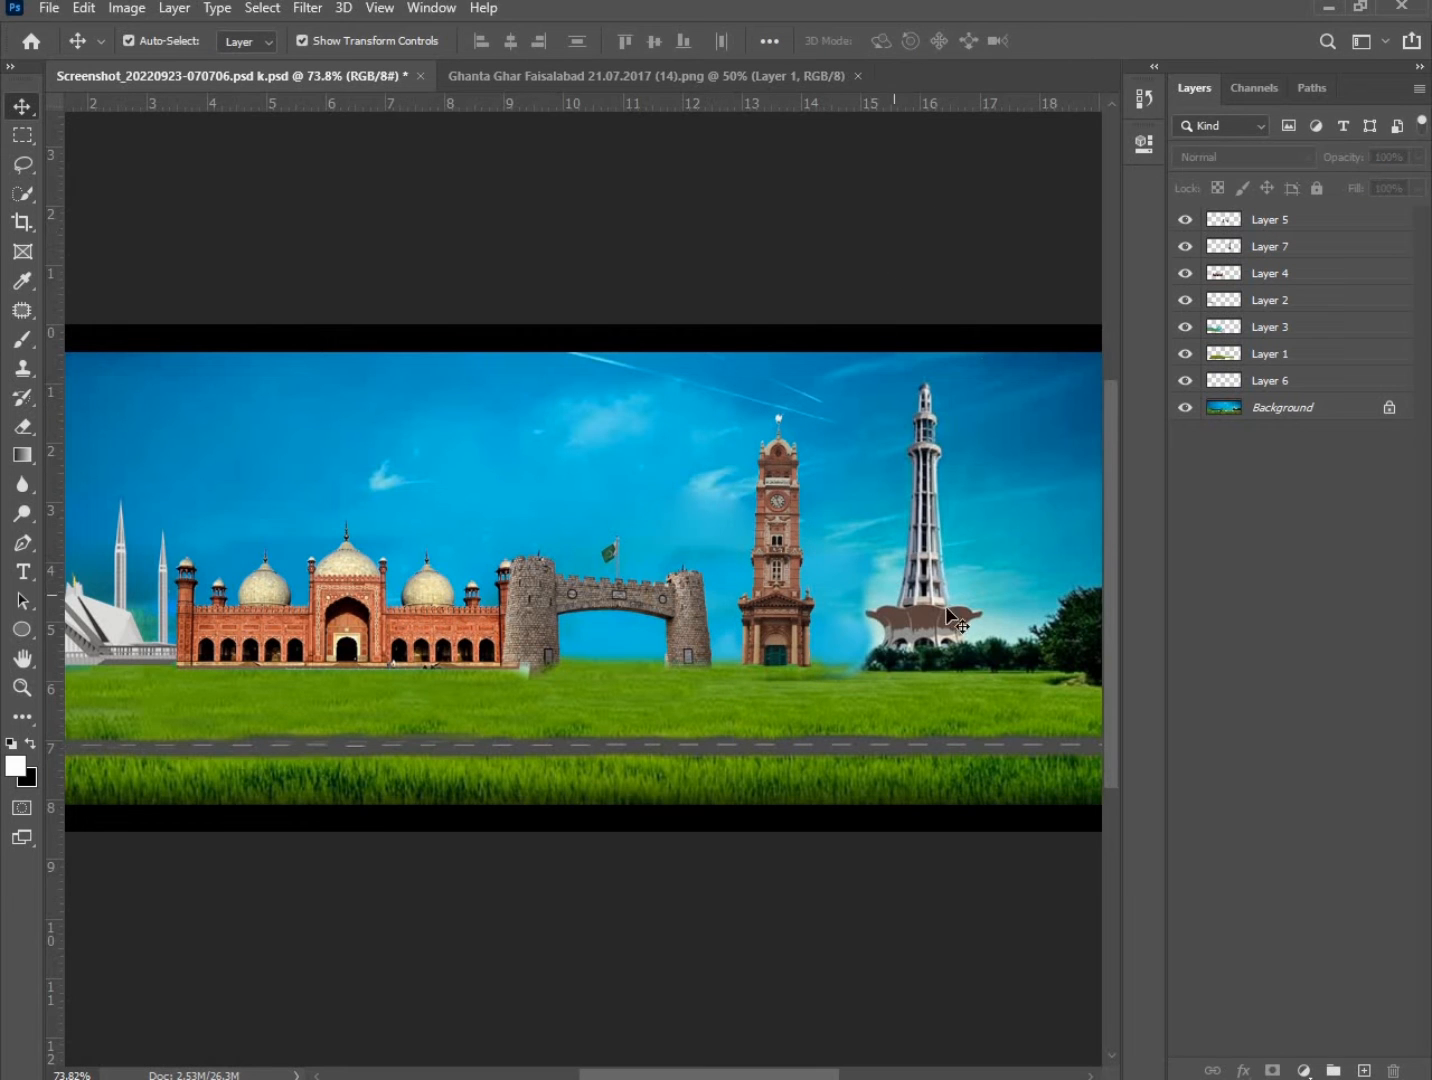
Open the minar-e-pakistan PNG and bring it into the banner as a new top layer.
{"action": "left_click", "coordinate": [49, 9]}
{"action": "left_click", "coordinate": [67, 51]}
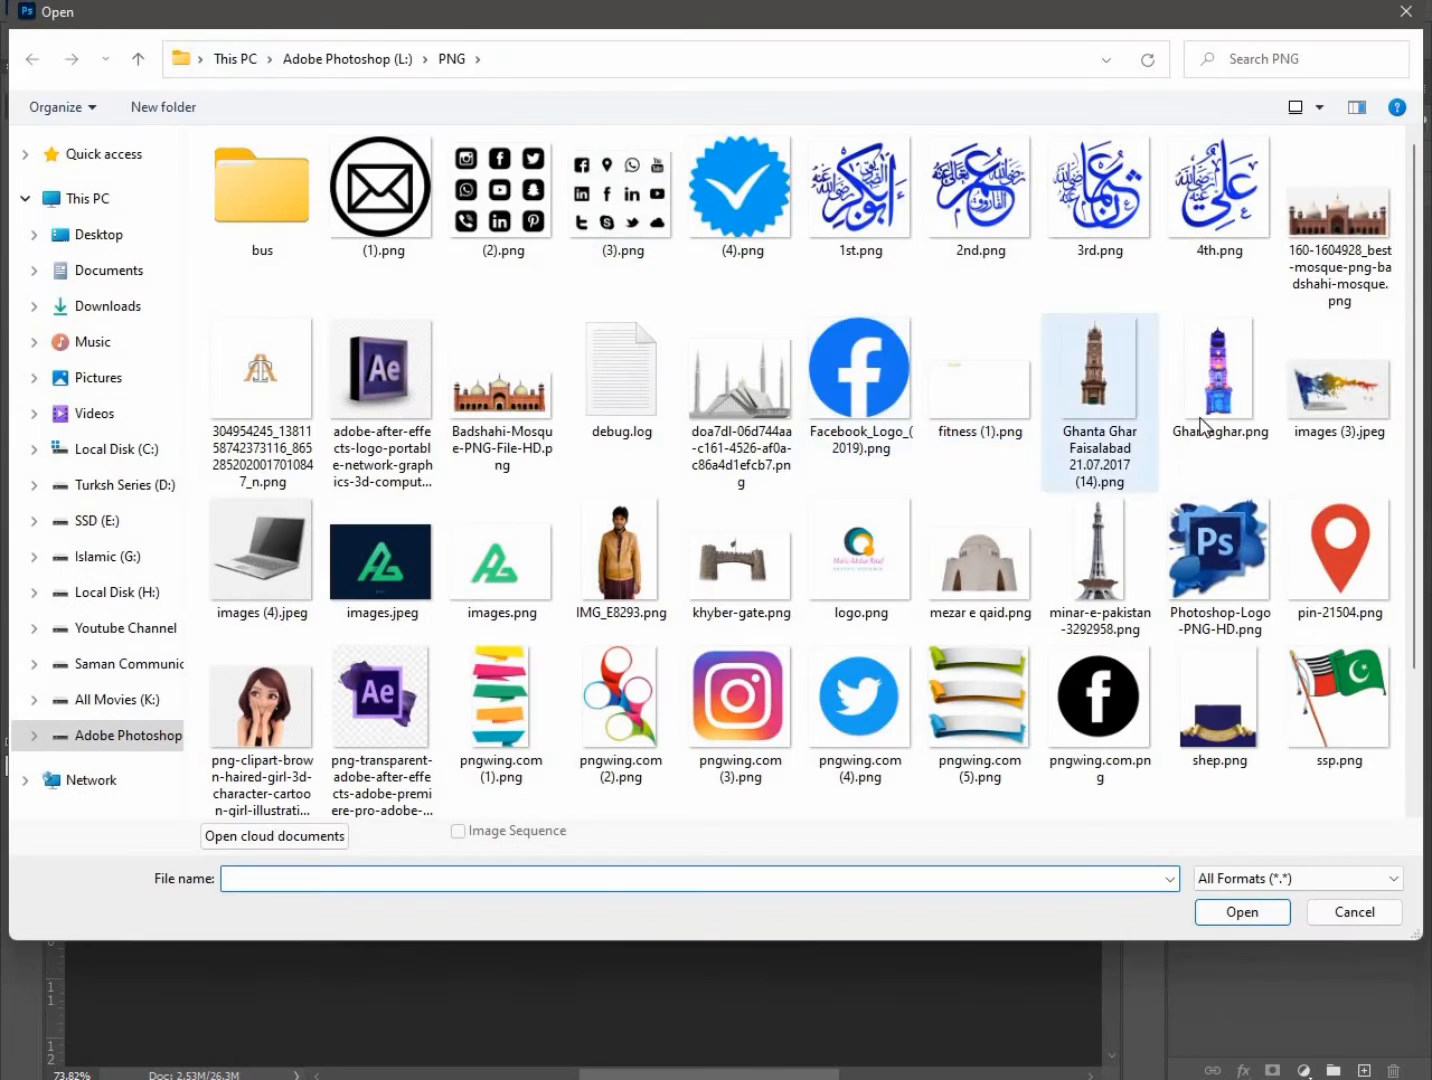
{"action": "double_click", "coordinate": [1113, 548]}
{"action": "left_click_drag", "start_coordinate": [905, 445], "coordinate": [907, 770]}
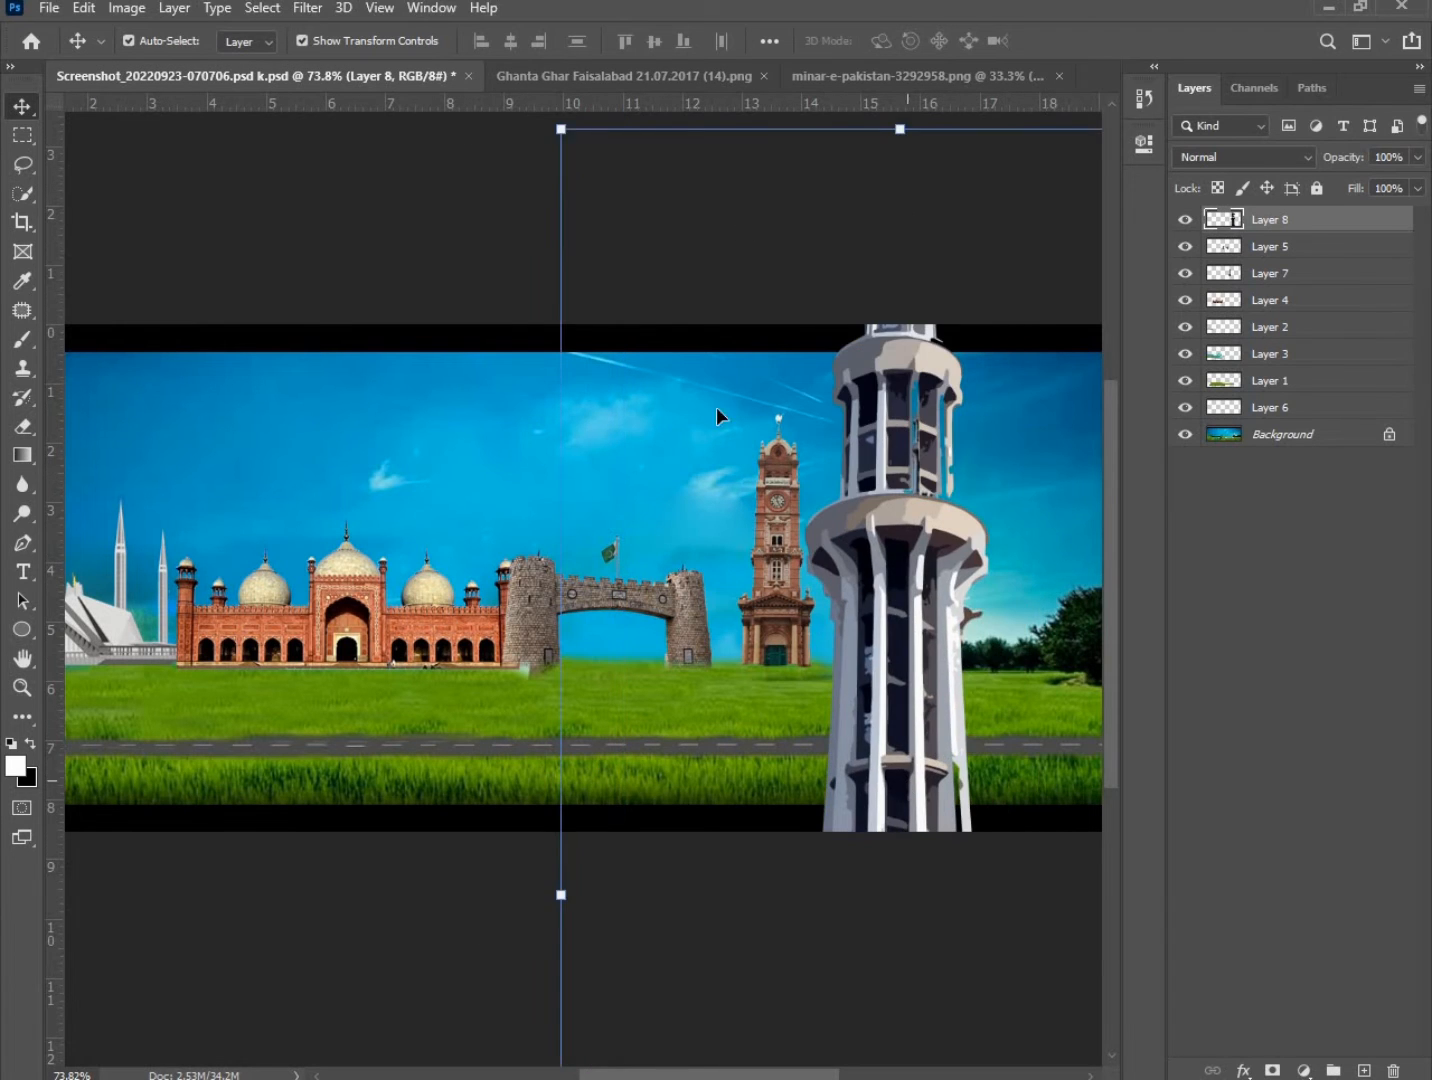
Scale the Minar-e-Pakistan cutout to about 18% and align it exactly over the existing white tower.
{"action": "key", "text": "ctrl+t"}
{"action": "left_click_drag", "start_coordinate": [559, 131], "coordinate": [1059, 754]}
{"action": "left_click_drag", "start_coordinate": [1074, 822], "coordinate": [758, 376]}
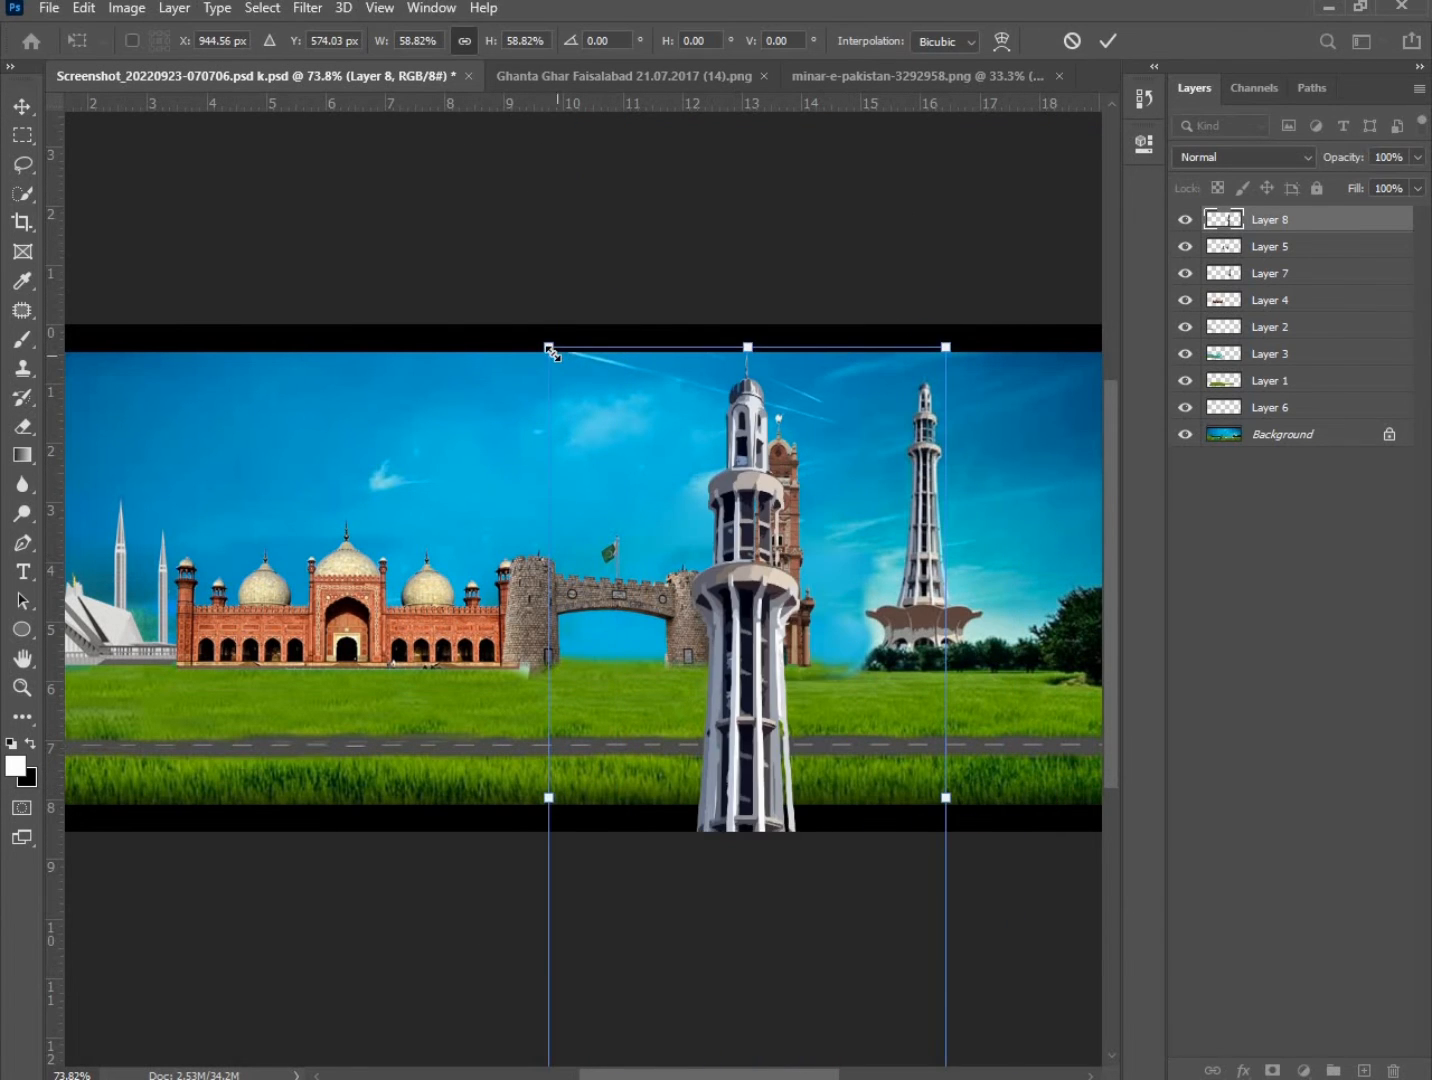
{"action": "left_click_drag", "start_coordinate": [550, 354], "coordinate": [817, 693]}
{"action": "left_click_drag", "start_coordinate": [794, 764], "coordinate": [739, 398]}
{"action": "left_click_drag", "start_coordinate": [663, 361], "coordinate": [738, 527]}
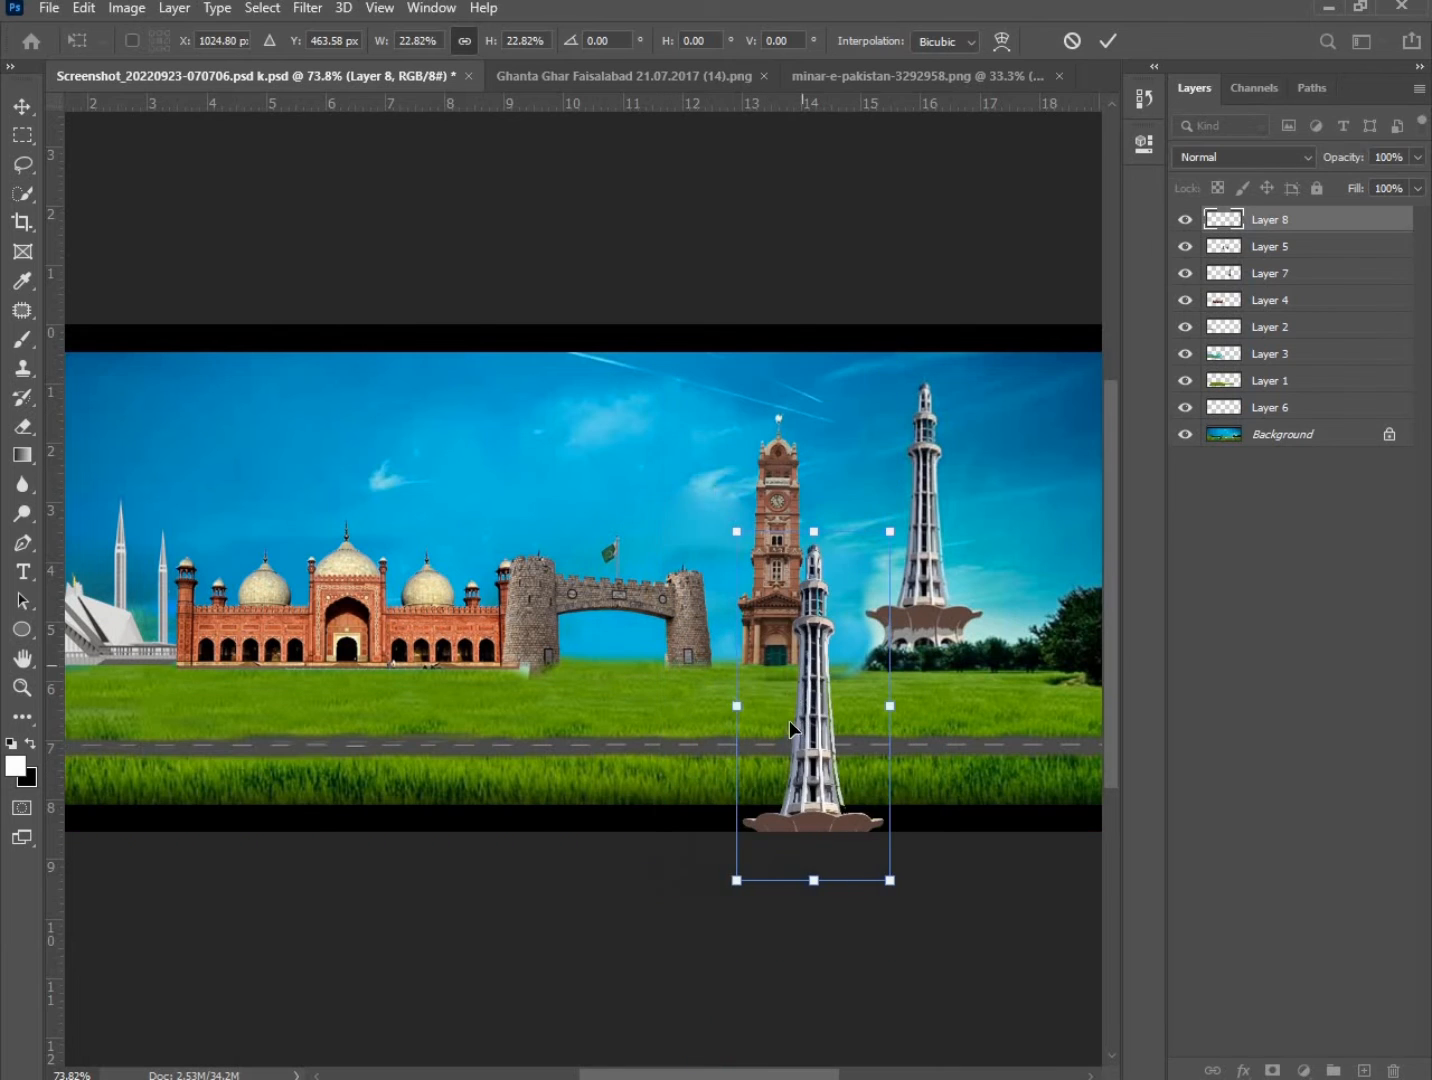
{"action": "left_click_drag", "start_coordinate": [816, 663], "coordinate": [925, 505]}
{"action": "left_click_drag", "start_coordinate": [851, 375], "coordinate": [883, 445]}
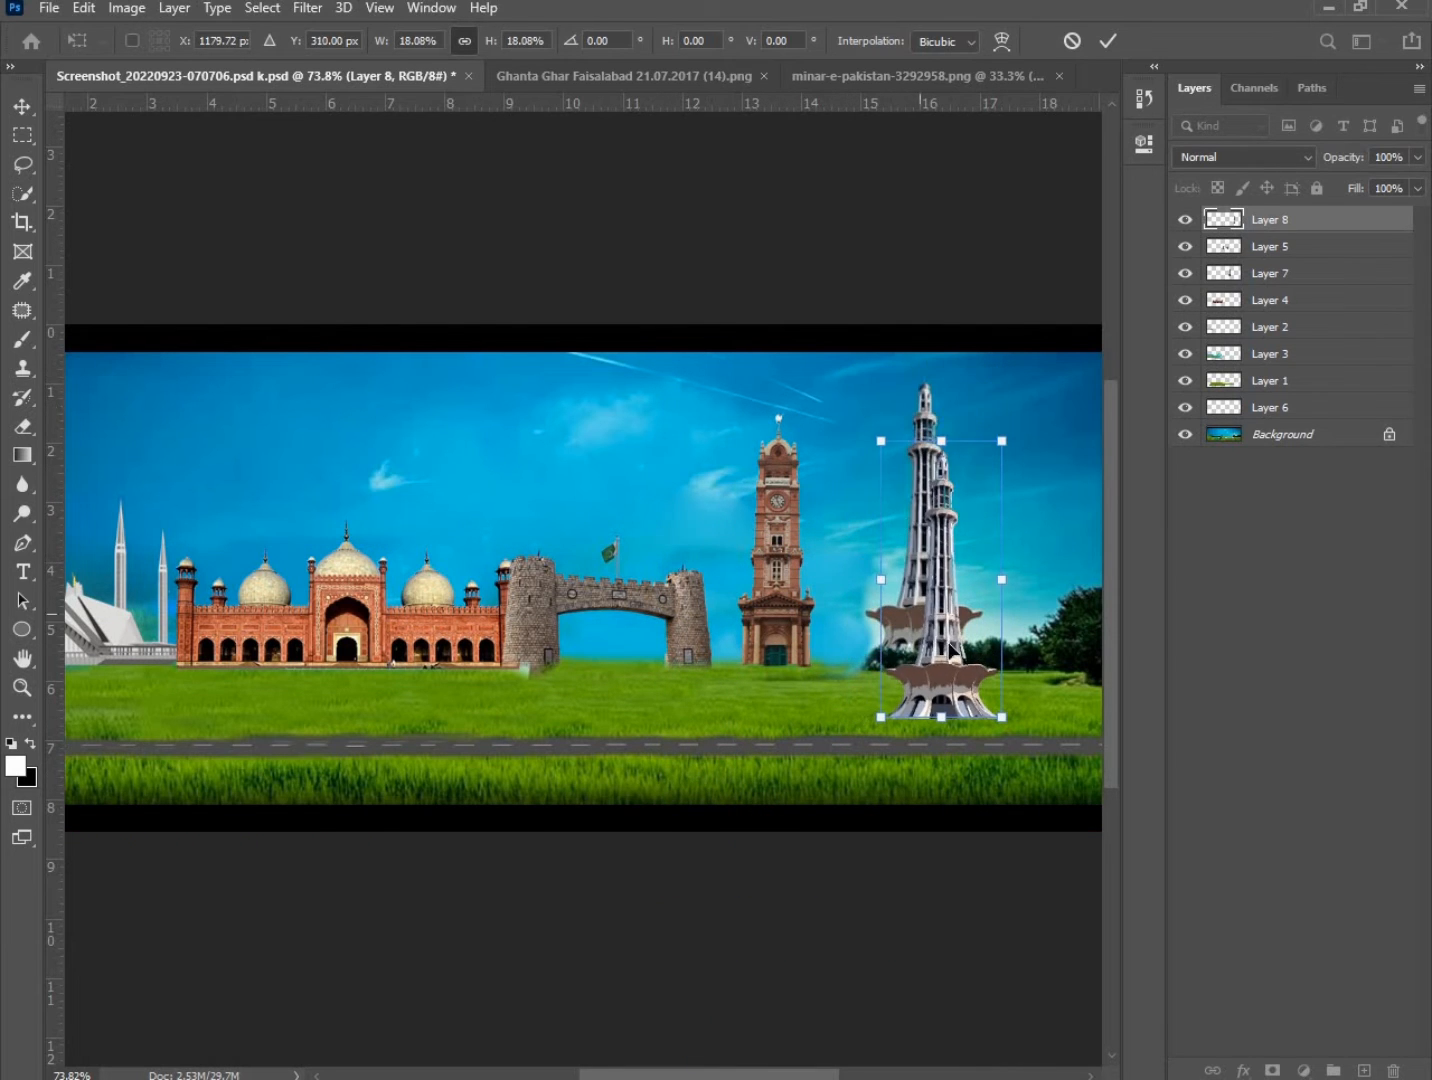
{"action": "left_click_drag", "start_coordinate": [945, 646], "coordinate": [928, 587]}
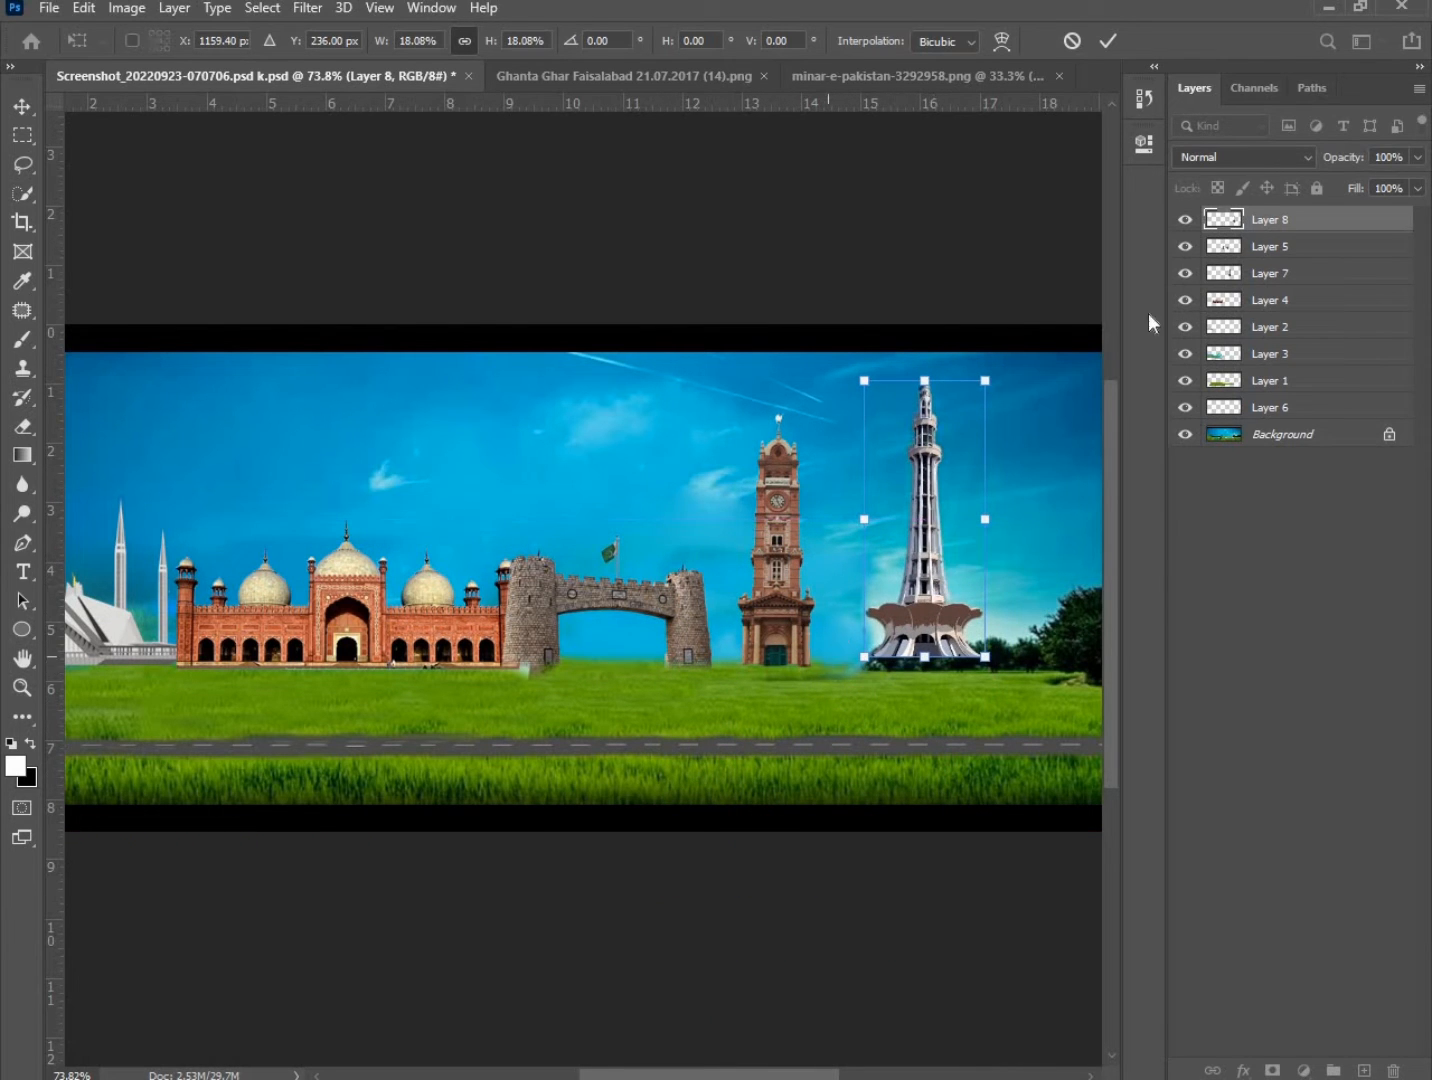
{"action": "left_click", "coordinate": [1106, 41]}
{"action": "left_click", "coordinate": [1055, 685]}
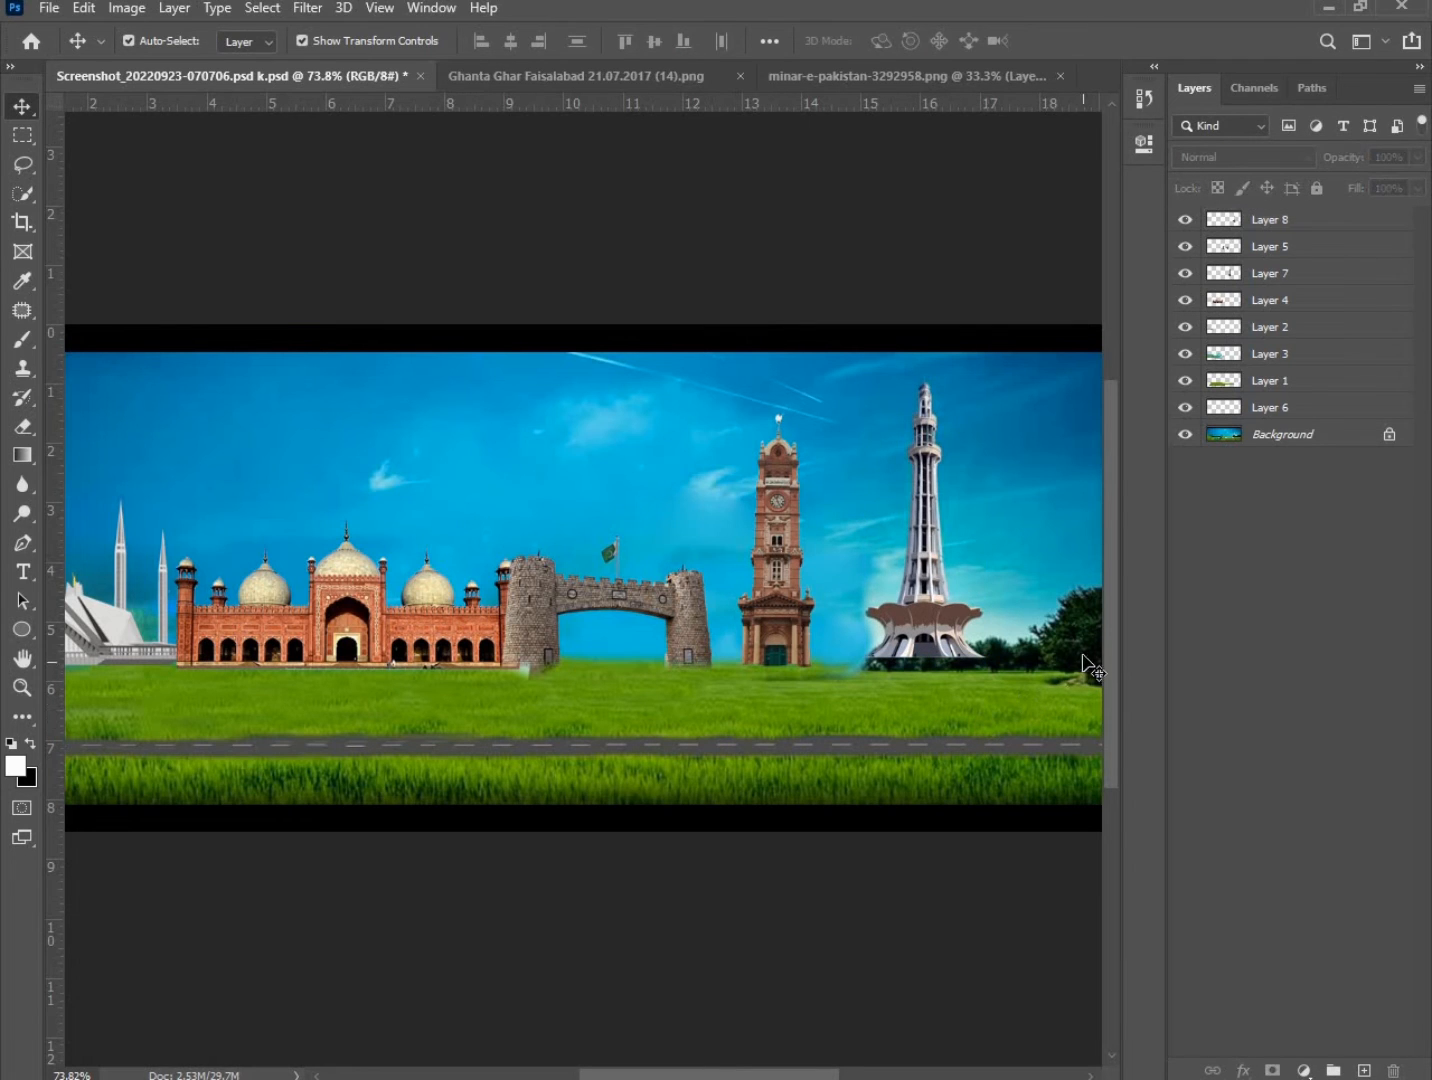
Clone the dark shrubs around the foot of the white tower on the Background layer.
{"action": "left_click", "coordinate": [1296, 442]}
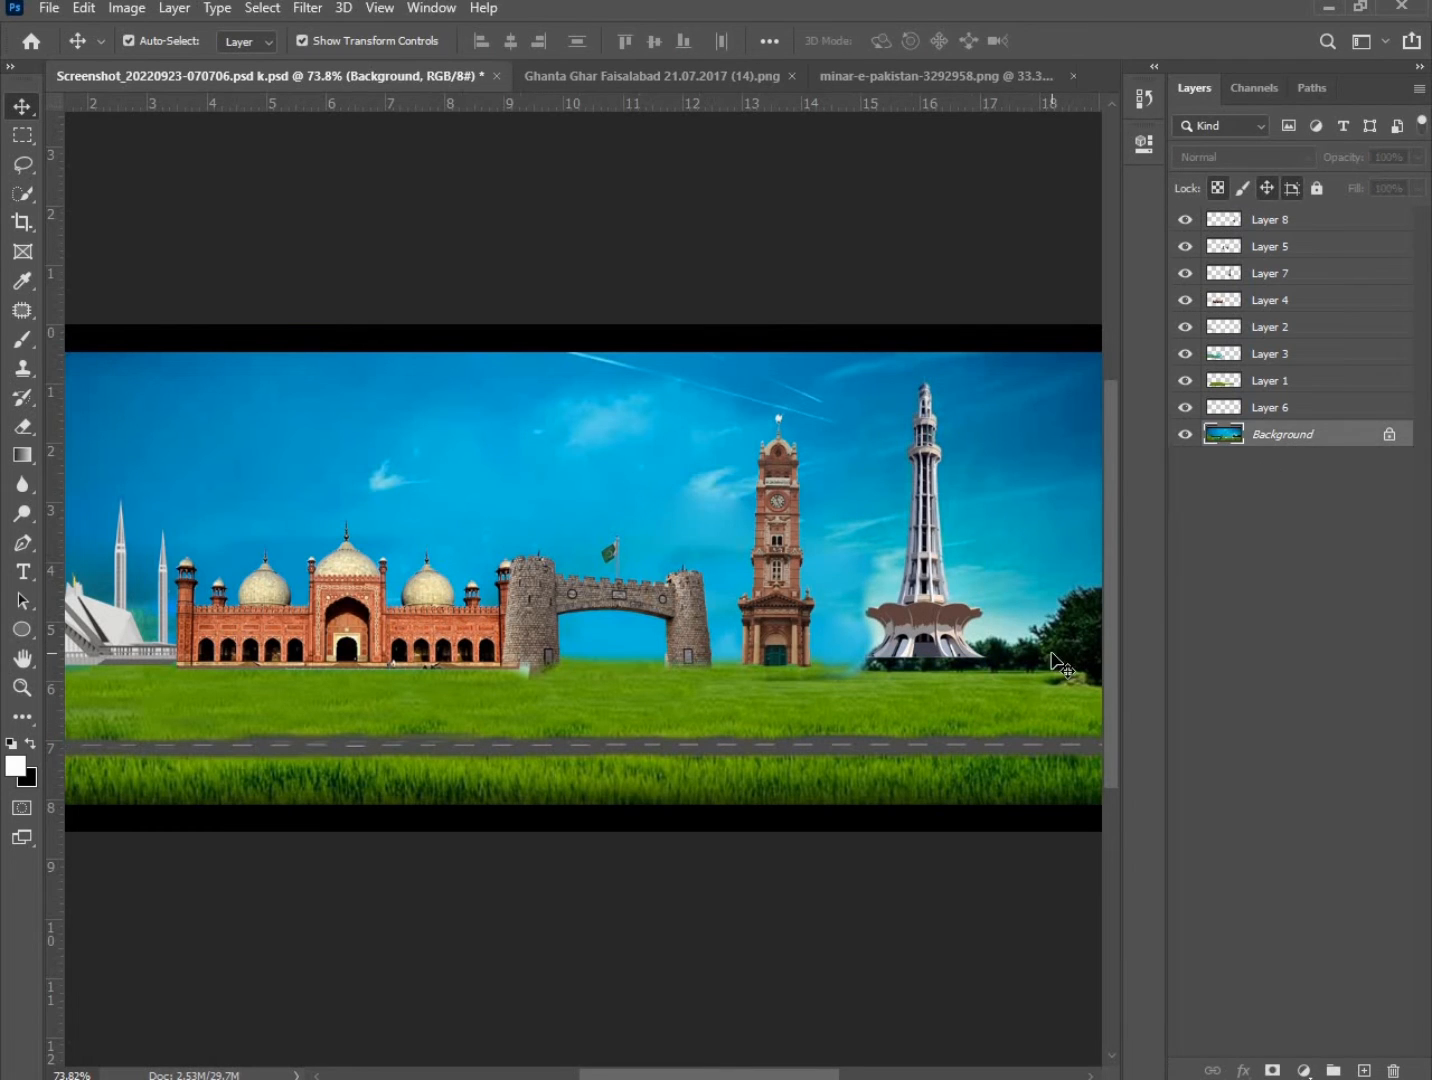
{"action": "left_click", "coordinate": [23, 368]}
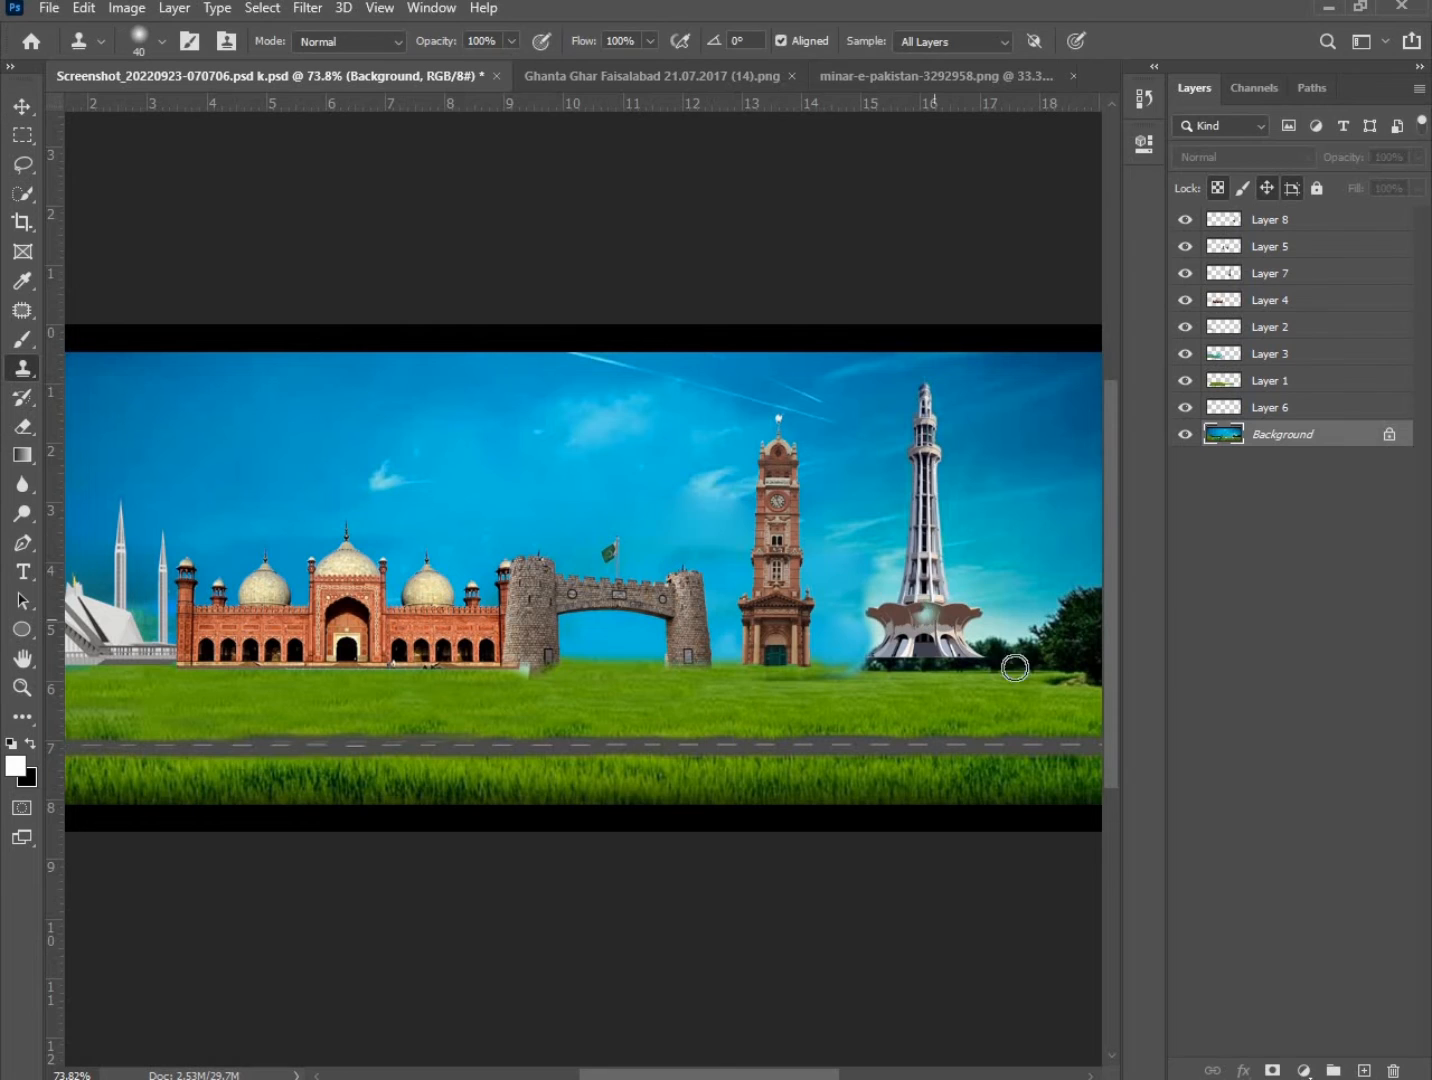
{"action": "left_click", "coordinate": [1069, 657], "text": "ctrl"}
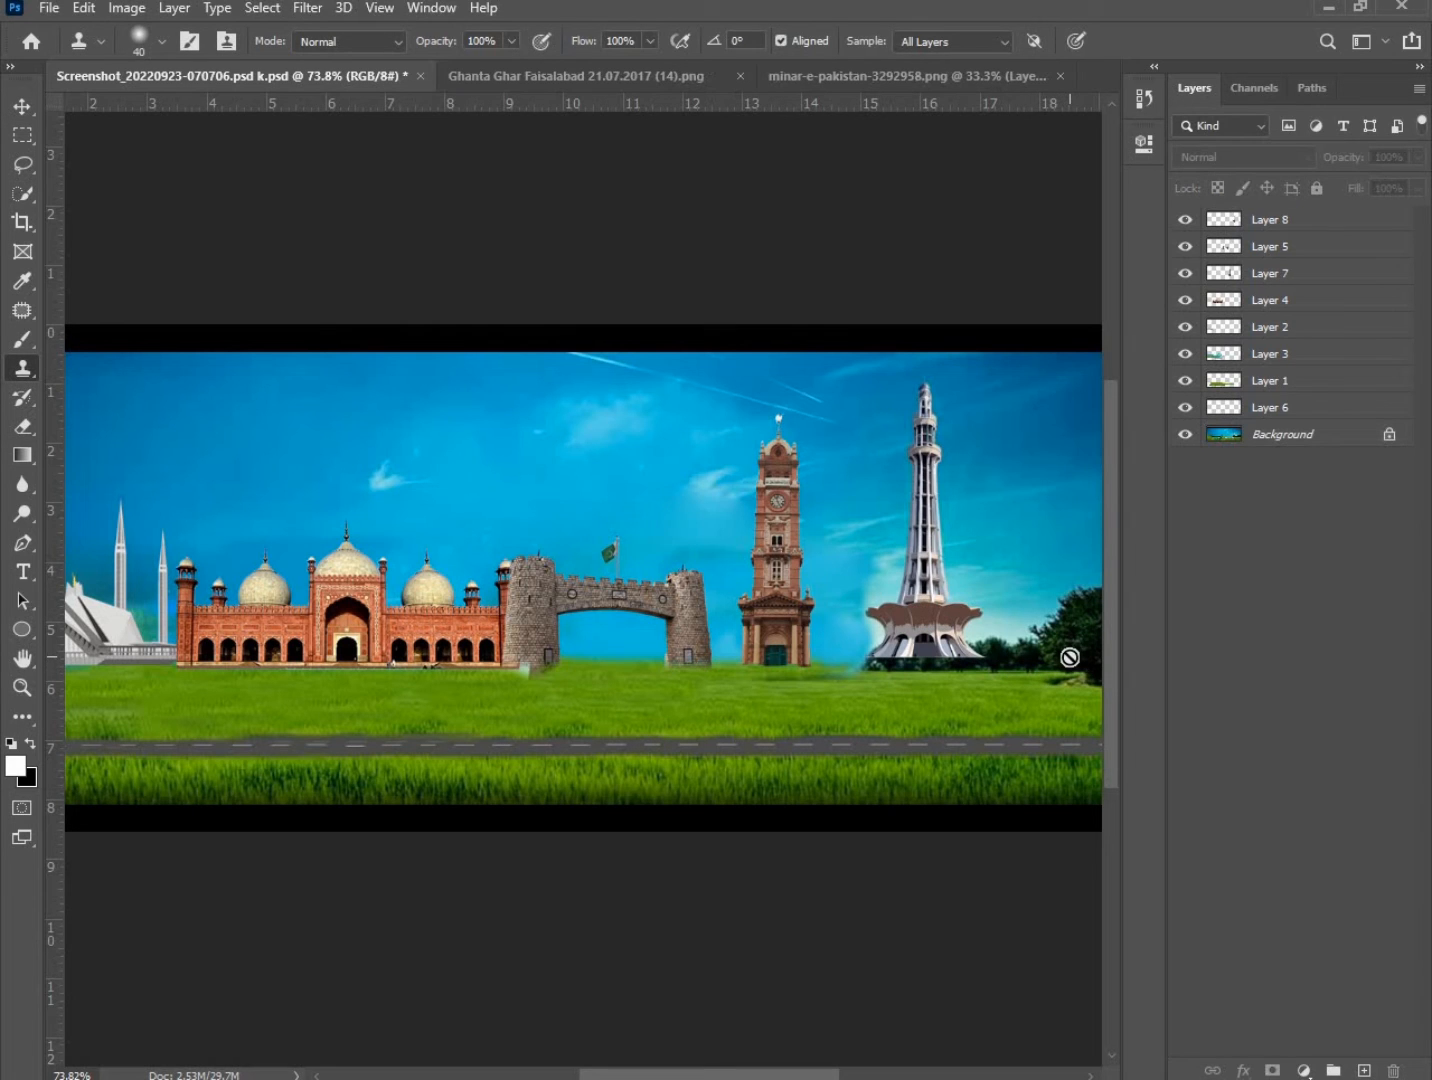
{"action": "left_click", "coordinate": [1239, 446]}
{"action": "left_click", "coordinate": [1076, 656], "text": "alt"}
{"action": "left_click_drag", "start_coordinate": [968, 660], "coordinate": [951, 658]}
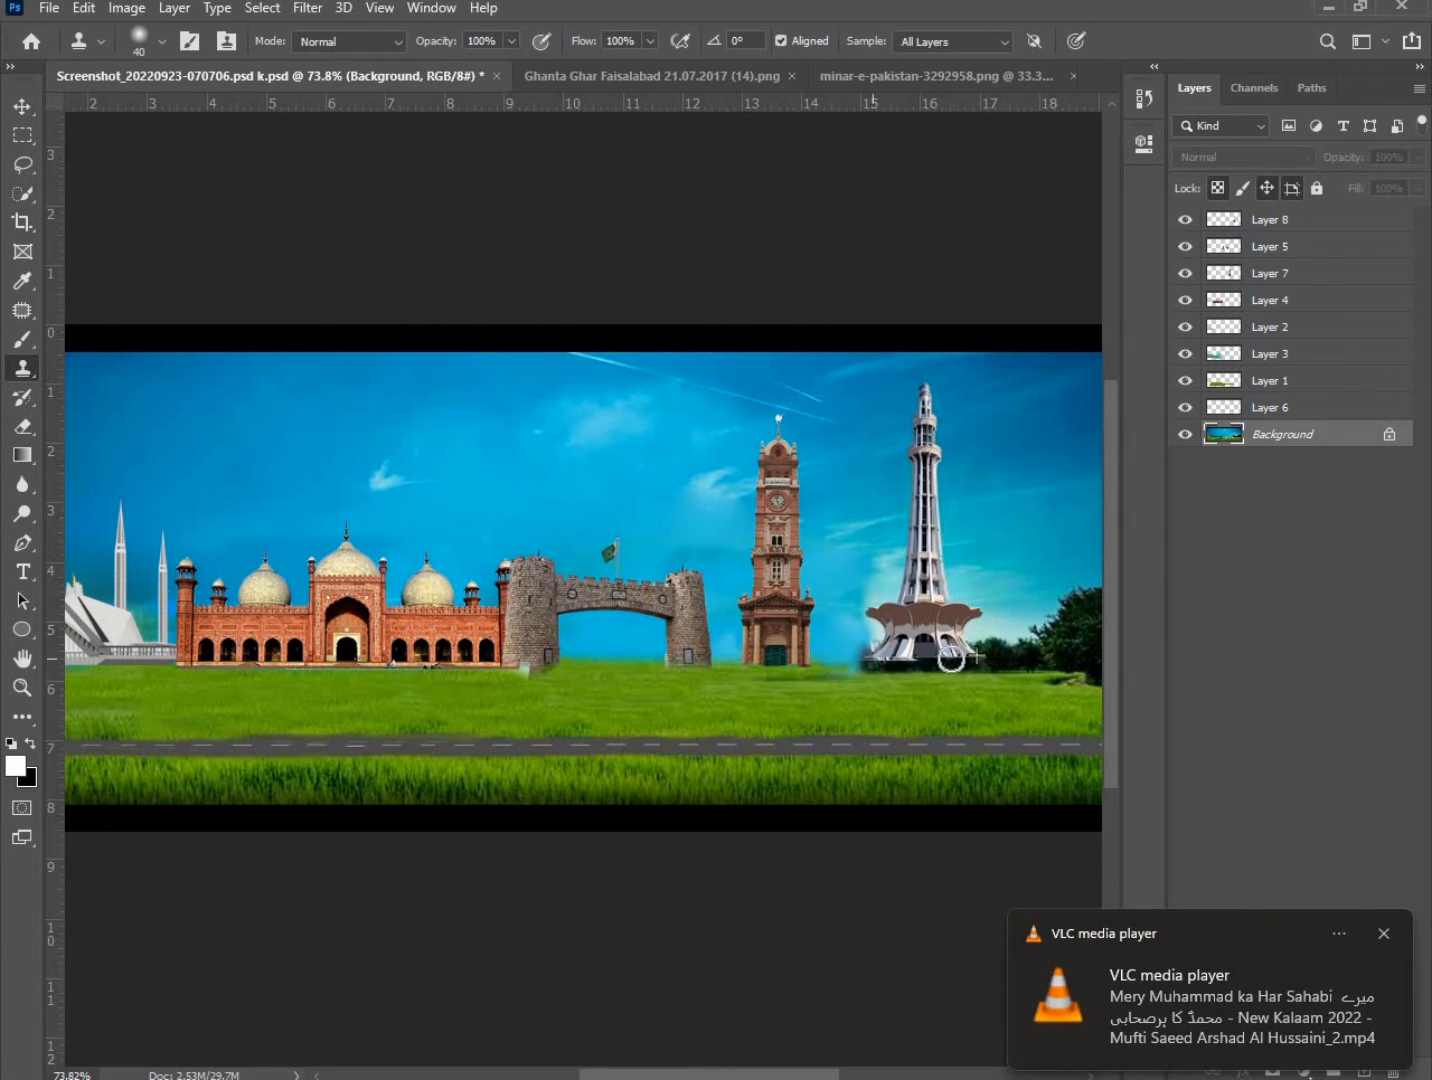
Move Layer 8 directly above the Background layer and clone grass along the white tower's base on the Background.
{"action": "left_click", "coordinate": [1236, 408]}
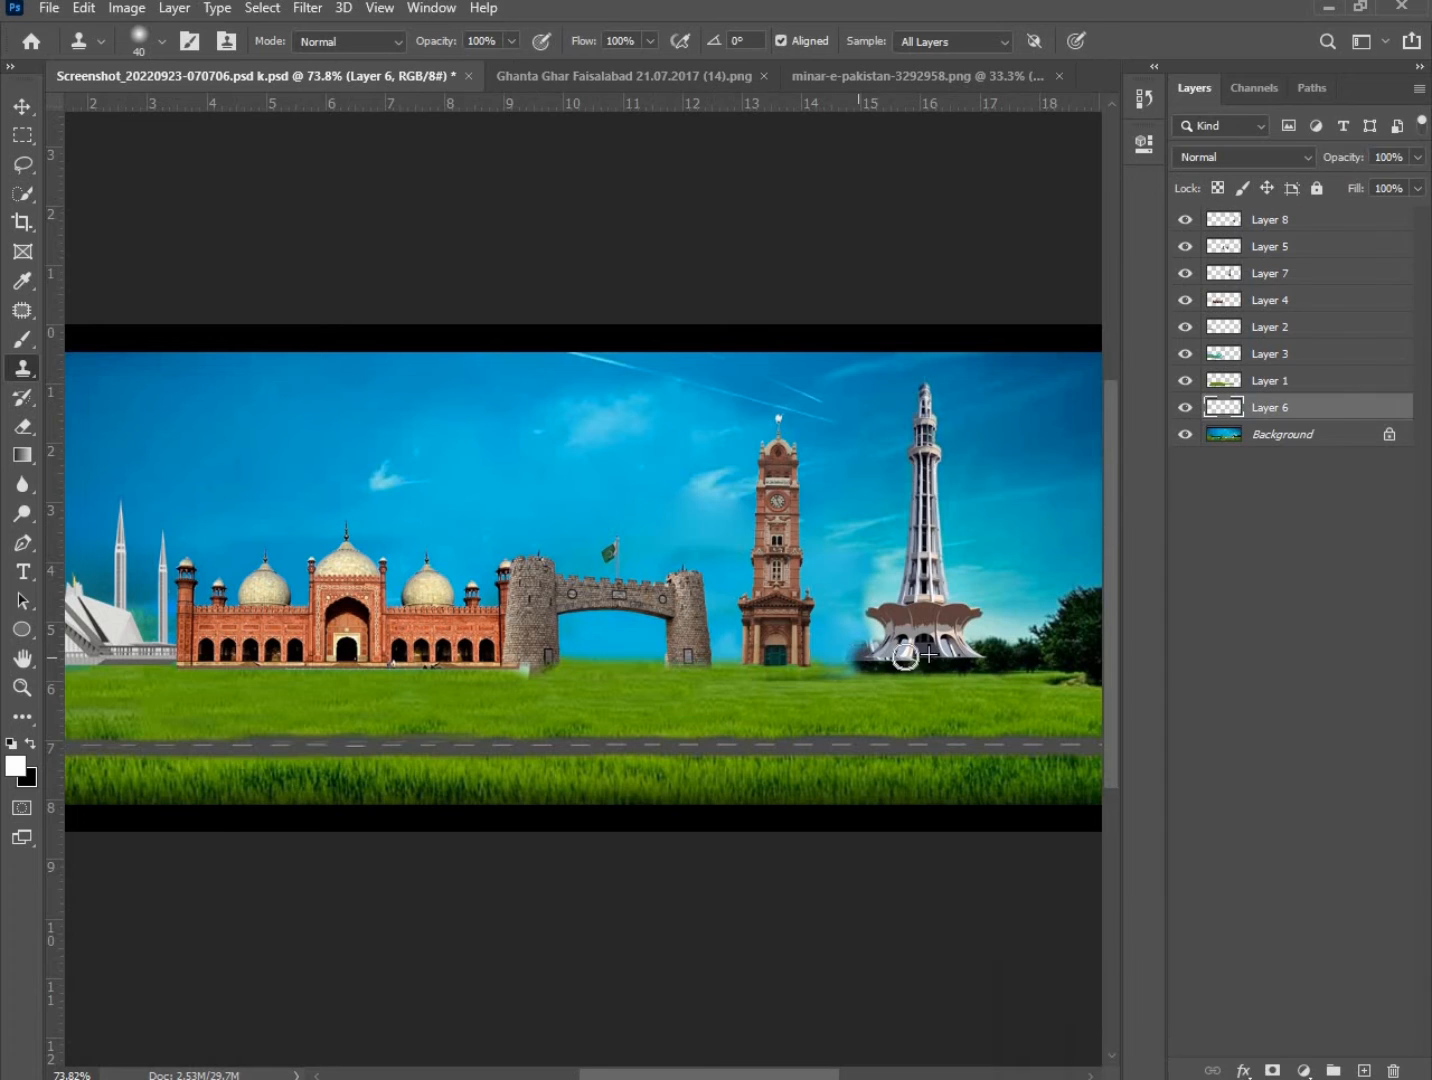
{"action": "left_click_drag", "start_coordinate": [1268, 220], "coordinate": [1280, 429]}
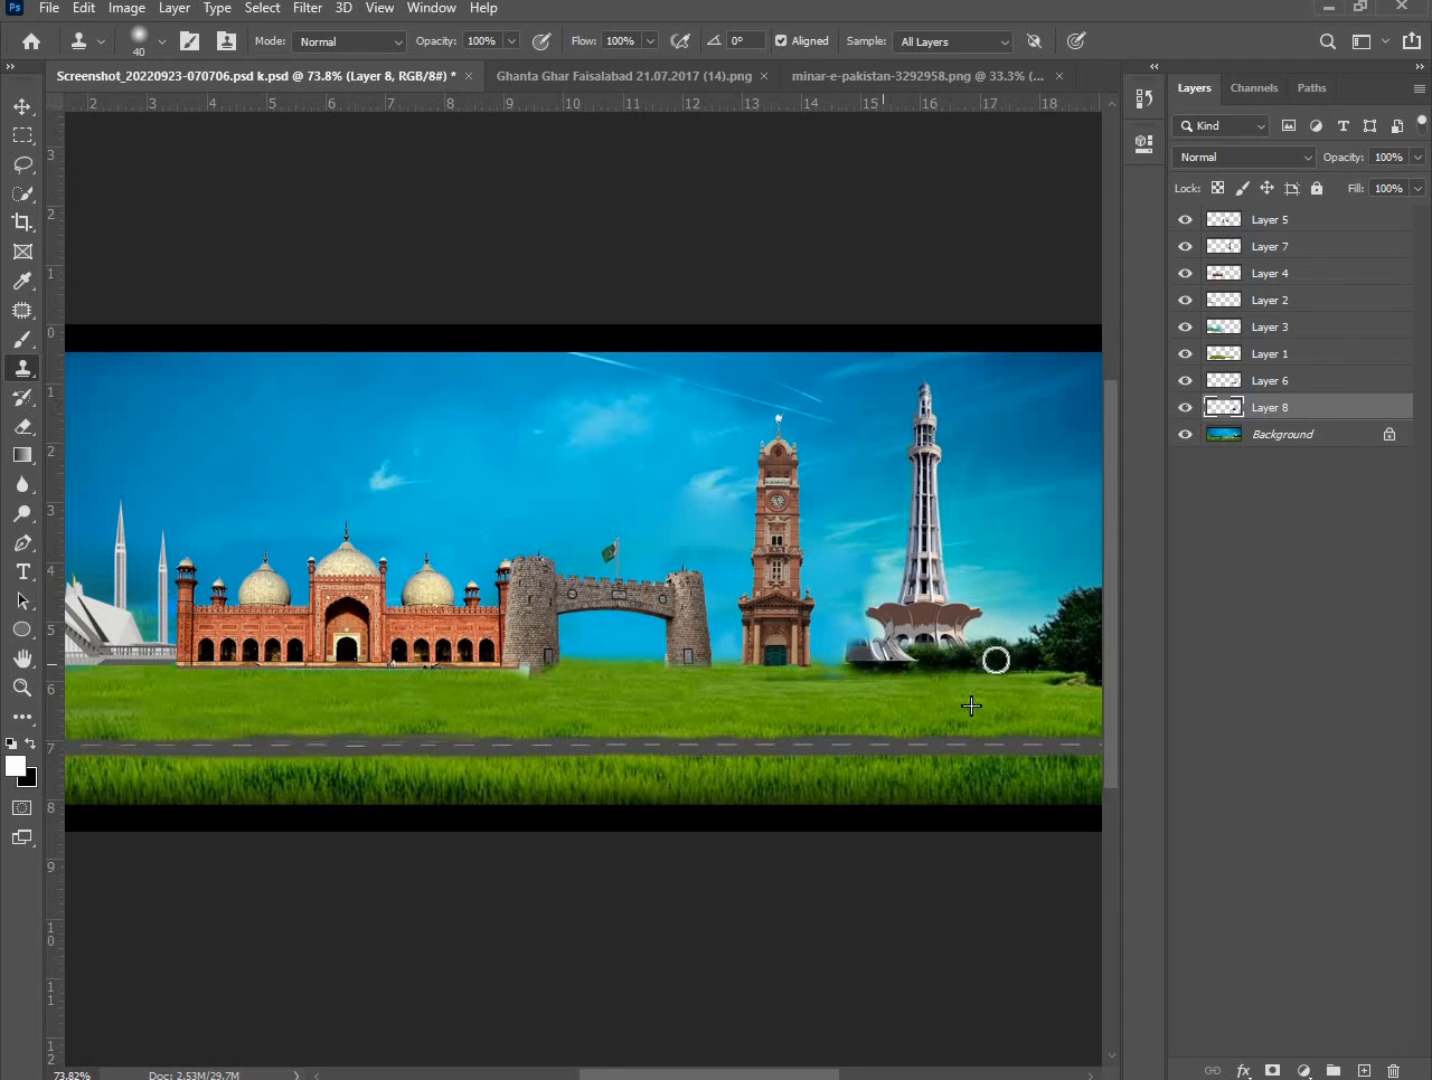
{"action": "left_click", "coordinate": [1265, 434]}
{"action": "left_click", "coordinate": [986, 693], "text": "alt"}
{"action": "mouse_move", "coordinate": [914, 680]}
{"action": "left_mouse_down"}
{"action": "mouse_move", "coordinate": [862, 668]}
{"action": "mouse_move", "coordinate": [878, 682]}
{"action": "left_mouse_up"}
{"action": "scroll", "coordinate": [947, 684], "scroll_direction": "up", "scroll_amount": 8}
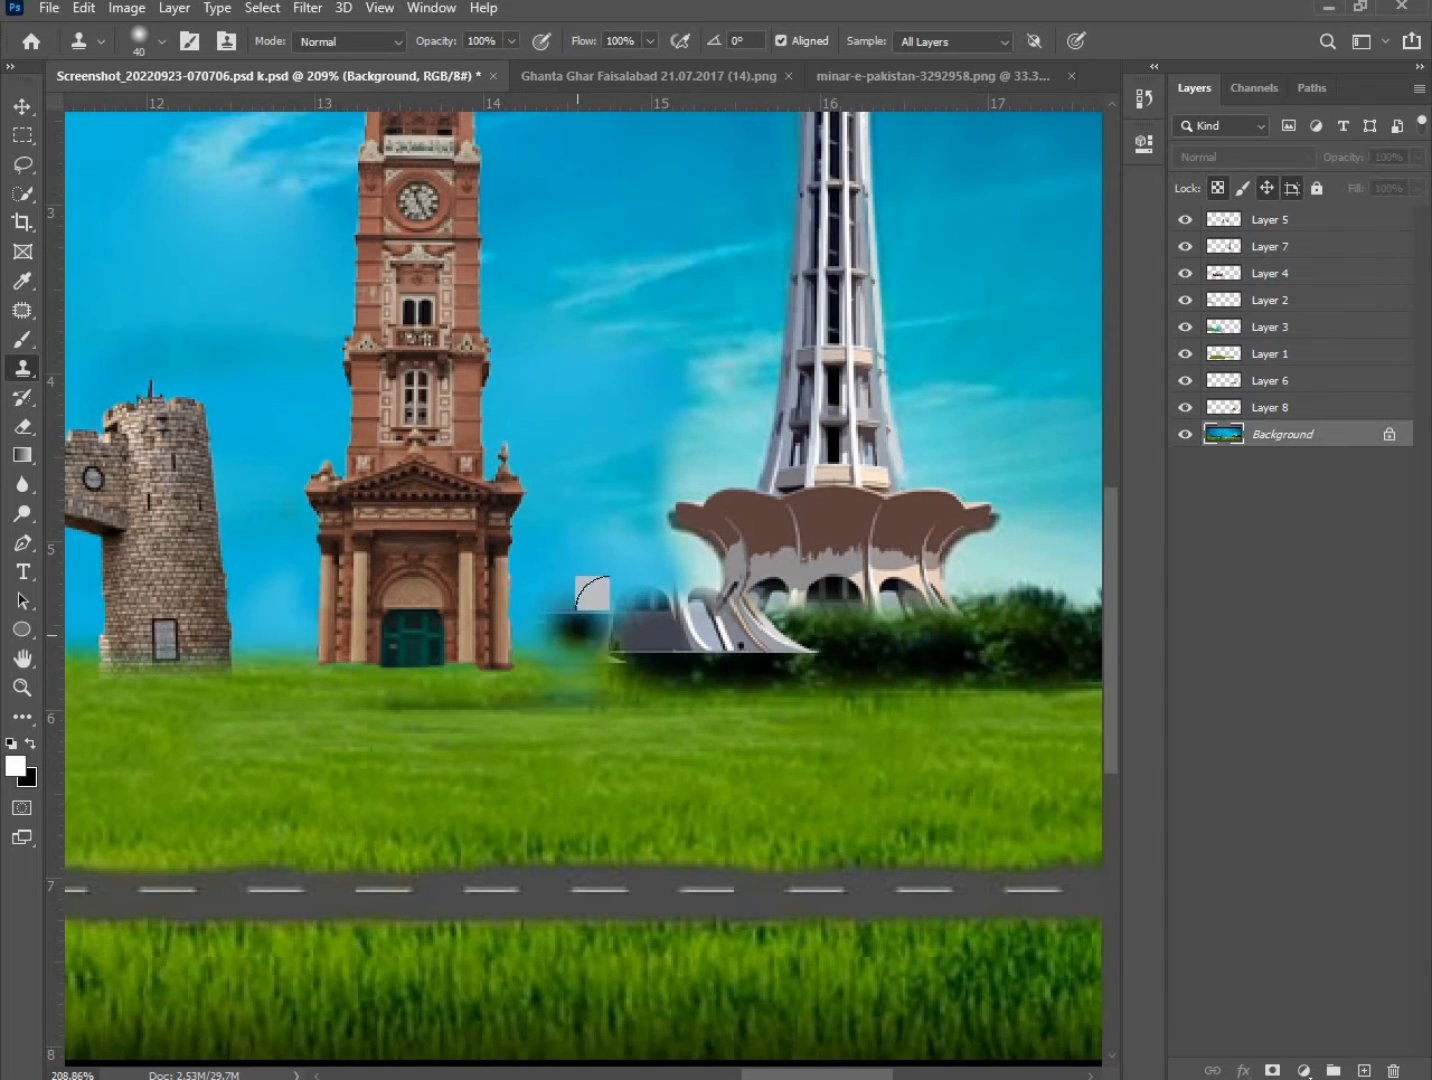
{"action": "scroll", "coordinate": [524, 664], "scroll_direction": "down", "scroll_amount": 9}
Shift the stone gate and the clock tower slightly right, keeping both on the grass line.
{"action": "key", "text": "v"}
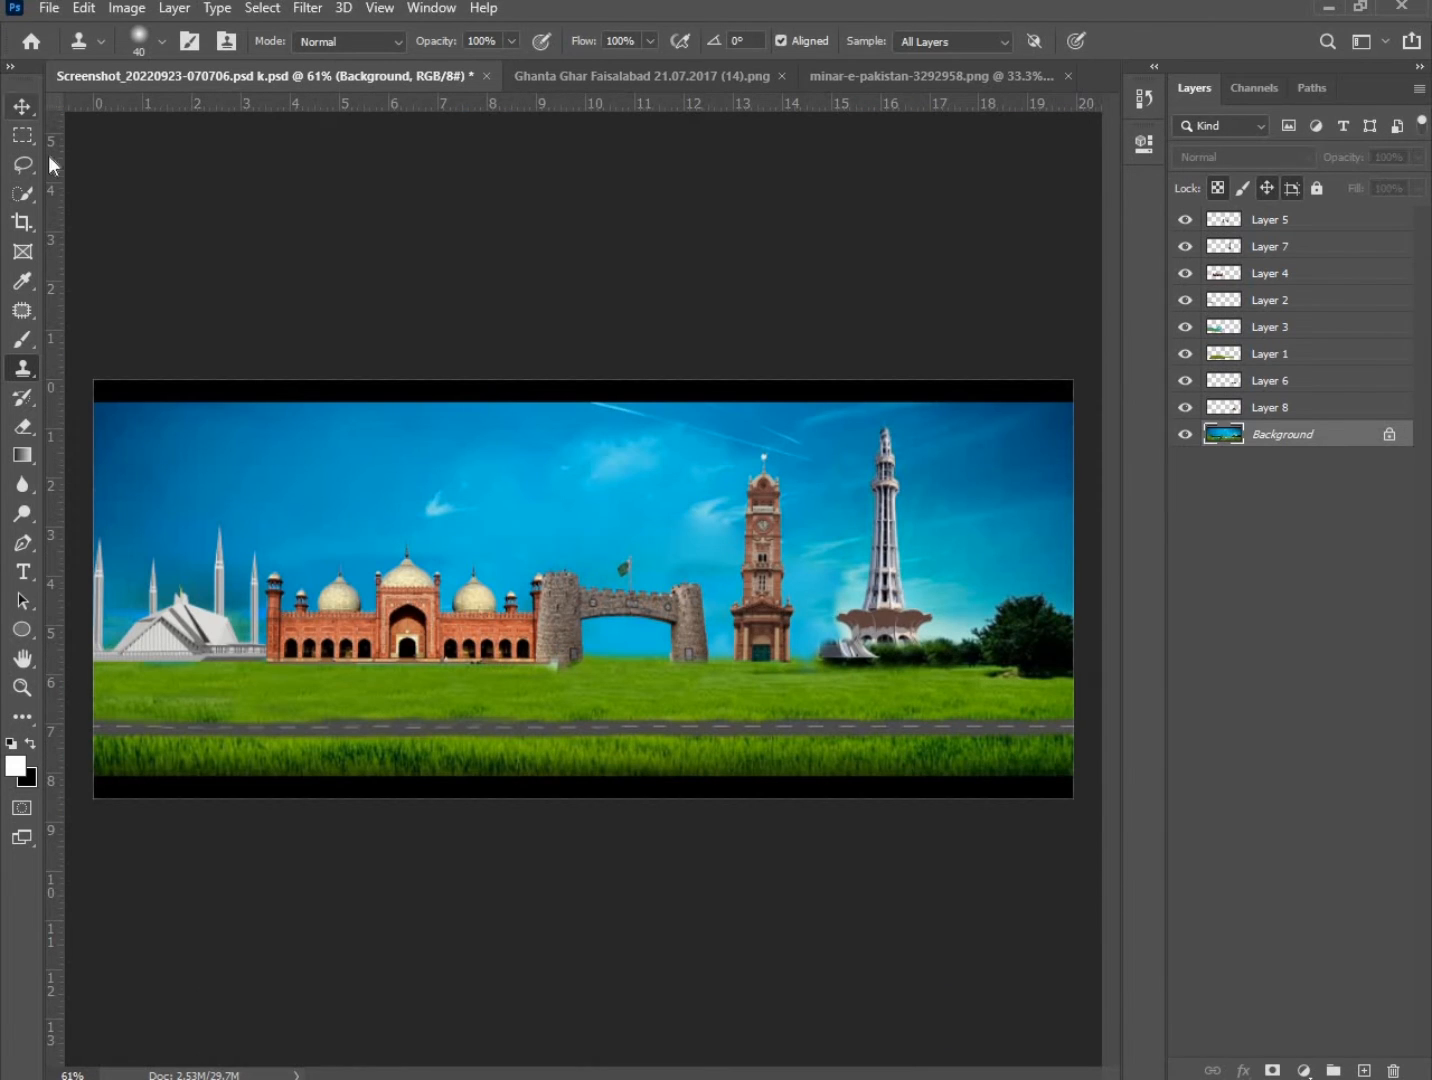
{"action": "left_click_drag", "start_coordinate": [555, 632], "coordinate": [569, 637]}
{"action": "left_click", "coordinate": [816, 692]}
{"action": "left_click_drag", "start_coordinate": [775, 577], "coordinate": [790, 585]}
{"action": "left_click", "coordinate": [855, 661]}
{"action": "mouse_move", "coordinate": [803, 692]}
{"action": "left_mouse_down"}
{"action": "mouse_move", "coordinate": [777, 704]}
{"action": "mouse_move", "coordinate": [784, 683]}
{"action": "mouse_move", "coordinate": [796, 695]}
{"action": "left_mouse_up"}
Restack Layer 8 between Layer 2 and Layer 3 and nudge the white tower left into alignment.
{"action": "left_click_drag", "start_coordinate": [1256, 298], "coordinate": [1256, 313]}
{"action": "left_click_drag", "start_coordinate": [890, 535], "coordinate": [900, 562]}
{"action": "key", "text": "Left"}
{"action": "key", "text": "Left"}
{"action": "key", "text": "Left"}
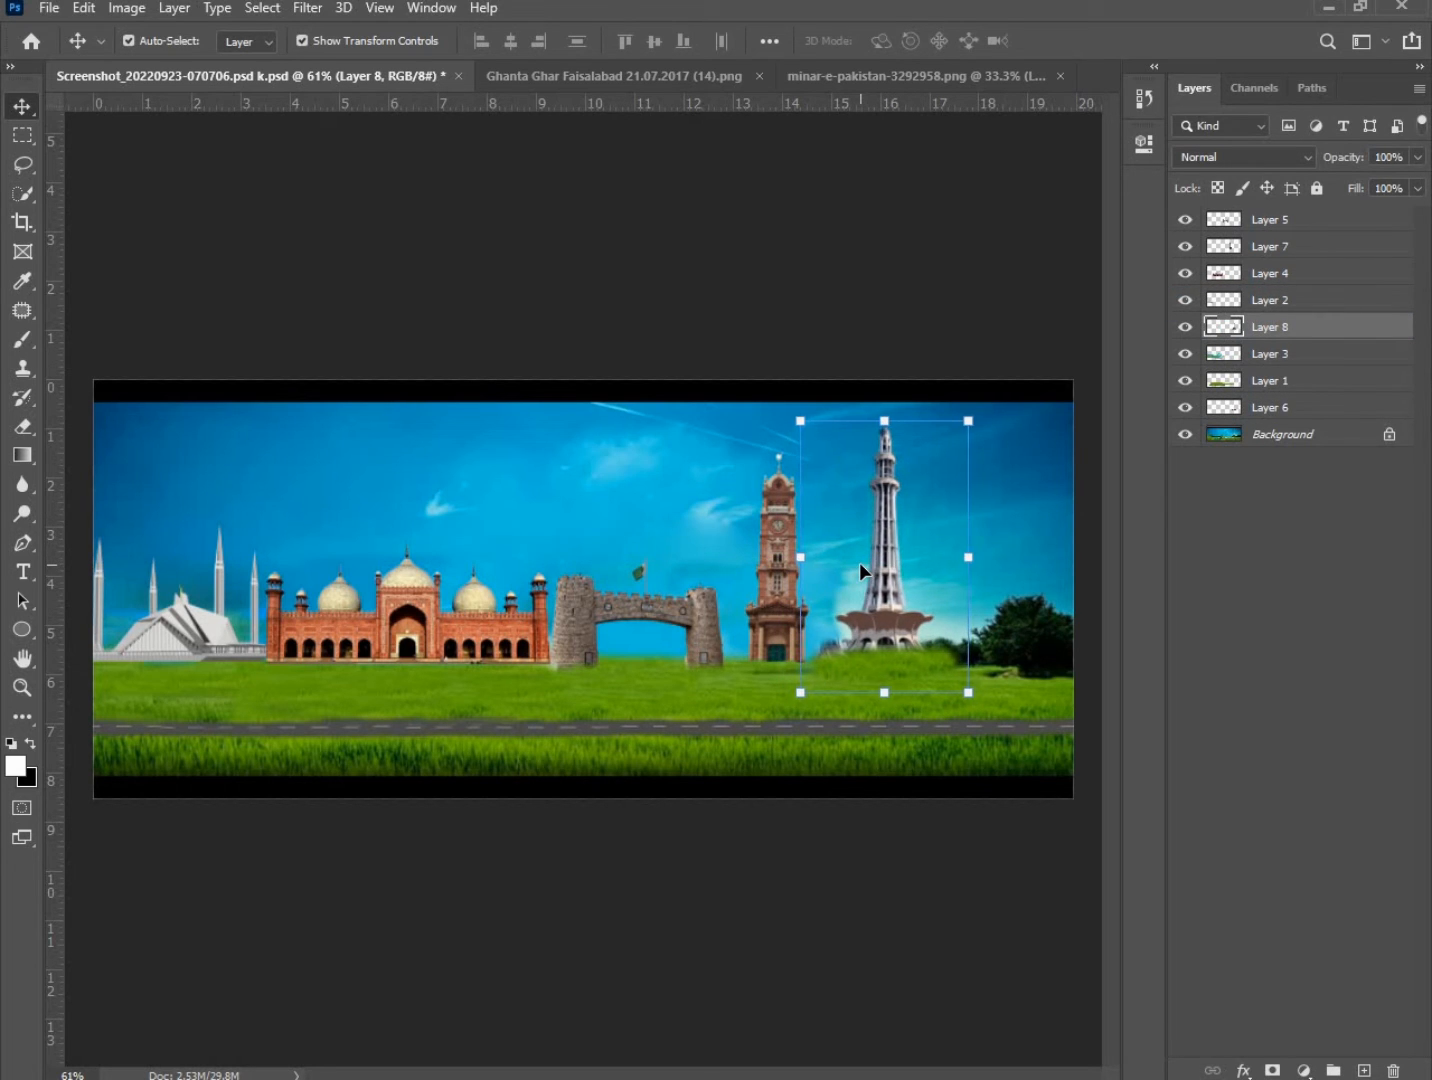
{"action": "left_click", "coordinate": [726, 371]}
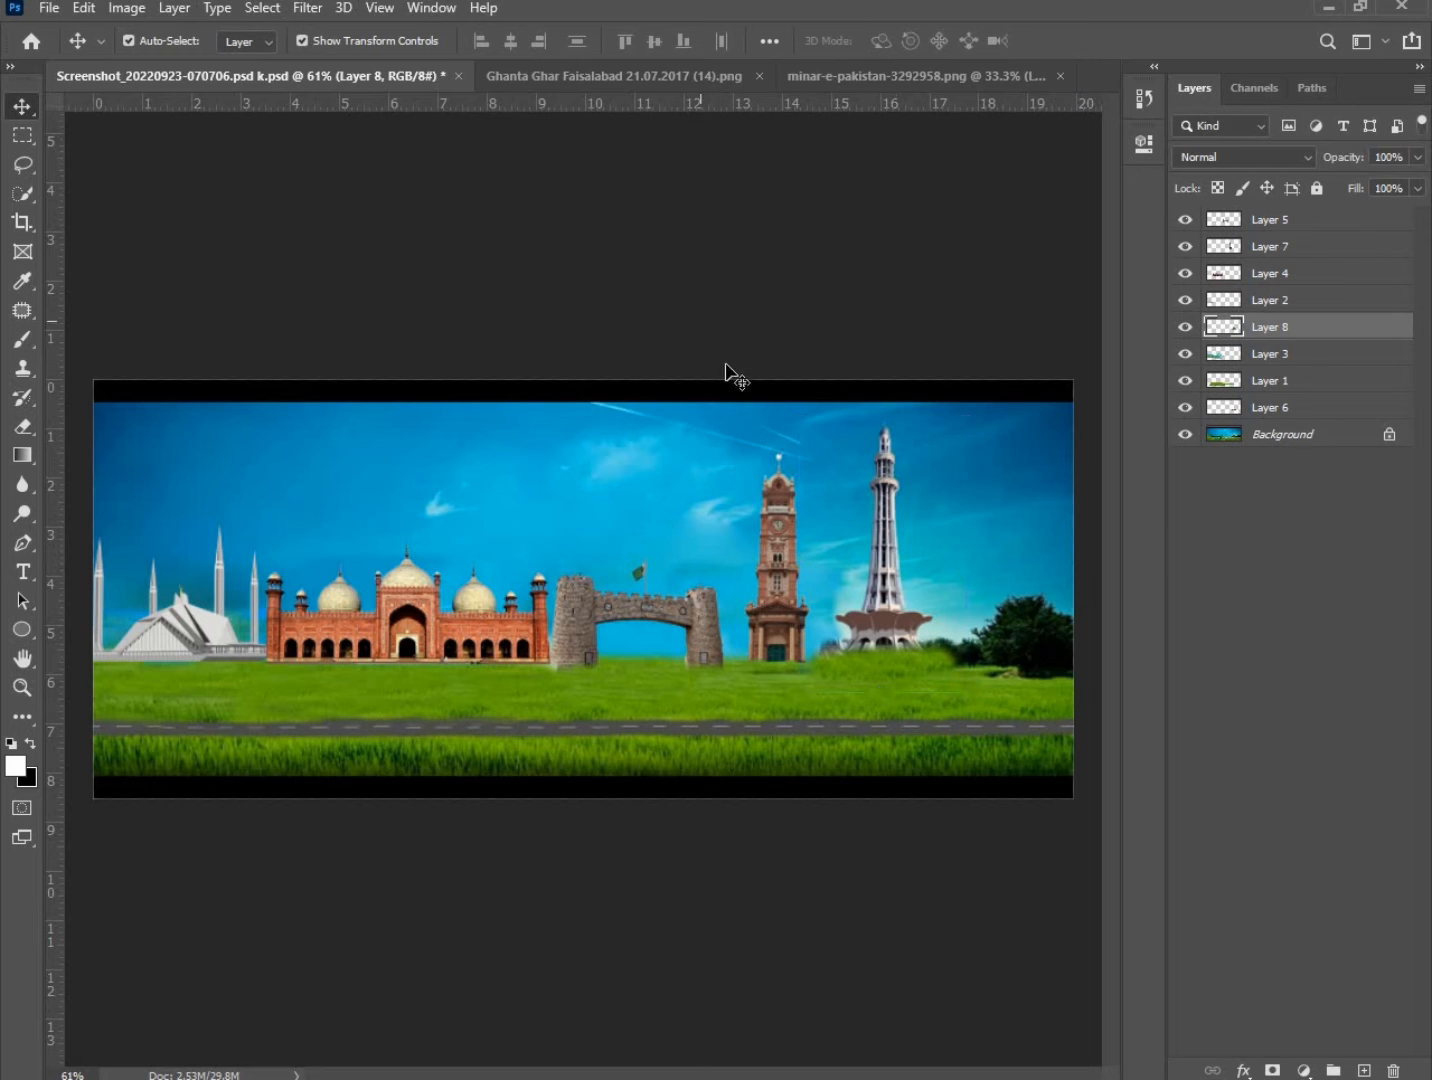
{"action": "left_click", "coordinate": [49, 12]}
{"action": "left_click", "coordinate": [220, 61]}
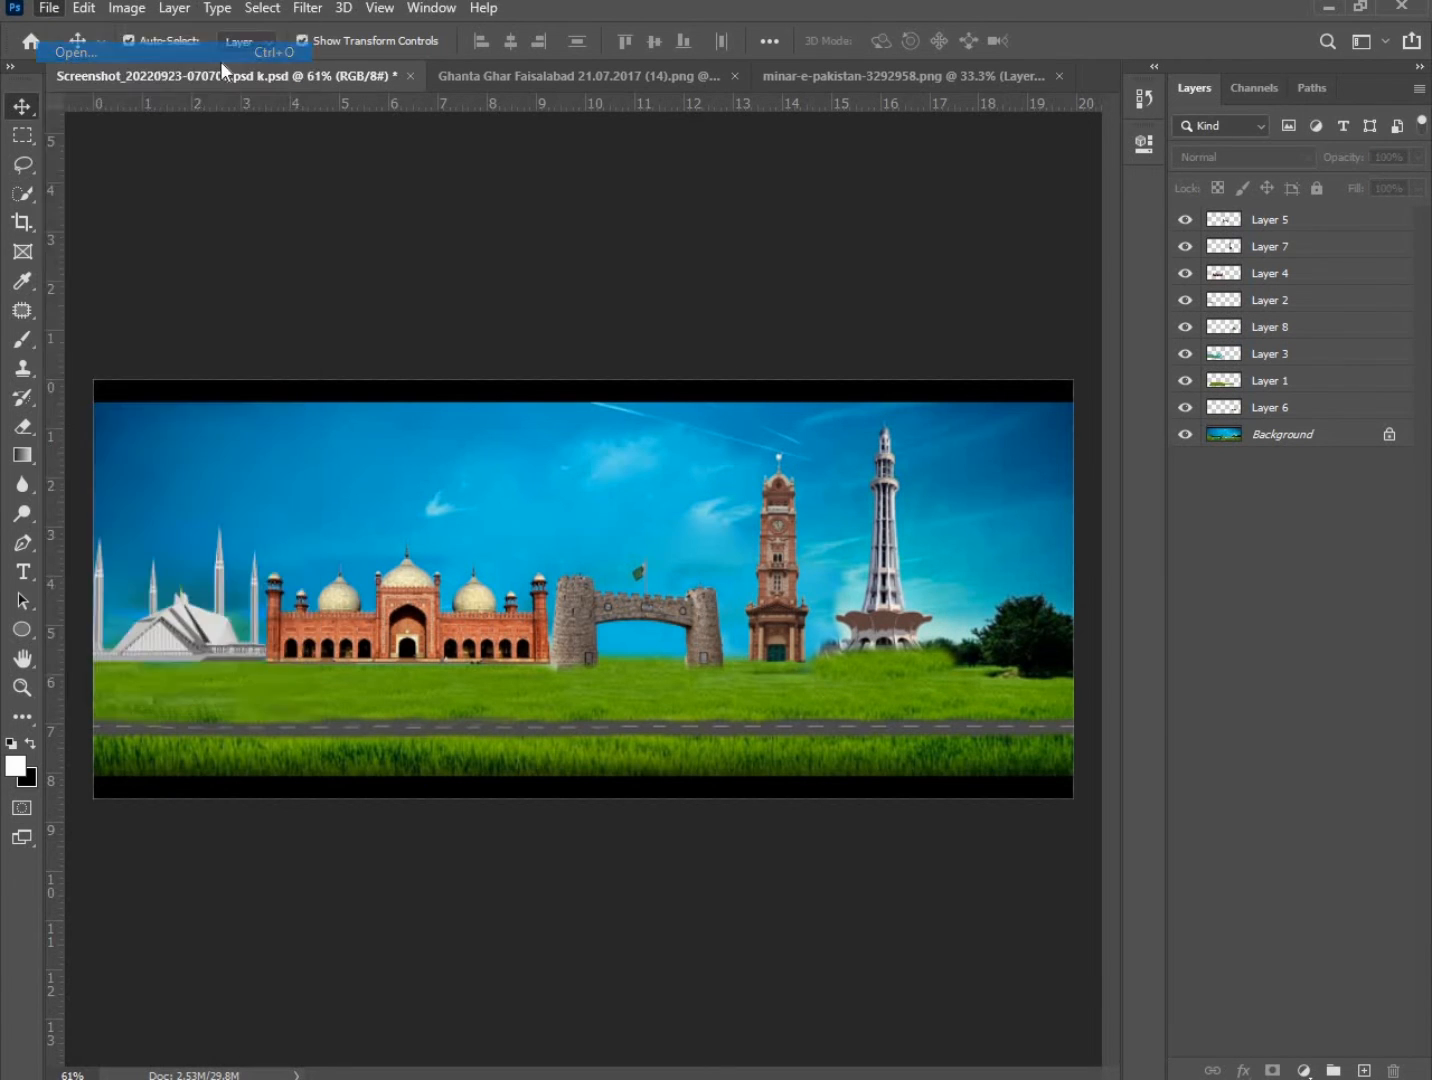
{"action": "double_click", "coordinate": [262, 195]}
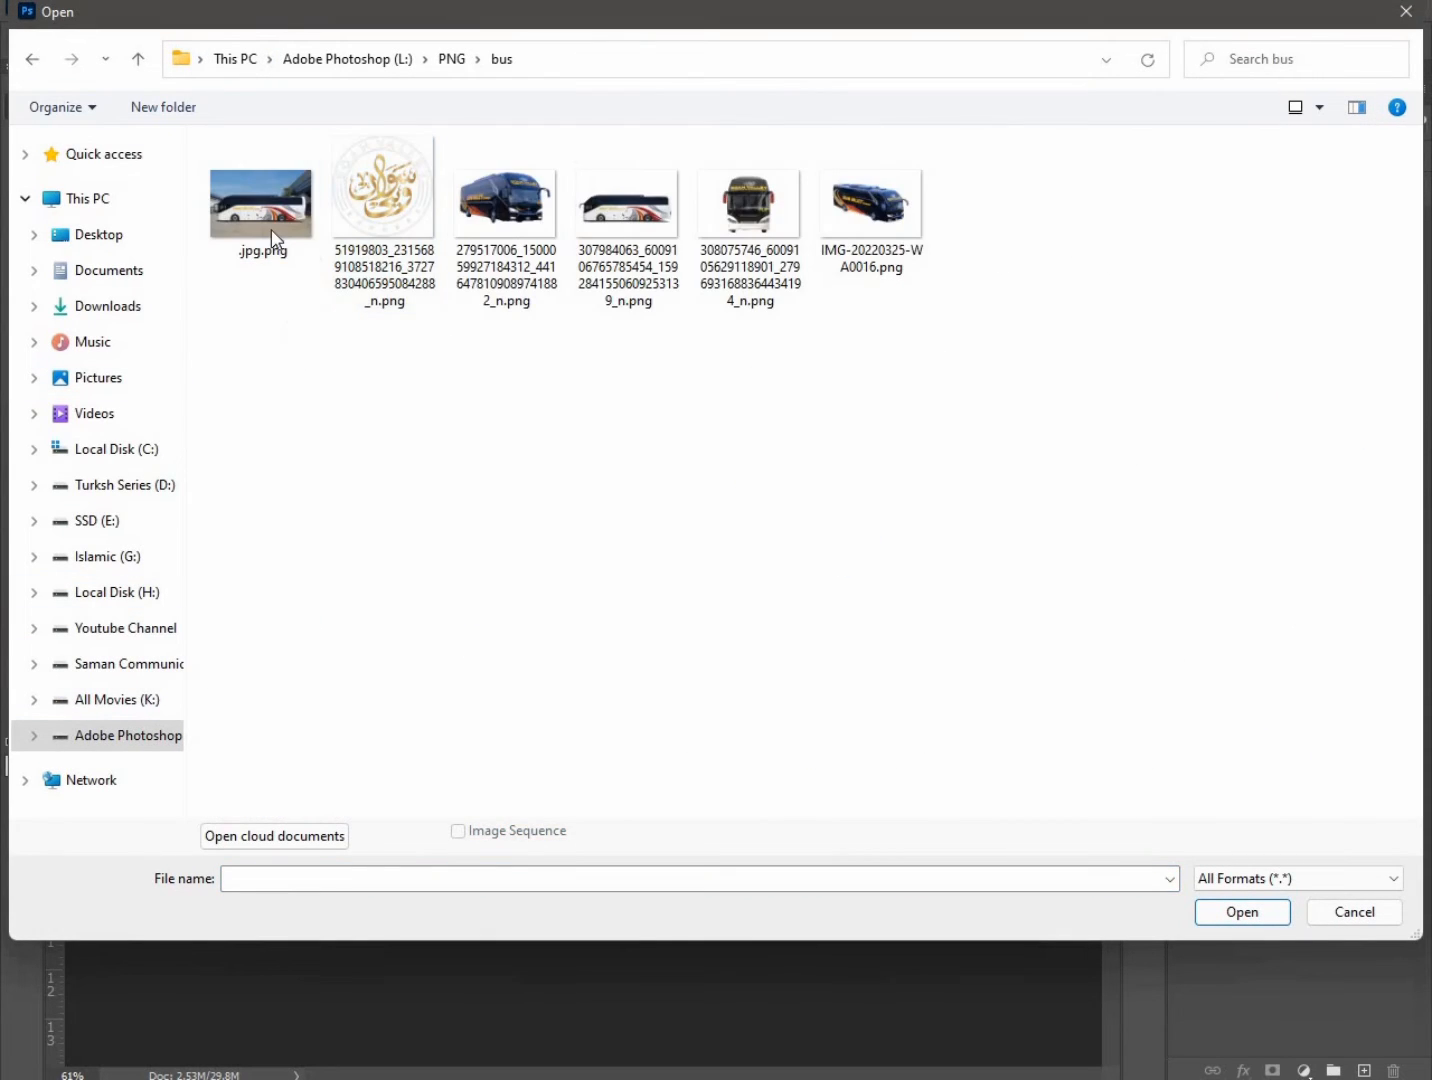
{"action": "right_click", "coordinate": [264, 221]}
{"action": "double_click", "coordinate": [624, 215]}
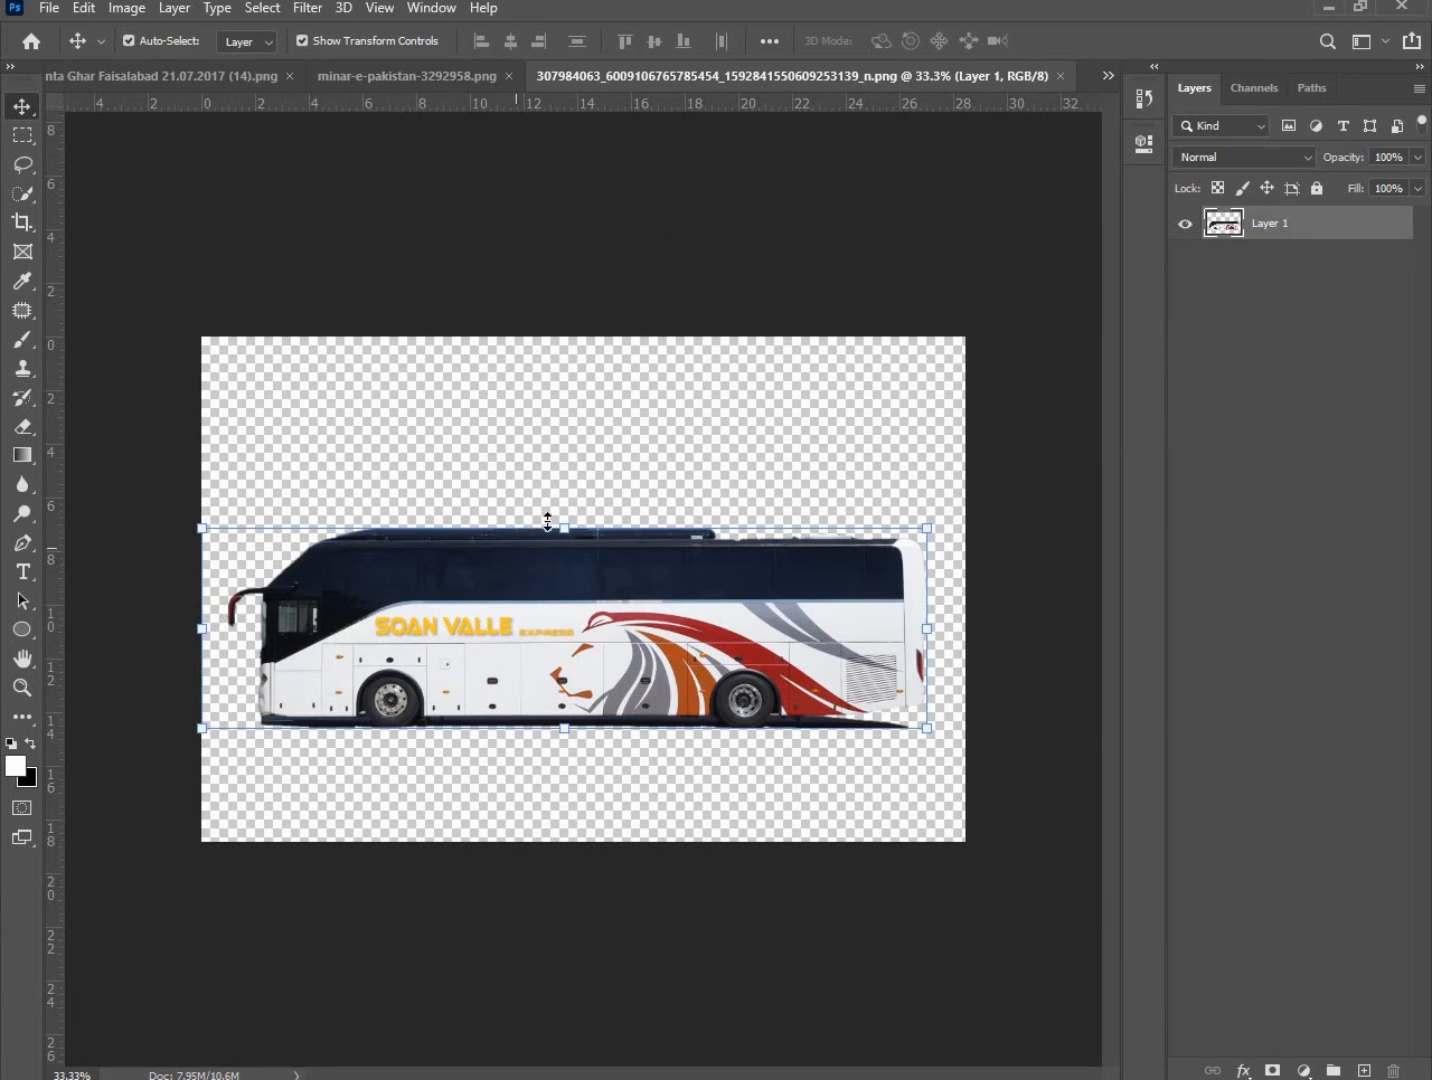
{"action": "key", "text": "ctrl+Tab"}
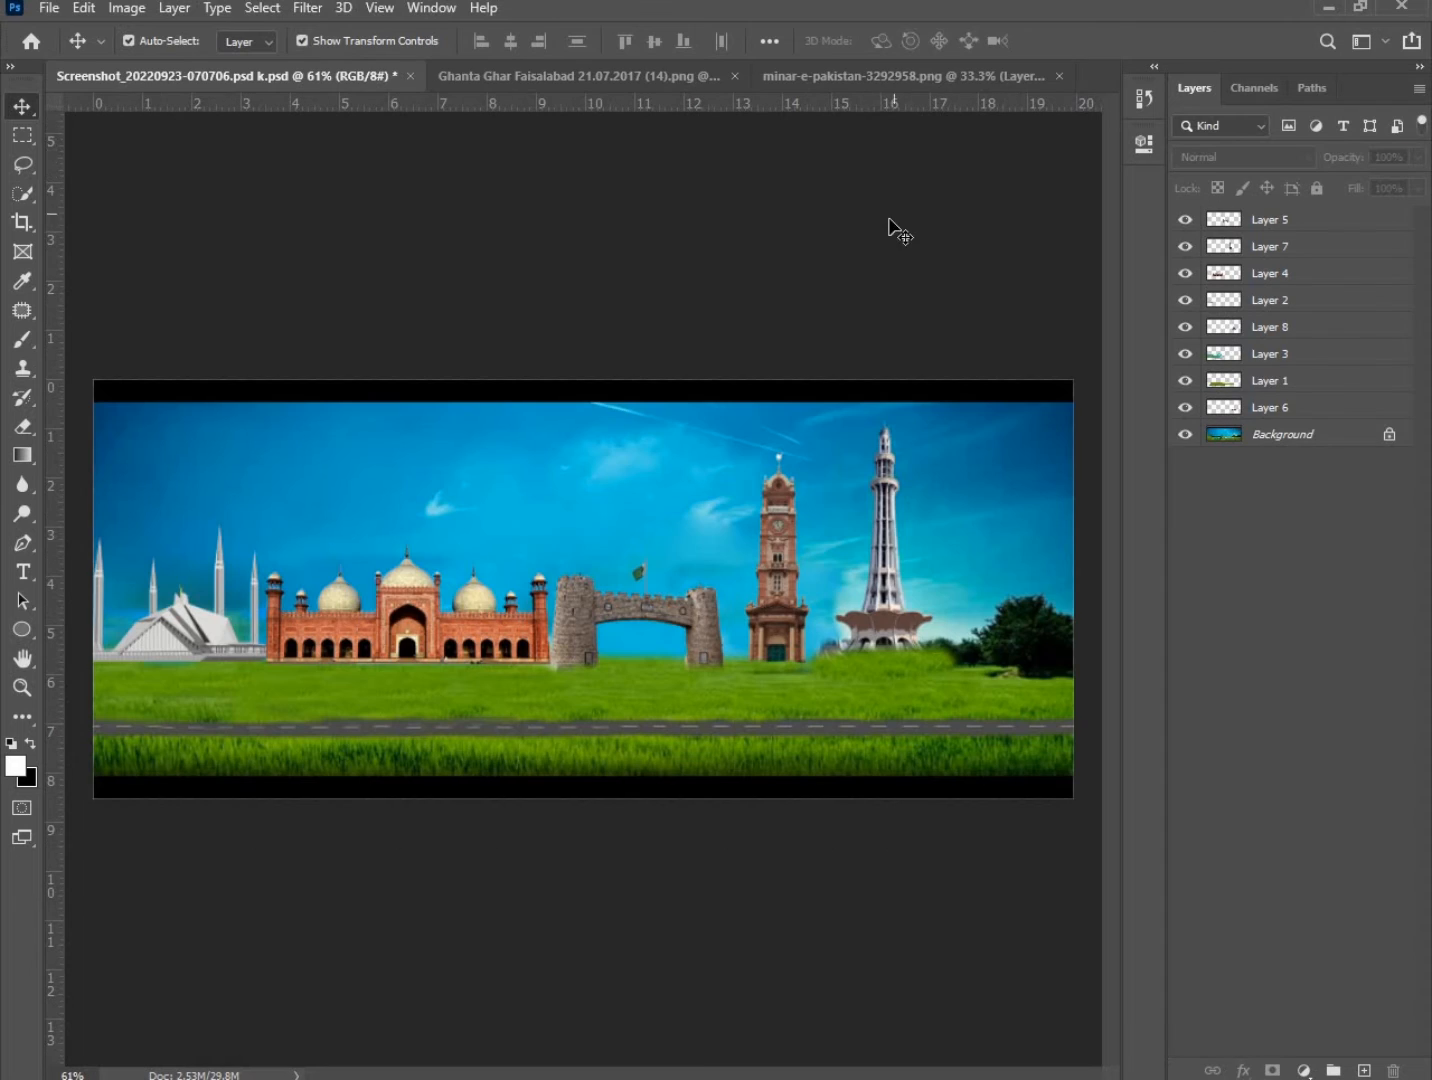
Open the .jpg.png bus image and bring the Soan Valley bus into the banner as a new top layer.
{"action": "key", "text": "w"}
{"action": "left_click", "coordinate": [50, 10]}
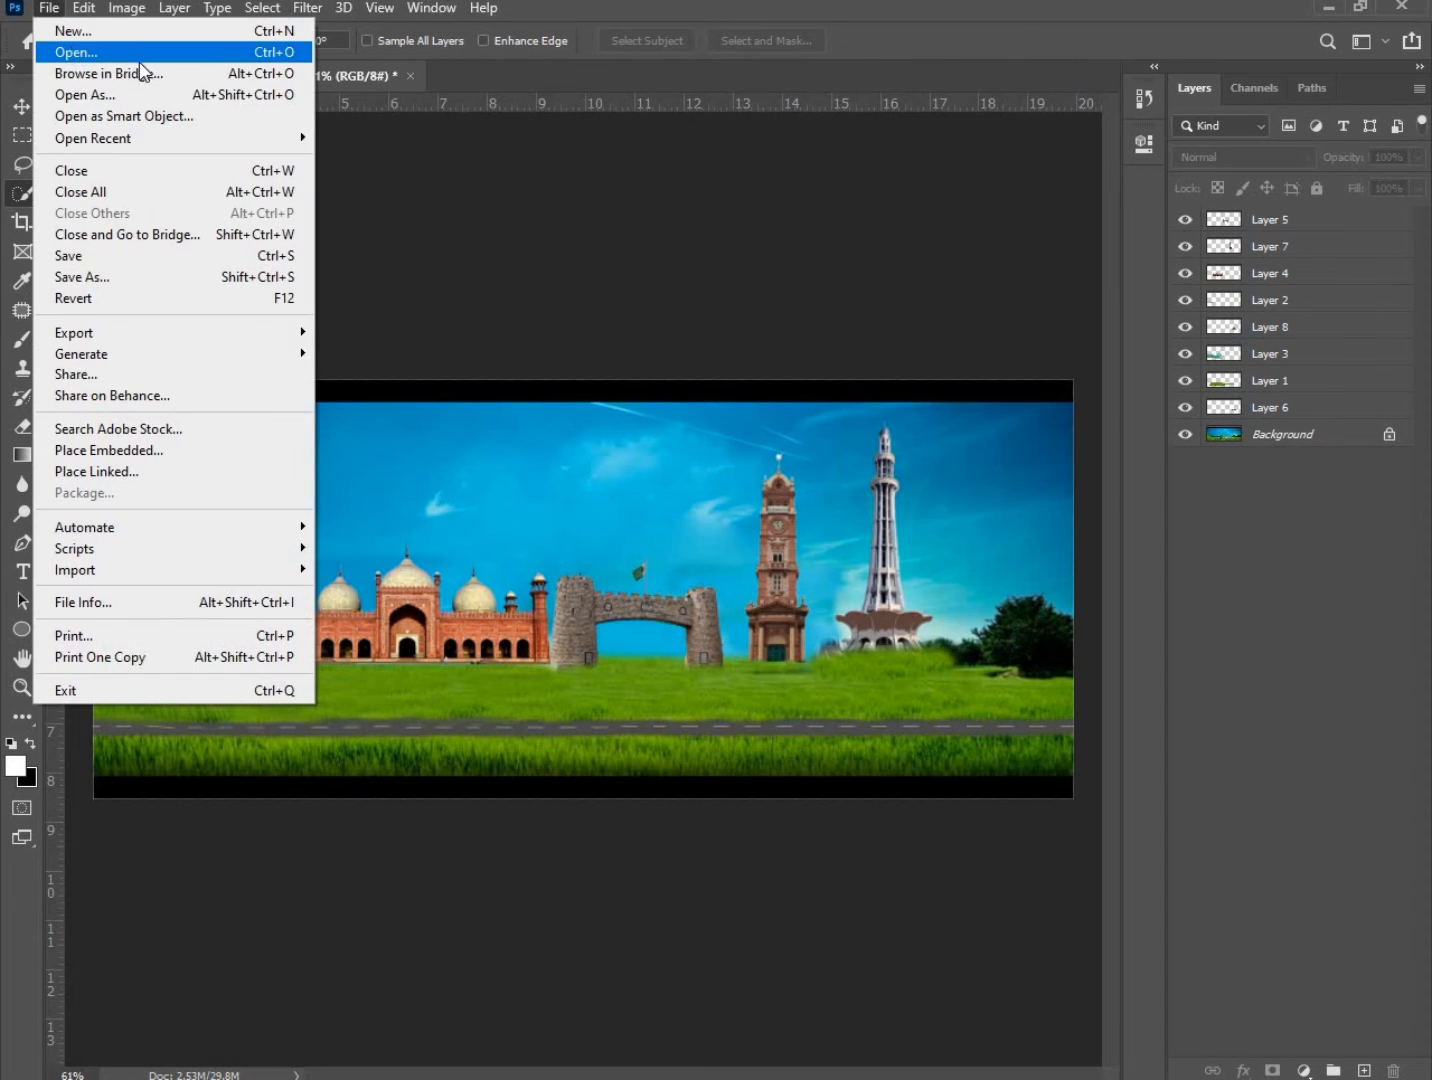
{"action": "left_click", "coordinate": [54, 53]}
{"action": "left_click", "coordinate": [99, 236]}
{"action": "double_click", "coordinate": [316, 262]}
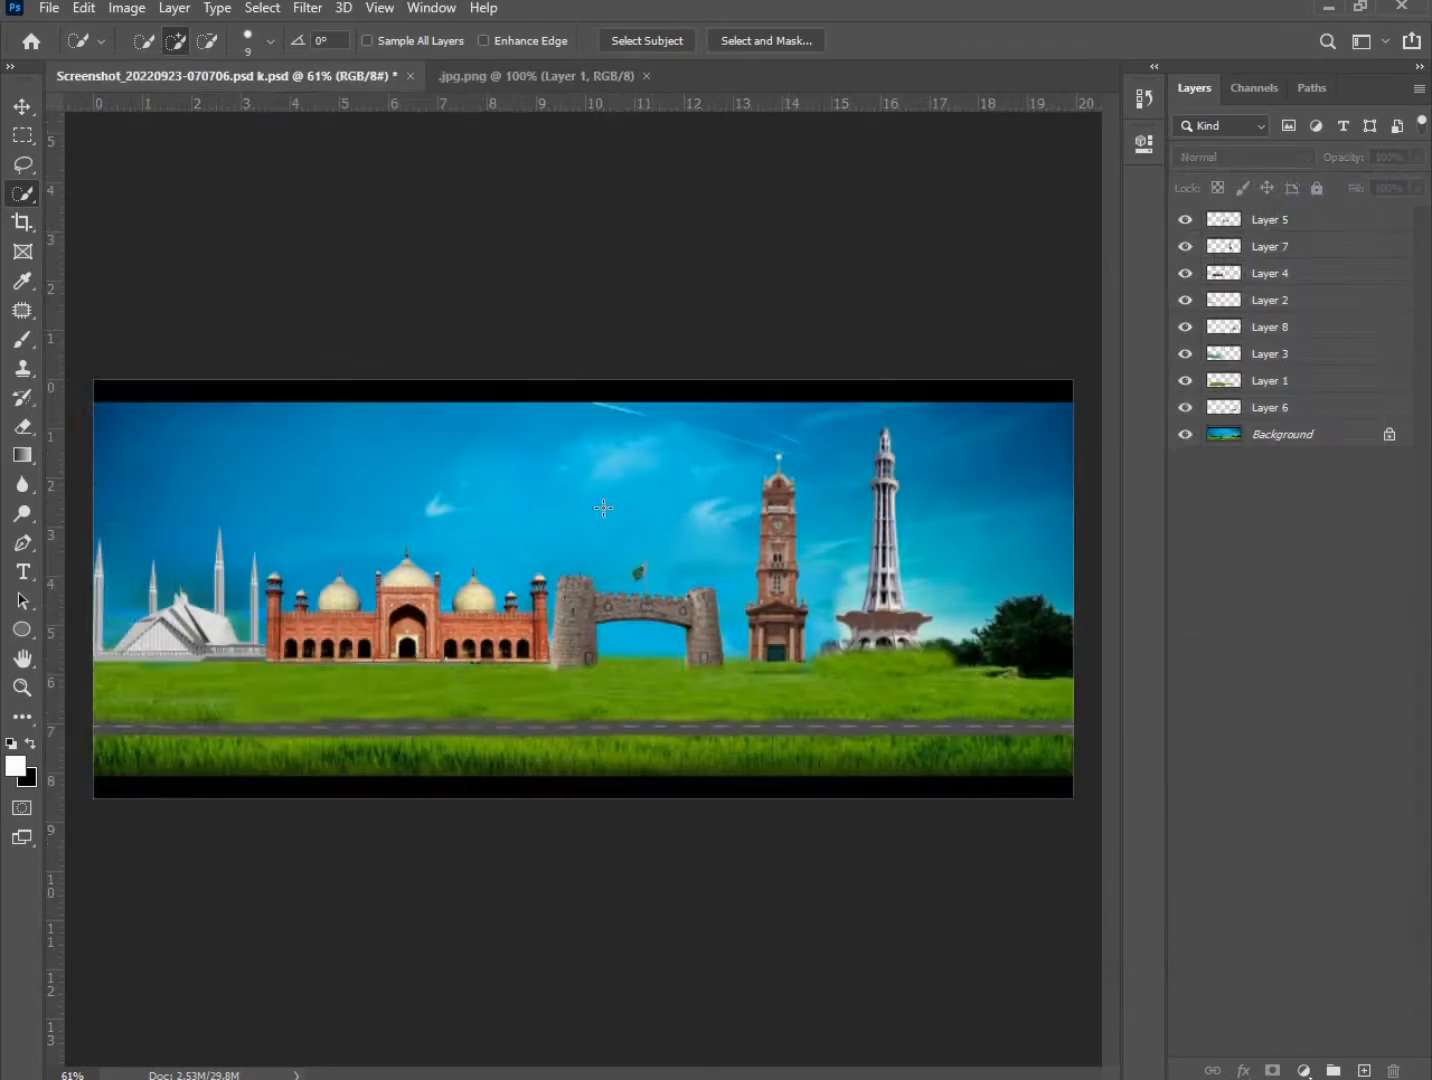
{"action": "left_click_drag", "start_coordinate": [1231, 236], "coordinate": [567, 577]}
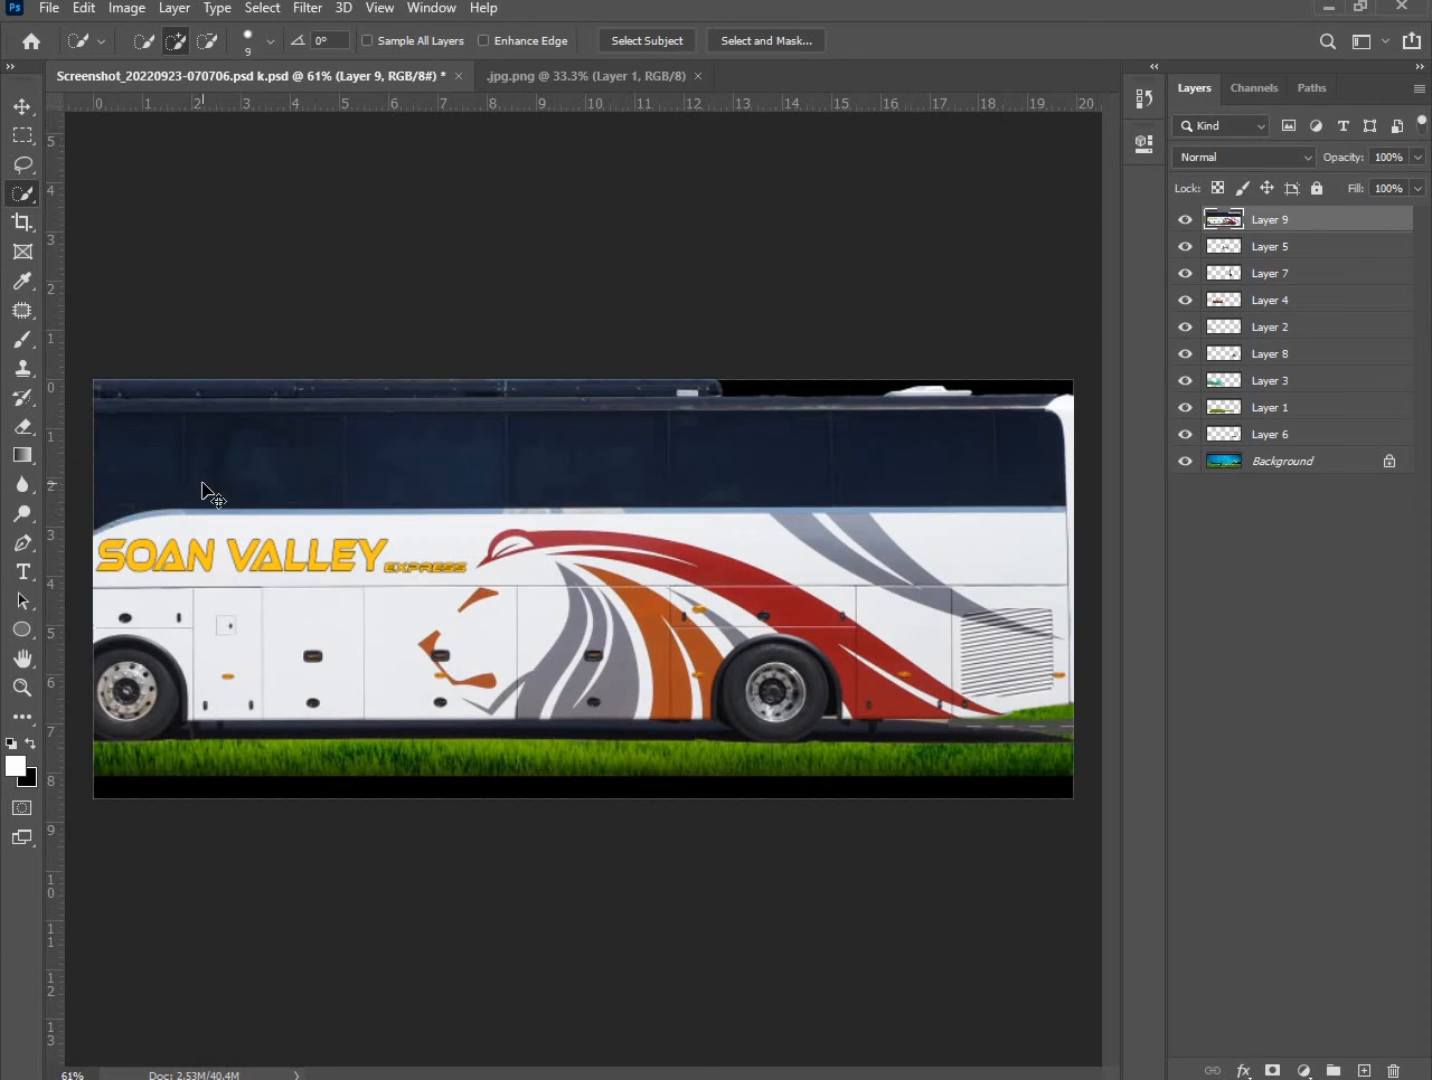
Scale the bus layer down proportionally to about 35% and place it on the road in front of the stone gate.
{"action": "key", "text": "ctrl+t"}
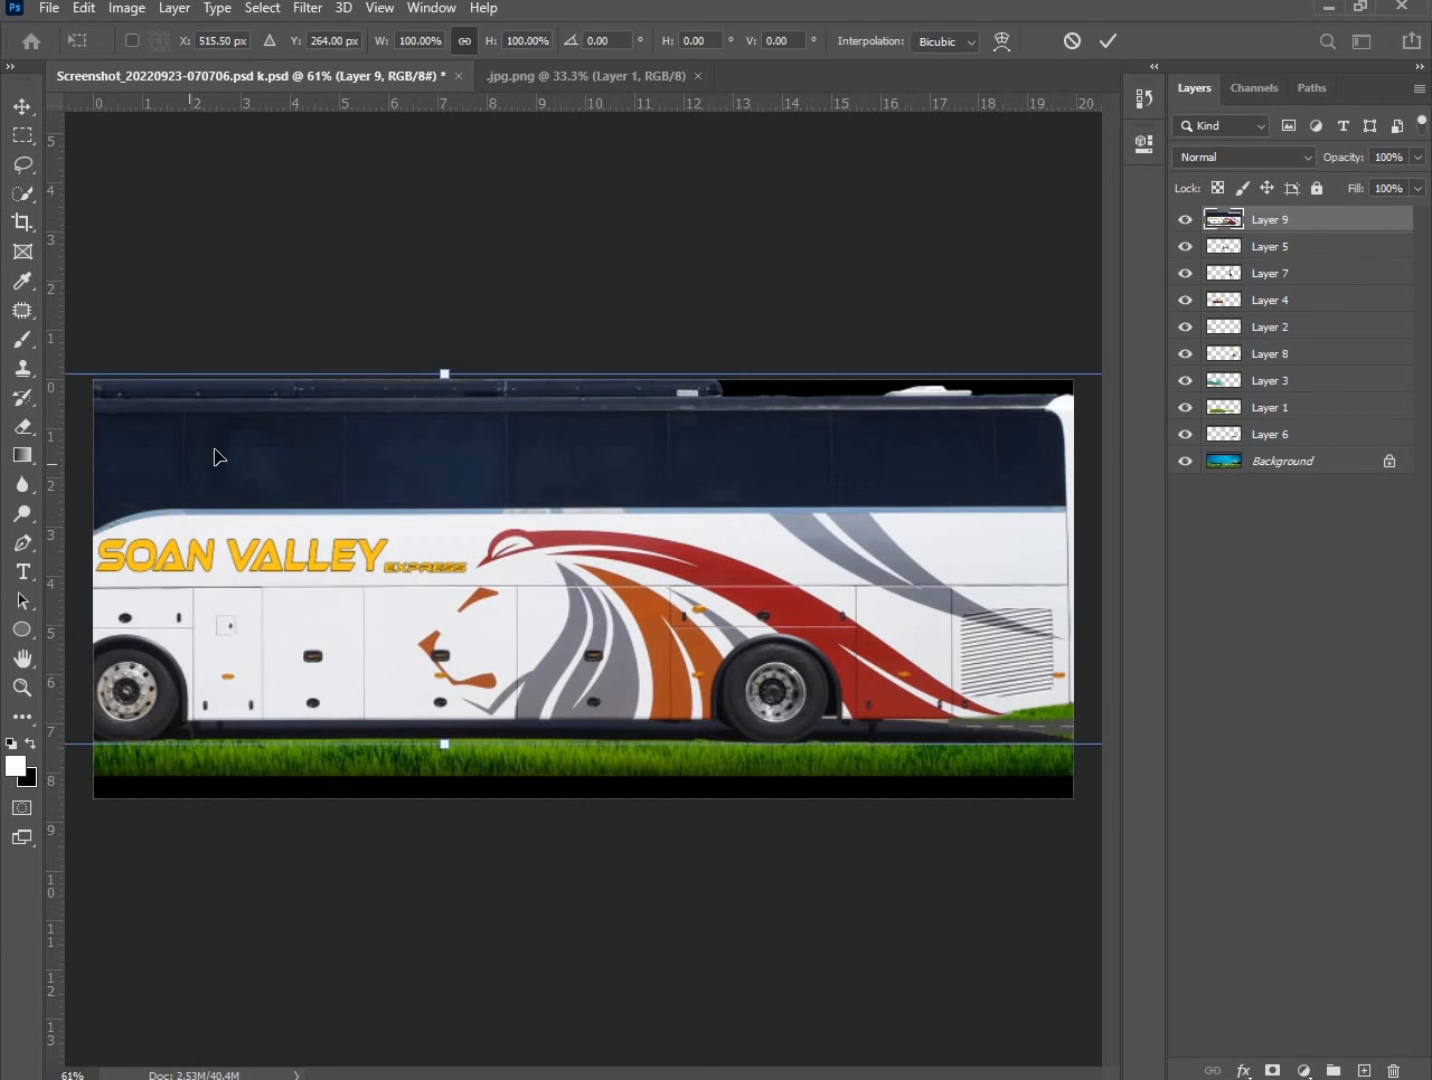
{"action": "left_click_drag", "start_coordinate": [245, 462], "coordinate": [528, 516]}
{"action": "left_click_drag", "start_coordinate": [71, 432], "coordinate": [808, 636]}
{"action": "left_click_drag", "start_coordinate": [986, 718], "coordinate": [526, 648]}
{"action": "left_click_drag", "start_coordinate": [340, 562], "coordinate": [455, 598]}
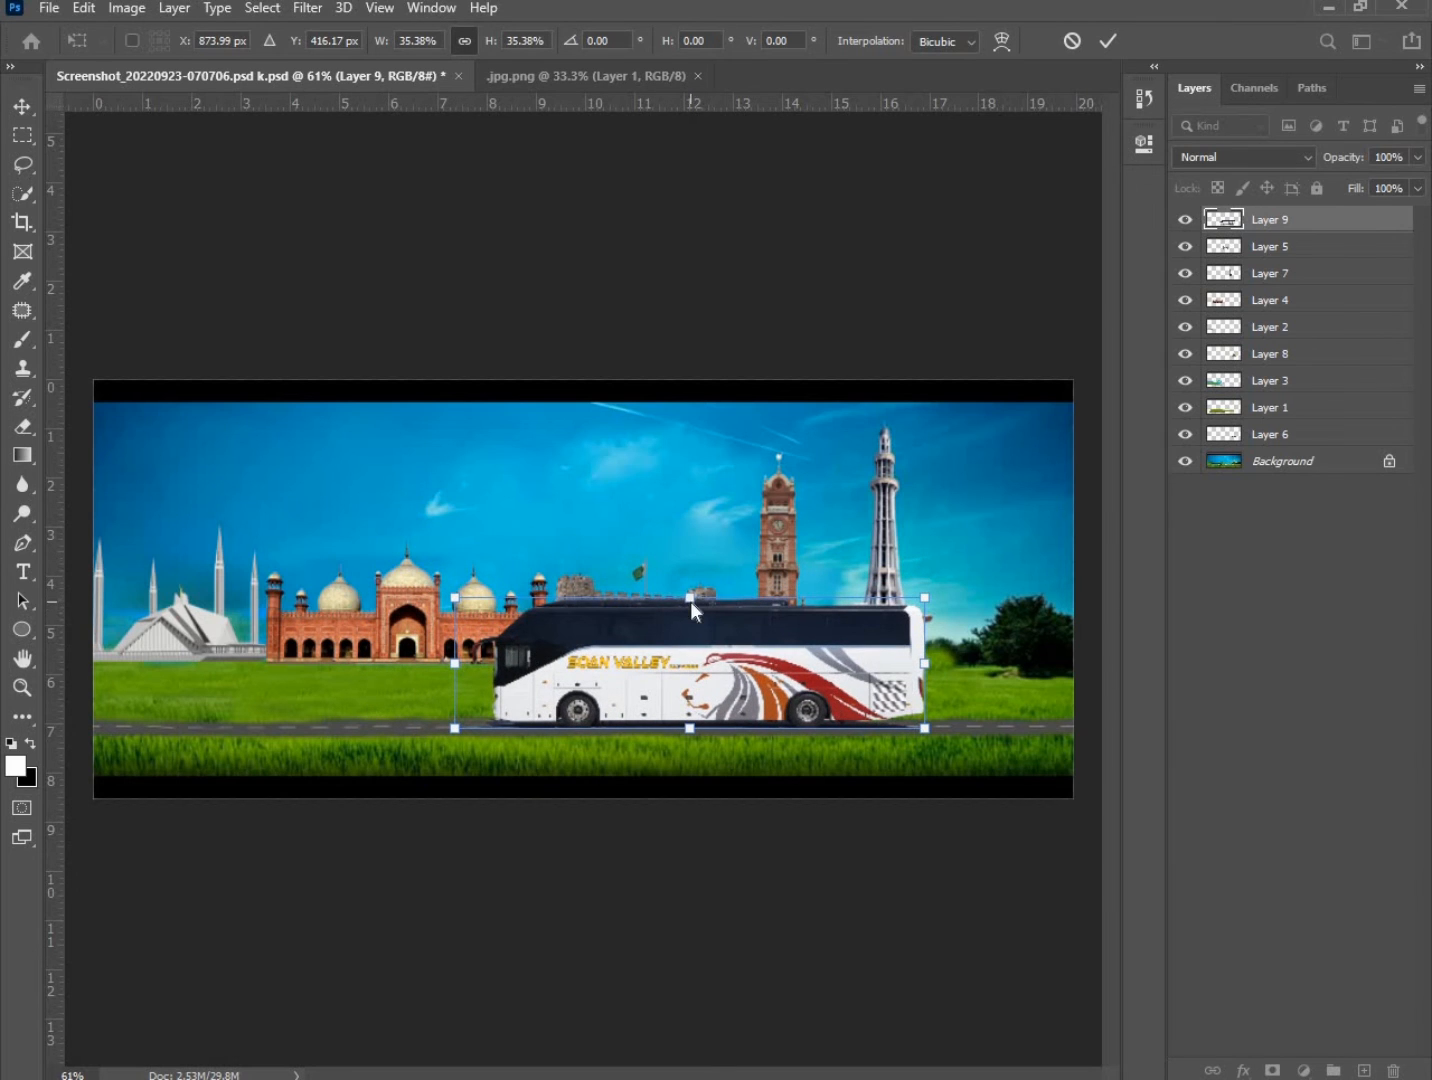
Adjust the bus's width, height and position so it spans the road below the two towers, and apply the transform.
{"action": "left_click_drag", "start_coordinate": [691, 598], "coordinate": [689, 617]}
{"action": "mouse_move", "coordinate": [455, 677]}
{"action": "left_mouse_down"}
{"action": "mouse_move", "coordinate": [361, 677]}
{"action": "mouse_move", "coordinate": [502, 678]}
{"action": "mouse_move", "coordinate": [473, 679]}
{"action": "left_mouse_up"}
{"action": "left_click_drag", "start_coordinate": [725, 684], "coordinate": [665, 677]}
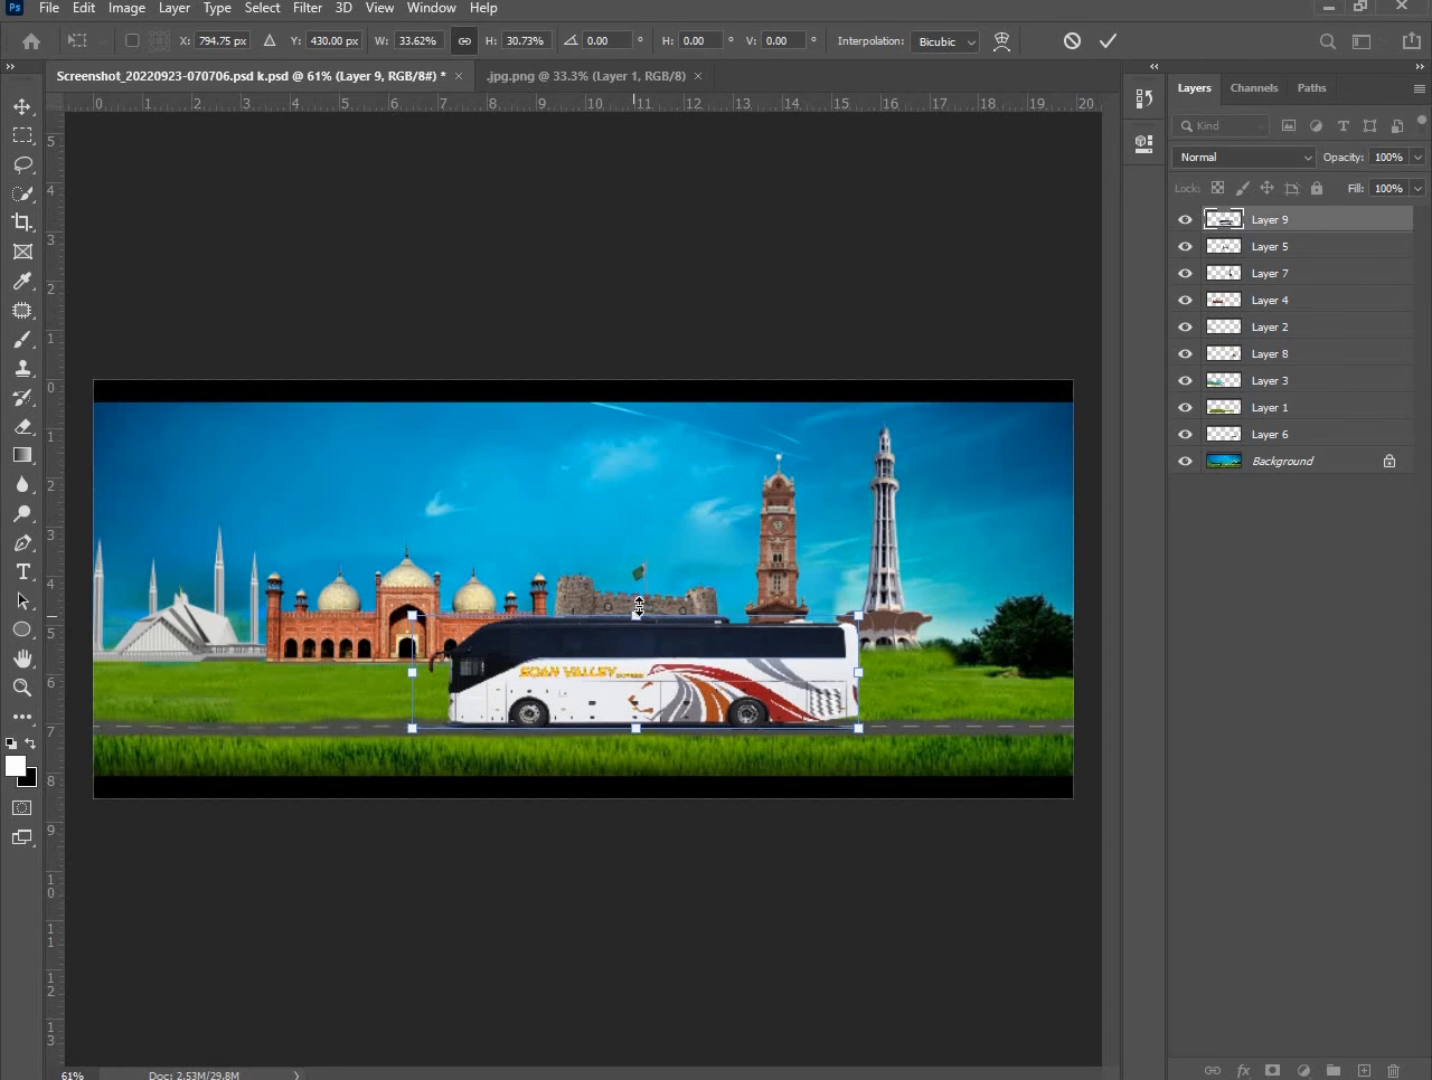
{"action": "left_click_drag", "start_coordinate": [638, 606], "coordinate": [639, 571]}
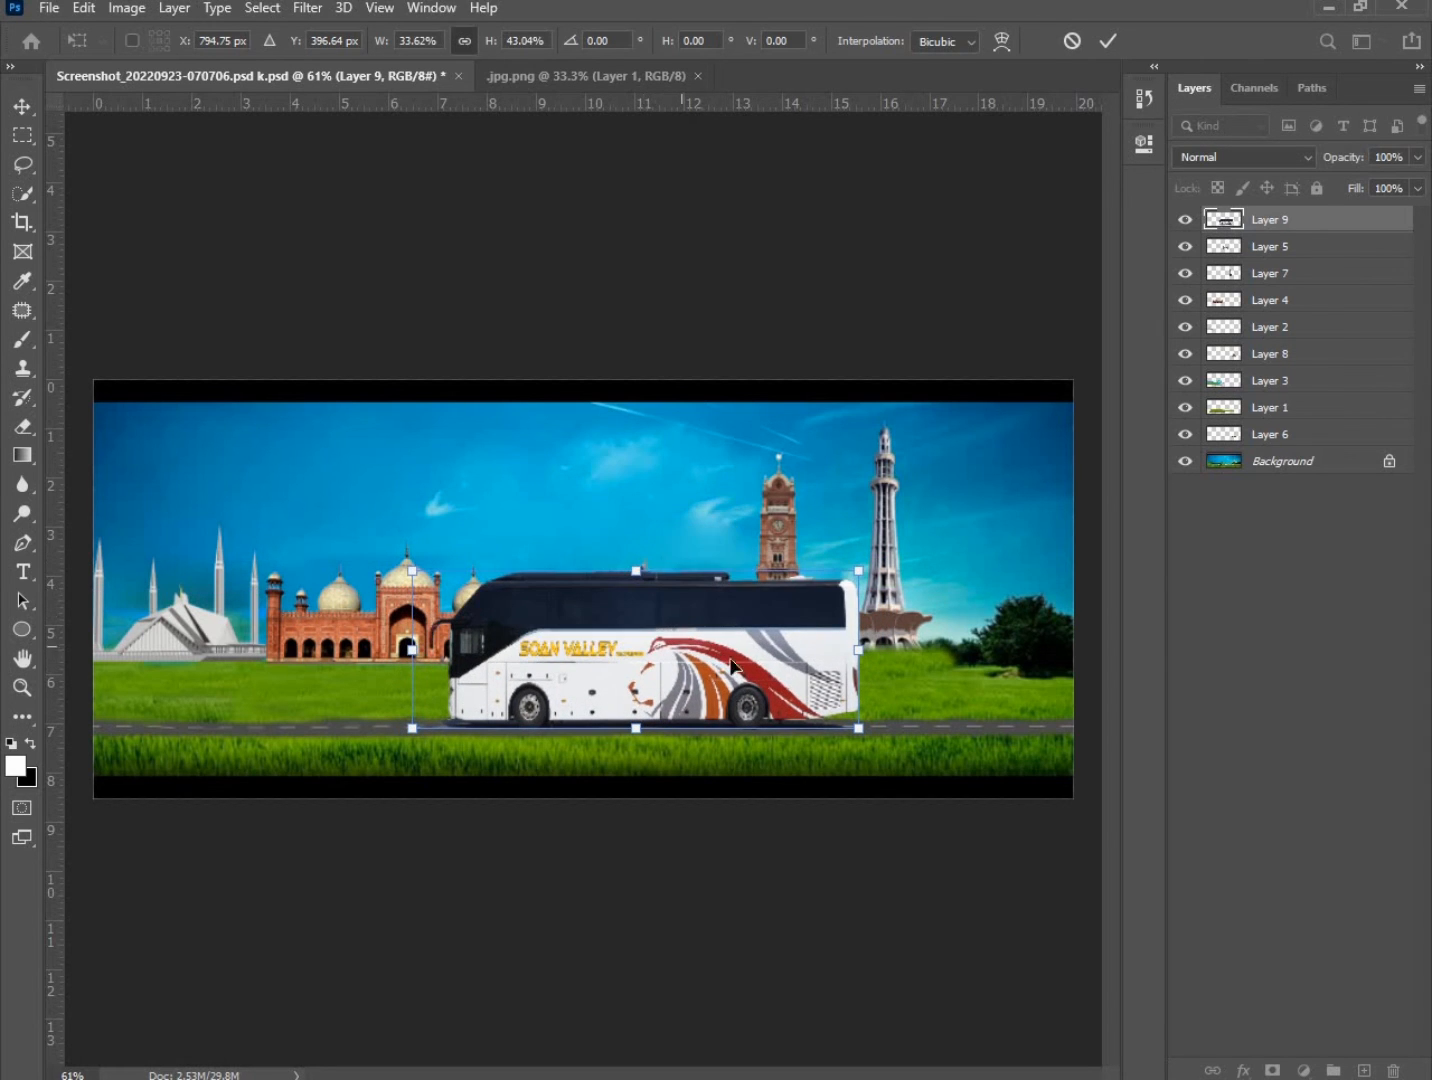
{"action": "left_click_drag", "start_coordinate": [861, 655], "coordinate": [949, 650]}
{"action": "left_click_drag", "start_coordinate": [684, 560], "coordinate": [689, 616]}
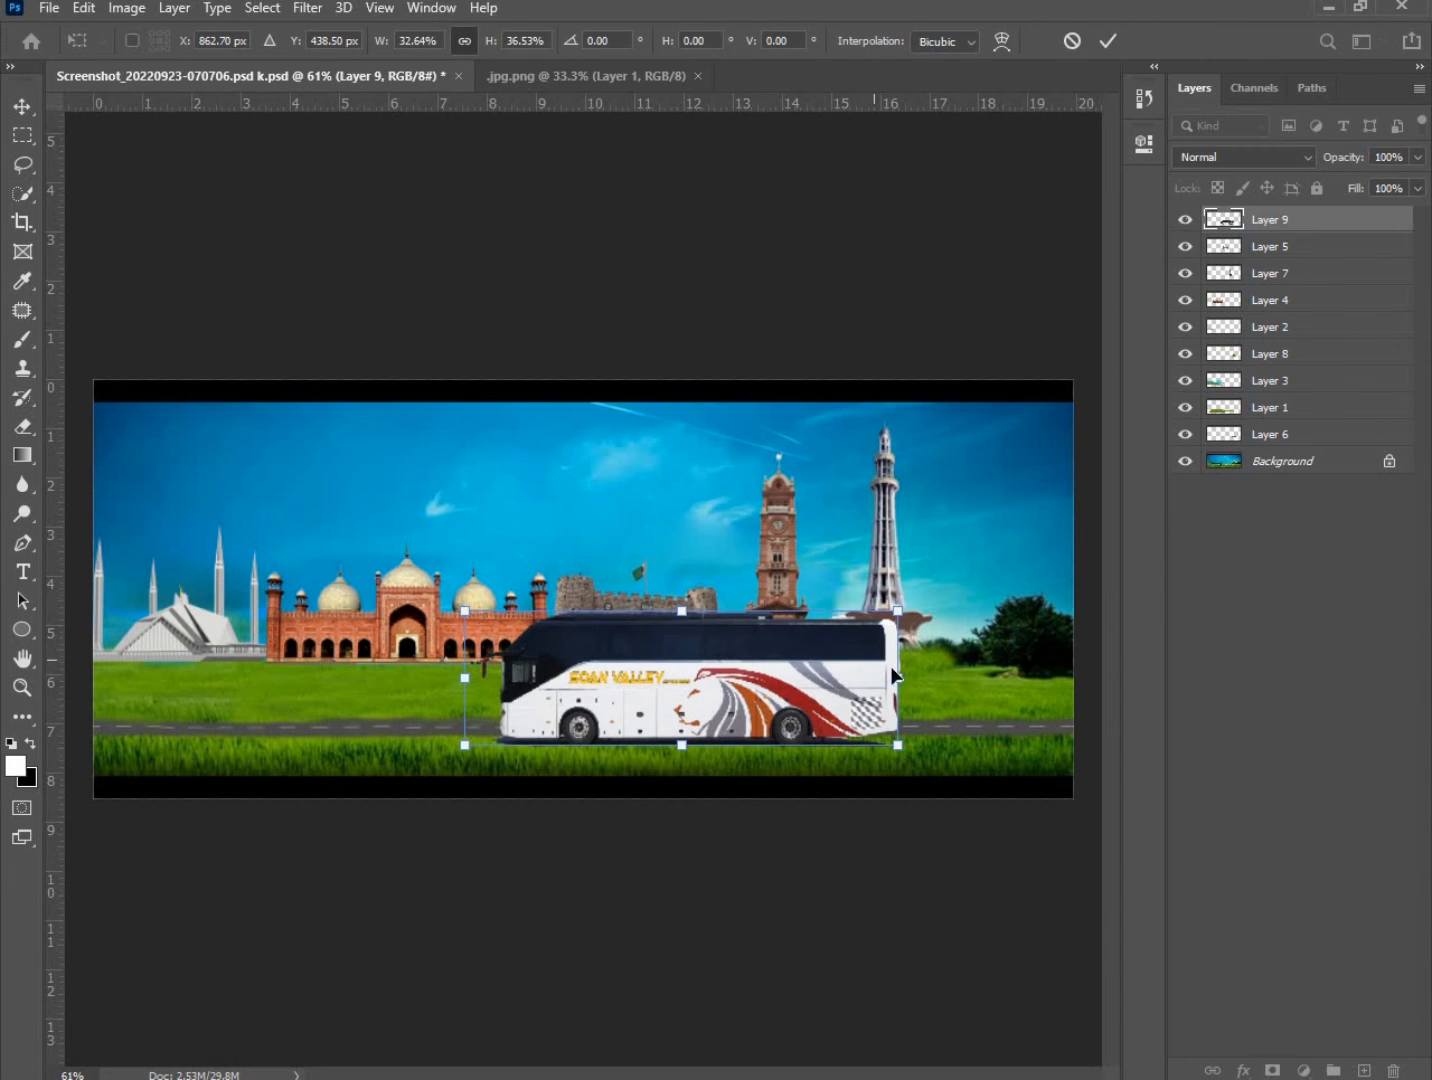
{"action": "left_click_drag", "start_coordinate": [899, 674], "coordinate": [943, 682]}
{"action": "left_click_drag", "start_coordinate": [706, 612], "coordinate": [705, 590]}
{"action": "left_click", "coordinate": [1106, 40]}
{"action": "key", "text": "w"}
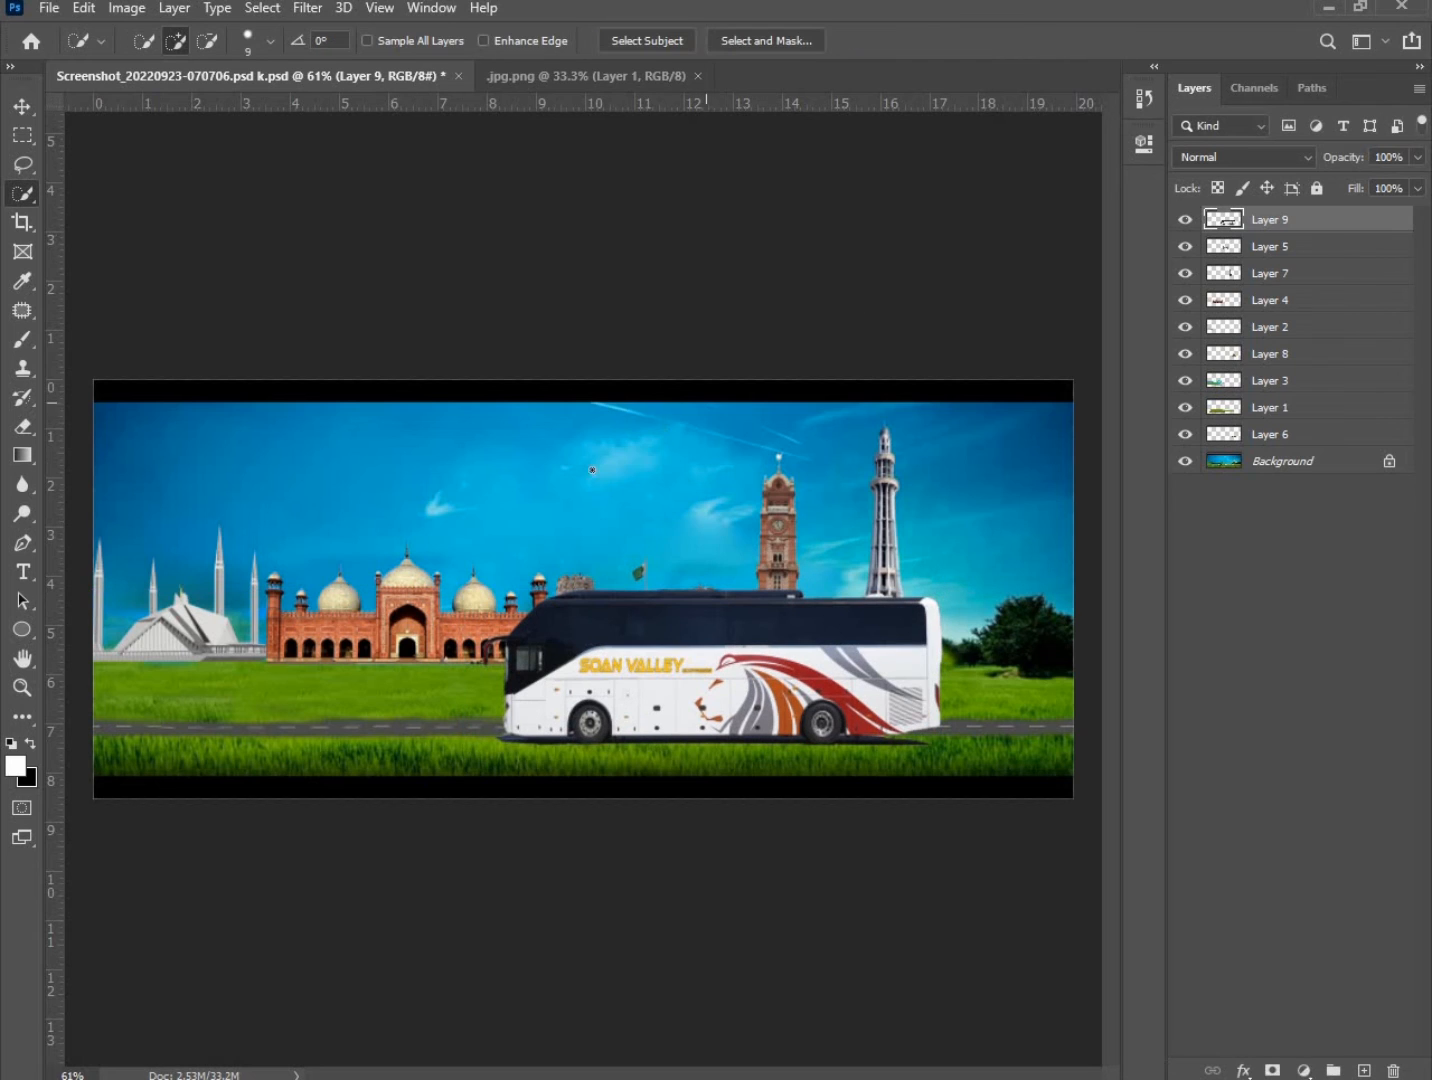
Move the bus slightly up so its wheels rest on the road, and deselect the layer.
{"action": "key", "text": "v"}
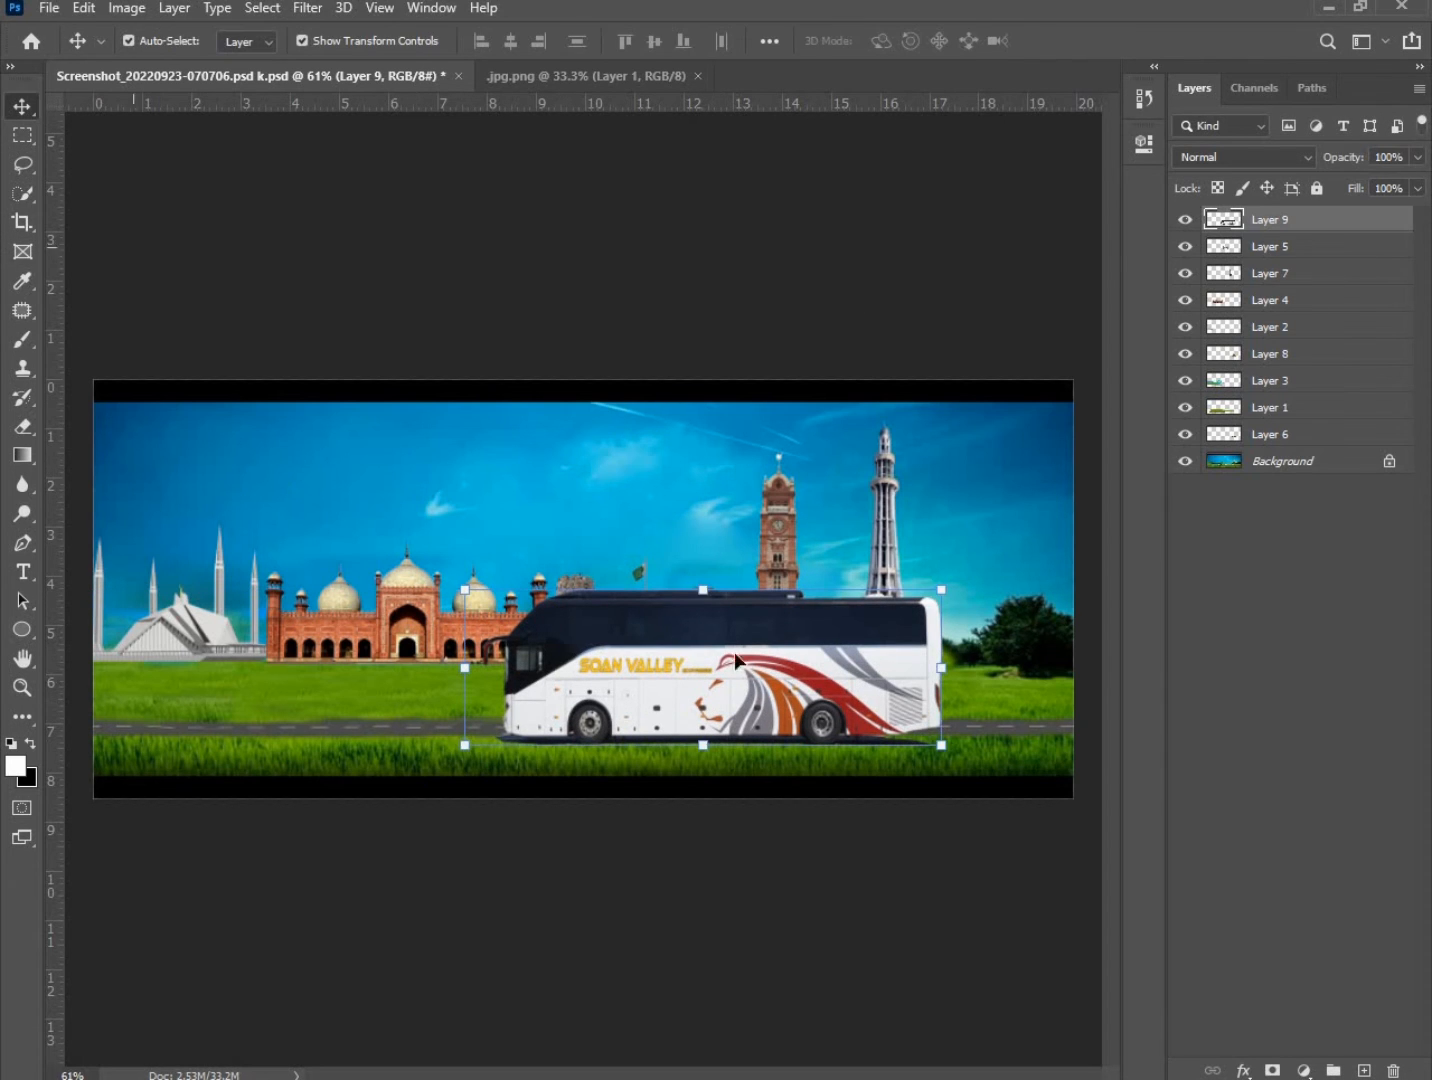
{"action": "left_click_drag", "start_coordinate": [628, 654], "coordinate": [602, 600]}
{"action": "left_click", "coordinate": [389, 281]}
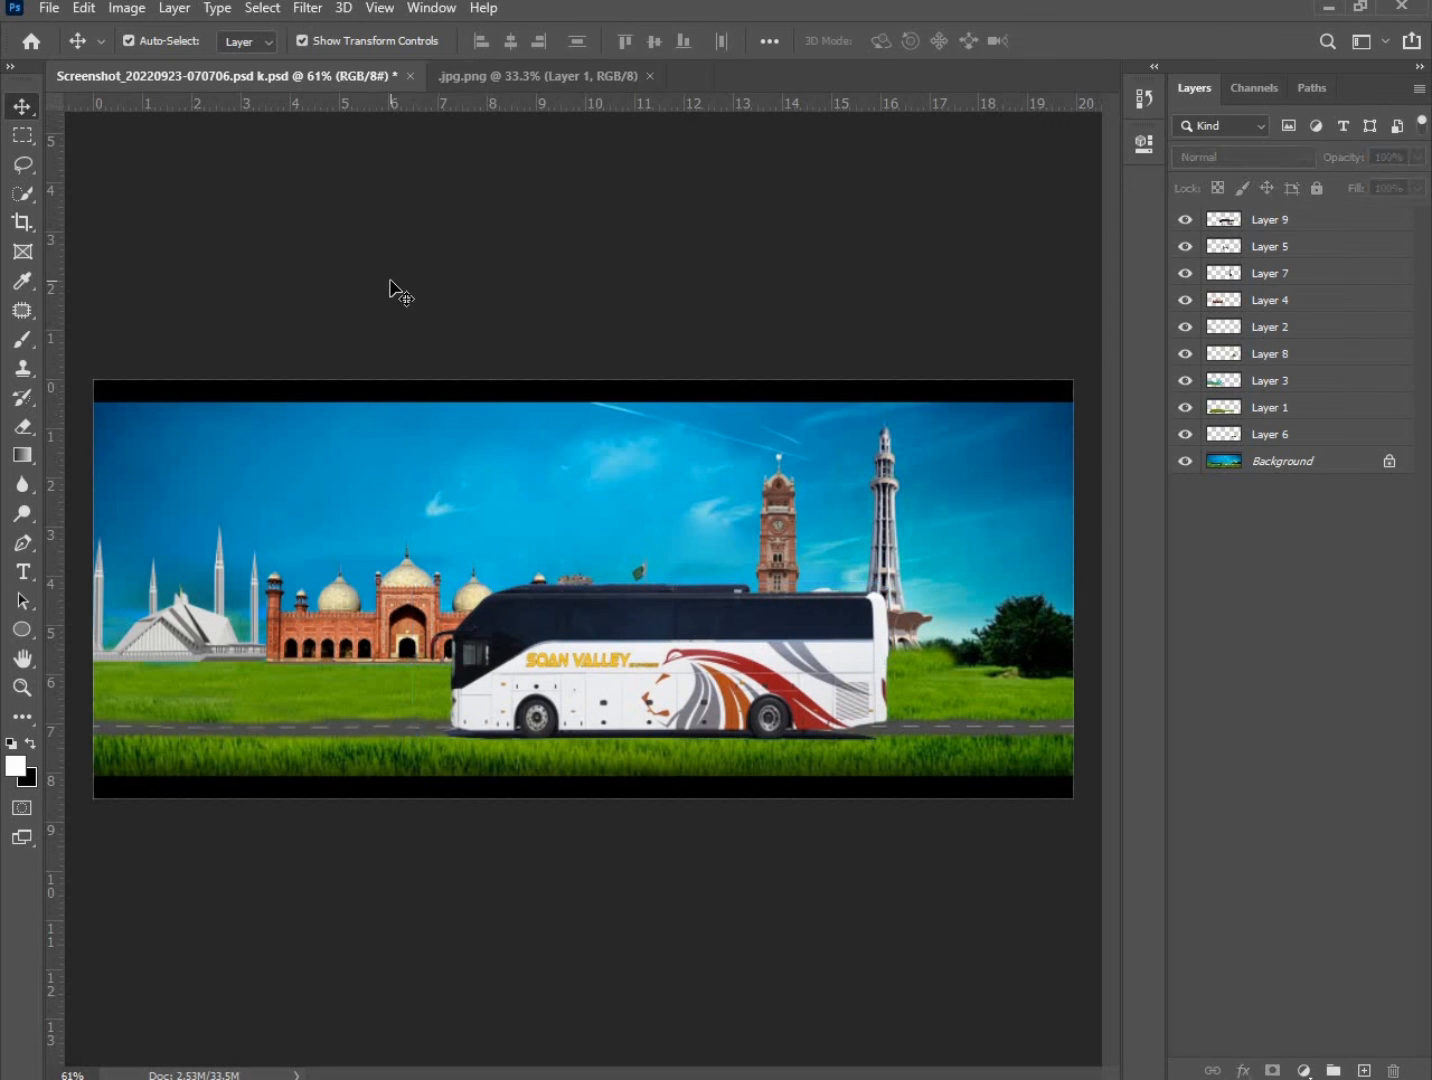
{"action": "left_click_drag", "start_coordinate": [431, 626], "coordinate": [485, 626]}
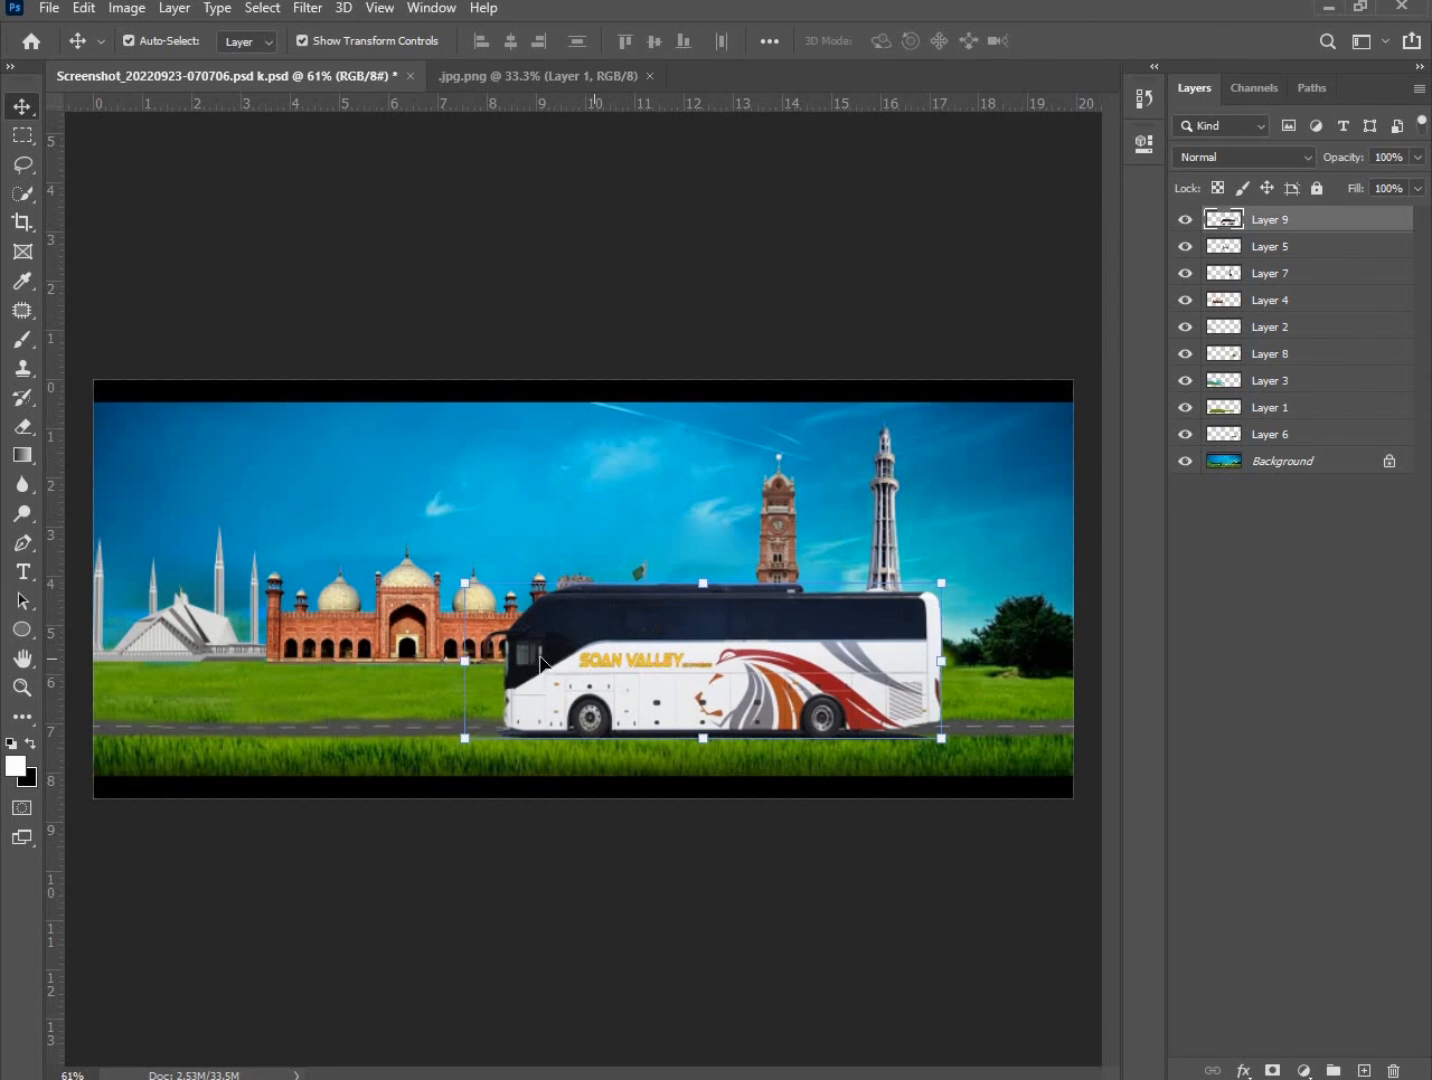
{"action": "left_click", "coordinate": [390, 305]}
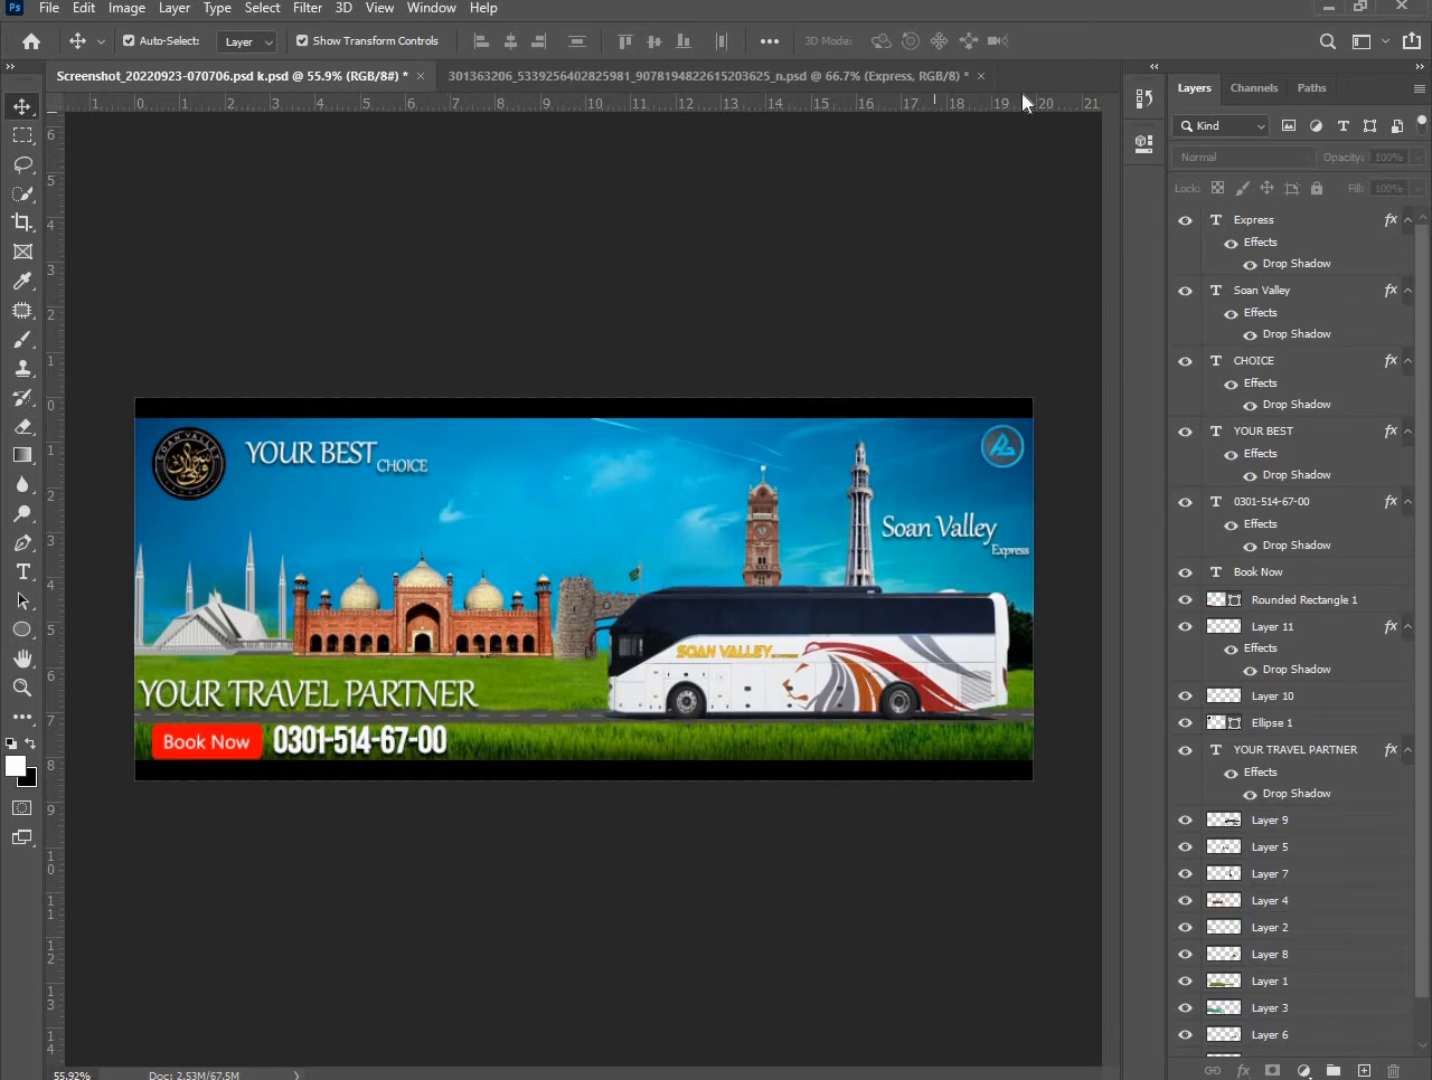
Filter the layer list to text layers, select all of them and put them in one group.
{"action": "left_click", "coordinate": [1342, 126]}
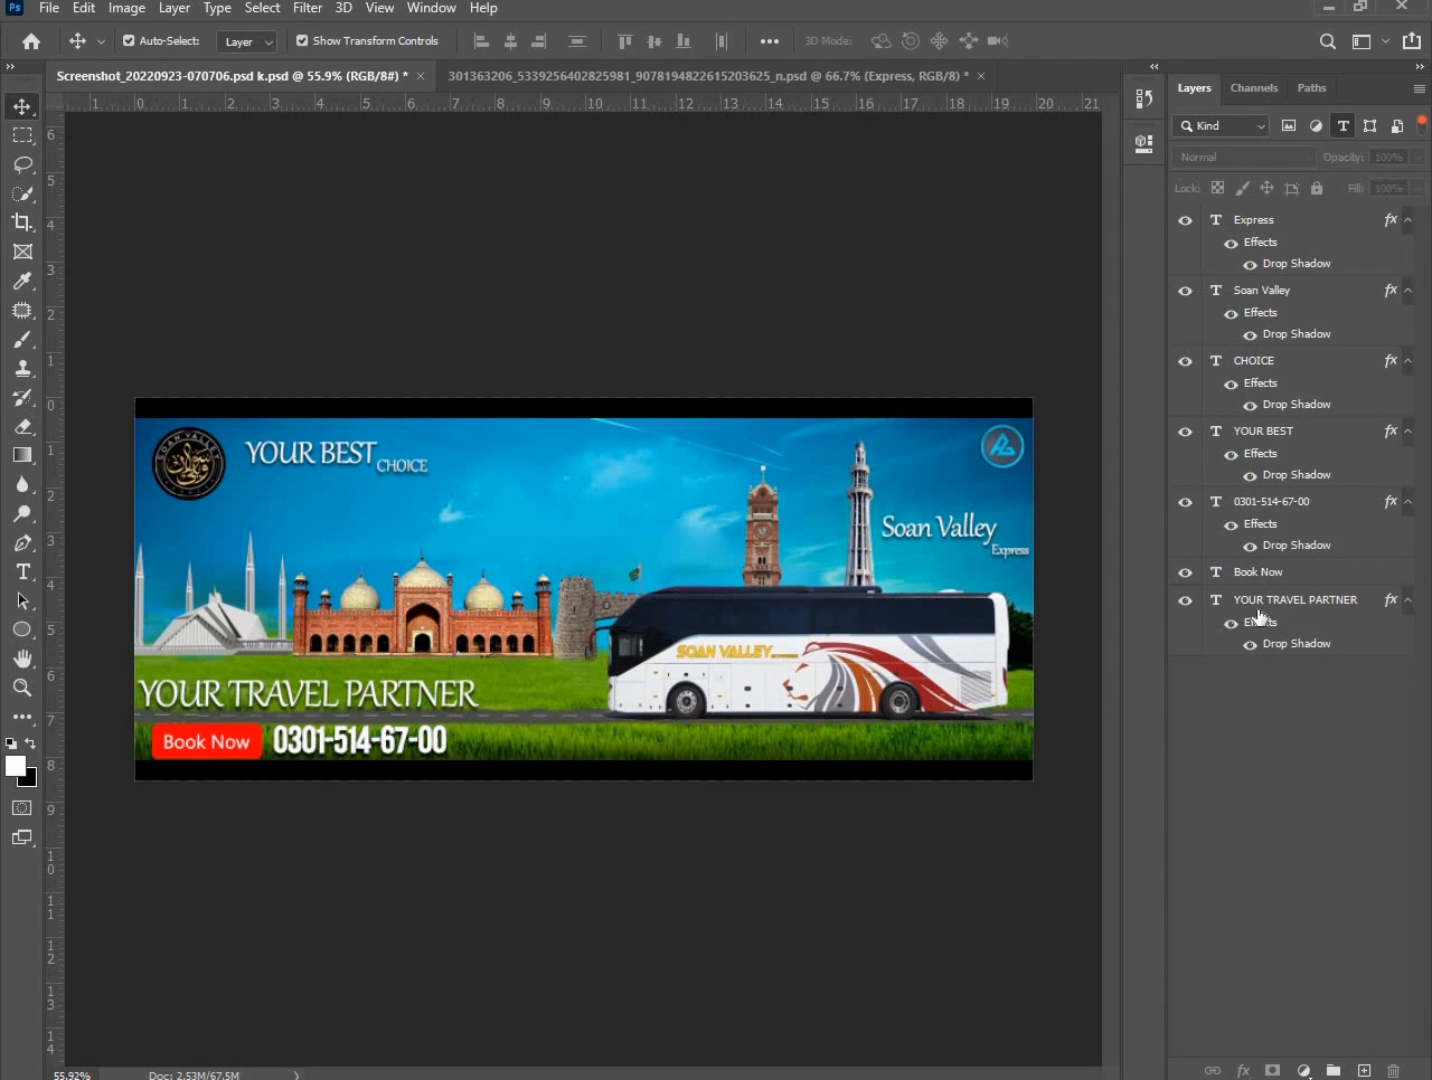
{"action": "left_click", "coordinate": [1280, 570]}
{"action": "left_click", "coordinate": [1283, 501], "text": "ctrl"}
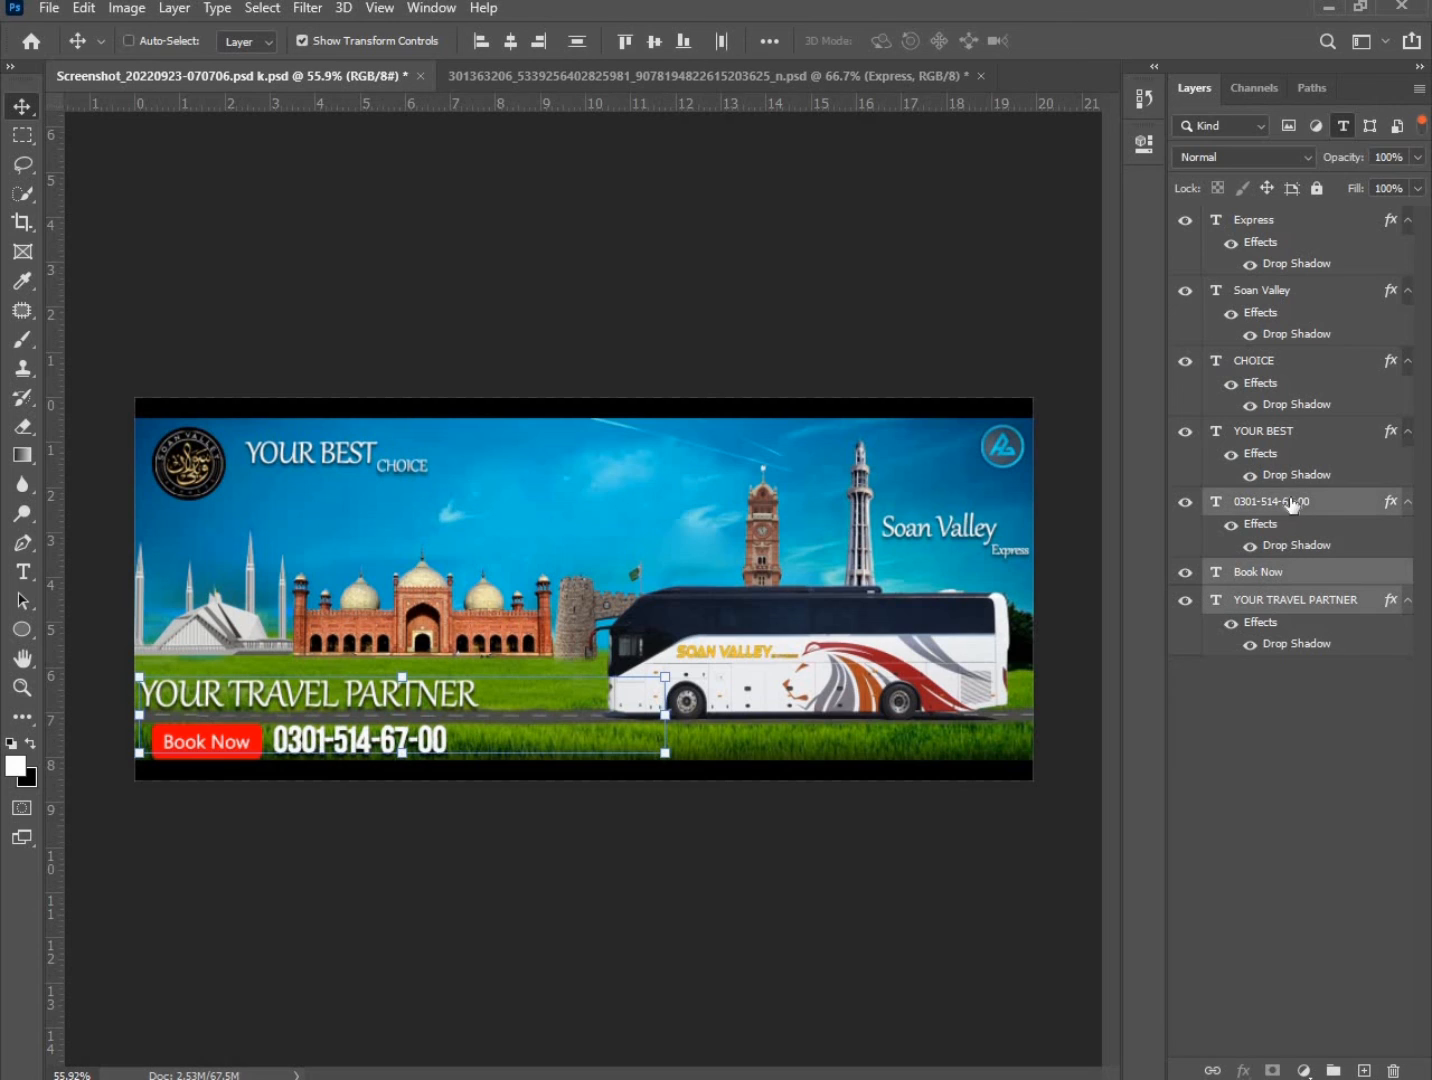
{"action": "left_click", "coordinate": [1277, 430], "text": "ctrl"}
{"action": "left_click", "coordinate": [1279, 360], "text": "ctrl"}
{"action": "left_click", "coordinate": [1277, 296], "text": "ctrl"}
{"action": "left_click", "coordinate": [1273, 241], "text": "ctrl"}
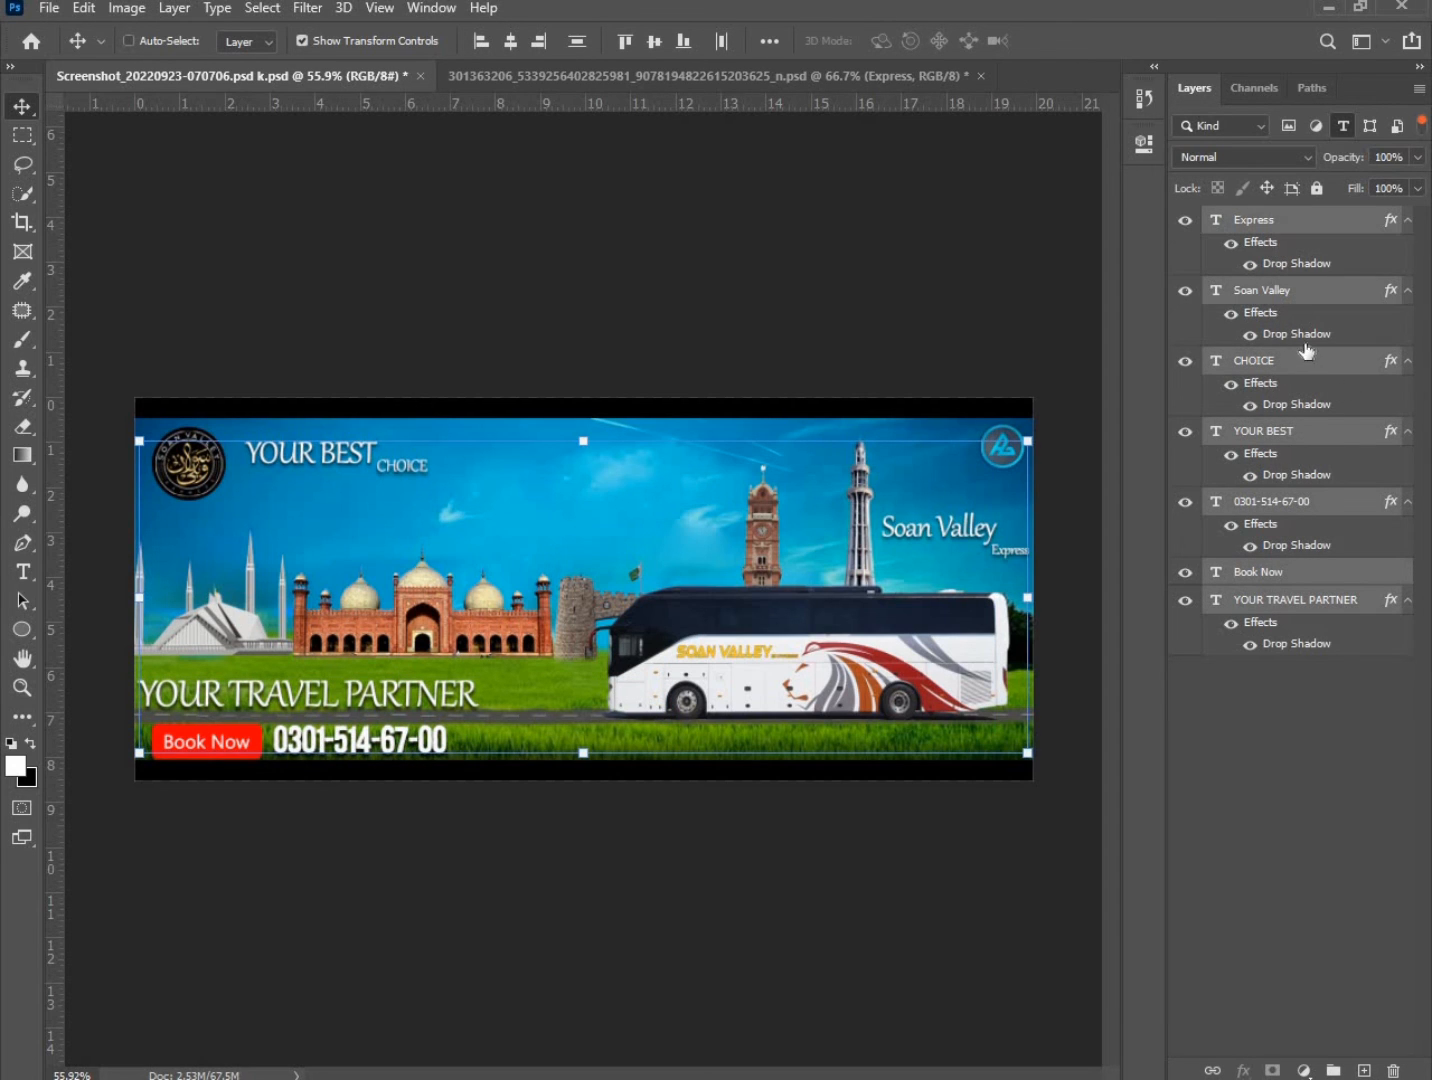
{"action": "key", "text": "ctrl+g"}
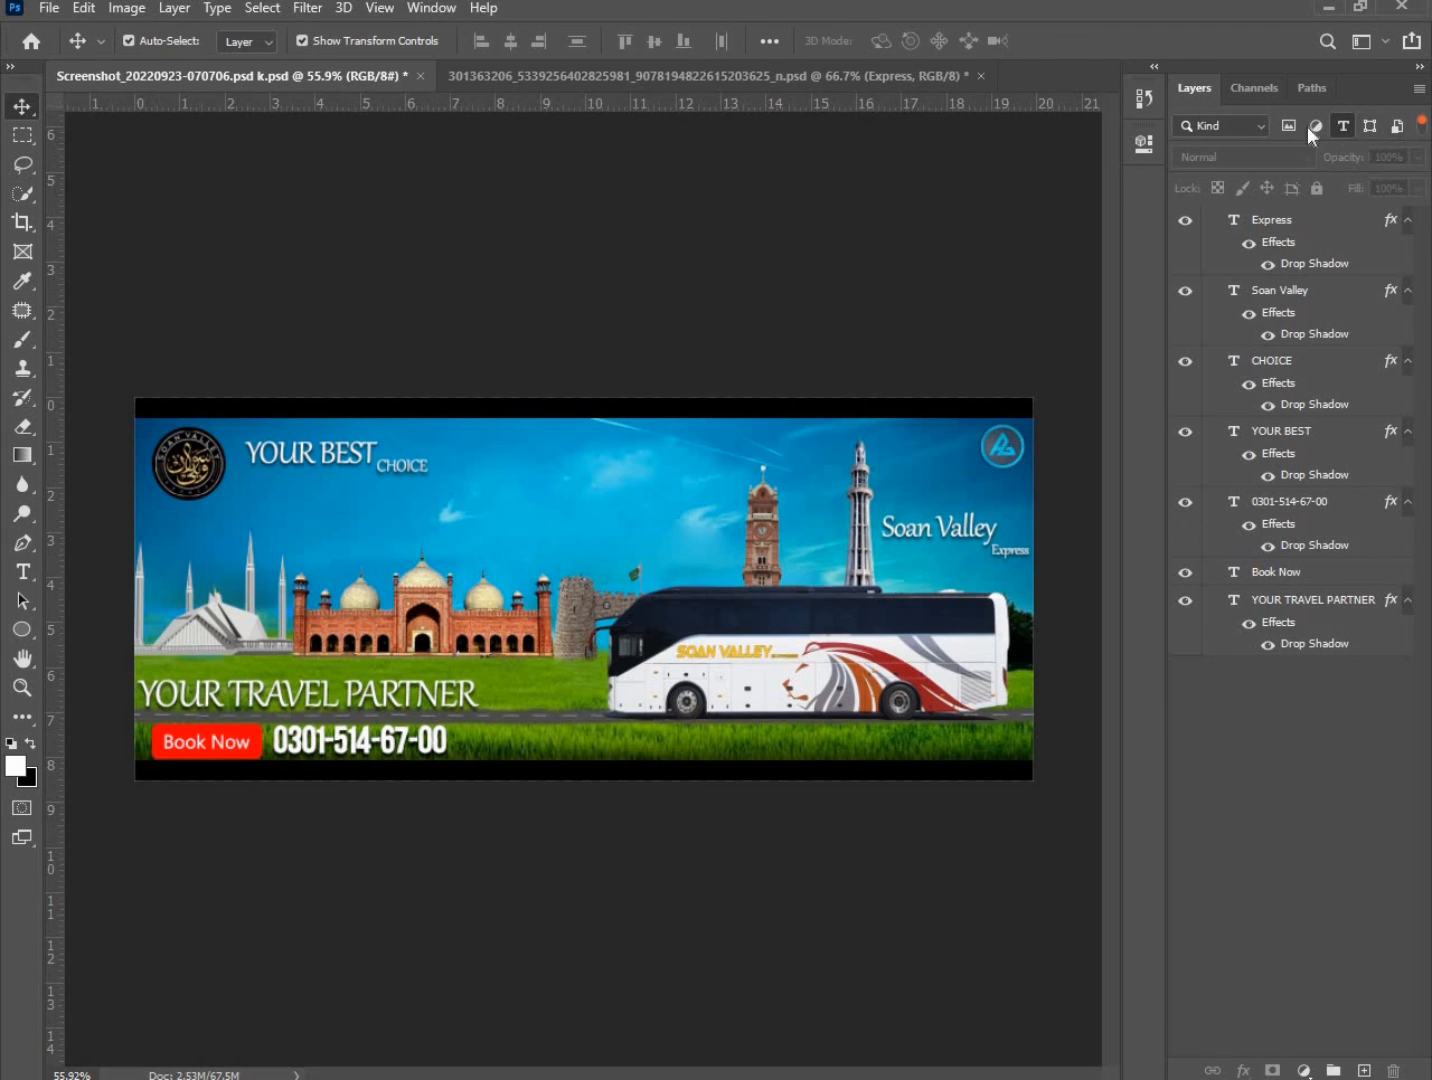
Add pixel and shape layers to the layer filter and look through the resulting list.
{"action": "left_click", "coordinate": [1176, 127]}
{"action": "left_click", "coordinate": [1241, 84]}
{"action": "left_click", "coordinate": [1207, 90]}
{"action": "left_click", "coordinate": [1288, 126]}
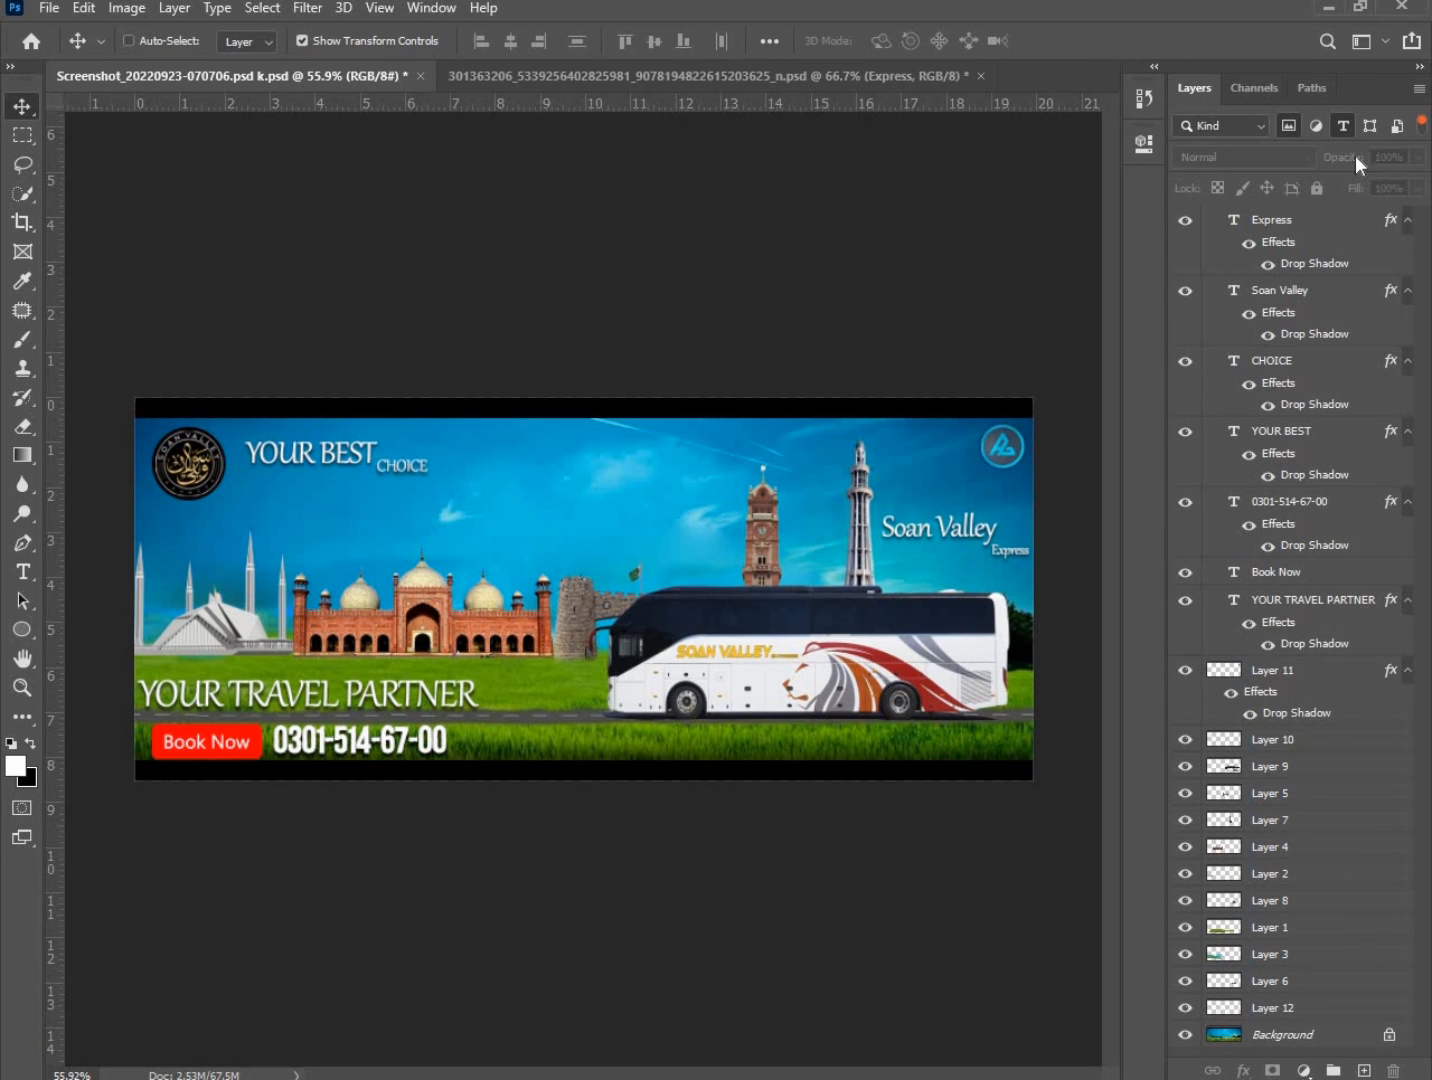
{"action": "left_click", "coordinate": [1369, 121]}
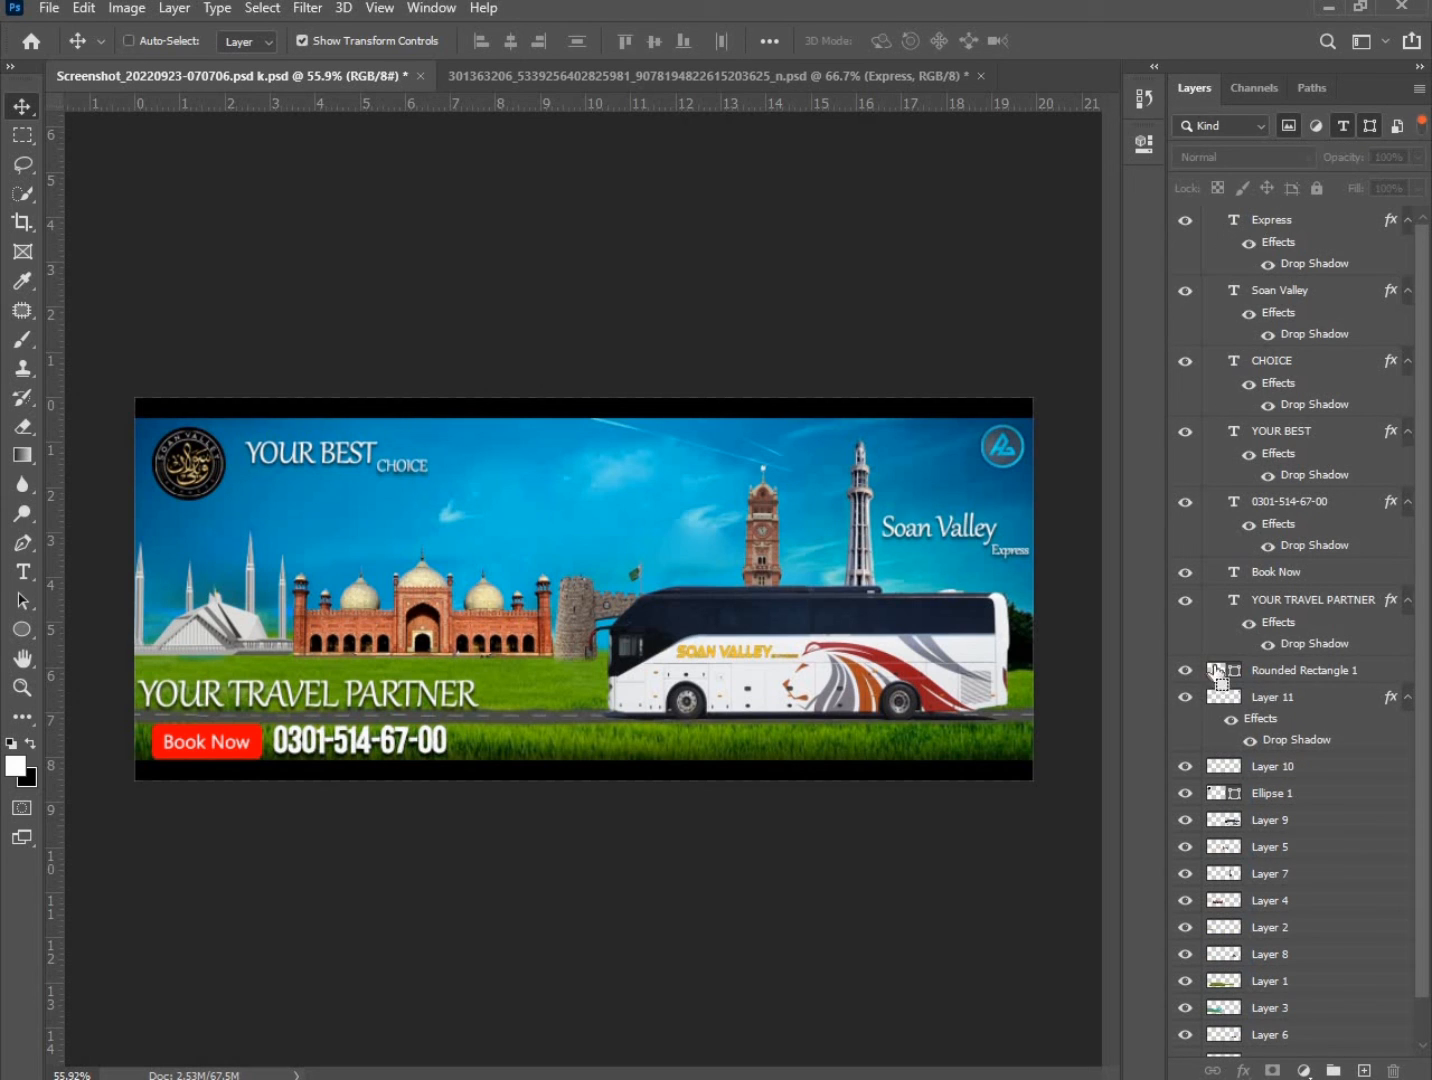
{"action": "scroll", "coordinate": [1276, 816], "scroll_direction": "down", "scroll_amount": 1}
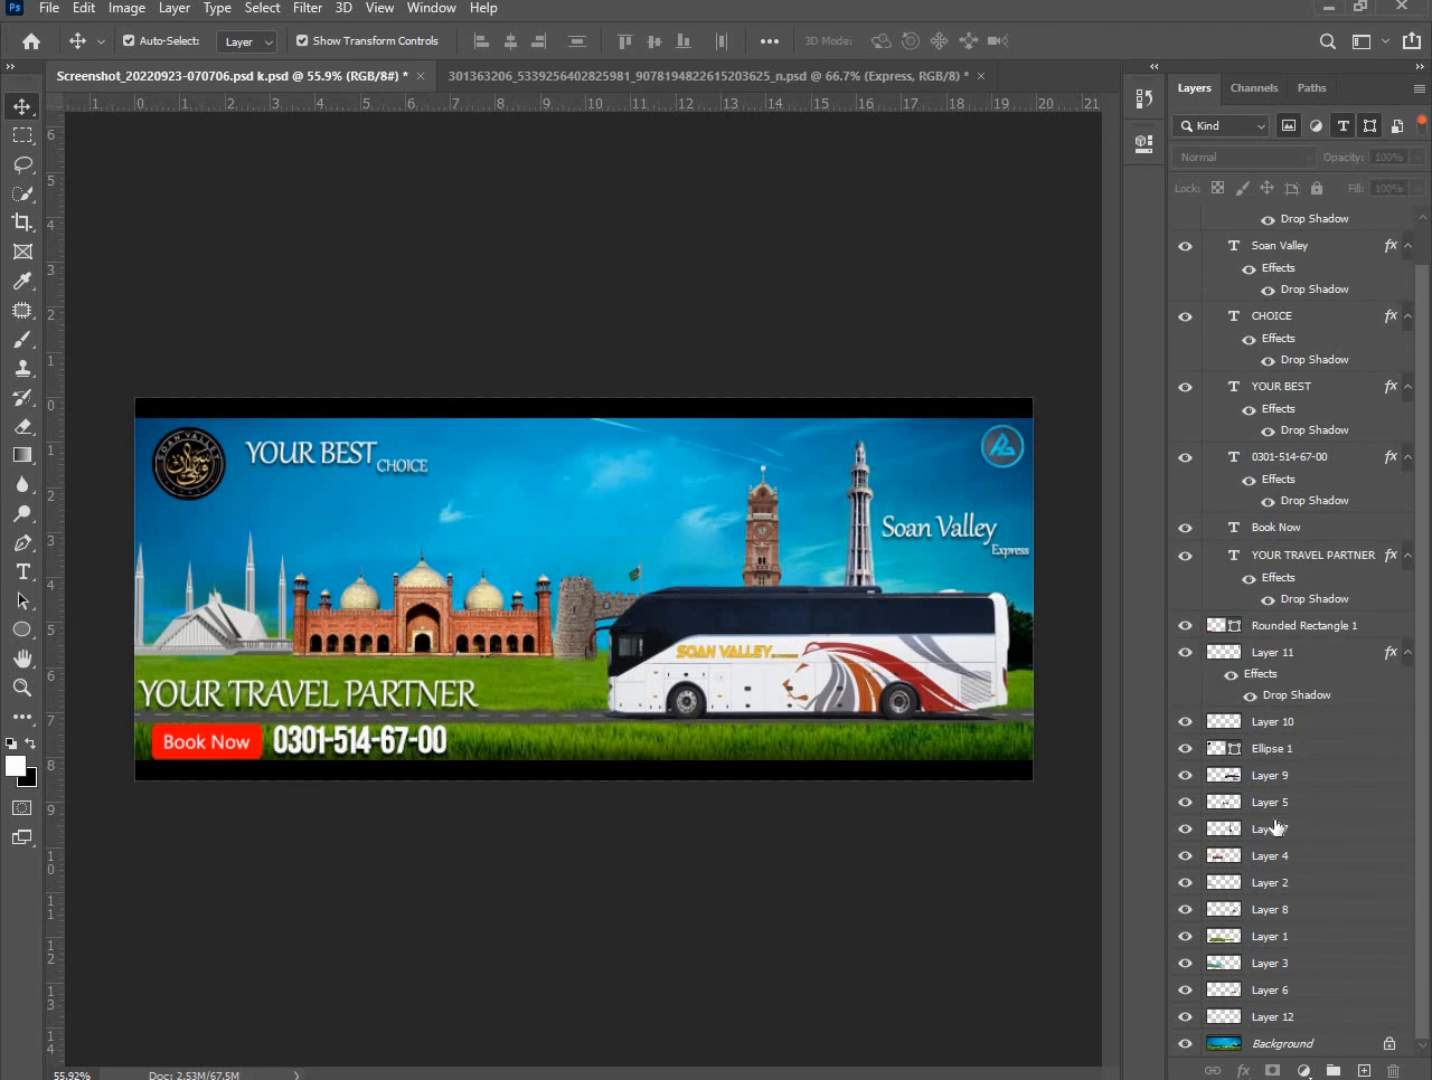
{"action": "scroll", "coordinate": [1276, 816], "scroll_direction": "up", "scroll_amount": 1}
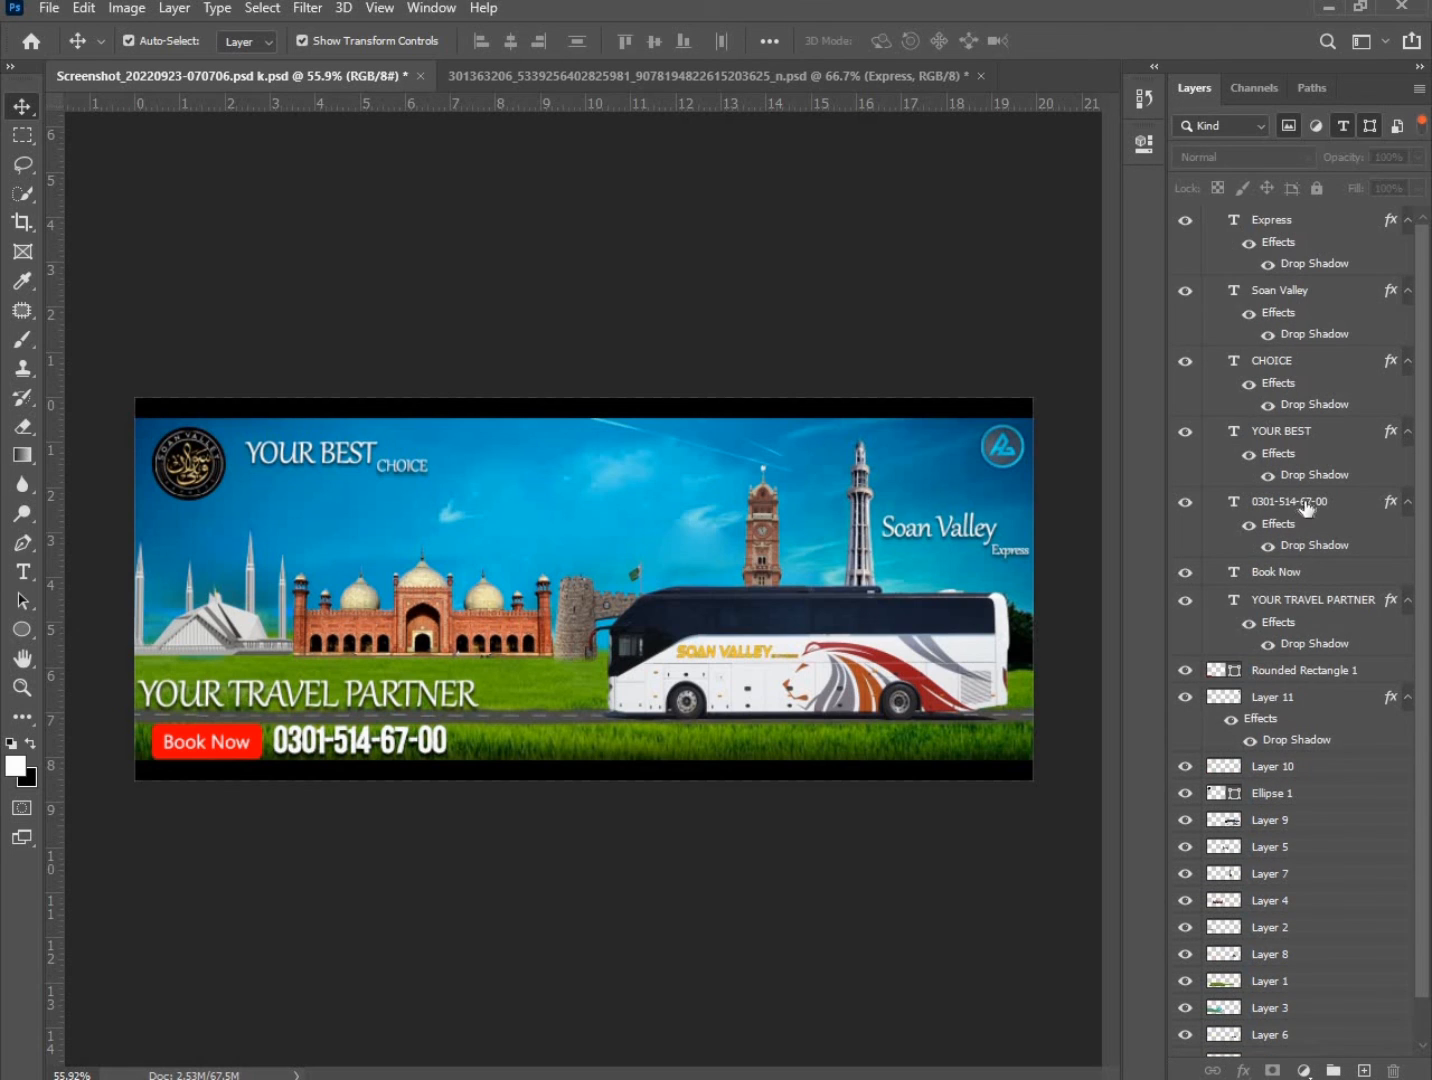
Limit the layer filter to pixel layers, group Layer 11 through Layer 12, and clear the filter.
{"action": "left_click", "coordinate": [1338, 129]}
{"action": "left_click", "coordinate": [1369, 129]}
{"action": "left_click", "coordinate": [1316, 129]}
{"action": "left_click_drag", "start_coordinate": [1252, 561], "coordinate": [1267, 228]}
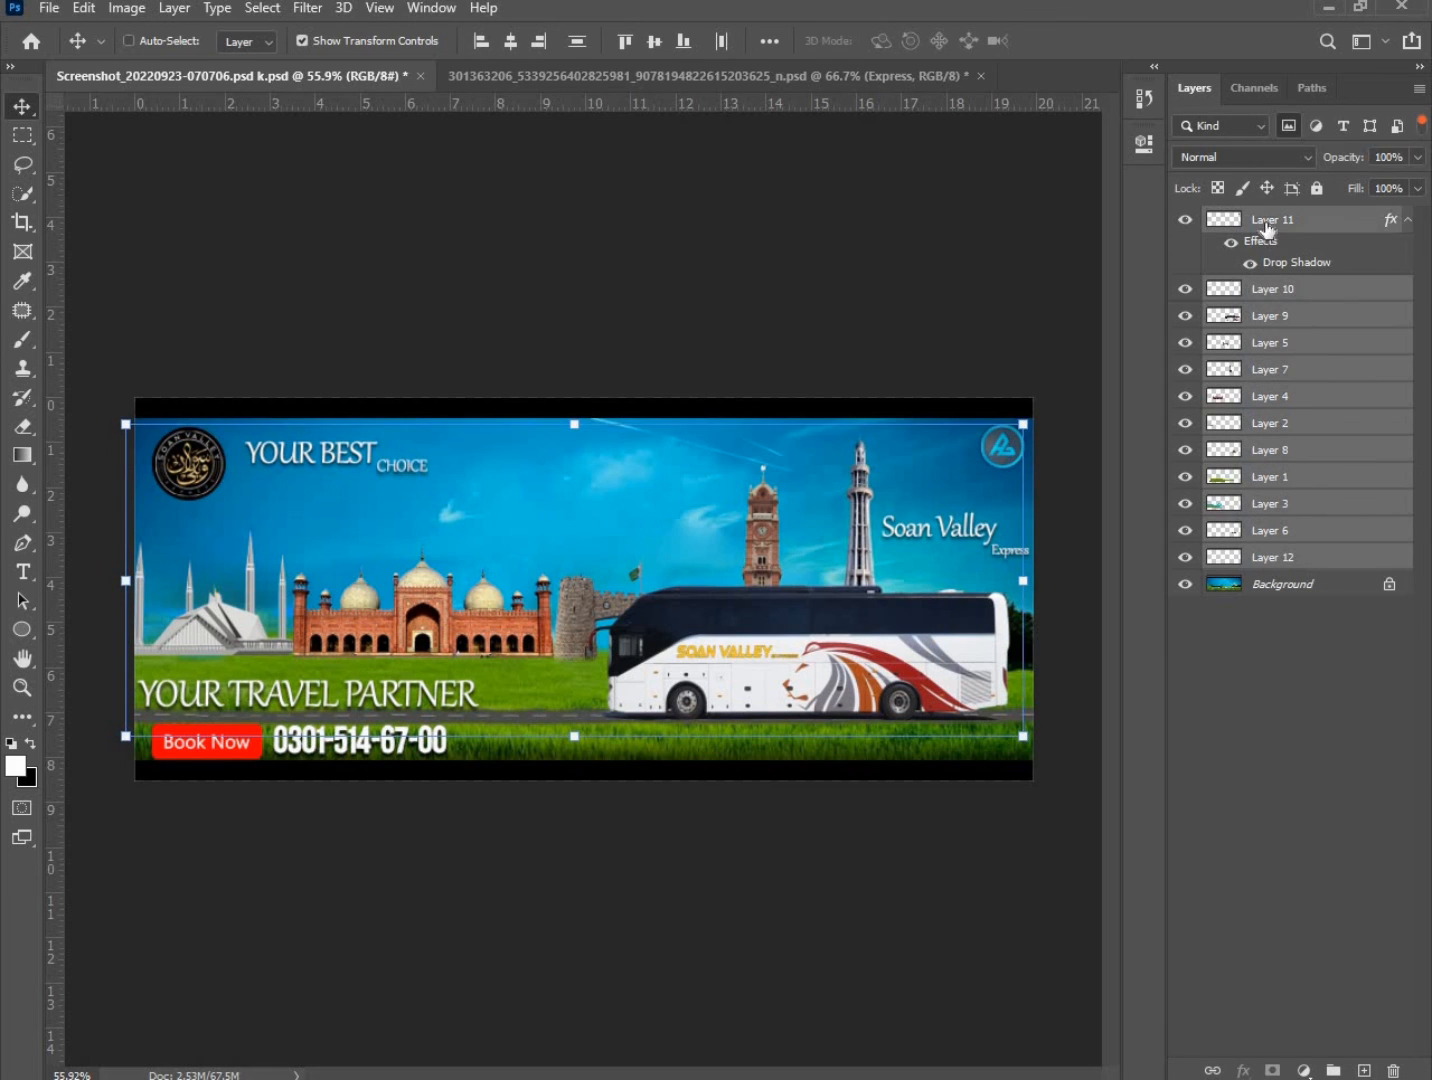
{"action": "left_click", "coordinate": [1335, 1069]}
{"action": "left_click", "coordinate": [1288, 125]}
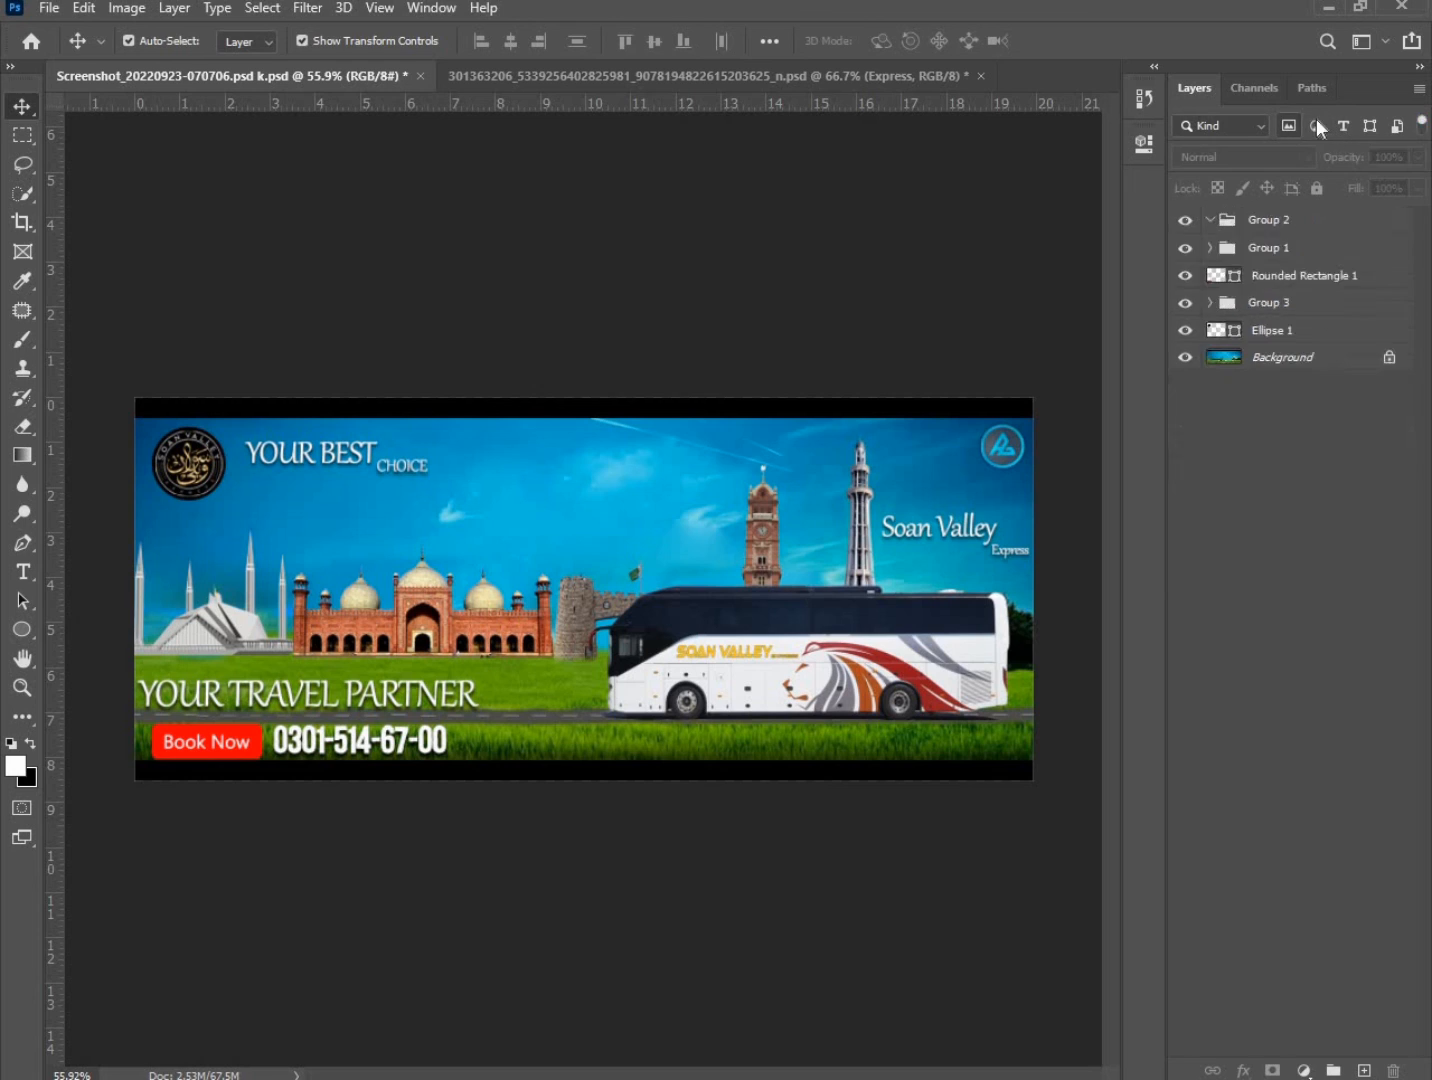
View the layer list filtered by adjustment, text and shape layers, and clear these filters again.
{"action": "left_click", "coordinate": [1316, 126]}
{"action": "left_click", "coordinate": [1342, 127]}
{"action": "left_click", "coordinate": [1369, 127]}
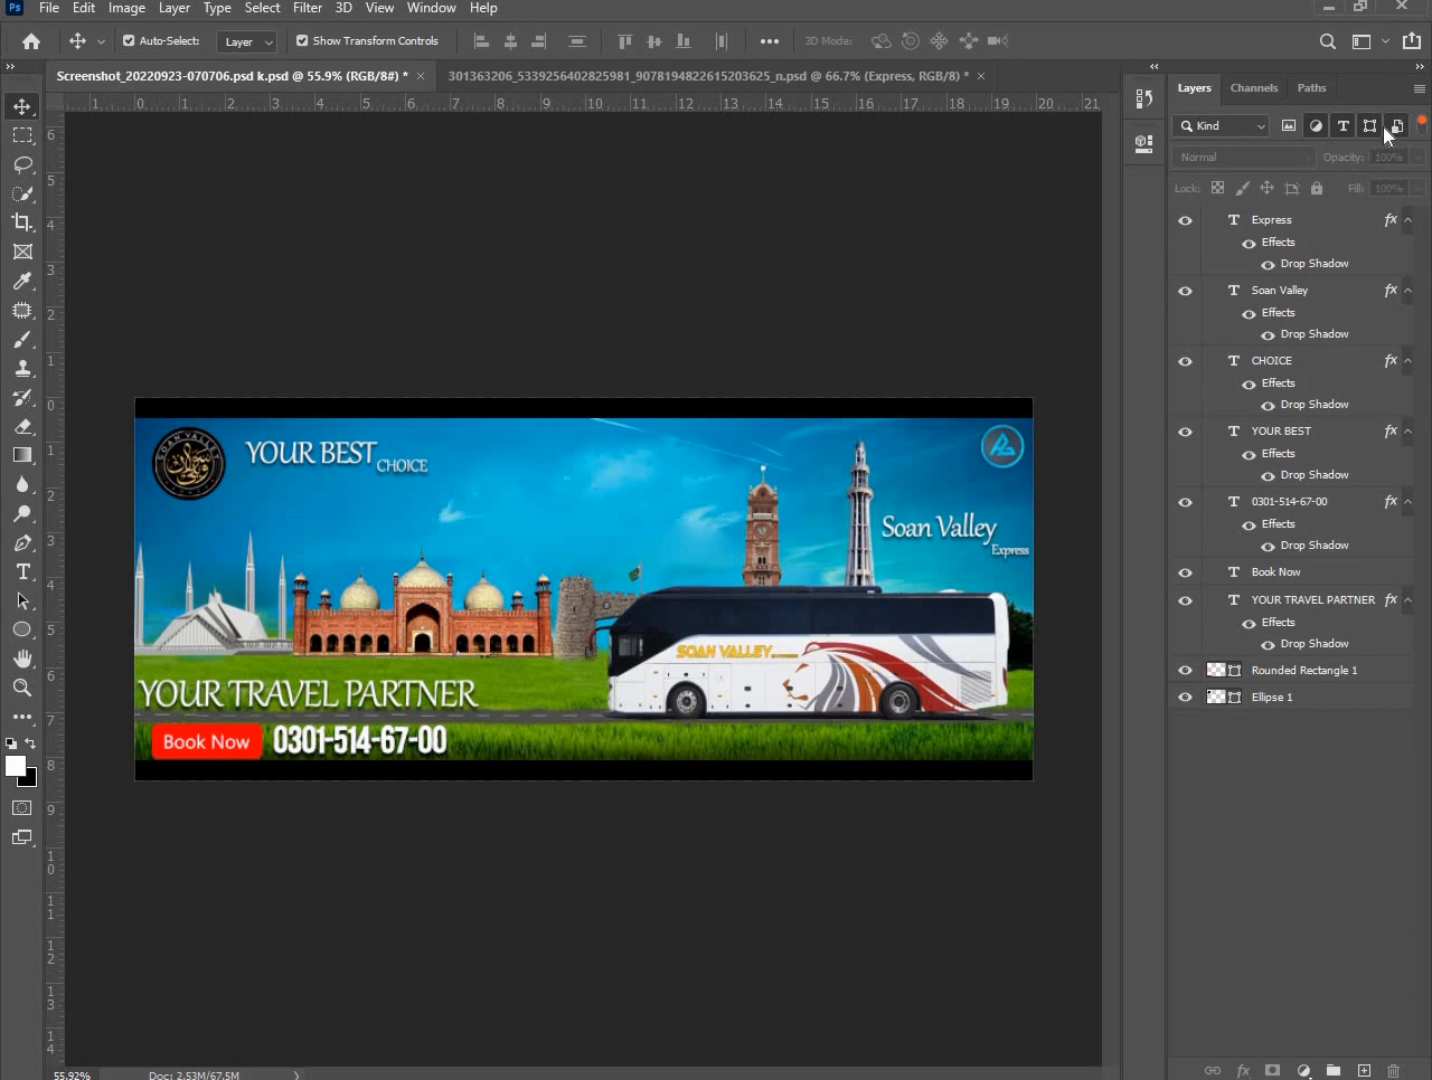
{"action": "left_click", "coordinate": [1377, 128]}
{"action": "left_click", "coordinate": [1344, 128]}
{"action": "left_click", "coordinate": [1314, 128]}
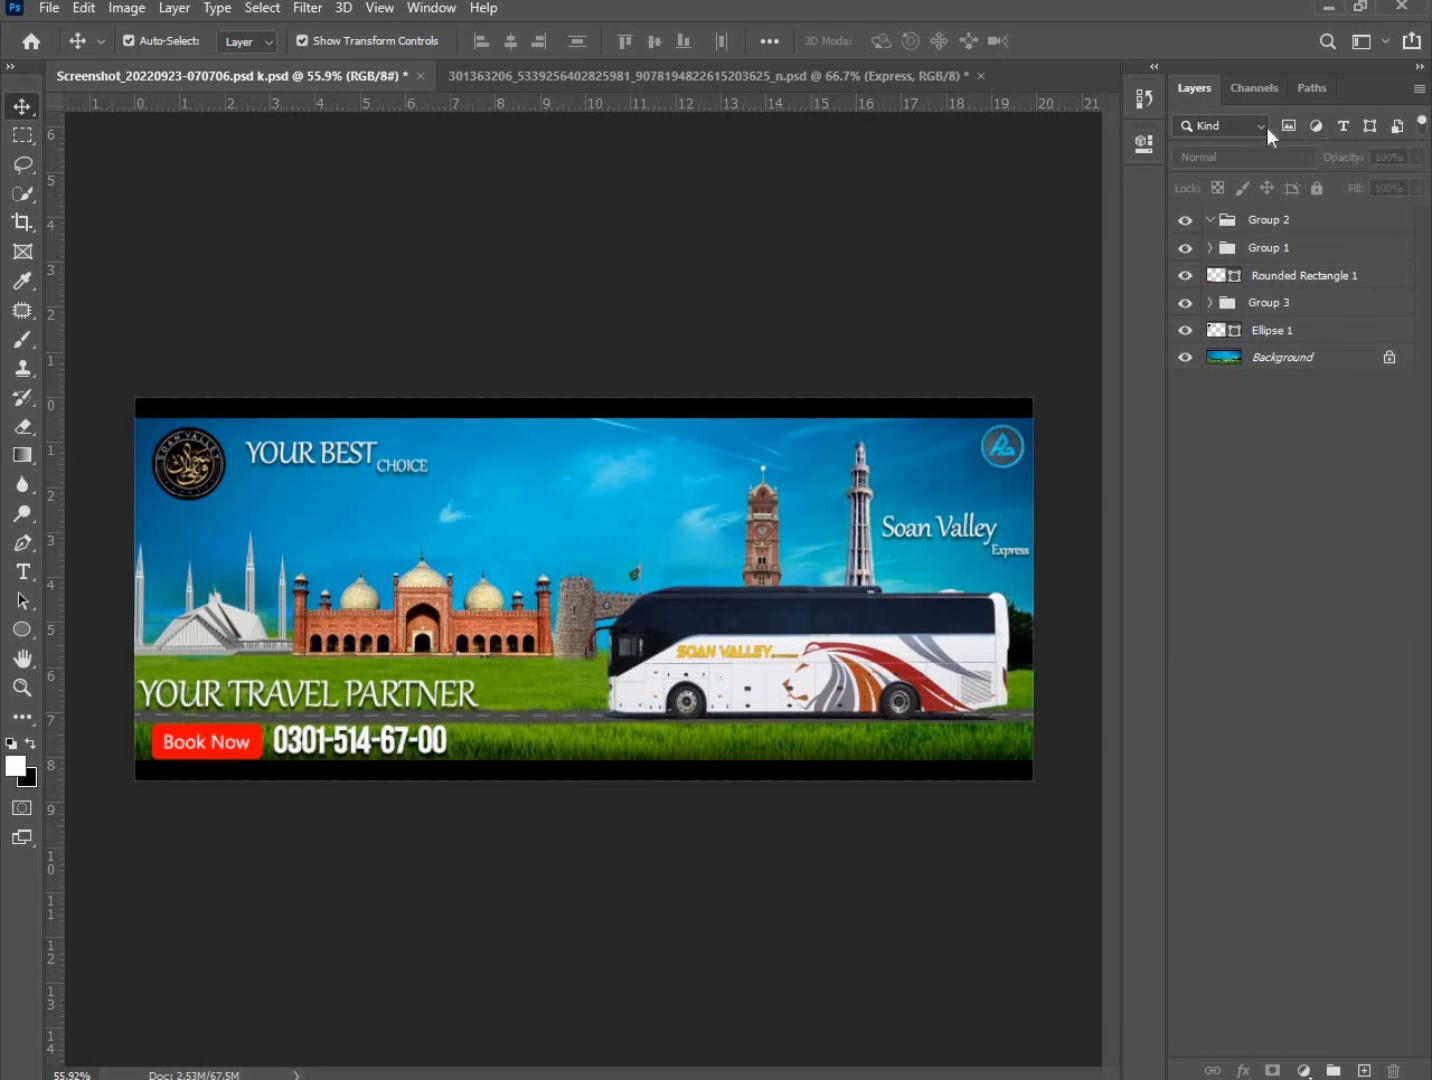
Filter layers by Normal blend mode and group Rounded Rectangle 1, Layer 10 through Layer 12, and Ellipse 1.
{"action": "left_click", "coordinate": [1258, 126]}
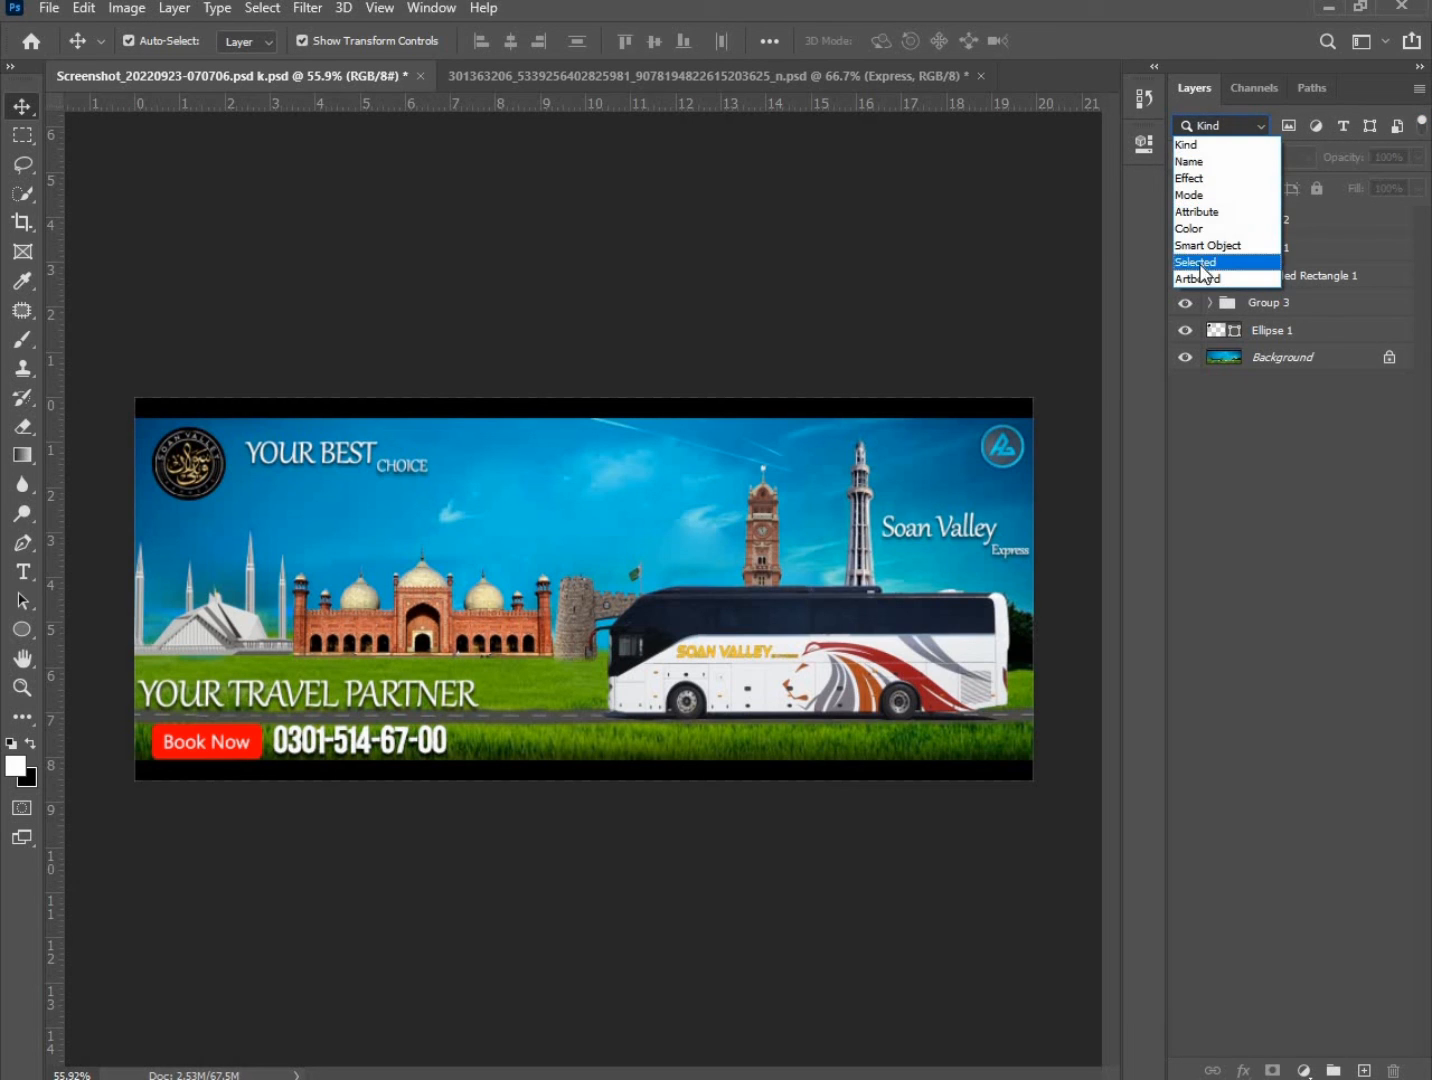
{"action": "left_click", "coordinate": [1224, 197]}
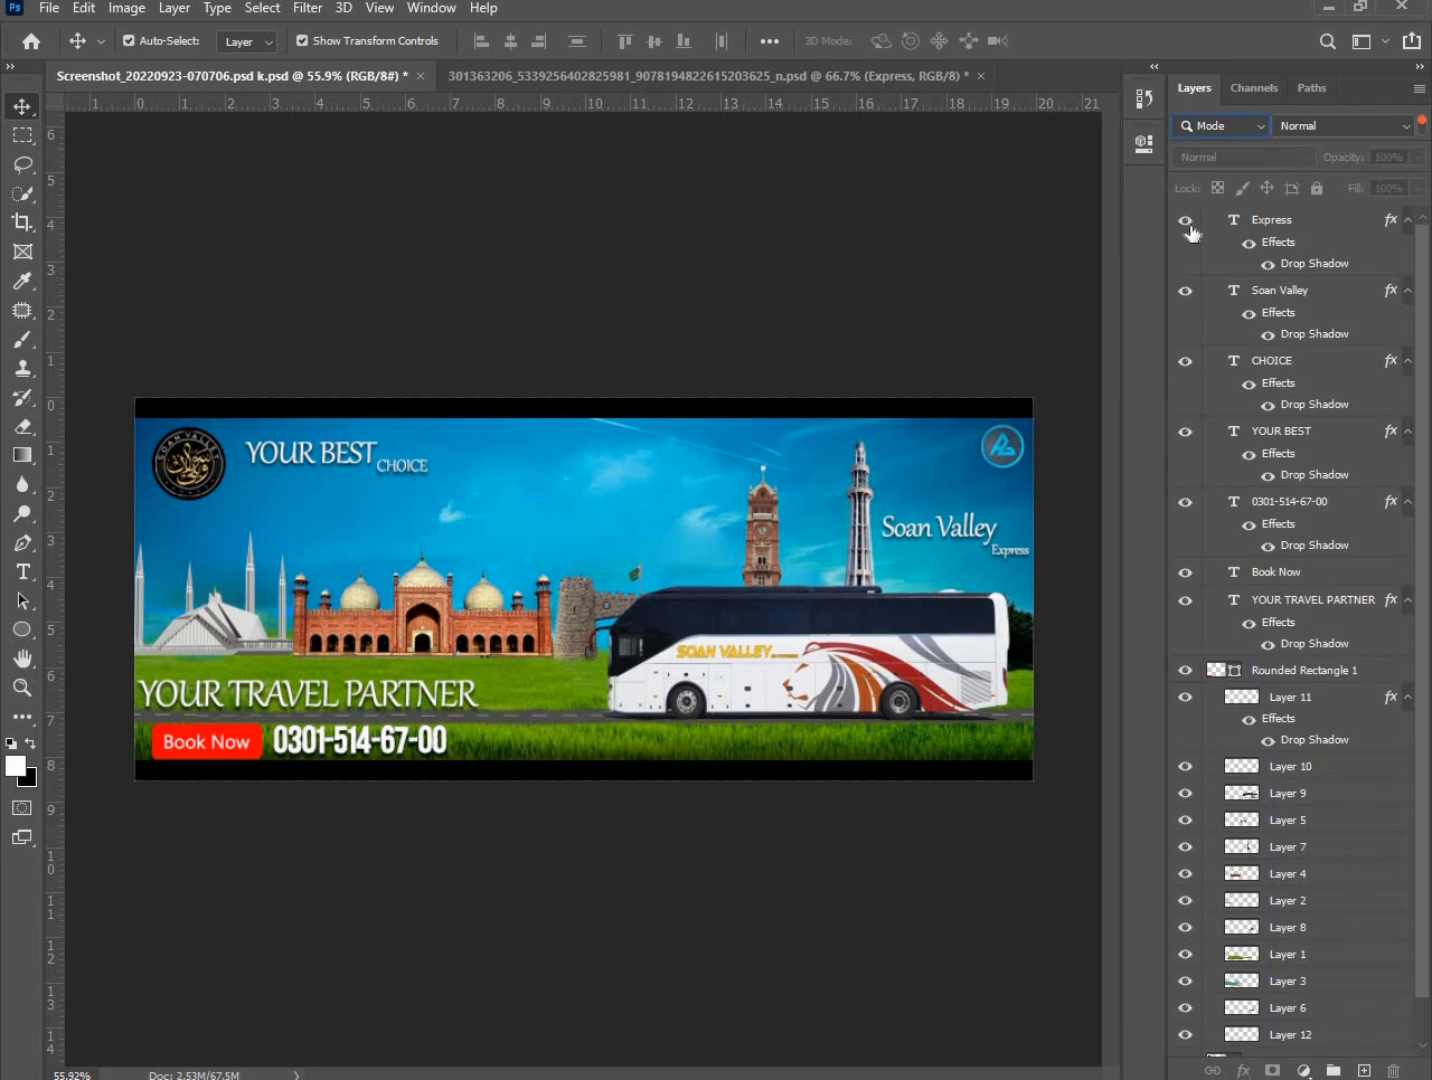
{"action": "scroll", "coordinate": [1190, 232], "scroll_direction": "down", "scroll_amount": 2}
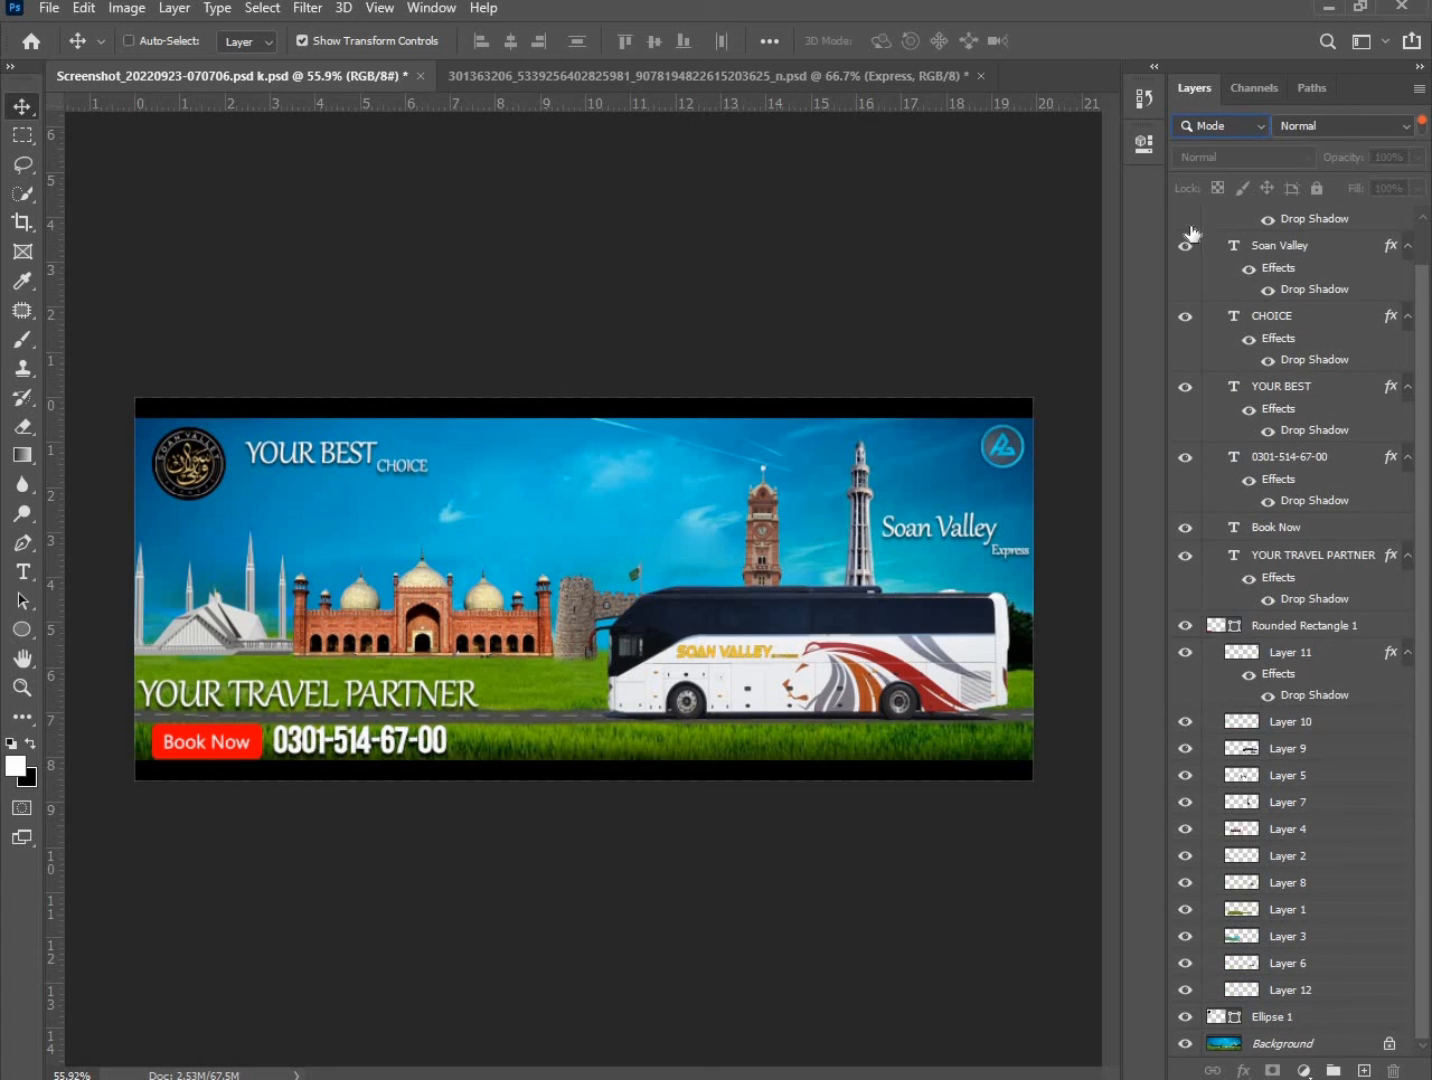
{"action": "left_click", "coordinate": [1283, 1016], "text": "ctrl"}
{"action": "left_click", "coordinate": [1291, 990], "text": "ctrl"}
{"action": "left_click", "coordinate": [1301, 938], "text": "ctrl"}
{"action": "left_click", "coordinate": [1301, 963], "text": "ctrl"}
{"action": "left_click", "coordinate": [1302, 909], "text": "ctrl"}
{"action": "left_click", "coordinate": [1302, 858], "text": "ctrl"}
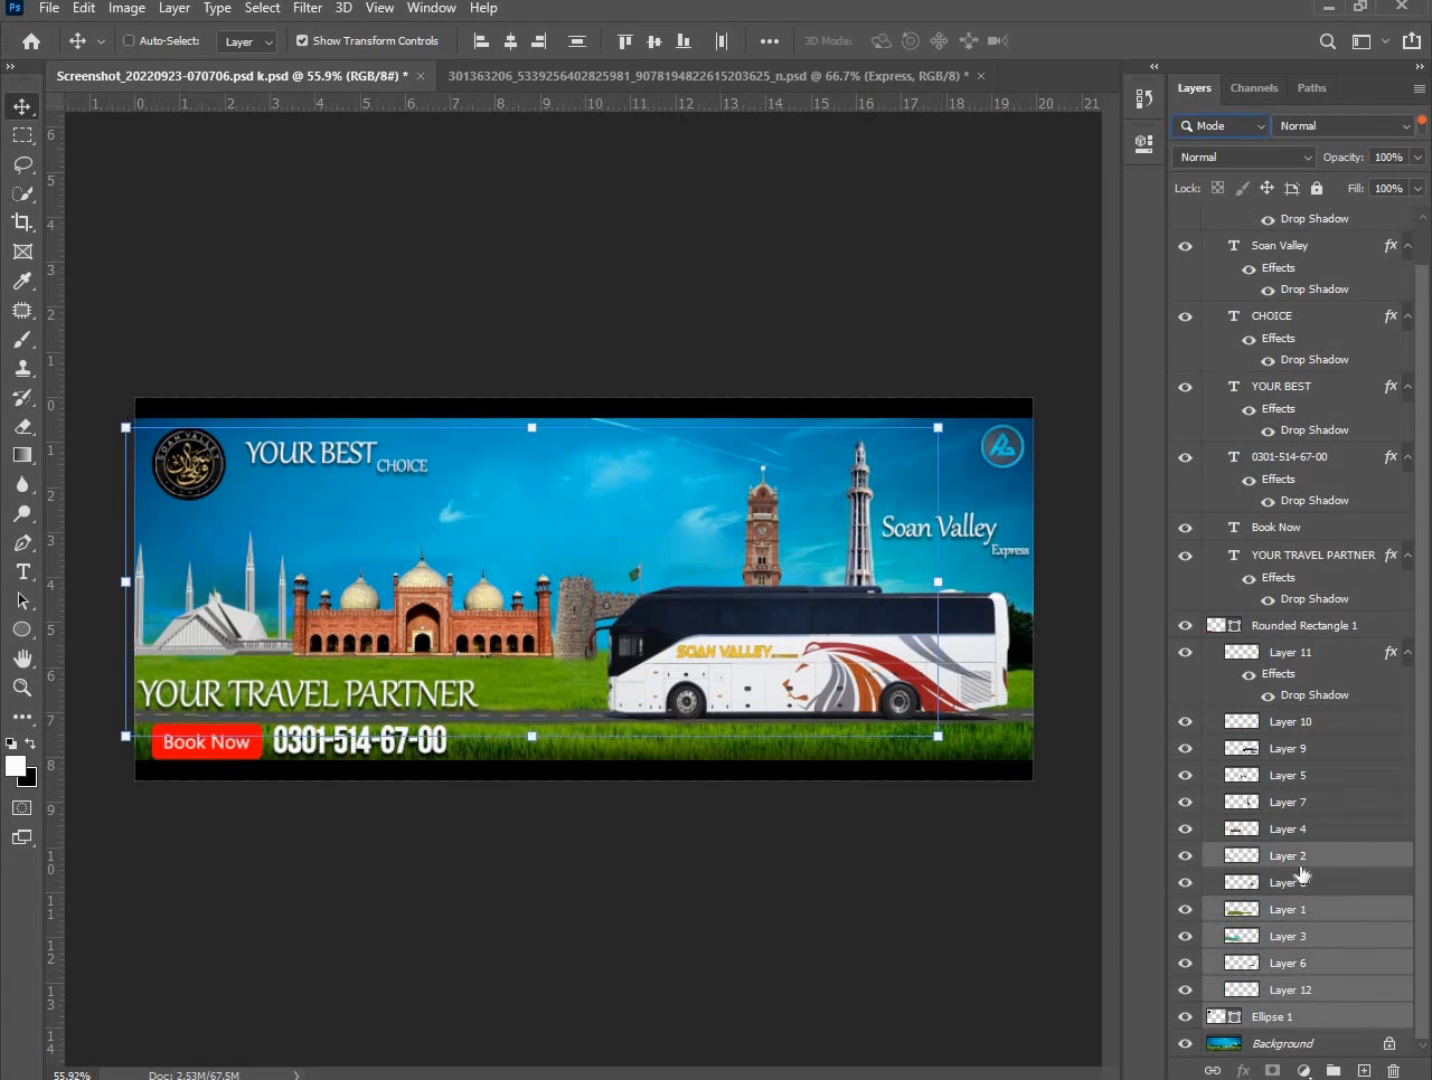
{"action": "left_click", "coordinate": [1300, 881], "text": "ctrl"}
{"action": "left_click", "coordinate": [1300, 829], "text": "ctrl"}
{"action": "left_click", "coordinate": [1299, 776], "text": "ctrl"}
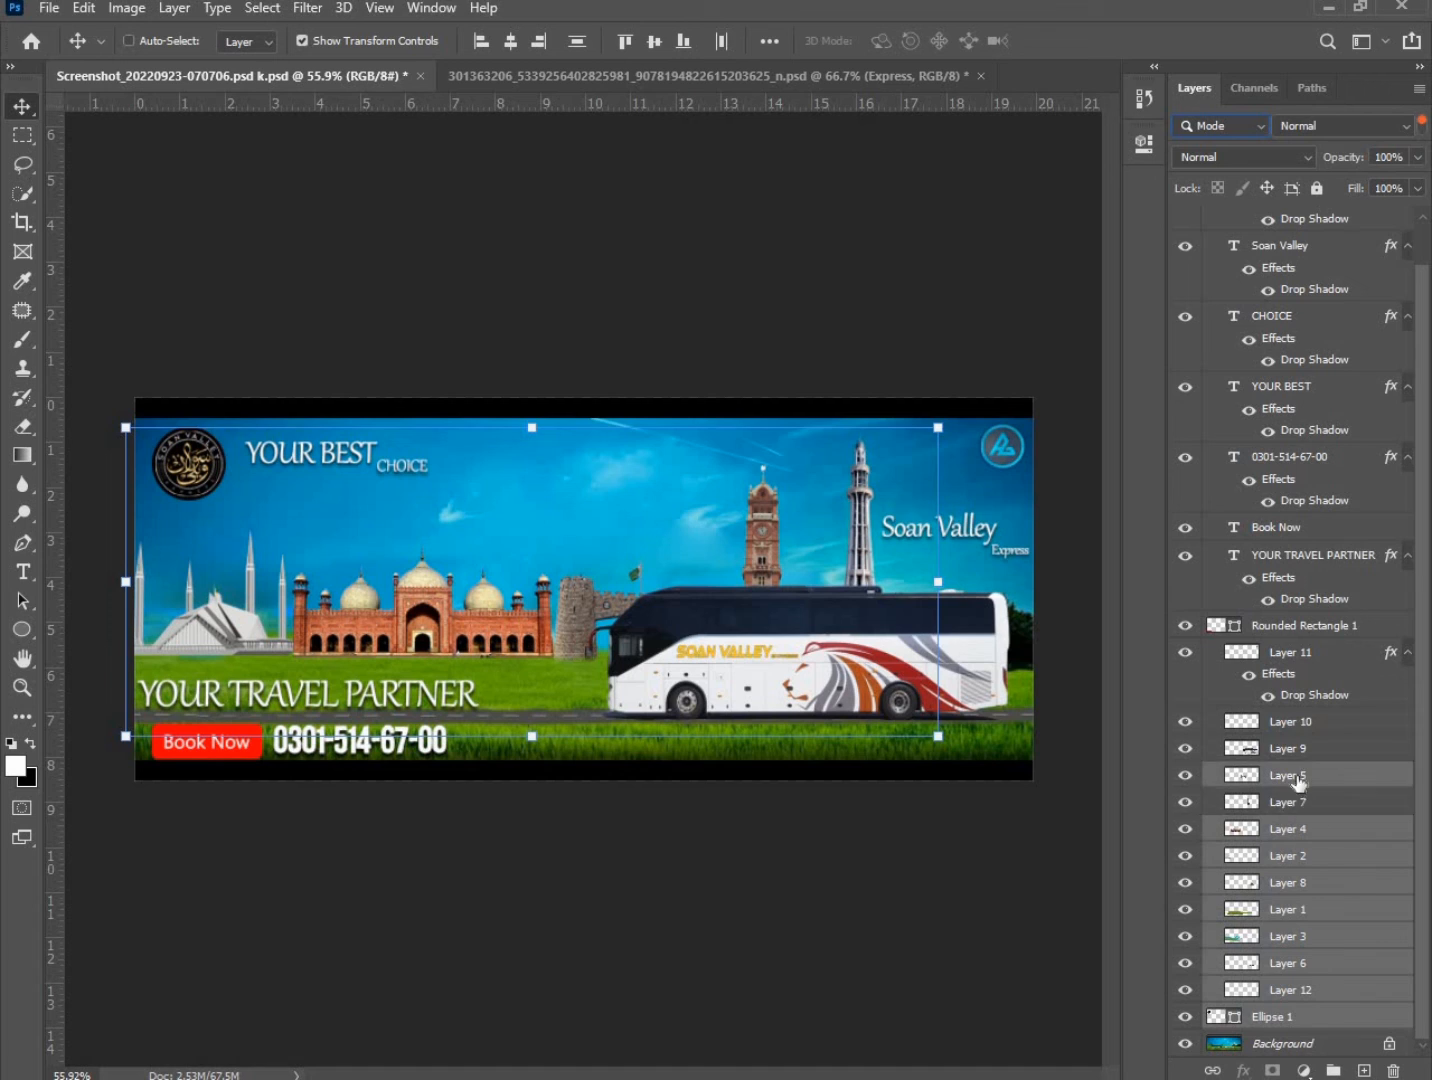
{"action": "left_click", "coordinate": [1299, 803], "text": "ctrl"}
{"action": "left_click", "coordinate": [1292, 748], "text": "ctrl"}
{"action": "left_click", "coordinate": [1290, 720], "text": "ctrl"}
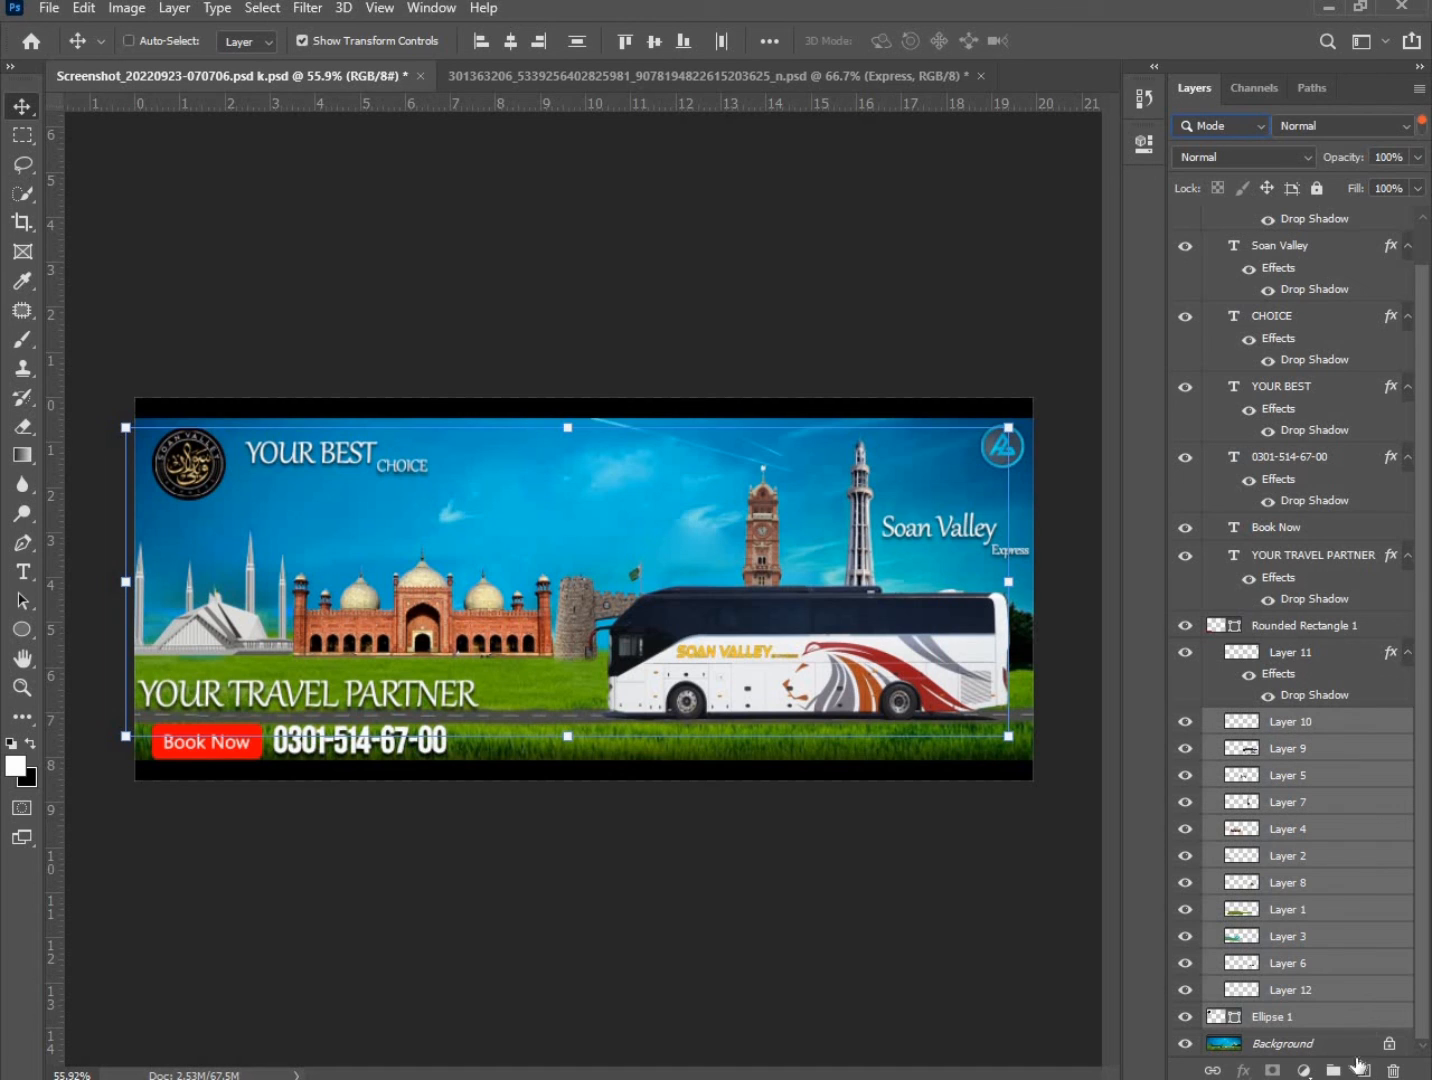
{"action": "left_click", "coordinate": [1276, 632], "text": "ctrl"}
{"action": "left_click_drag", "start_coordinate": [1427, 665], "coordinate": [1414, 417]}
{"action": "left_click_drag", "start_coordinate": [1430, 702], "coordinate": [1407, 803]}
{"action": "left_click", "coordinate": [1333, 1070]}
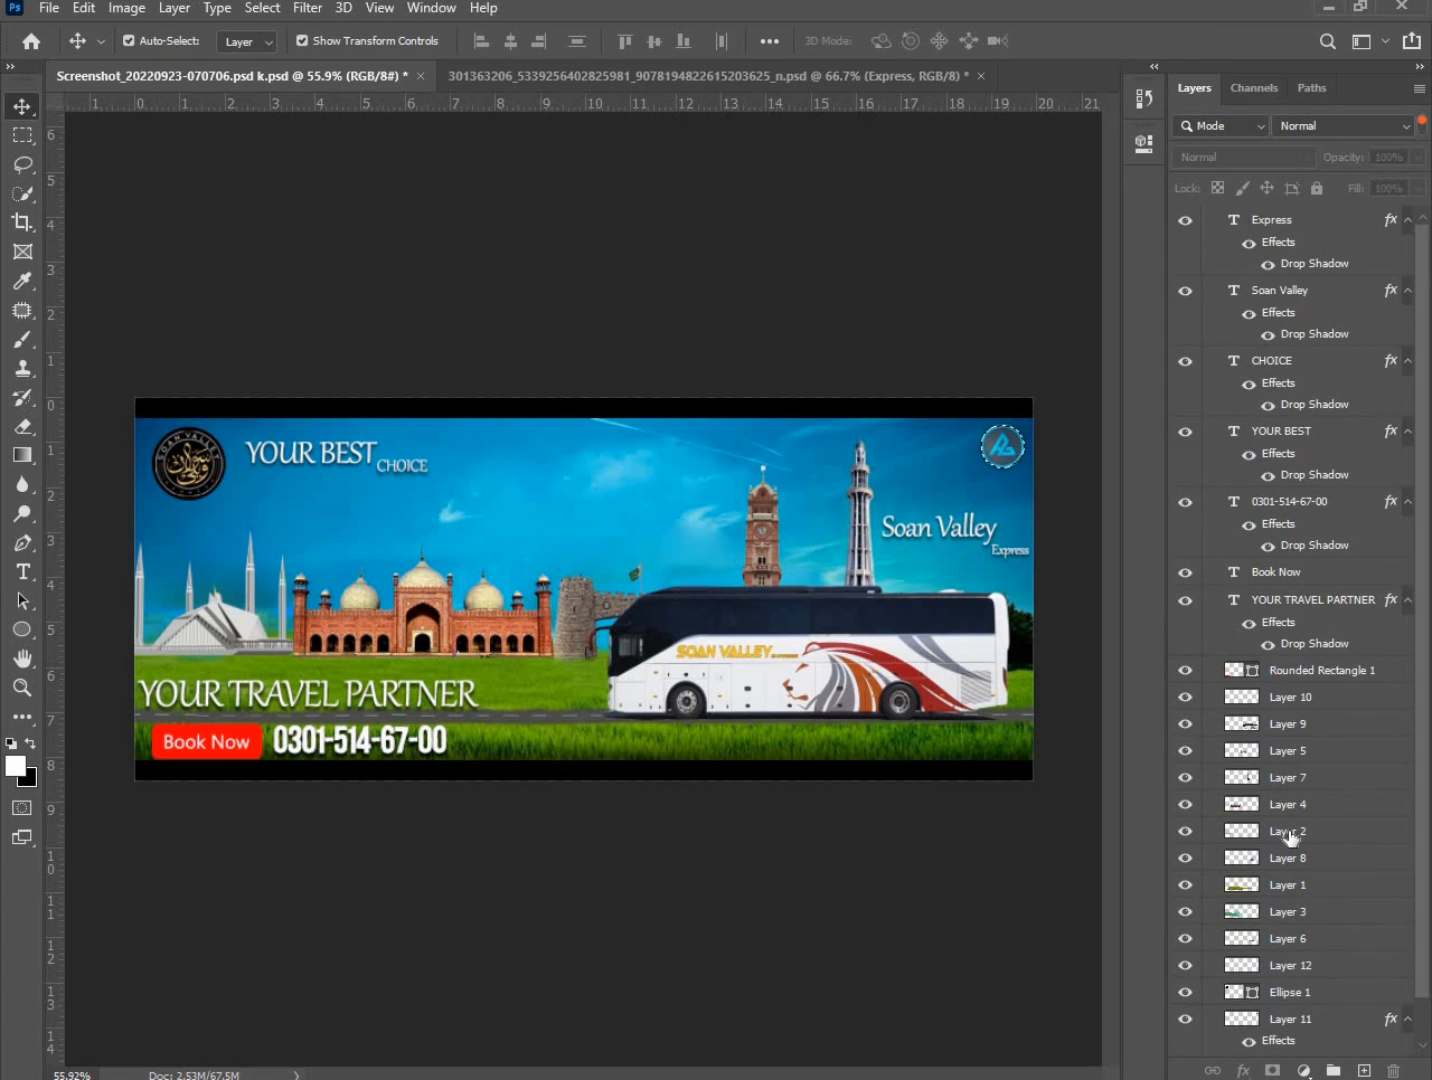
{"action": "scroll", "coordinate": [1291, 838], "scroll_direction": "down", "scroll_amount": 2}
{"action": "scroll", "coordinate": [1291, 838], "scroll_direction": "up", "scroll_amount": 2}
{"action": "left_click", "coordinate": [1252, 131]}
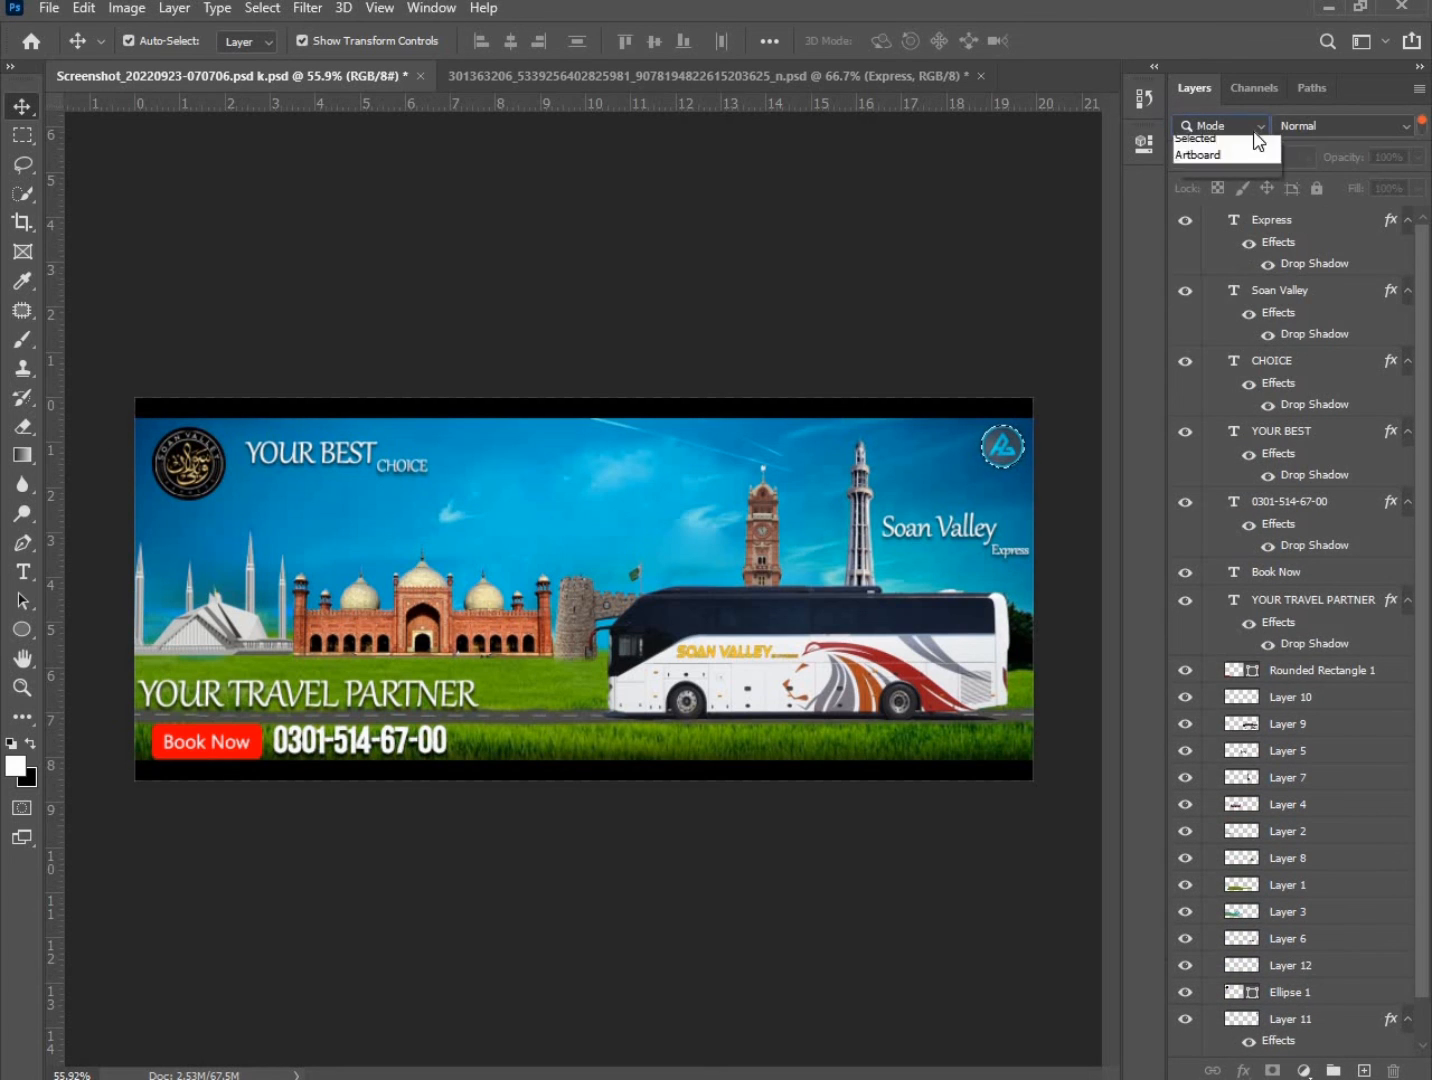
{"action": "left_click", "coordinate": [1338, 127]}
{"action": "left_click", "coordinate": [1338, 127]}
{"action": "left_click", "coordinate": [1236, 129]}
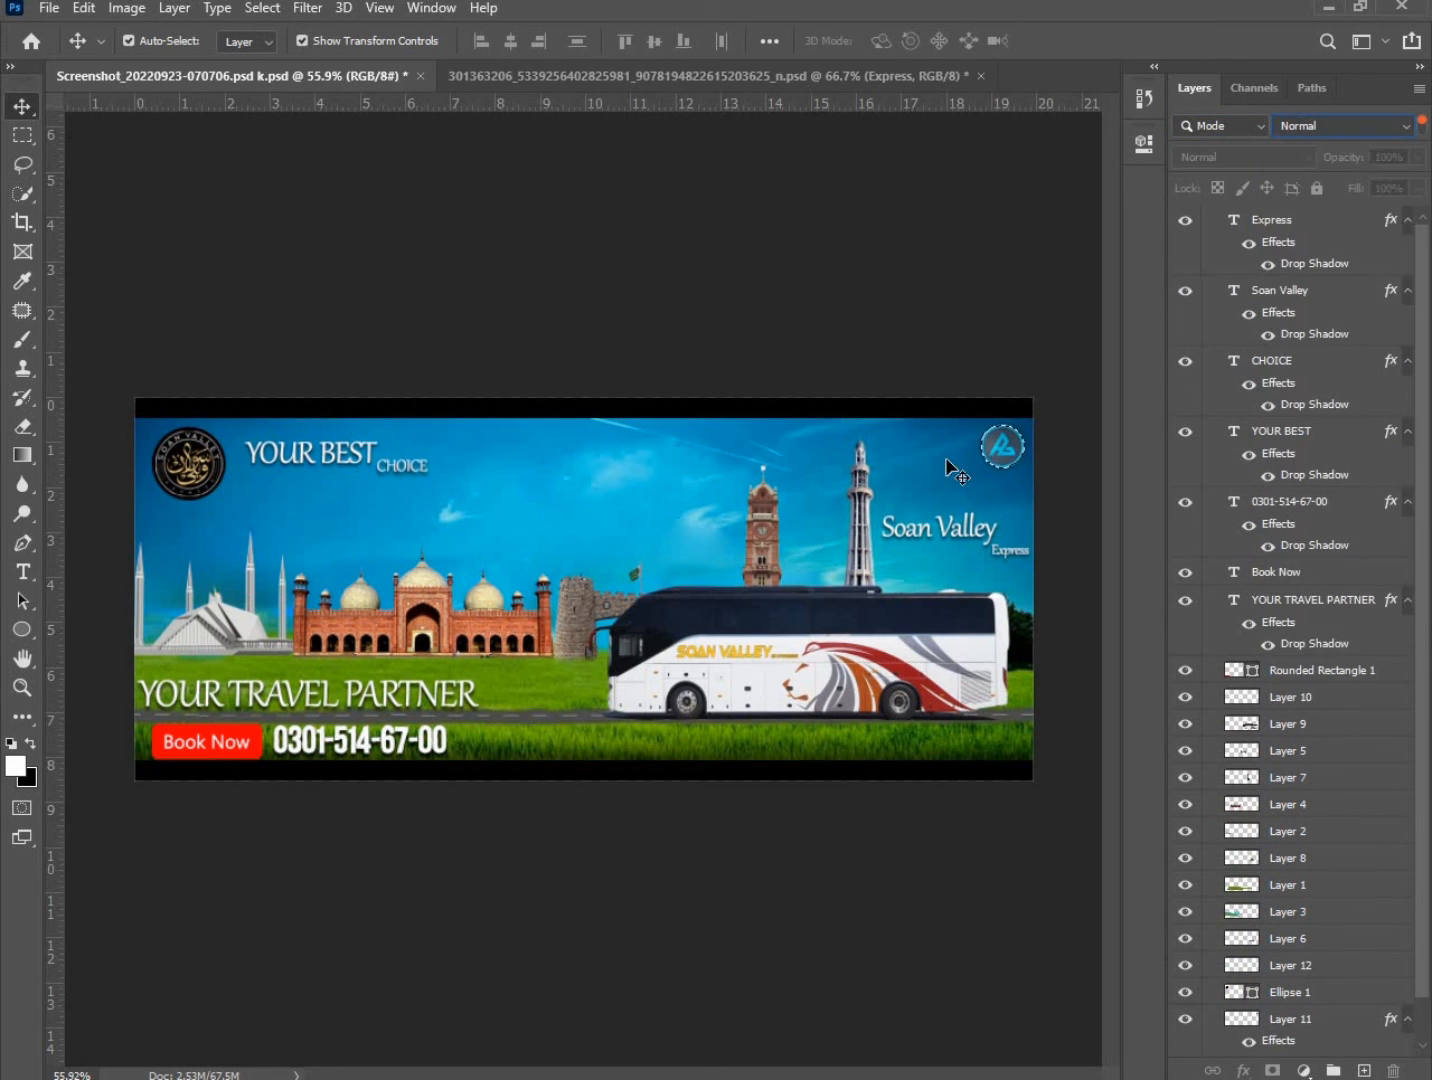
Clear the selection around the round logo and export the banner to the Desktop as Screenshot_20220923-070706.psd k.jpg, JPG at 100% quality.
{"action": "key", "text": "ctrl"}
{"action": "left_click", "coordinate": [47, 15]}
{"action": "mouse_move", "coordinate": [174, 335]}
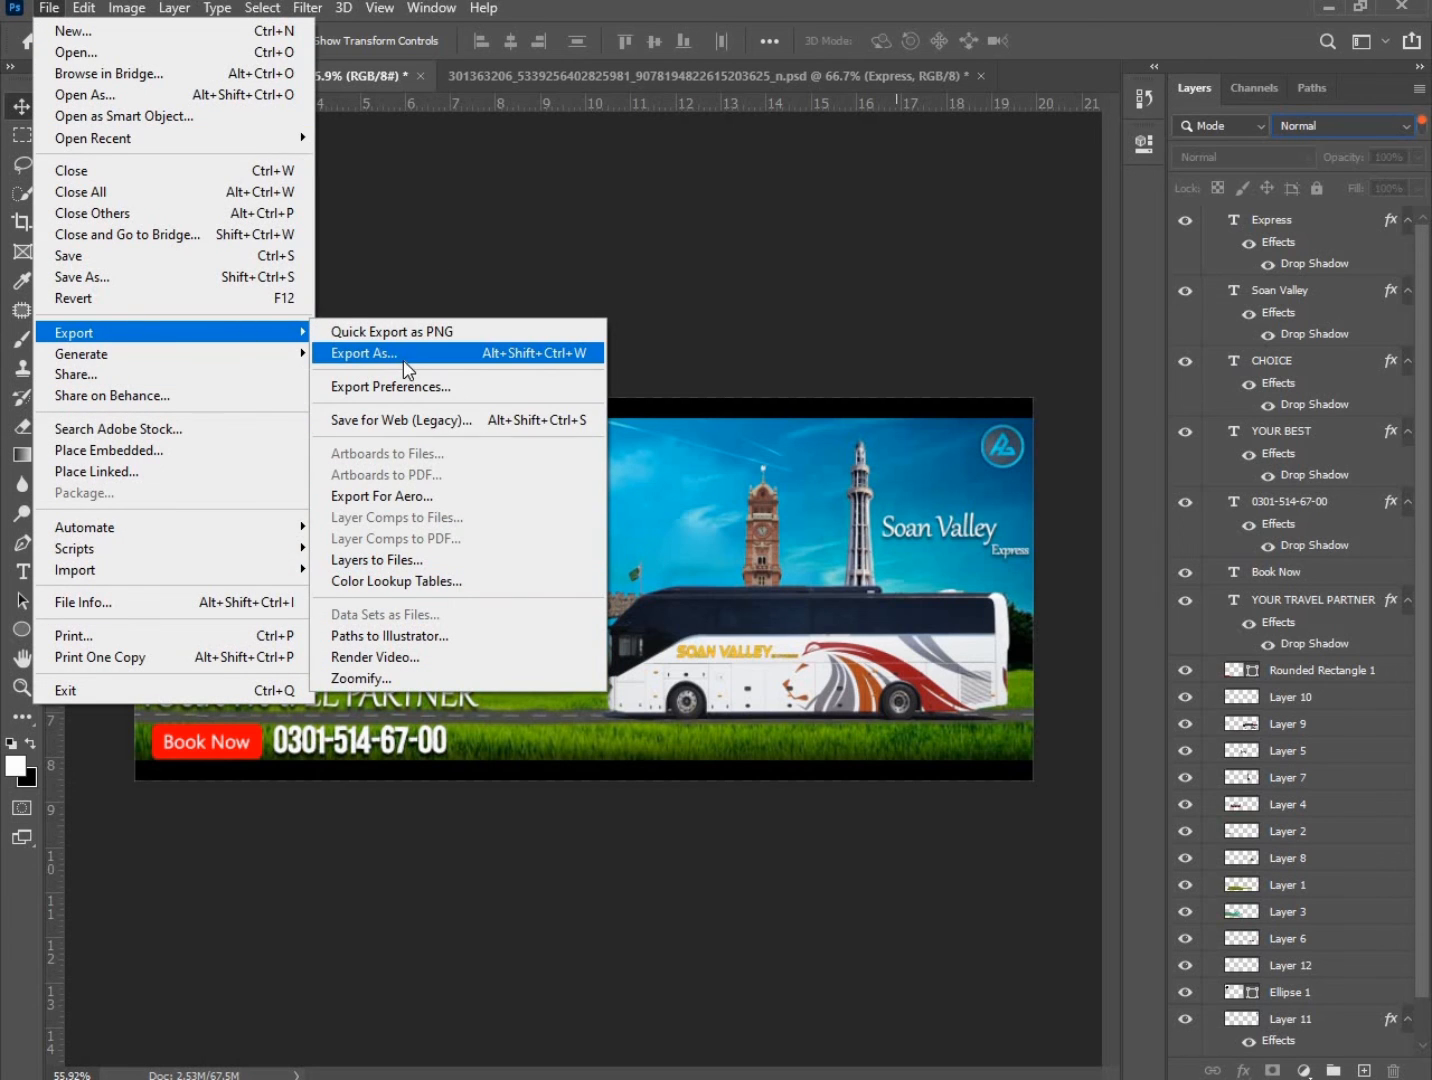
{"action": "left_click", "coordinate": [404, 358]}
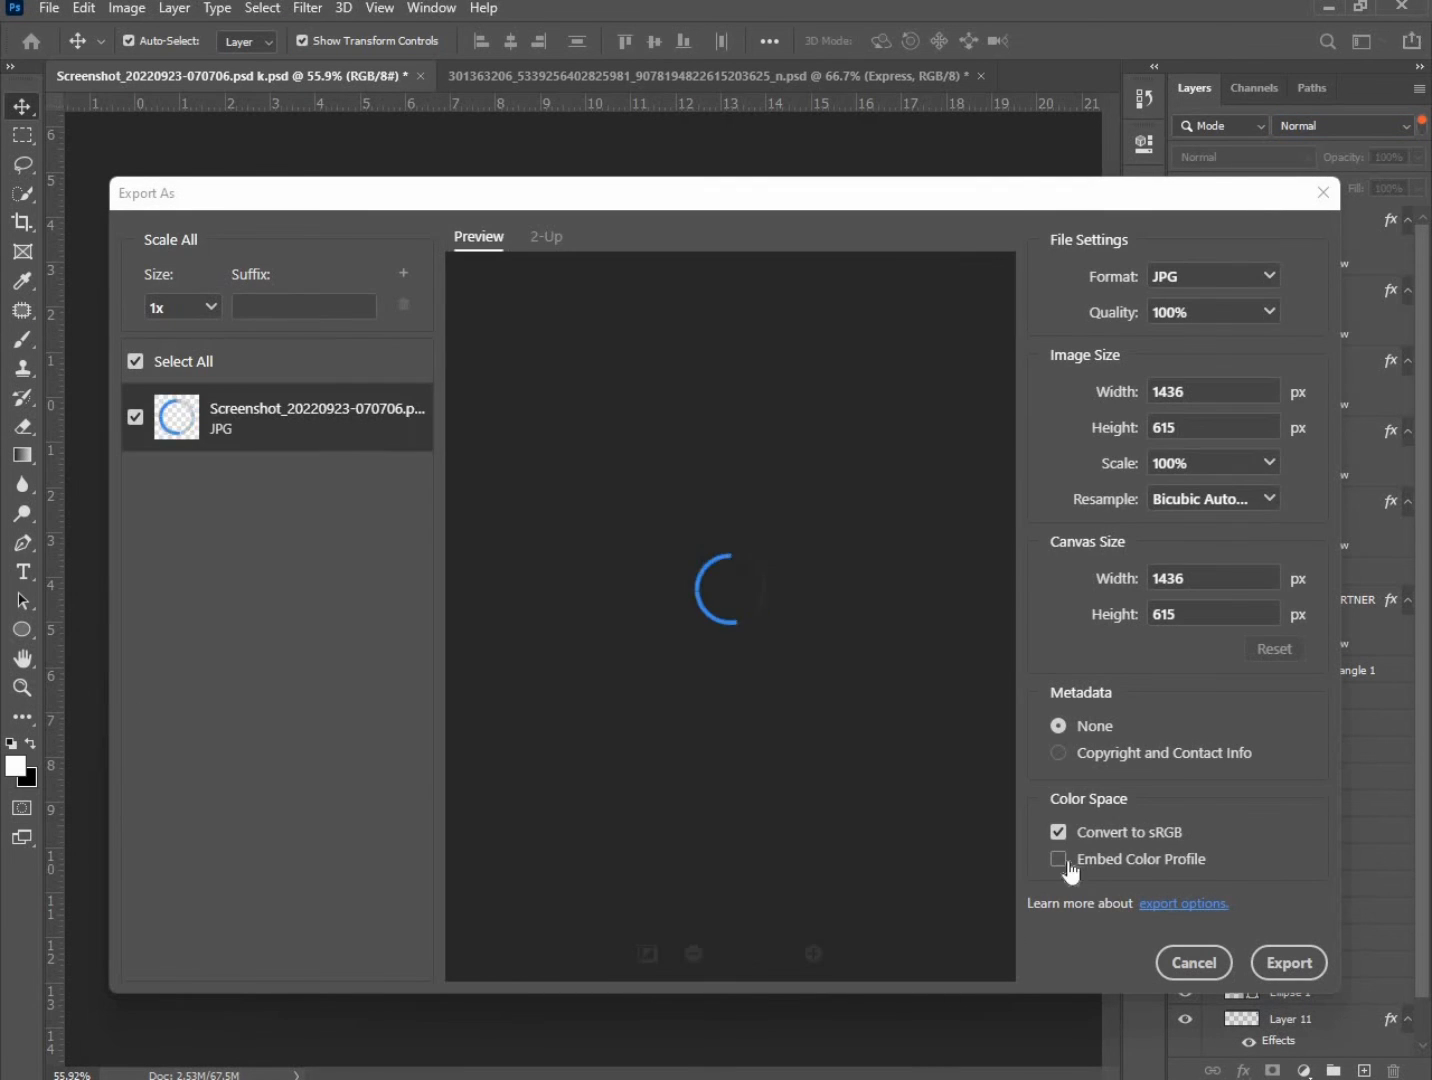
{"action": "left_click", "coordinate": [1289, 962]}
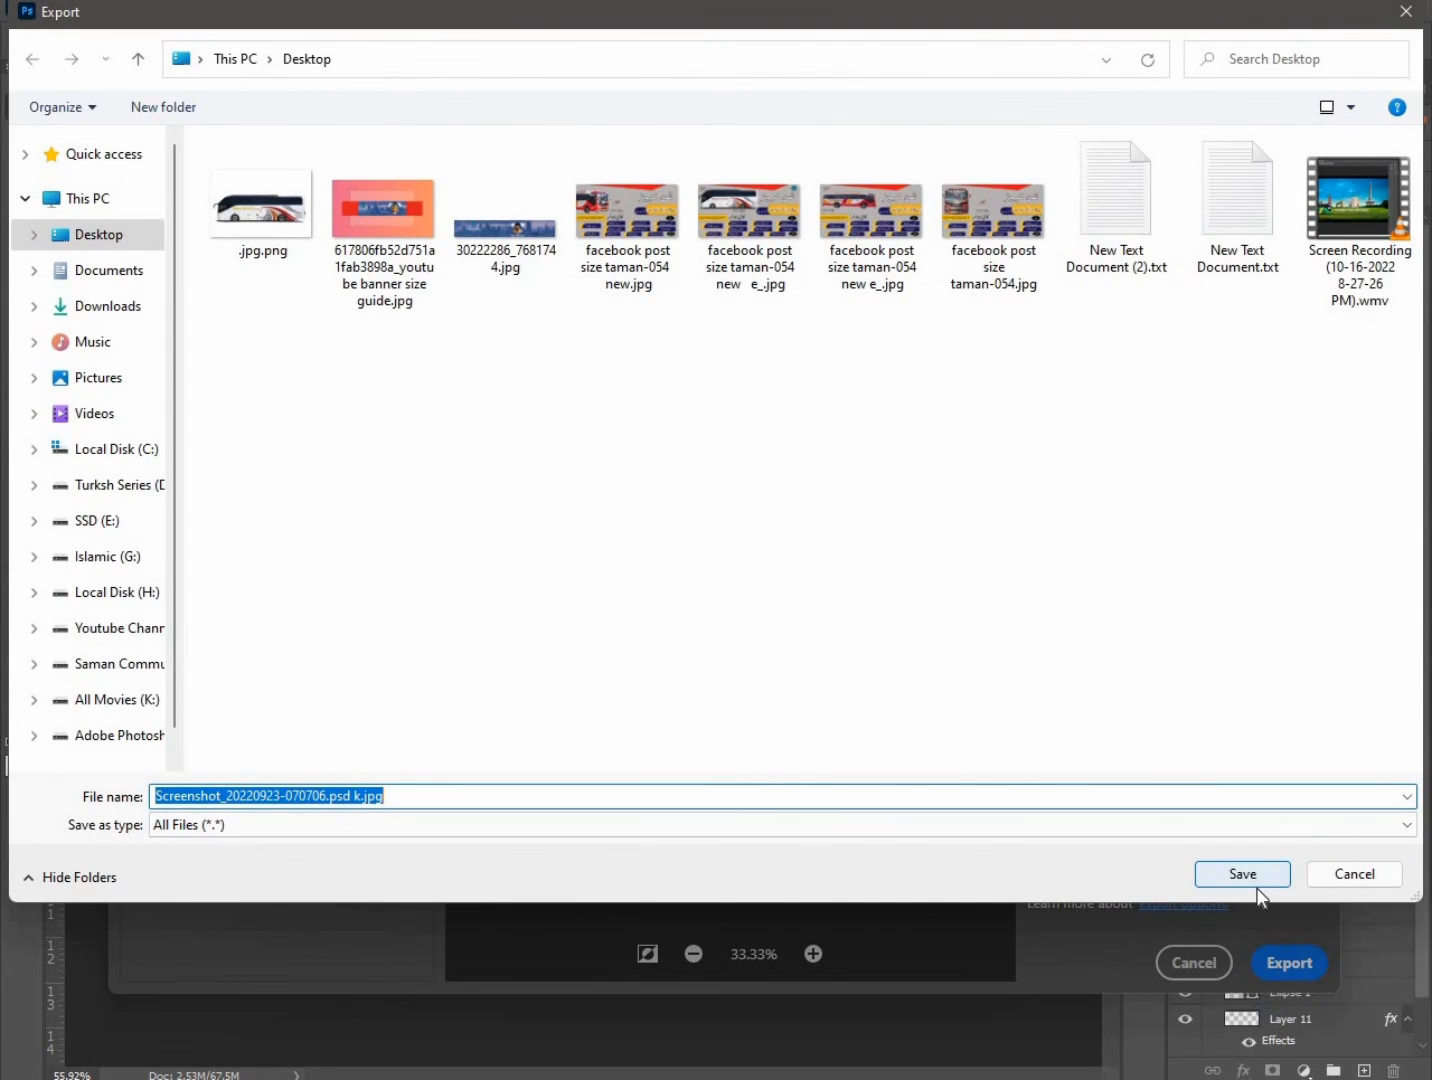
{"action": "left_click", "coordinate": [1258, 885]}
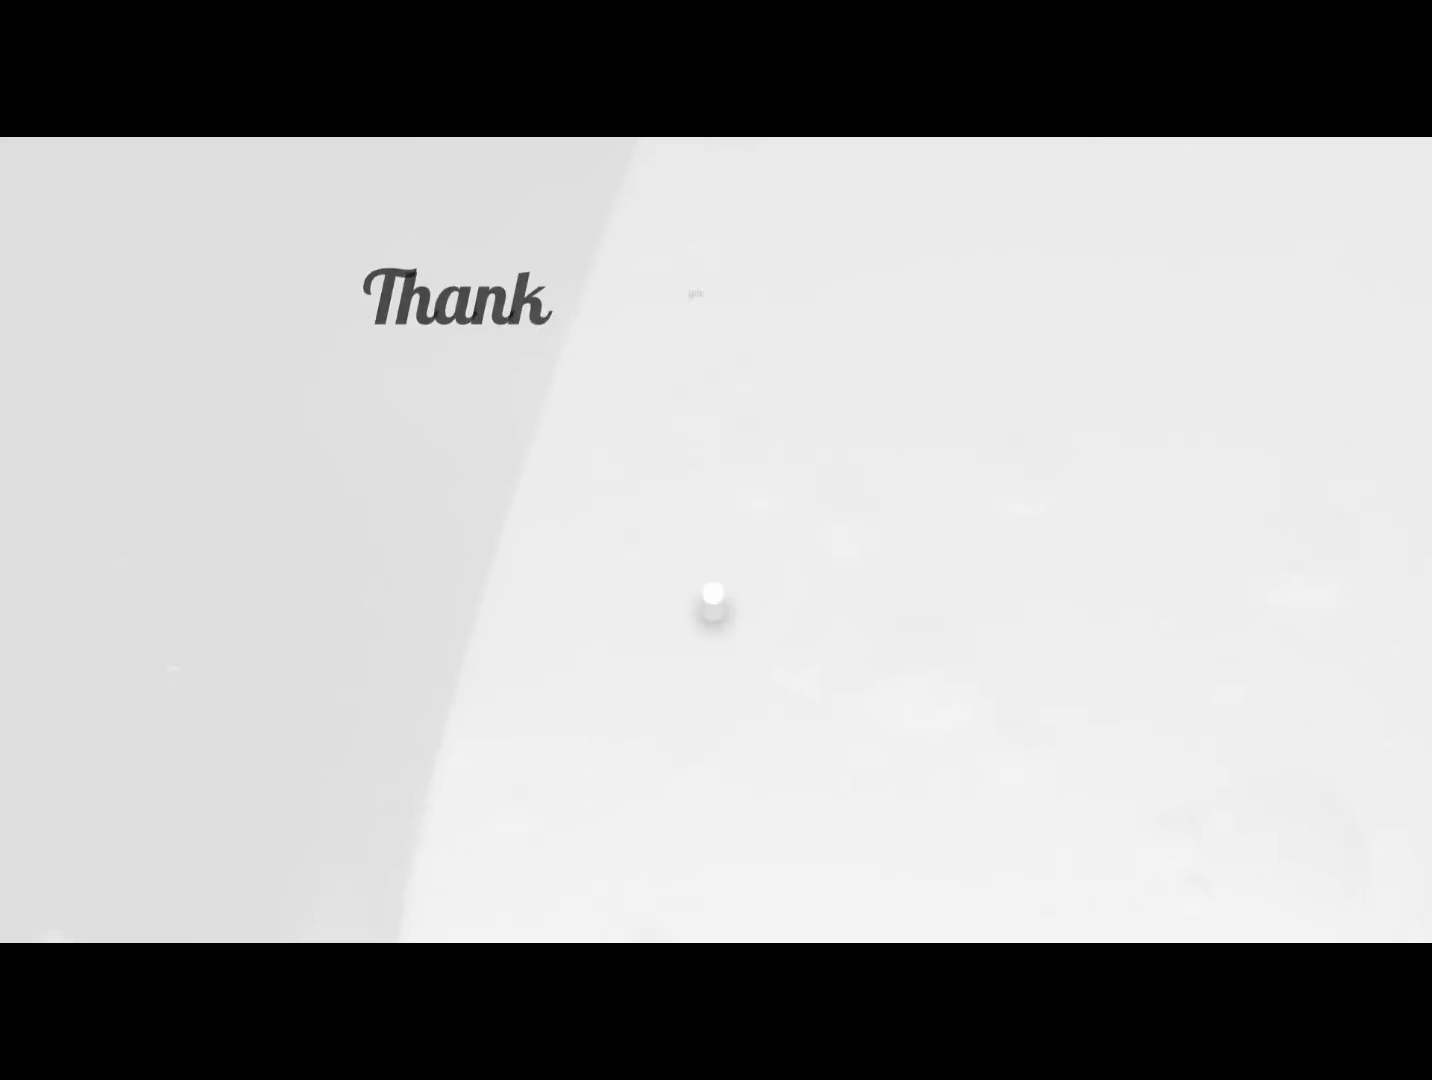